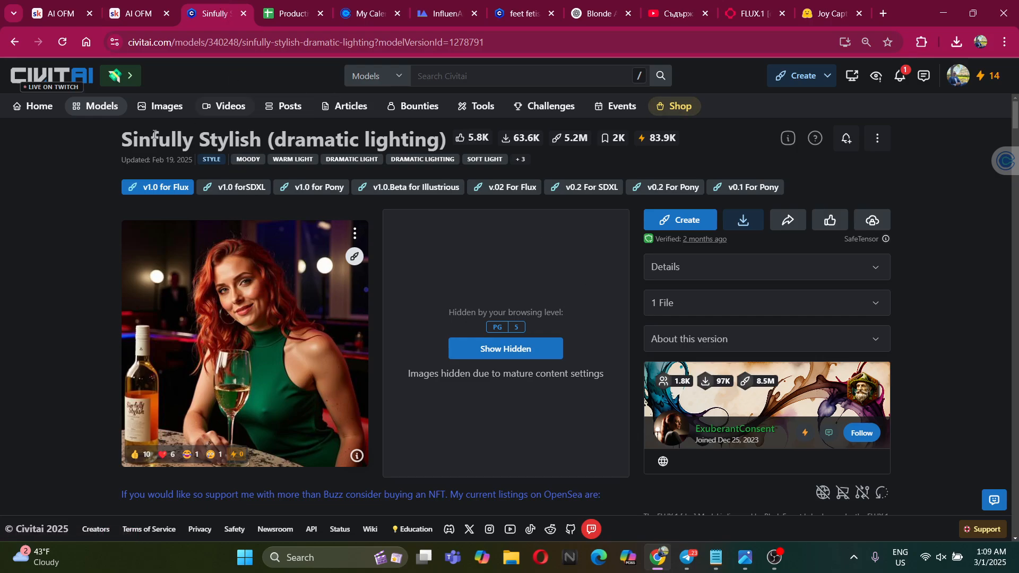
Duplicate the Sinfully Stylish model tab and open the Civitai Models listing in the duplicate
left_click(96, 109)
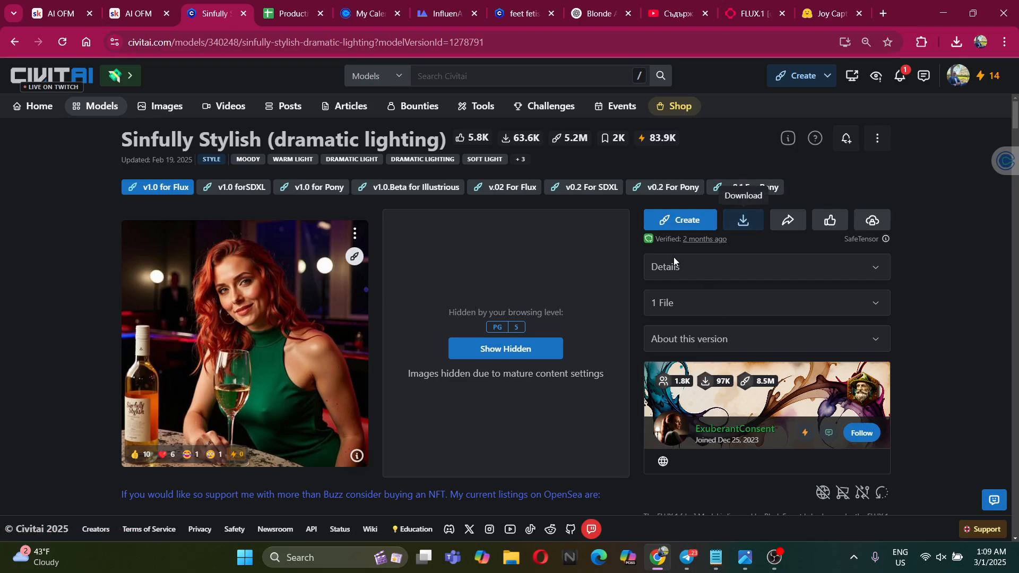
mouse_move(710, 247)
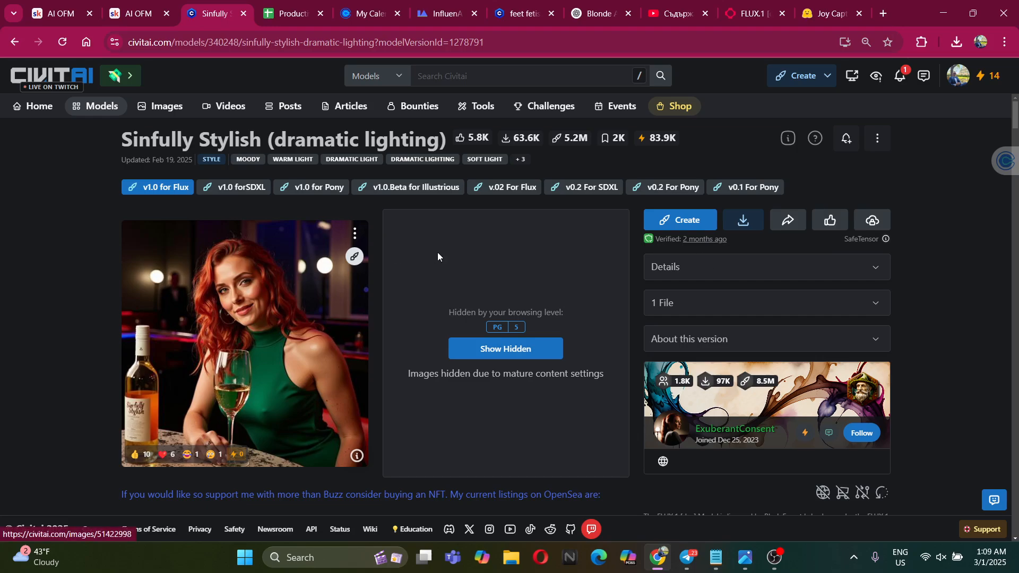
right_click(208, 12)
left_click(266, 133)
left_click(217, 13)
left_click(281, 12)
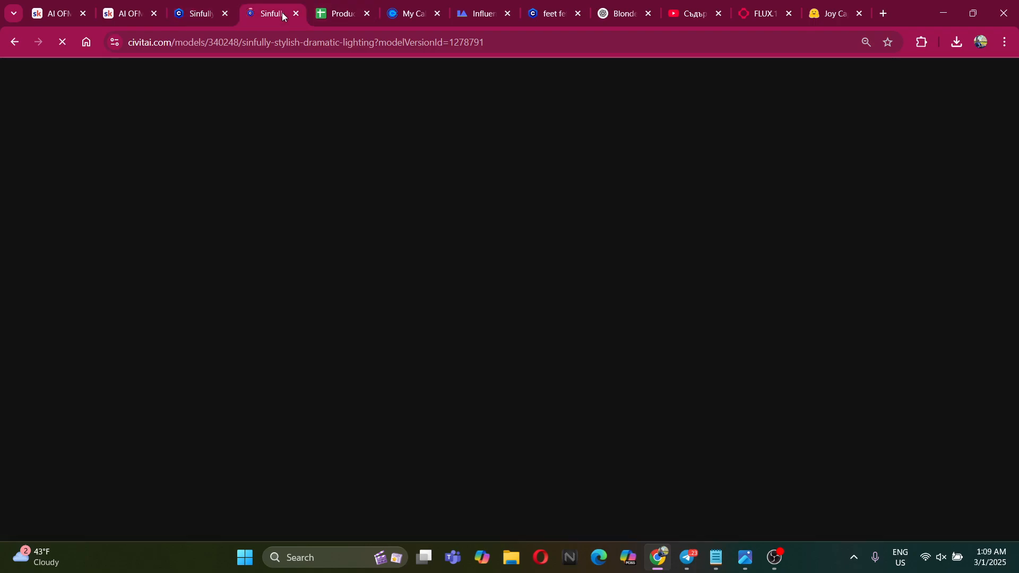
left_click(204, 13)
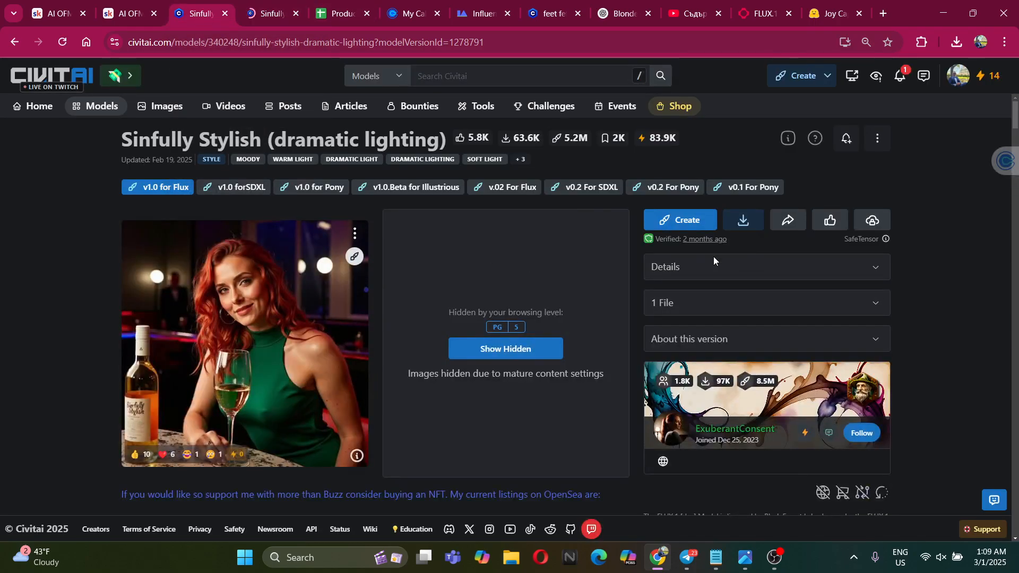
left_click(286, 5)
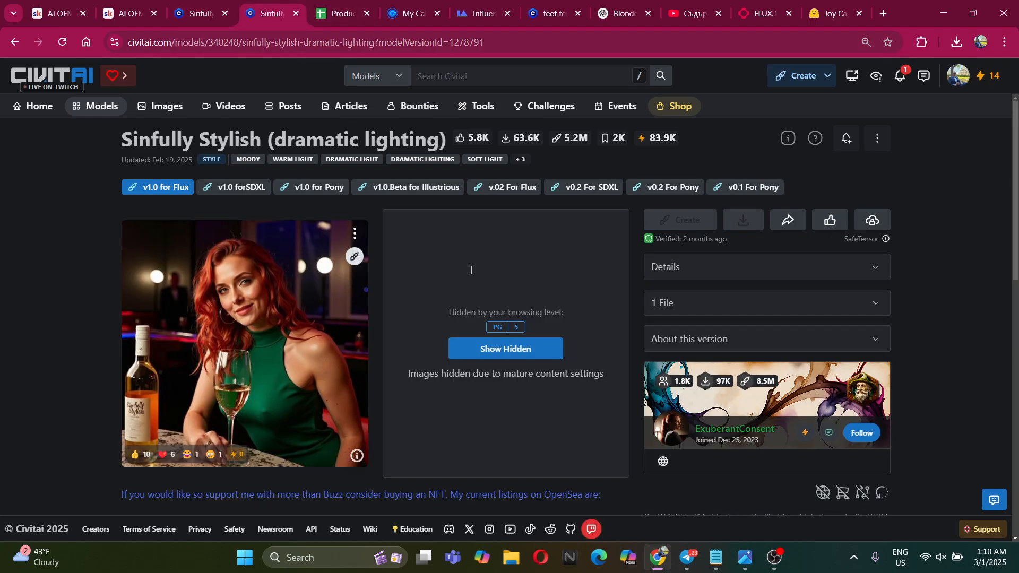
left_click(100, 106)
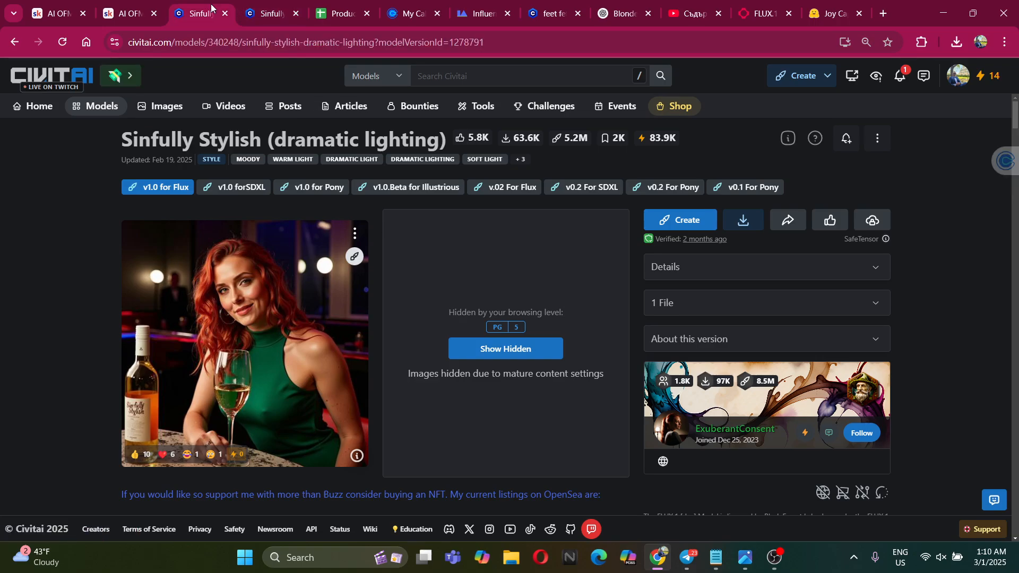
left_click(100, 107)
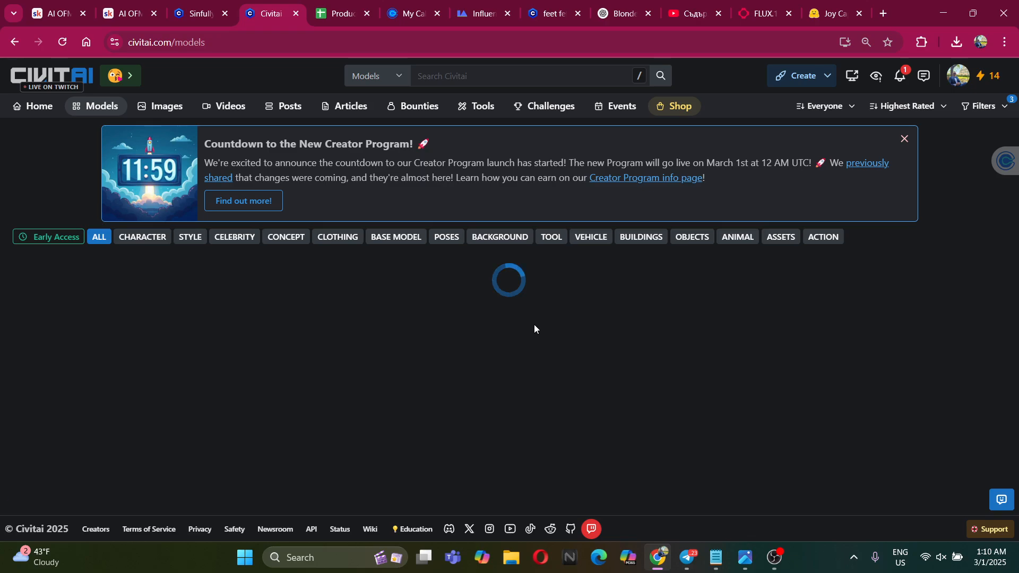
Browse the highest-rated Flux LoRA models for a realistic clothing or style LoRA
scroll(546, 345, "down", 3)
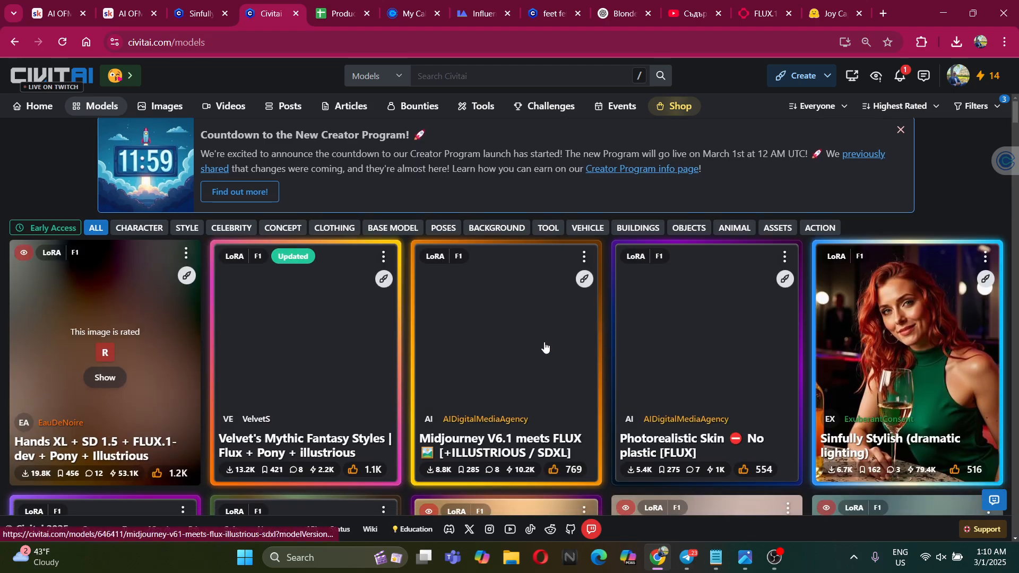
scroll(435, 348, "down", 10)
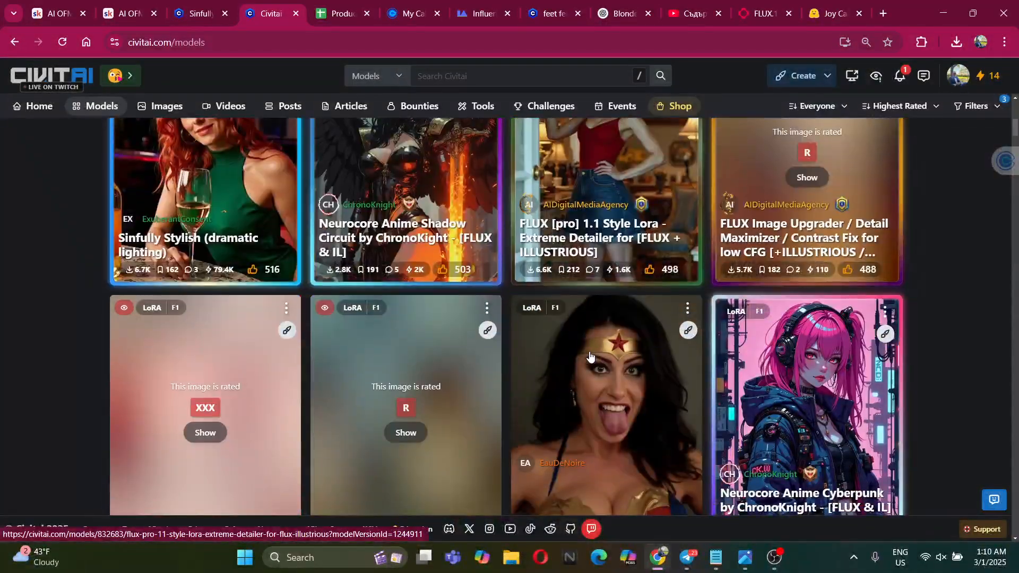
scroll(454, 340, "down", 8)
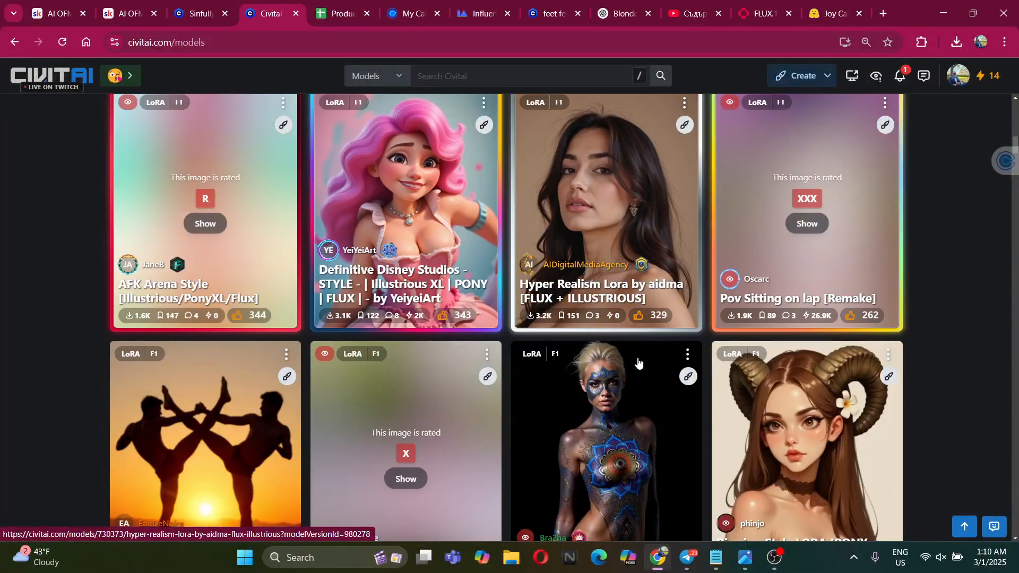
scroll(535, 322, "down", 9)
scroll(535, 322, "down", 17)
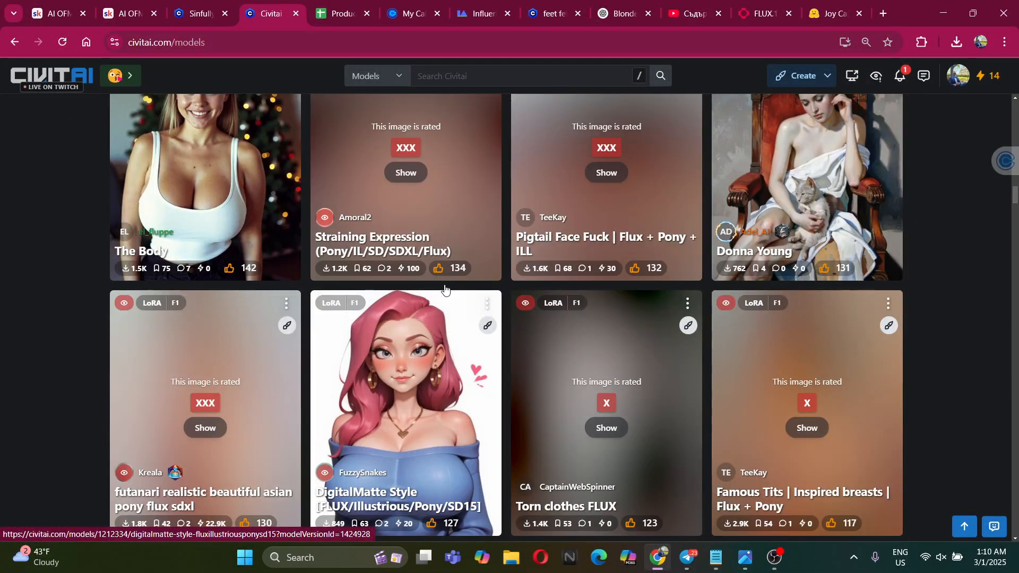
scroll(445, 289, "down", 10)
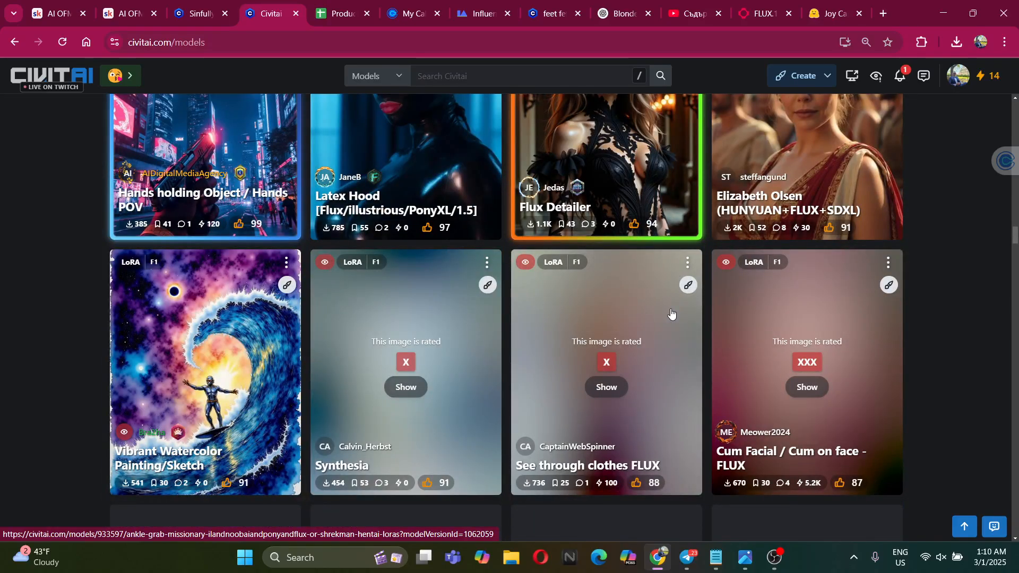
scroll(671, 314, "up", 4)
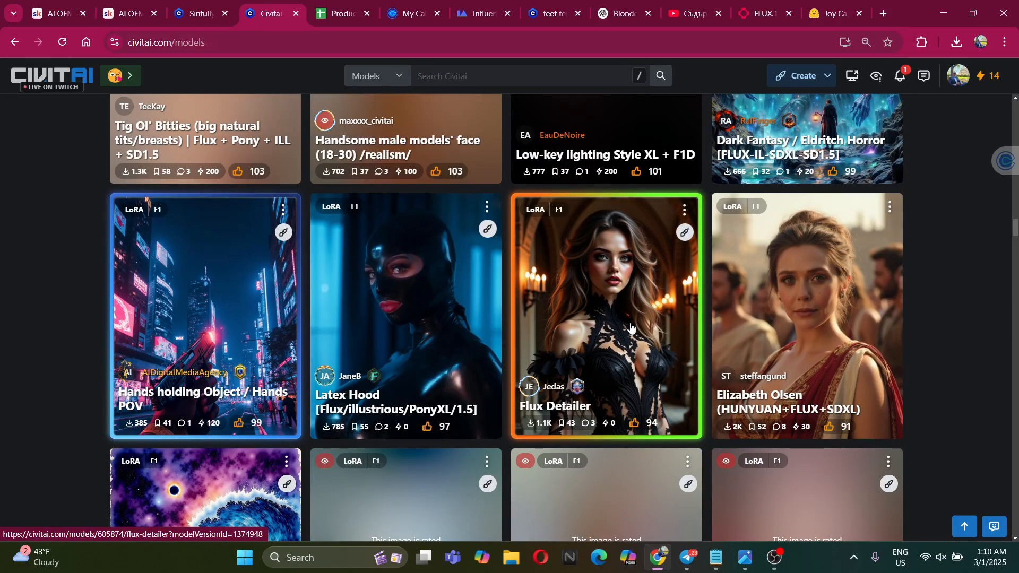
scroll(631, 327, "down", 6)
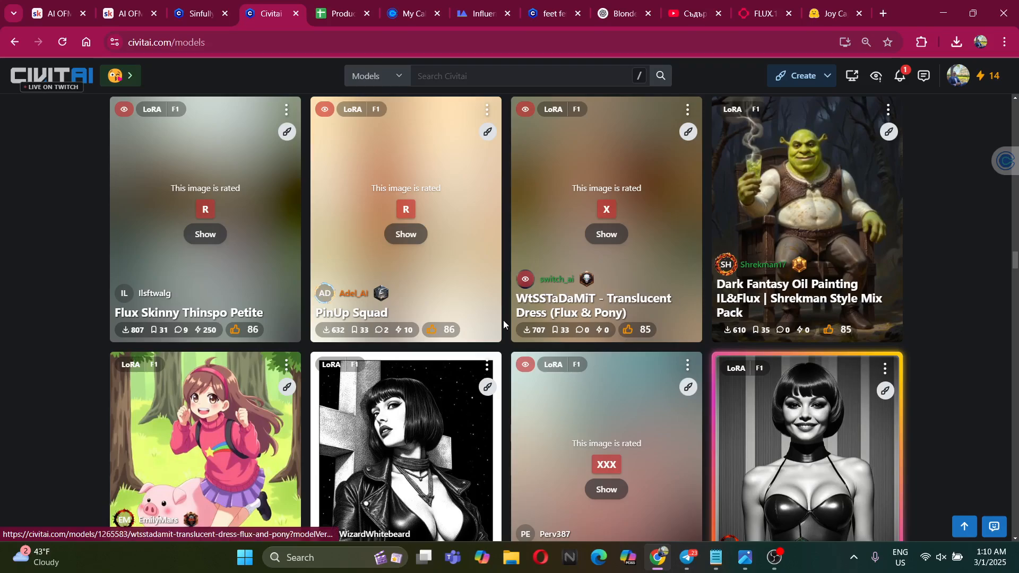
scroll(503, 320, "down", 9)
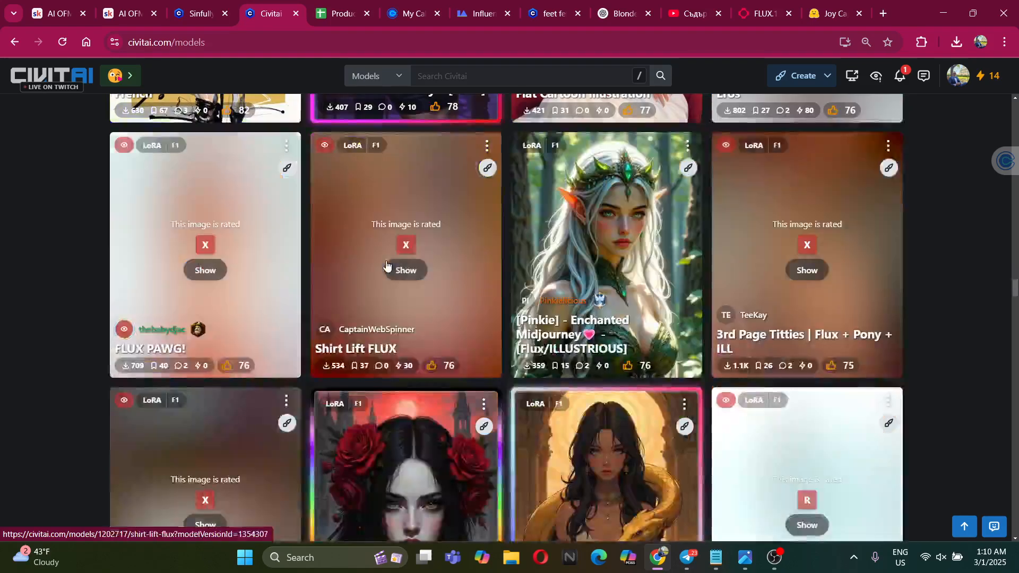
scroll(583, 291, "down", 4)
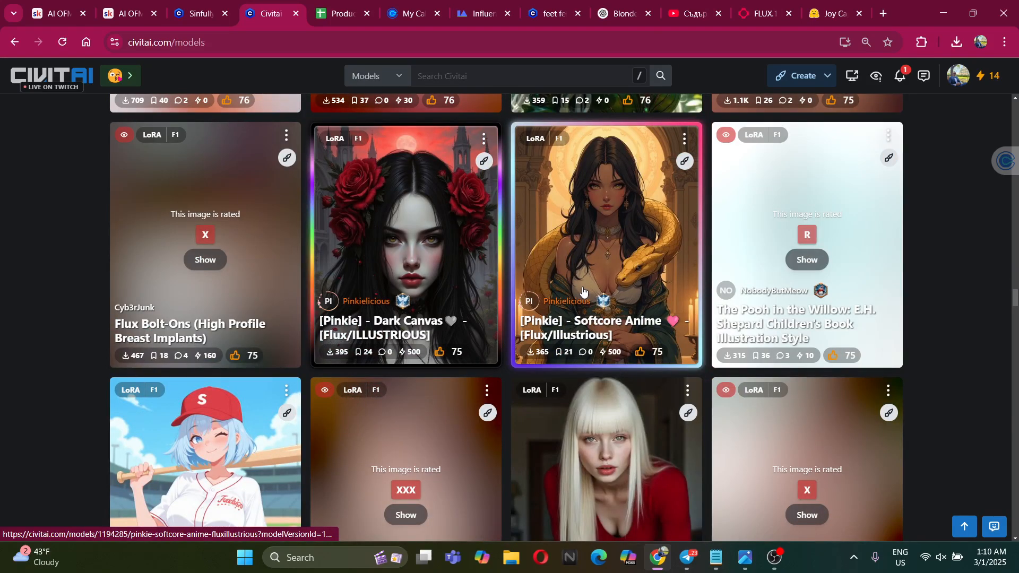
scroll(583, 291, "down", 3)
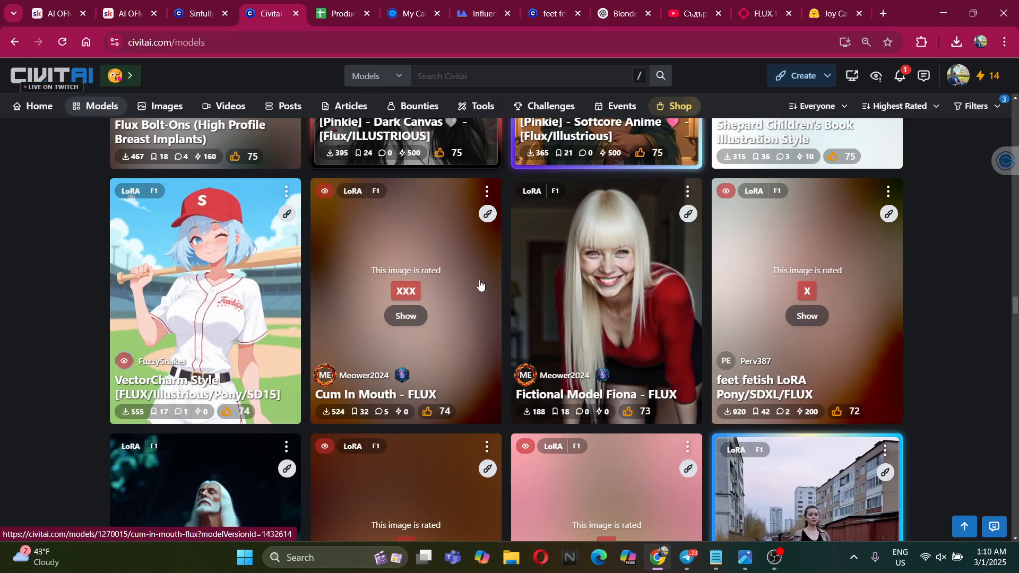
scroll(480, 284, "down", 4)
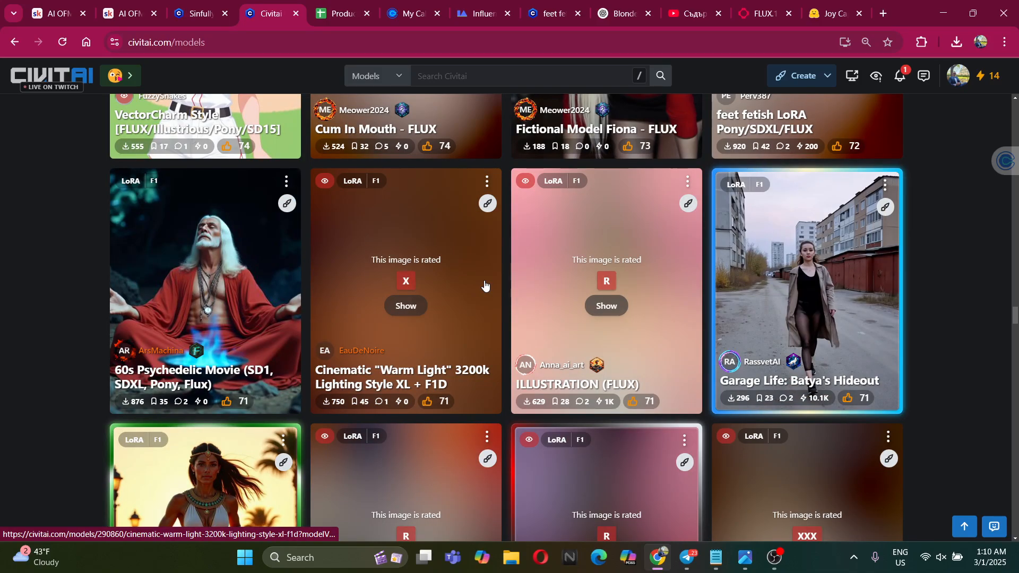
scroll(484, 286, "down", 5)
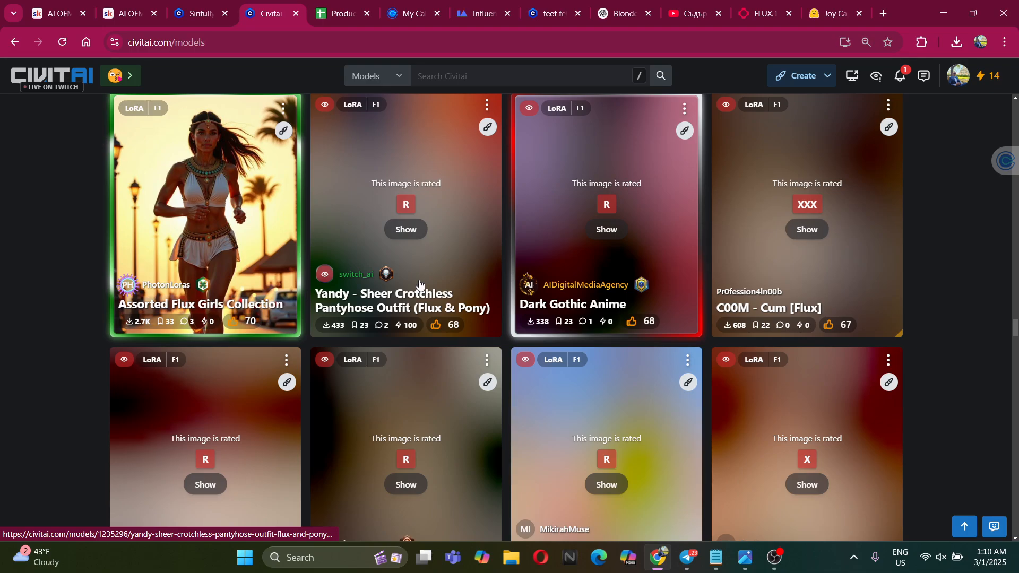
scroll(419, 285, "up", 5)
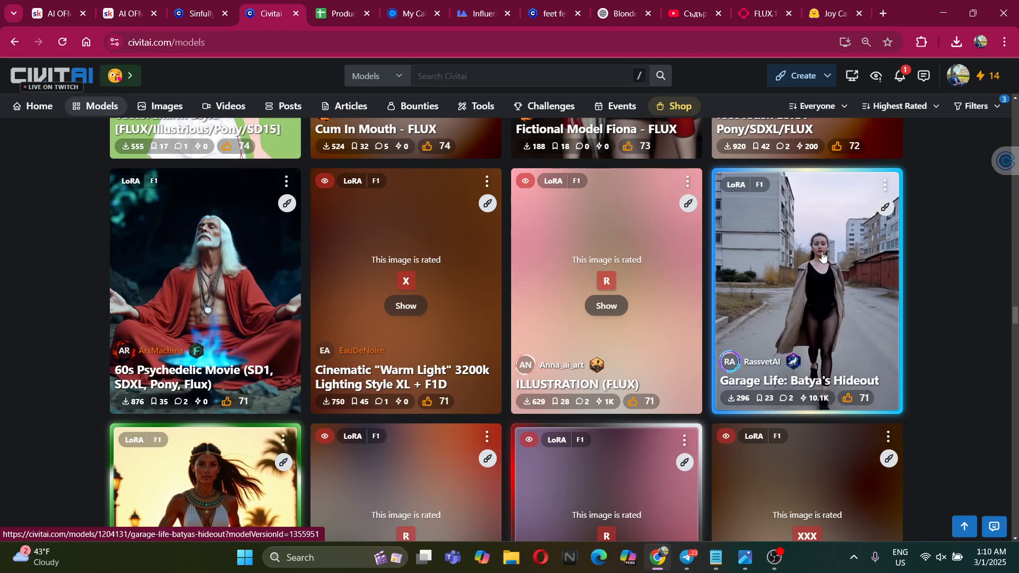
scroll(455, 307, "down", 8)
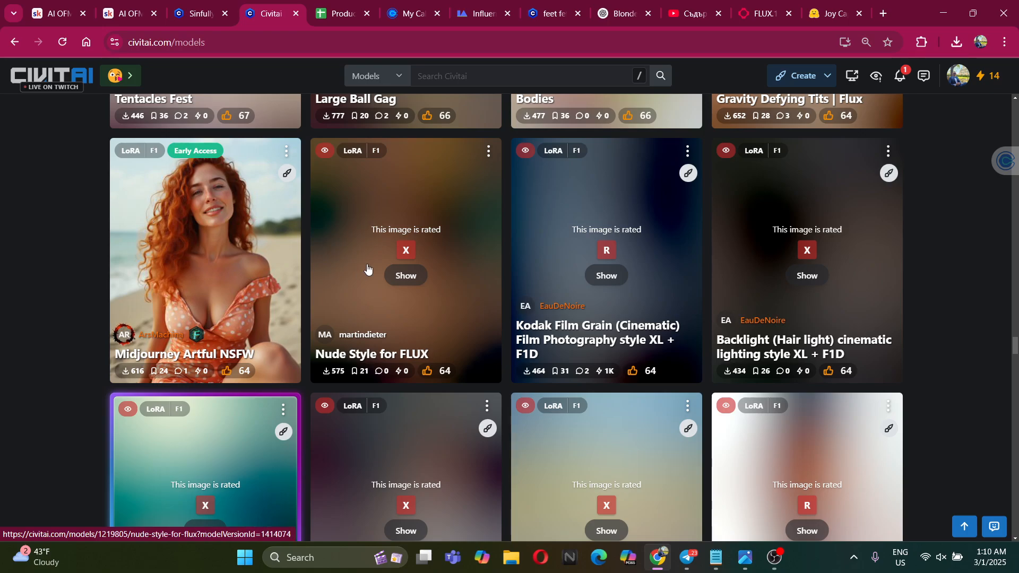
scroll(367, 269, "down", 10)
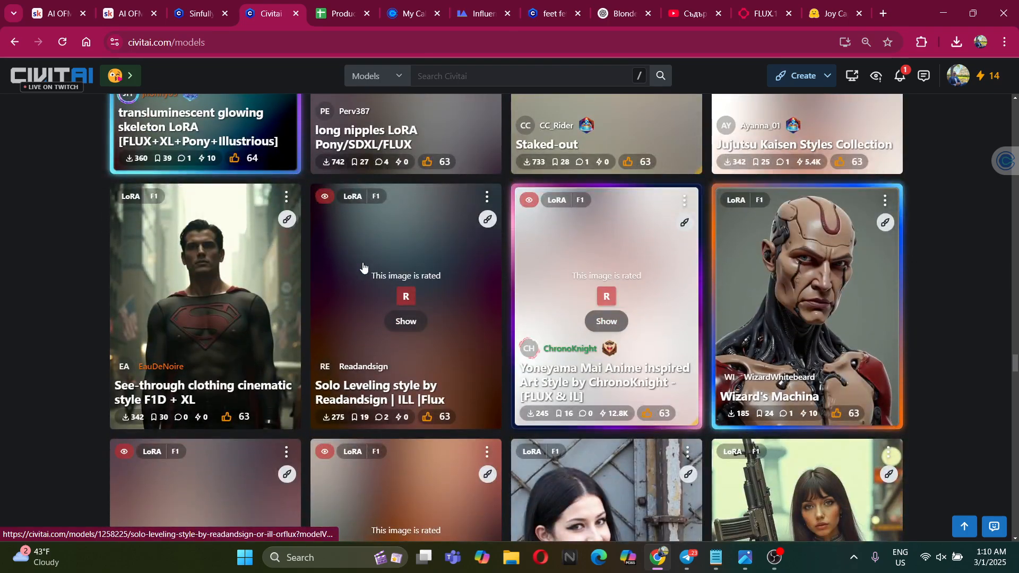
scroll(473, 254, "down", 10)
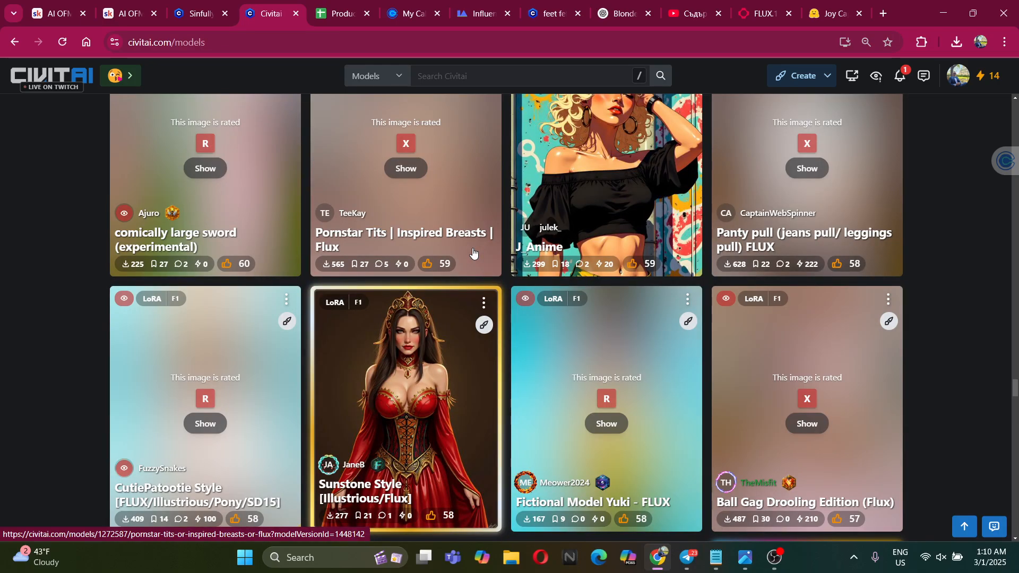
scroll(473, 254, "down", 15)
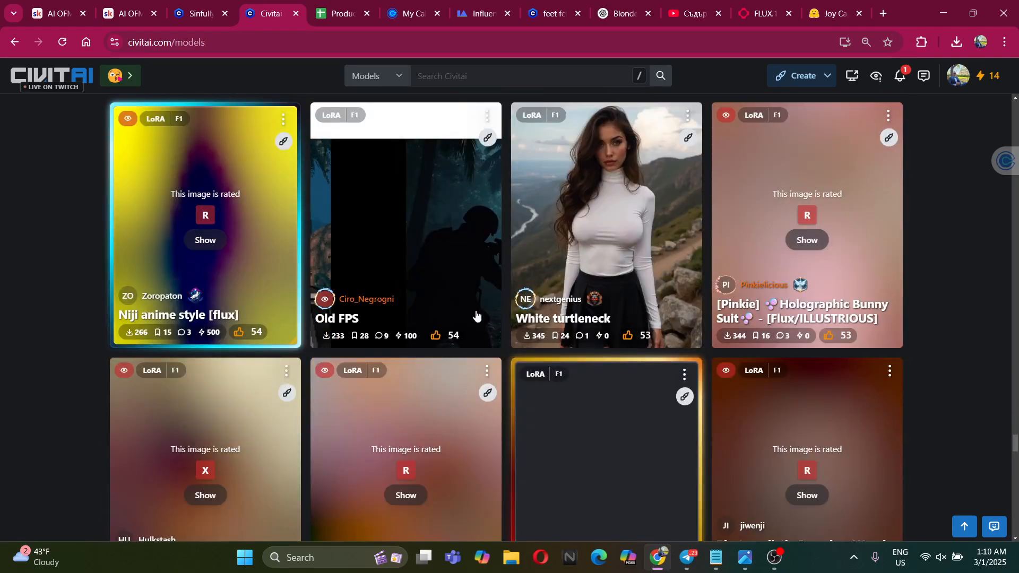
scroll(476, 315, "up", 3)
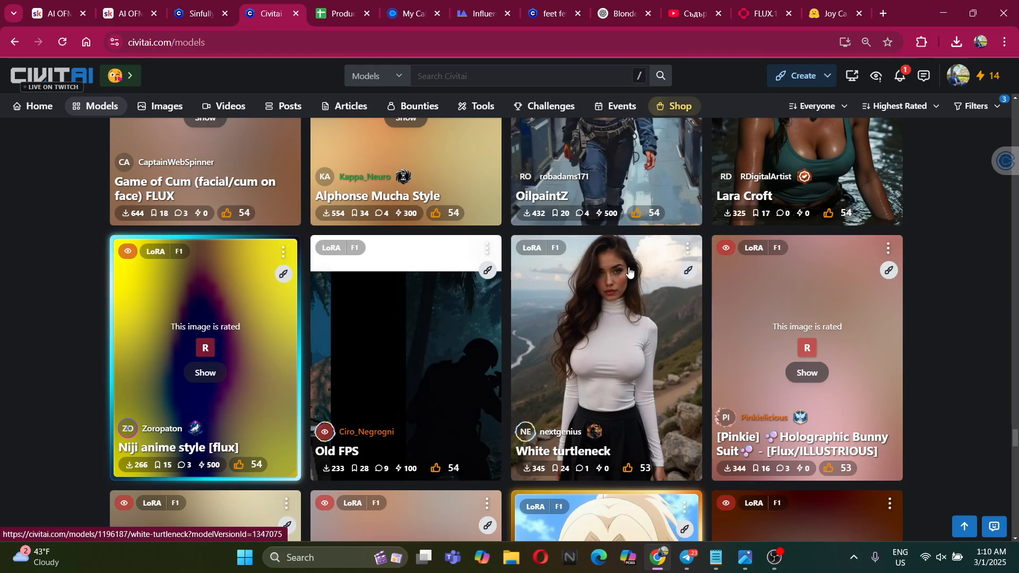
Open the White turtleneck LoRA and look through its sample images
left_click(602, 295)
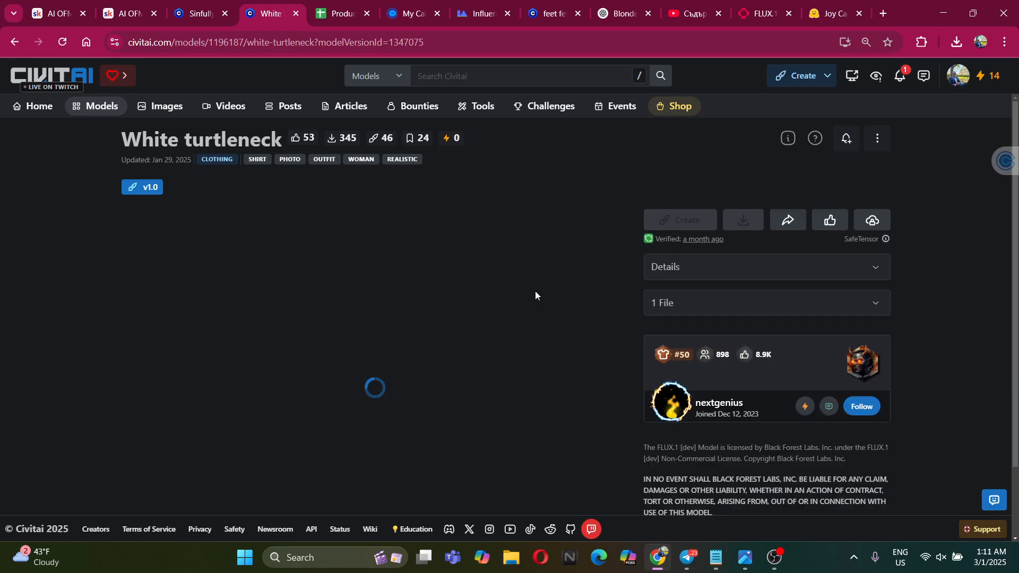
left_click(604, 379)
left_click(604, 379)
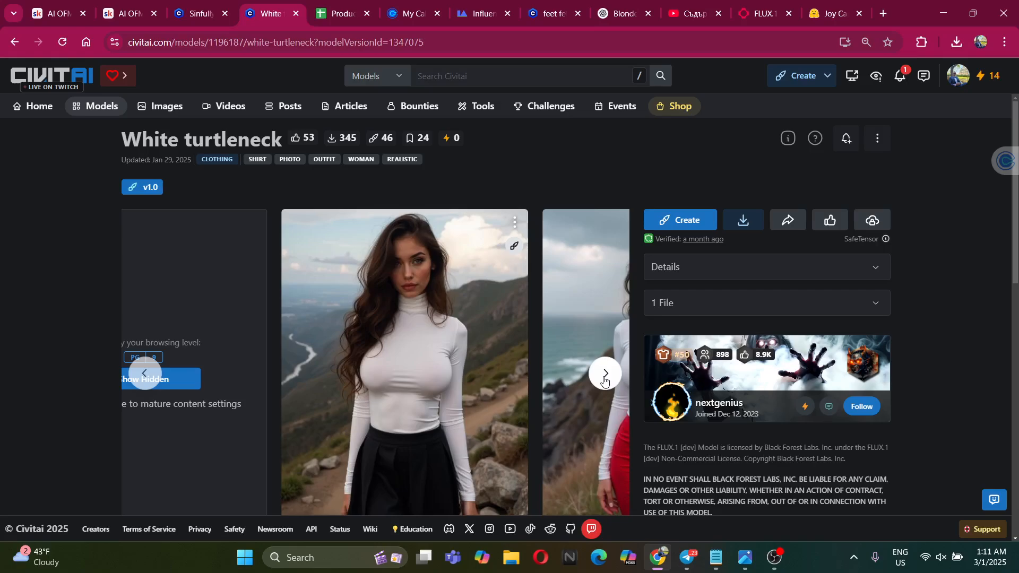
left_click(603, 379)
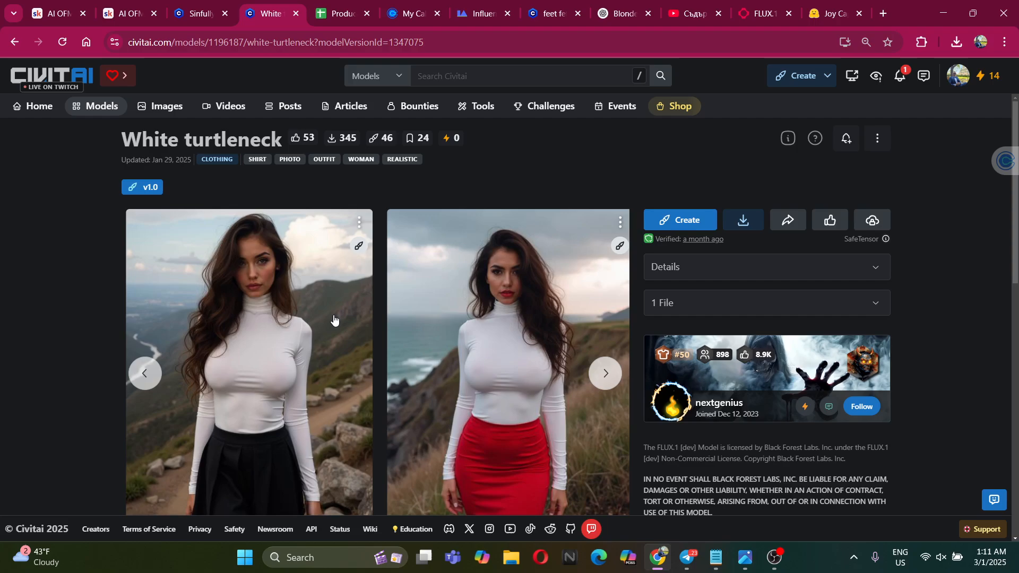
Bring up the link options for the White turtleneck download and switch to the fal.ai flux-lora playground
right_click(743, 221)
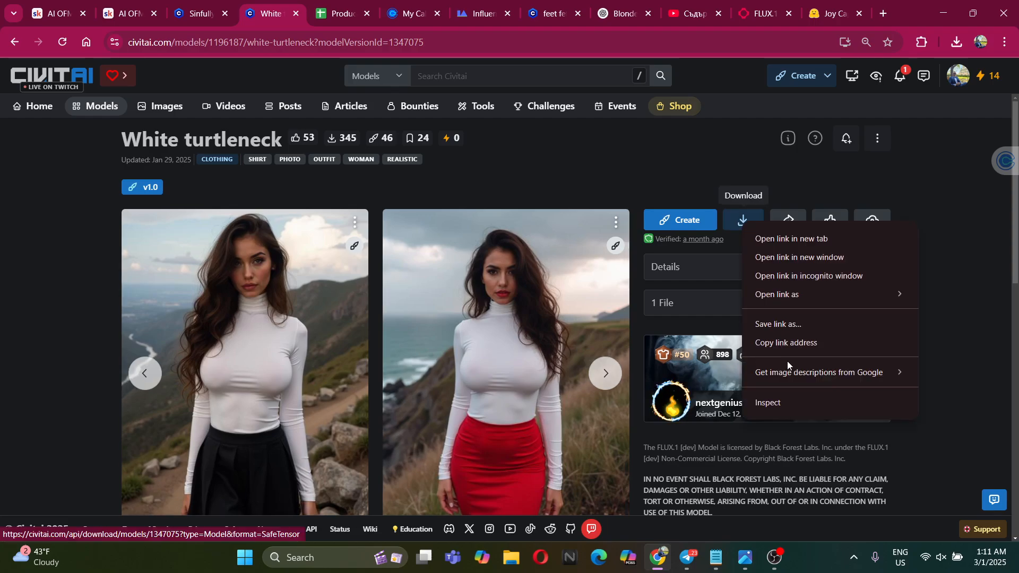
left_click(746, 13)
left_click(746, 14)
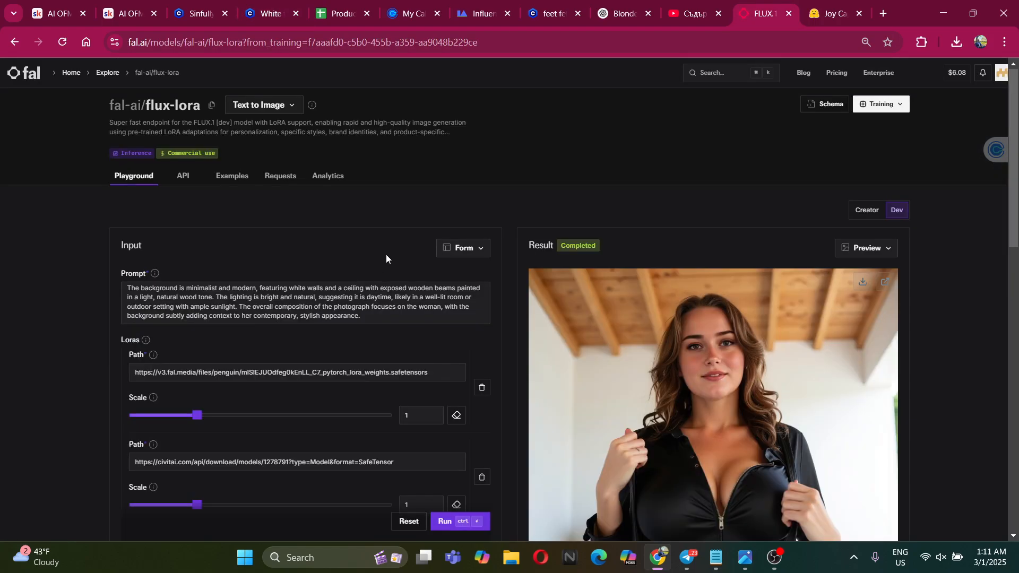
Remove the second LoRA entry, with the Civitai download path for model 1278791, from the Loras inputs
left_click_drag(449, 380, 130, 371)
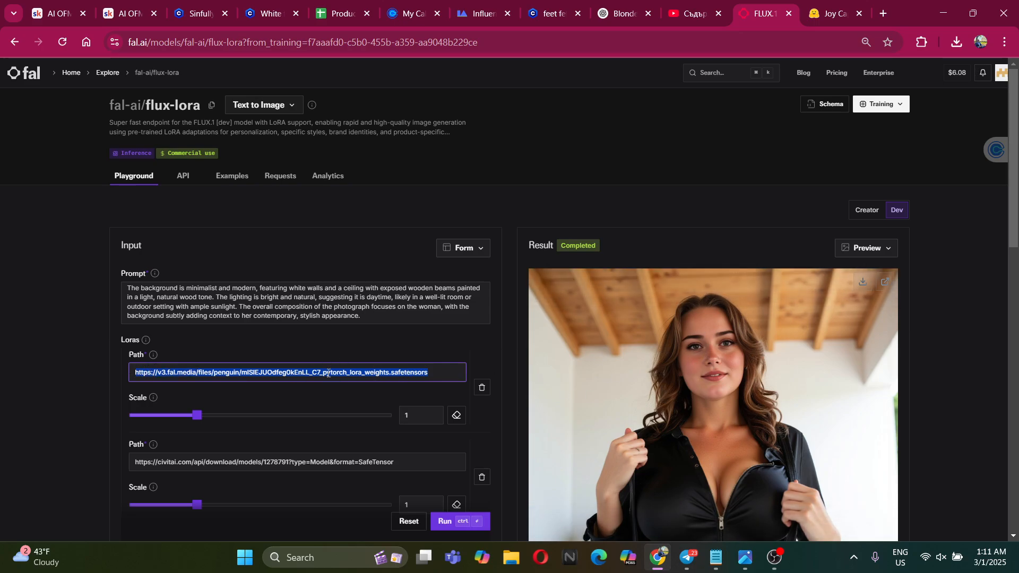
left_click(288, 375)
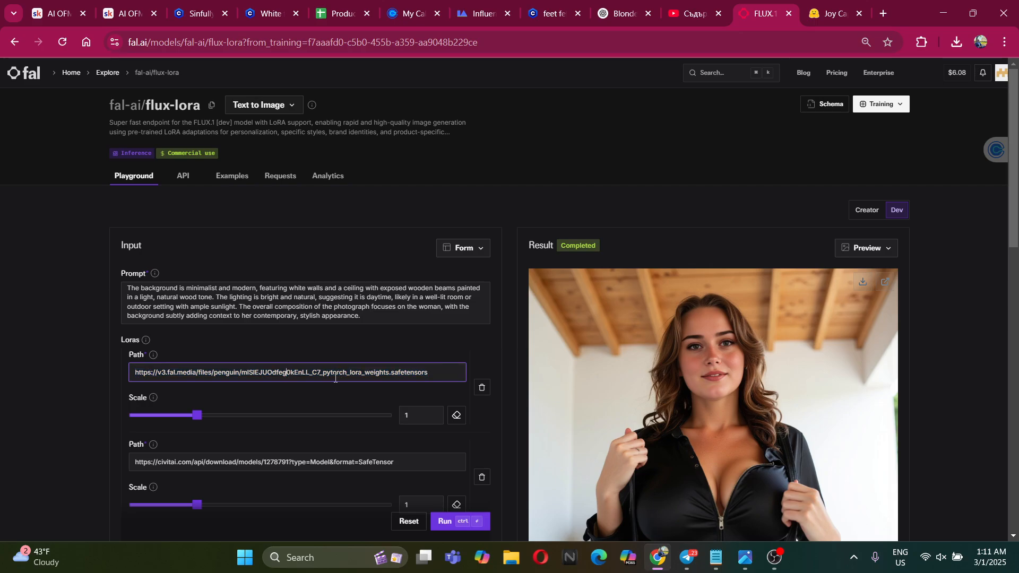
scroll(273, 408, "down", 3)
left_click(414, 331)
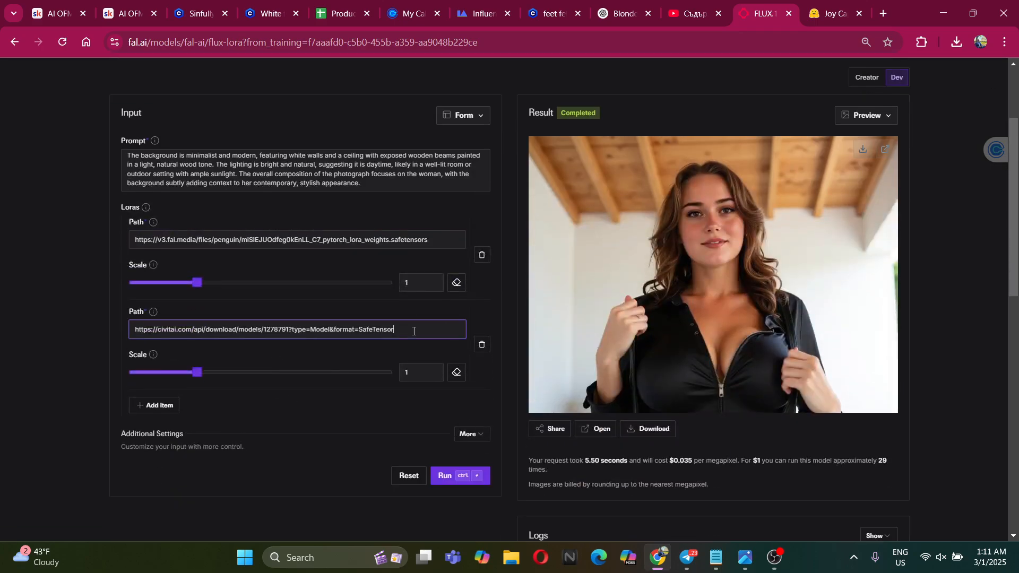
left_click_drag(426, 331, 81, 337)
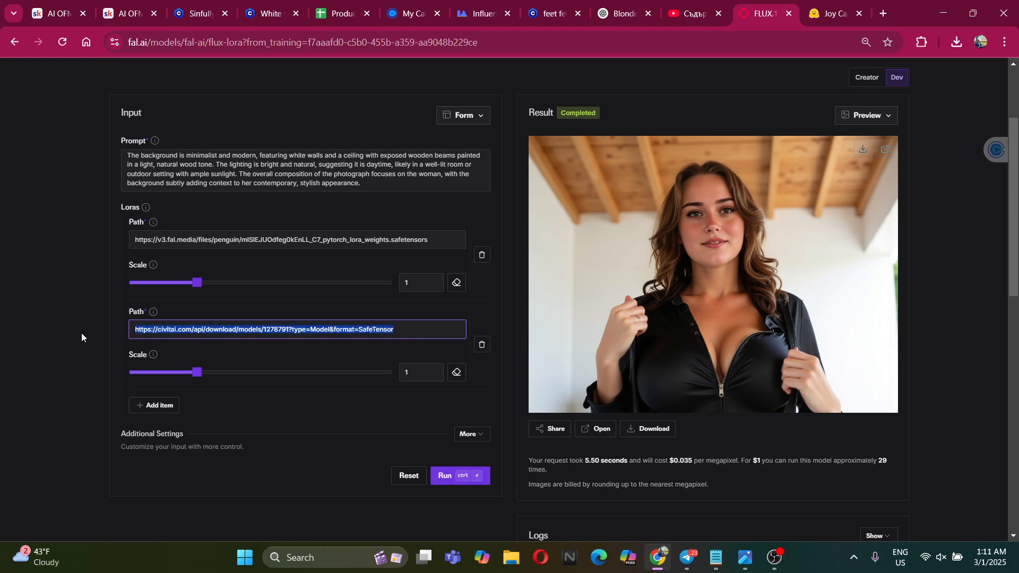
left_click(427, 328)
key("ctrl+a")
left_click(481, 346)
scroll(321, 495, "up", 3)
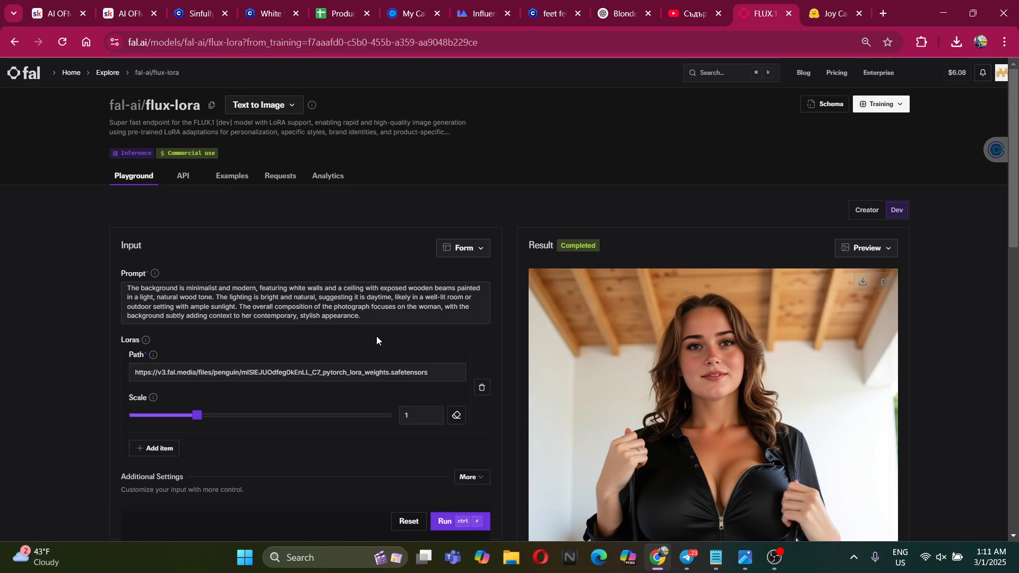
Add a second, empty LoRA entry to the Loras inputs and activate its path for entry
scroll(348, 359, "down", 3)
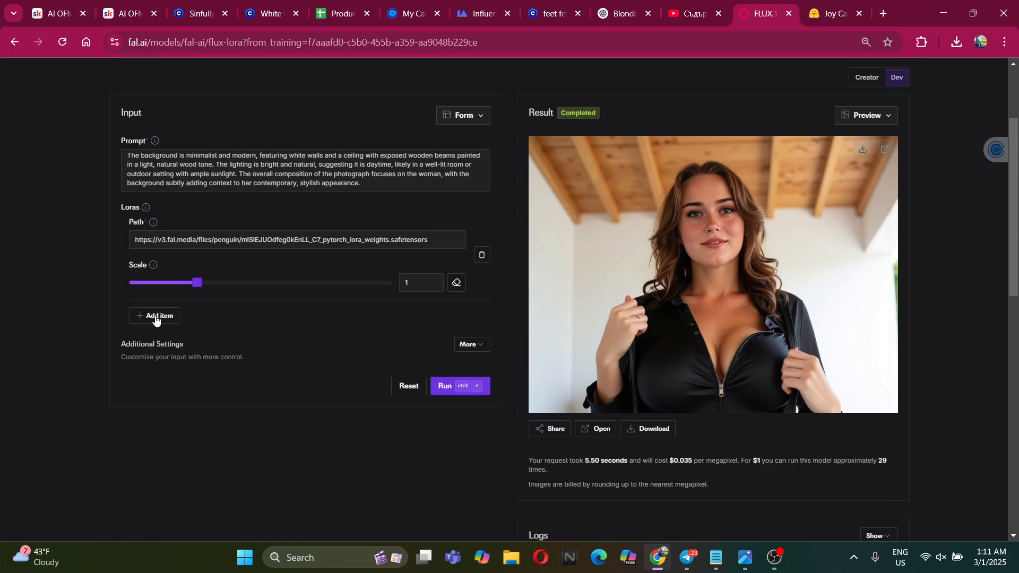
left_click(155, 316)
left_click(293, 334)
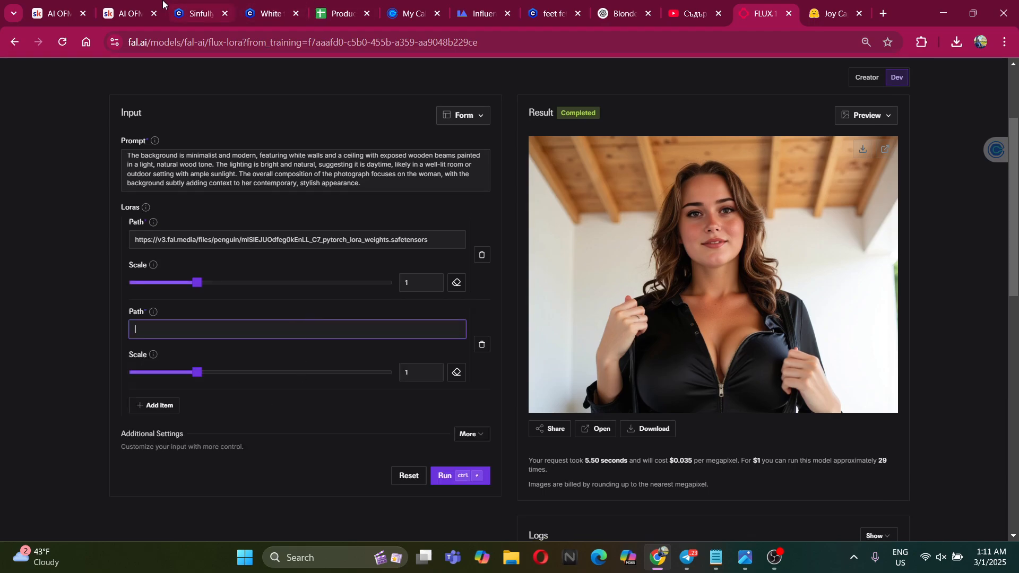
Copy the White turtleneck download link from Civitai and paste it as the second LoRA's path in the fal.ai playground
left_click(186, 8)
left_click(299, 6)
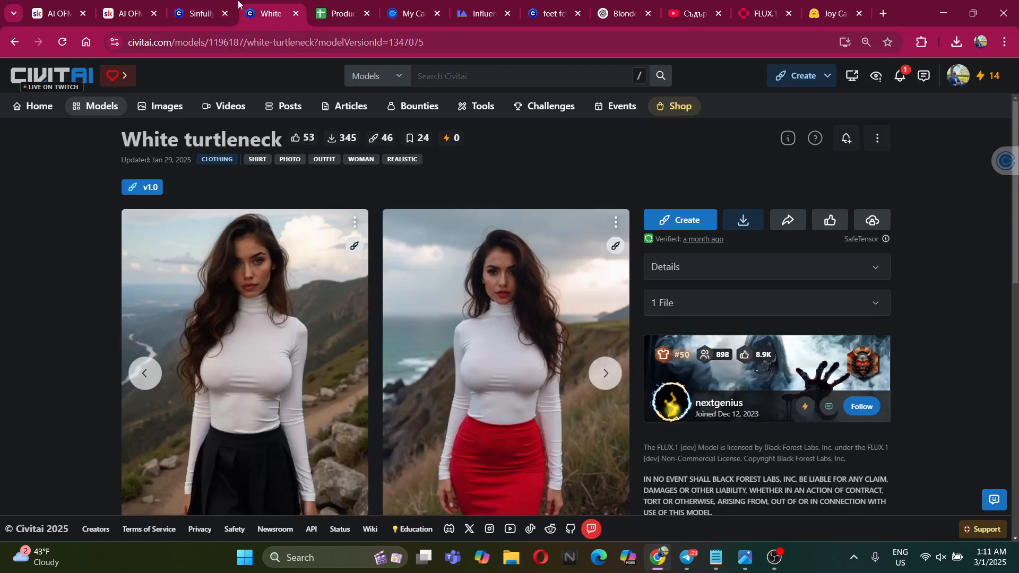
right_click(745, 221)
left_click(785, 341)
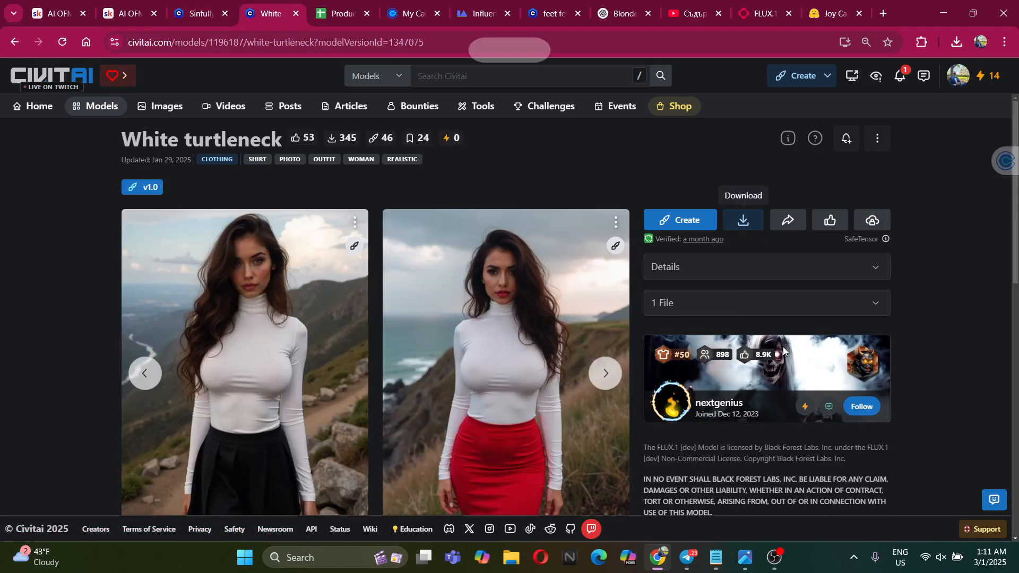
left_click(764, 14)
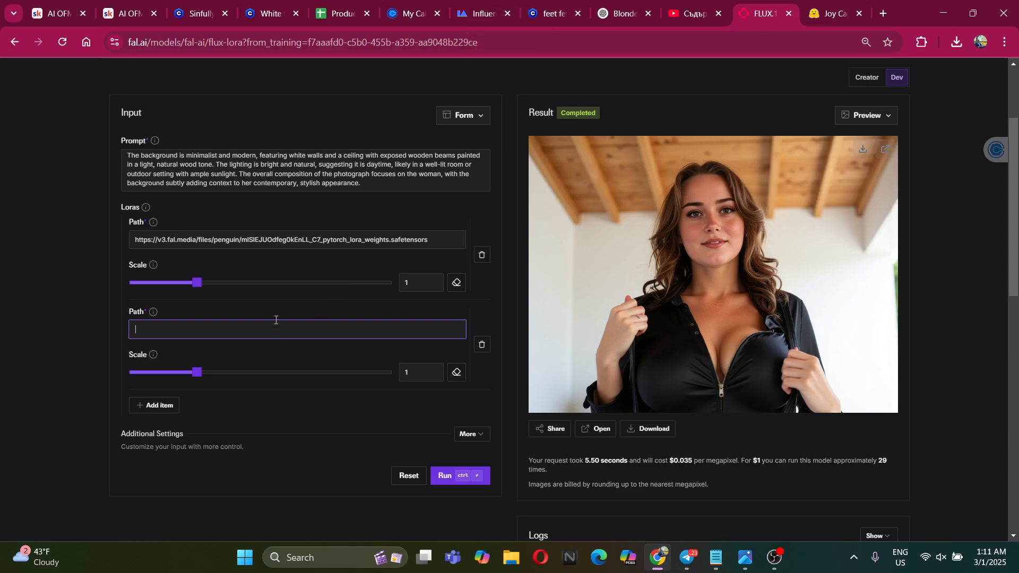
key("ctrl+v")
scroll(546, 318, "up", 3)
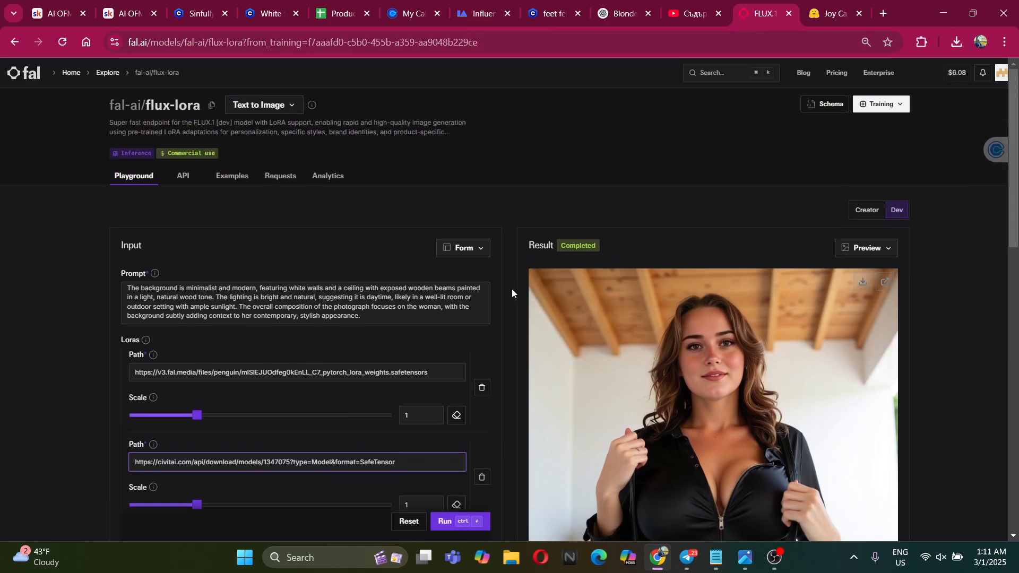
scroll(463, 398, "down", 3)
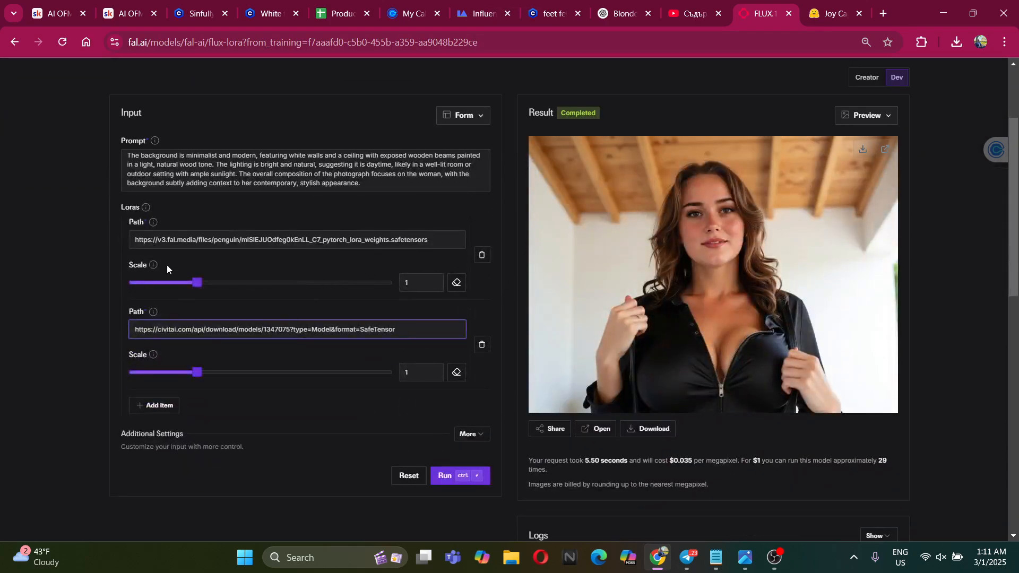
Switch to Civitai and look at the Sinfully Stylish and White turtleneck model pages again
left_click(276, 8)
left_click(207, 10)
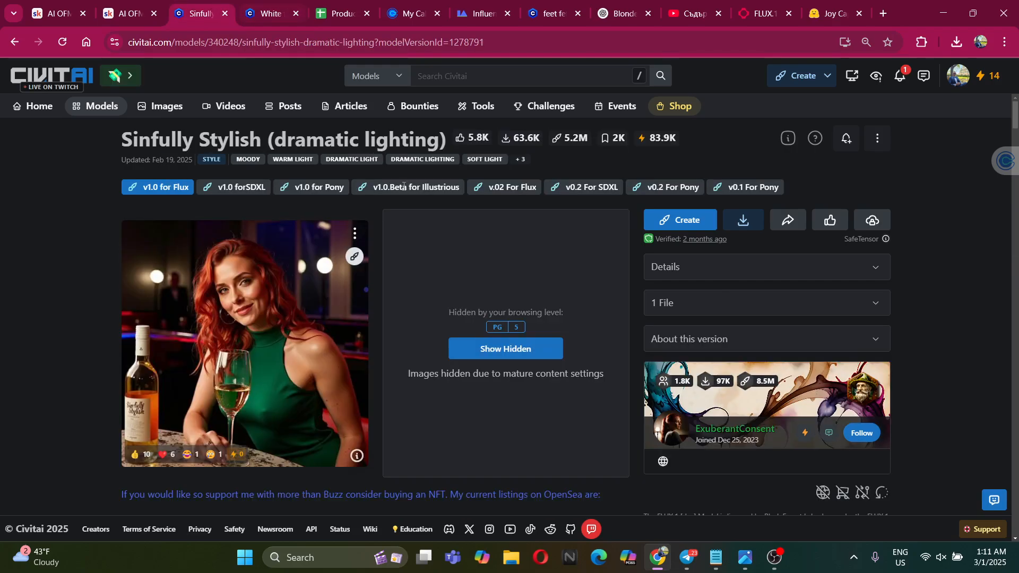
left_click(256, 6)
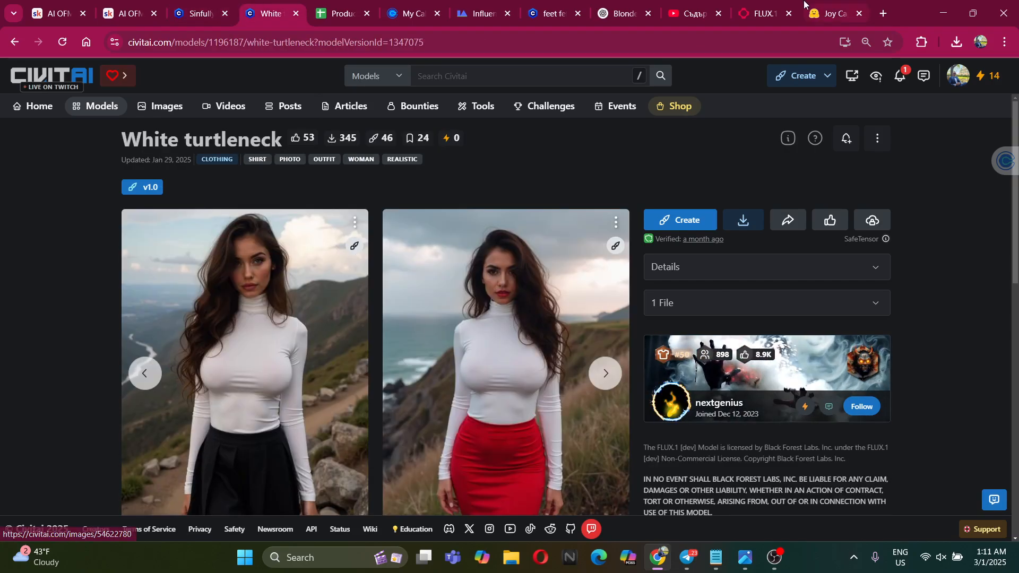
Return to the fal.ai flux-lora playground and run the image generation with both LoRAs
left_click(760, 10)
scroll(434, 269, "up", 3)
left_click_drag(430, 372, 452, 365)
left_click(460, 346)
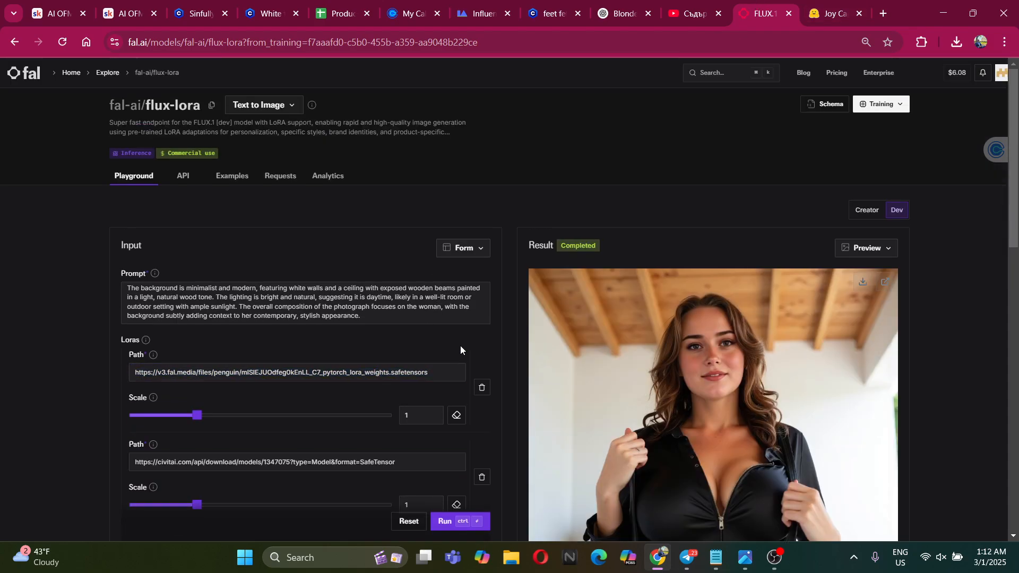
scroll(462, 347, "down", 4)
left_click(446, 412)
scroll(472, 393, "up", 4)
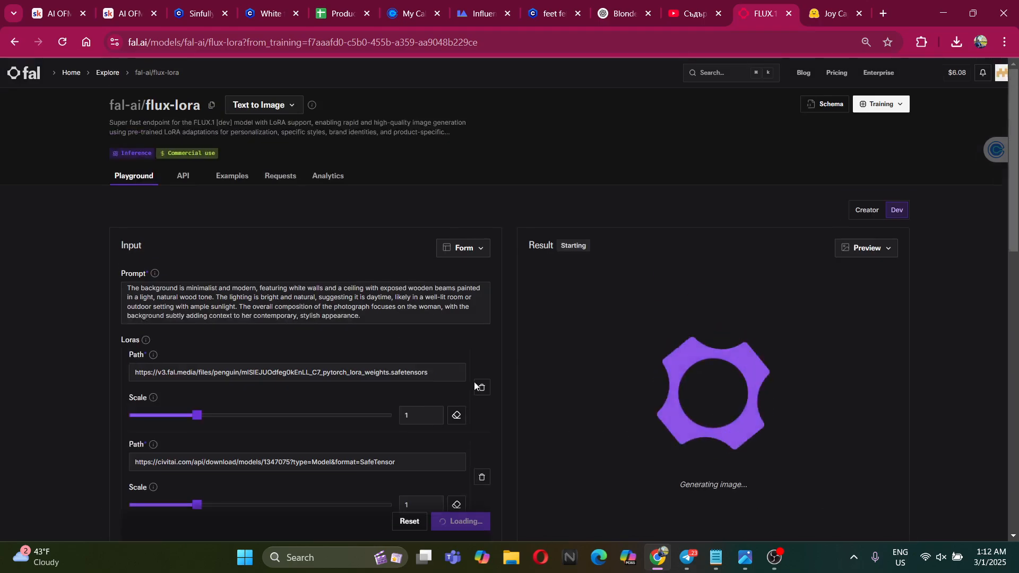
Review the LoRA inputs and the prompt description that follows the trigger word while the image generates
scroll(398, 303, "up", 3)
scroll(298, 303, "down", 6)
scroll(350, 297, "up", 4)
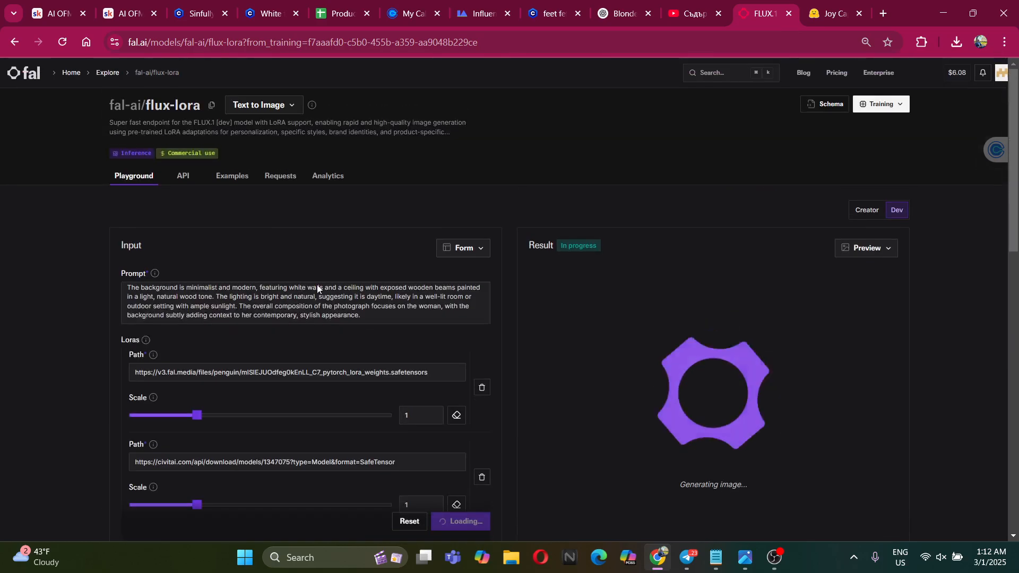
left_click_drag(377, 319, 175, 291)
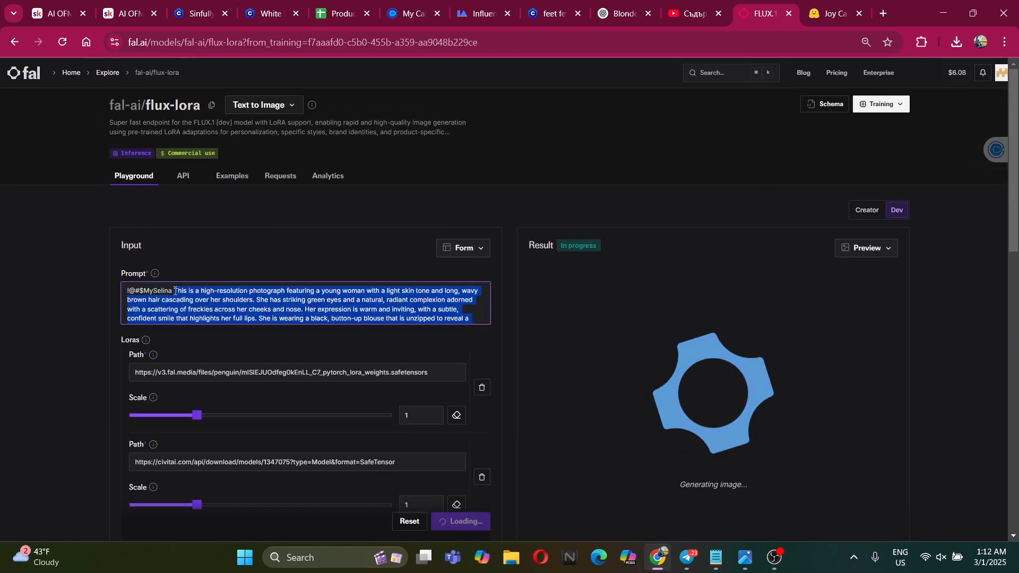
scroll(392, 313, "down", 5)
left_click(421, 318)
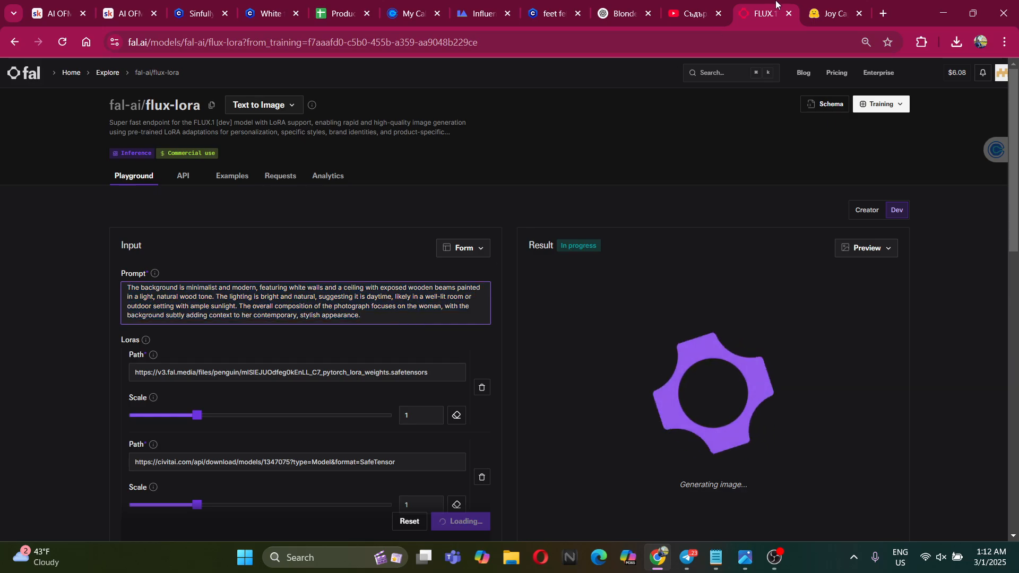
Switch to the JoyCaption space and replace the input image with the photo of the seated woman in a black off-shoulder dress
key("ctrl+Tab")
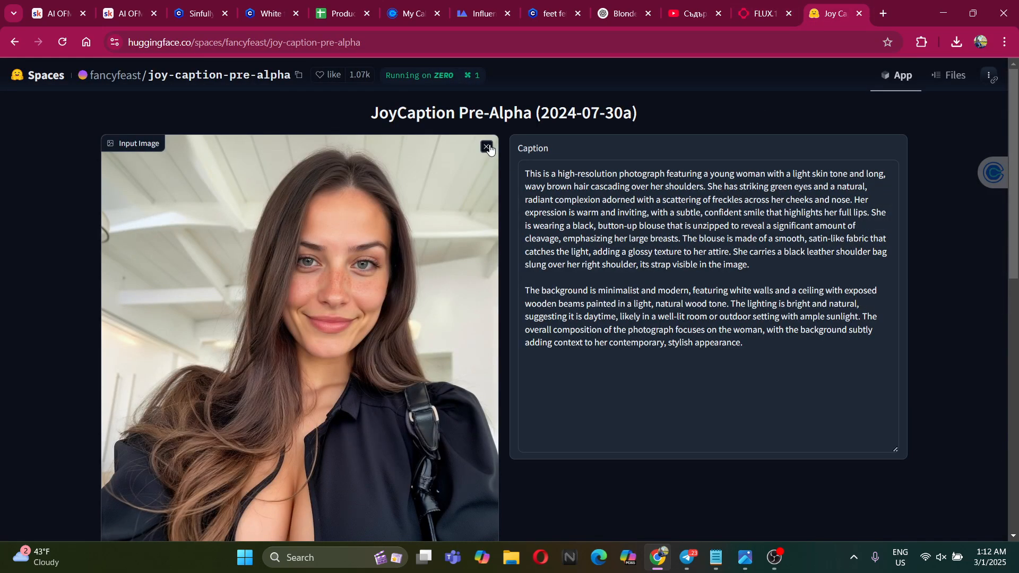
left_click(486, 147)
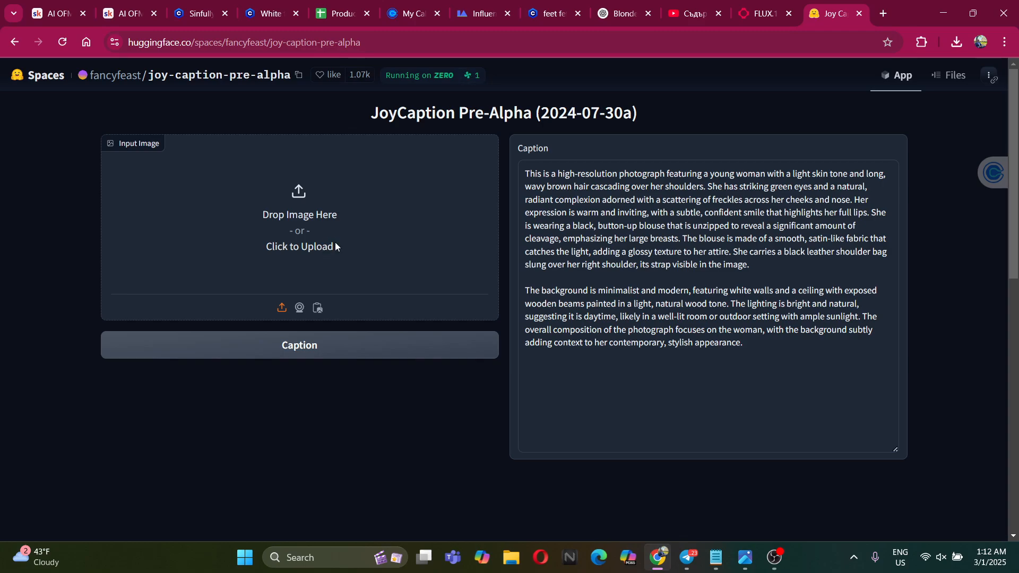
left_click(405, 239)
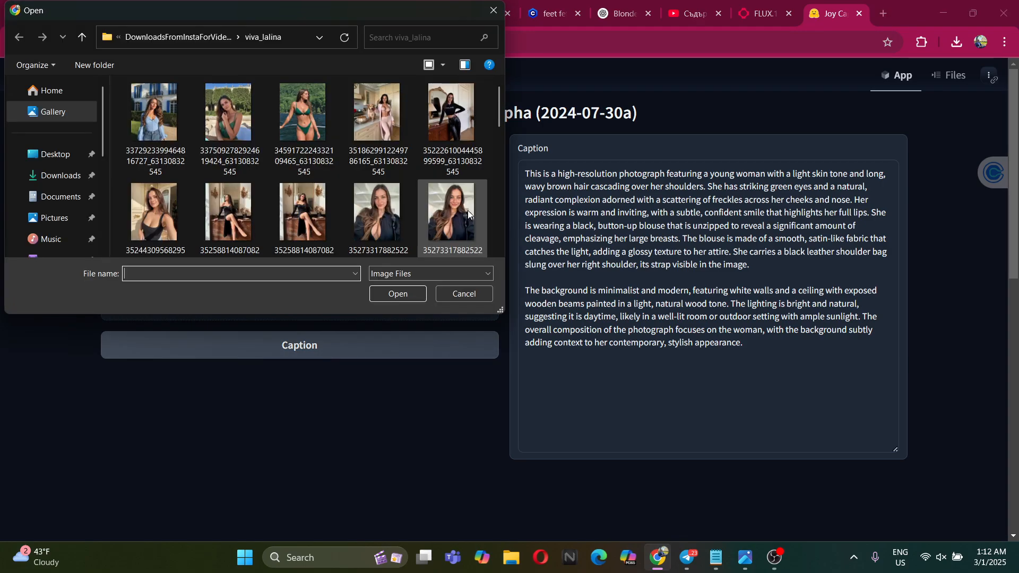
scroll(393, 228, "down", 2)
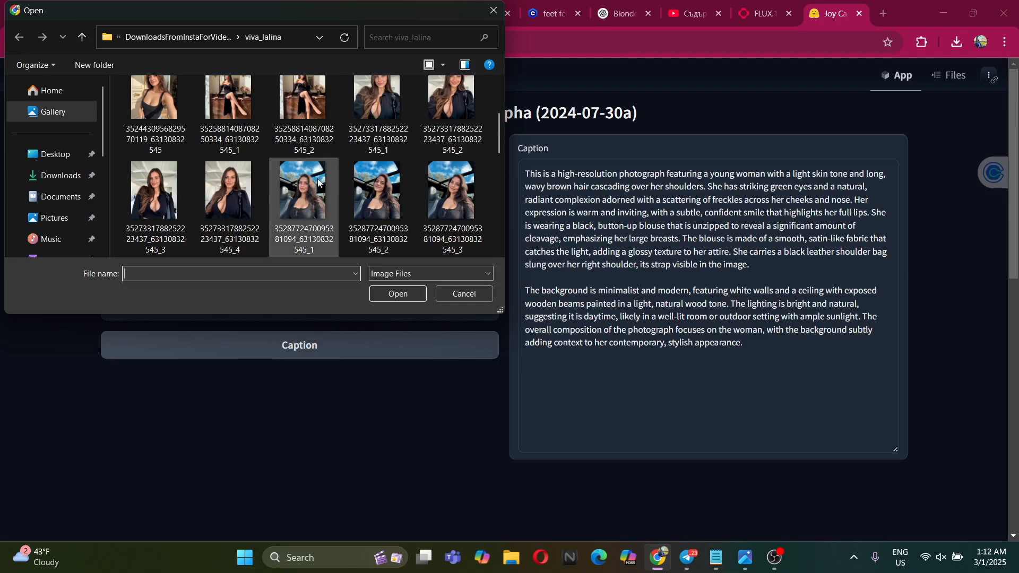
scroll(318, 180, "up", 1)
double_click(297, 119)
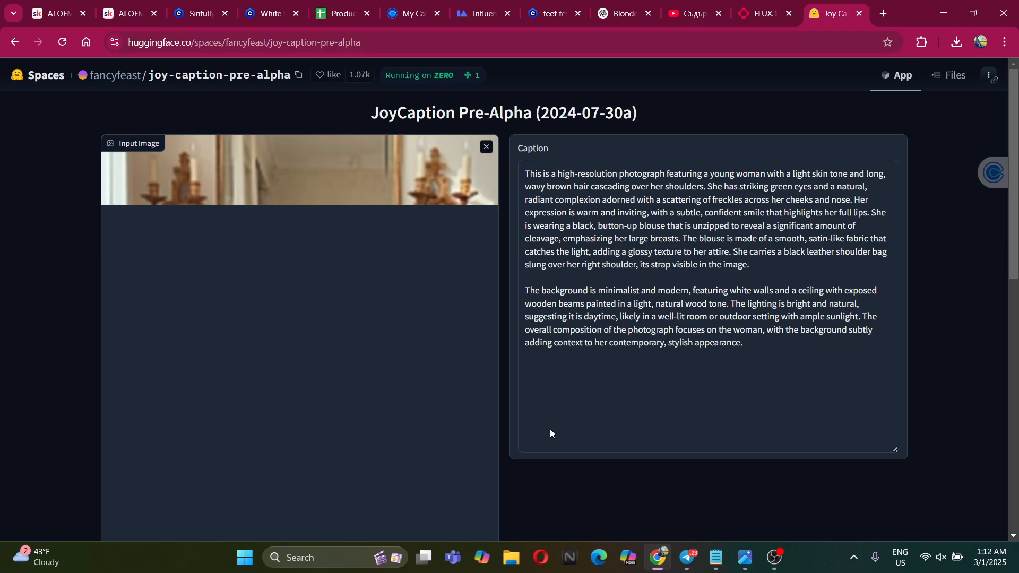
Generate a caption for the uploaded photo in JoyCaption
scroll(552, 432, "down", 3)
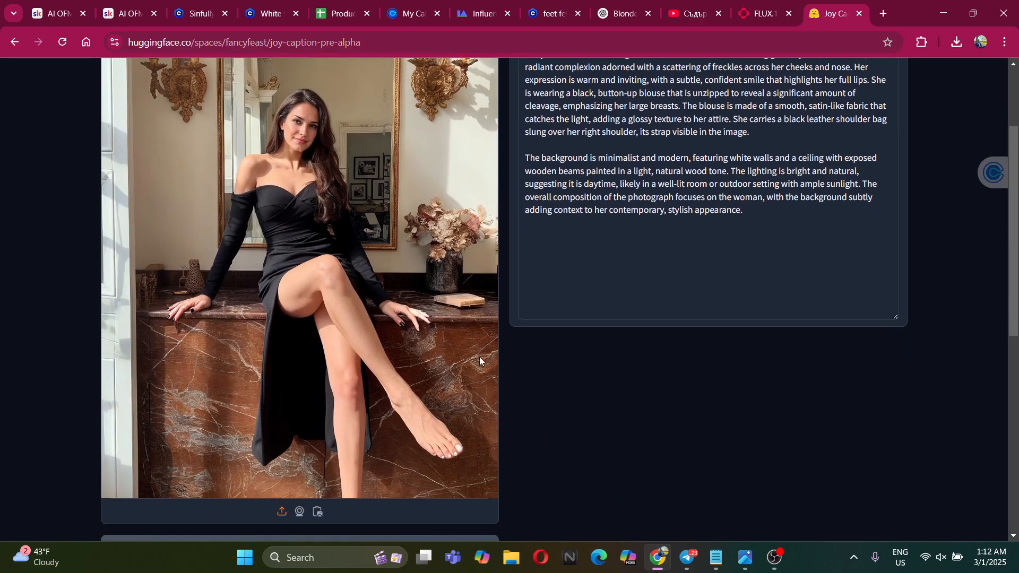
scroll(353, 329, "down", 3)
left_click(344, 419)
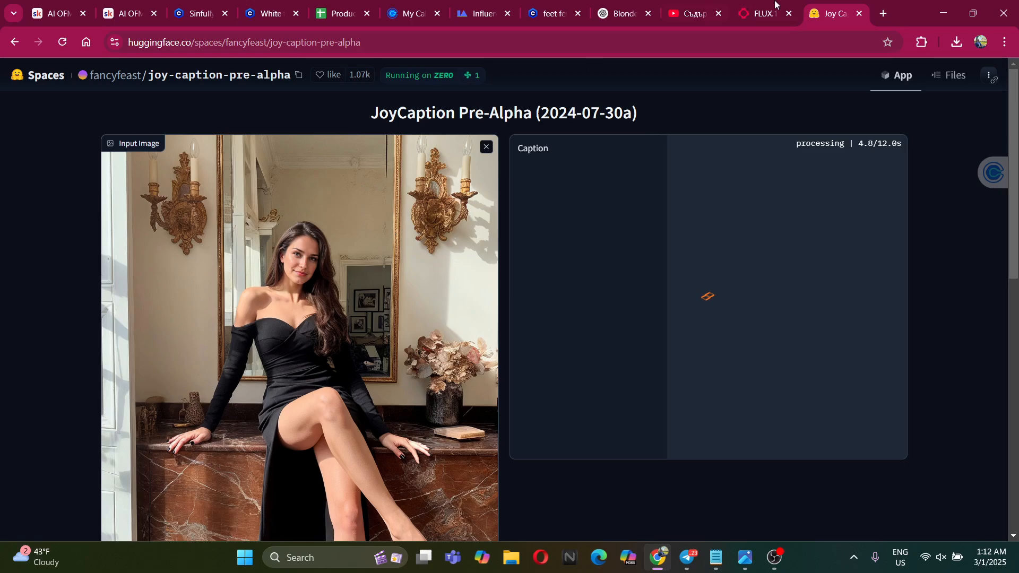
Switch to the fal.ai playground, inspect the generated image, and open its download dialog without saving the file
left_click(746, 6)
scroll(911, 272, "down", 3)
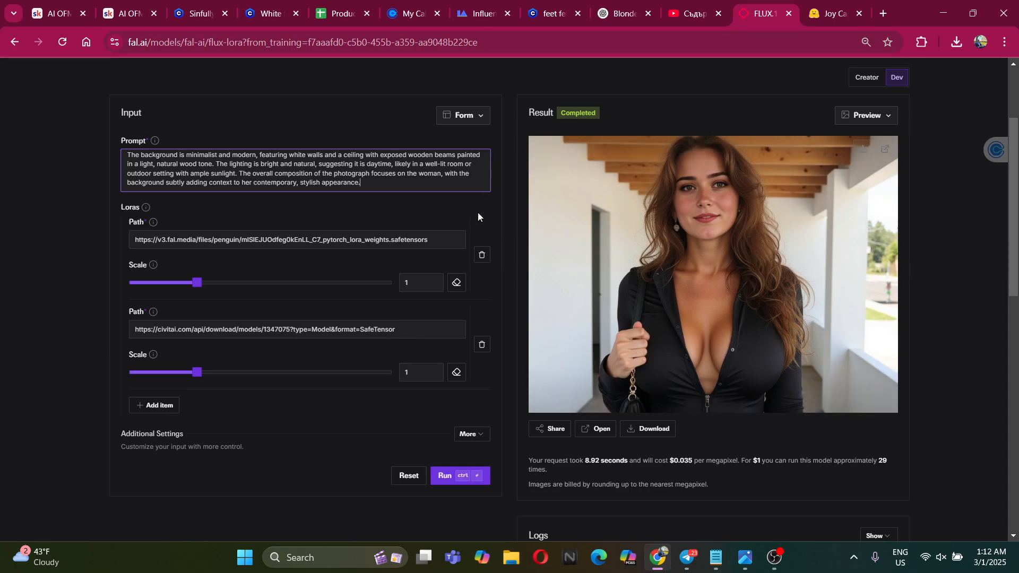
left_click(864, 151)
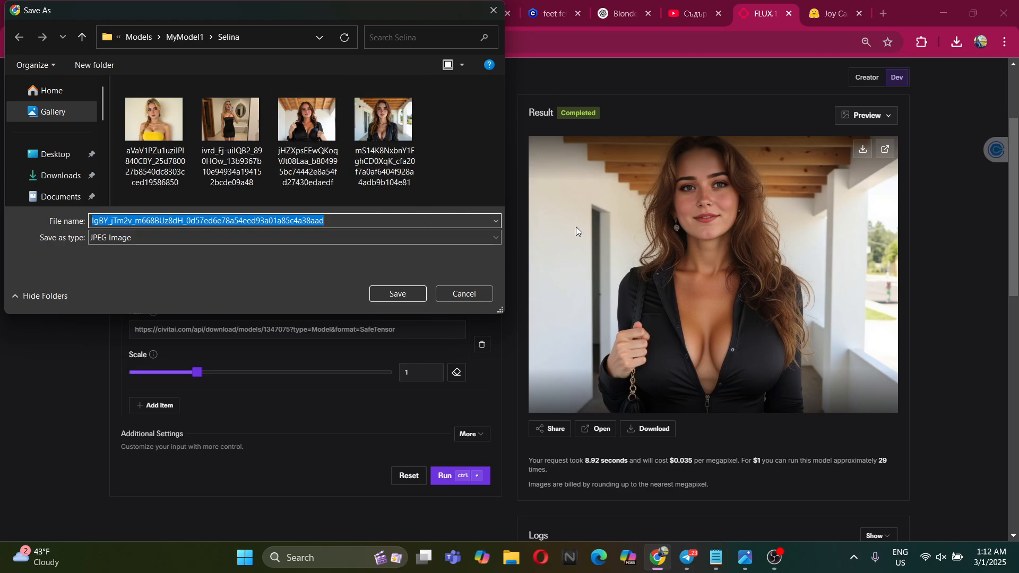
left_click(479, 294)
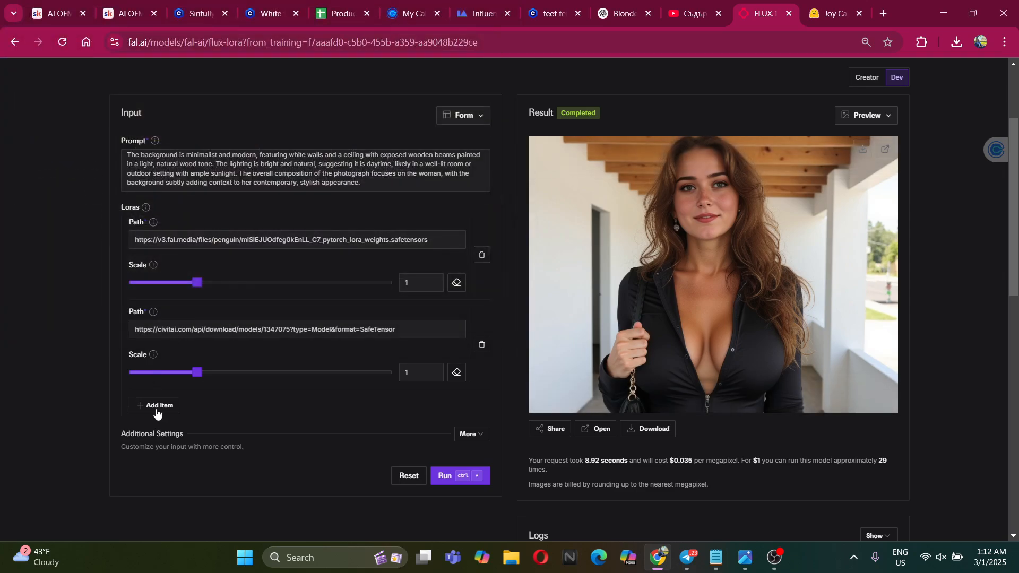
Expand the additional settings and set the image size to Portrait 3:4
scroll(324, 286, "up", 1)
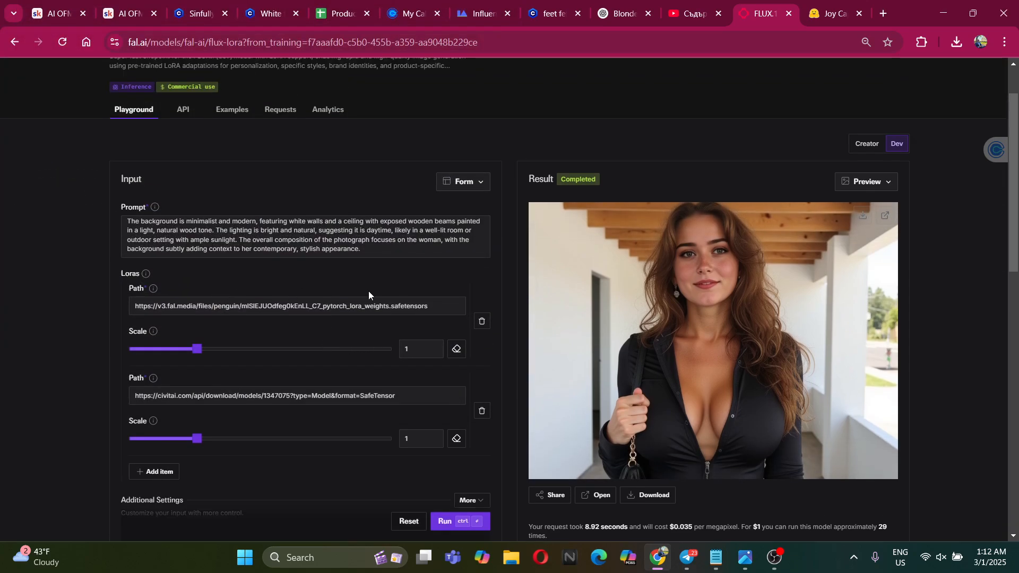
scroll(566, 421, "down", 1)
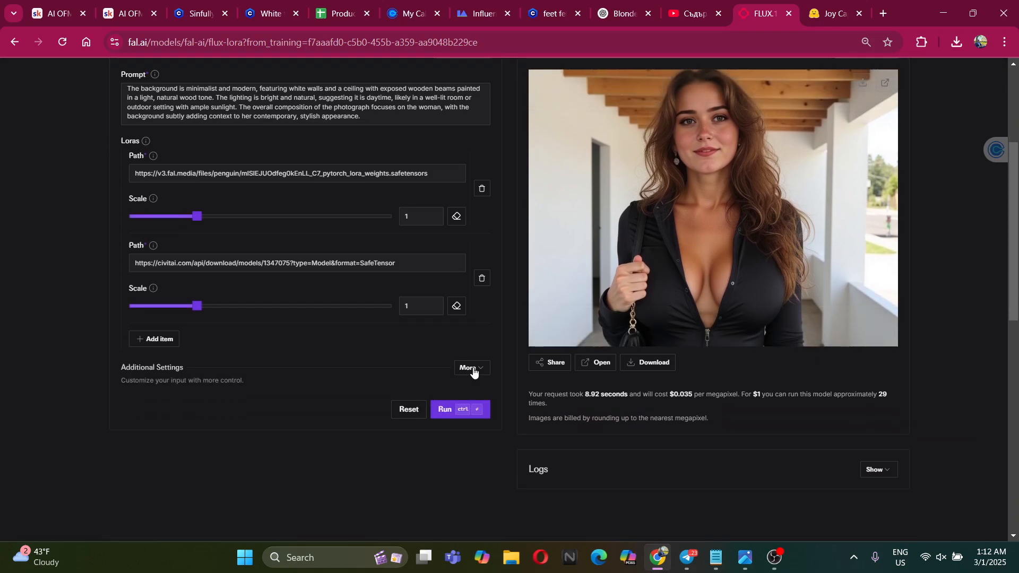
left_click(474, 373)
scroll(209, 378, "down", 3)
left_click(181, 273)
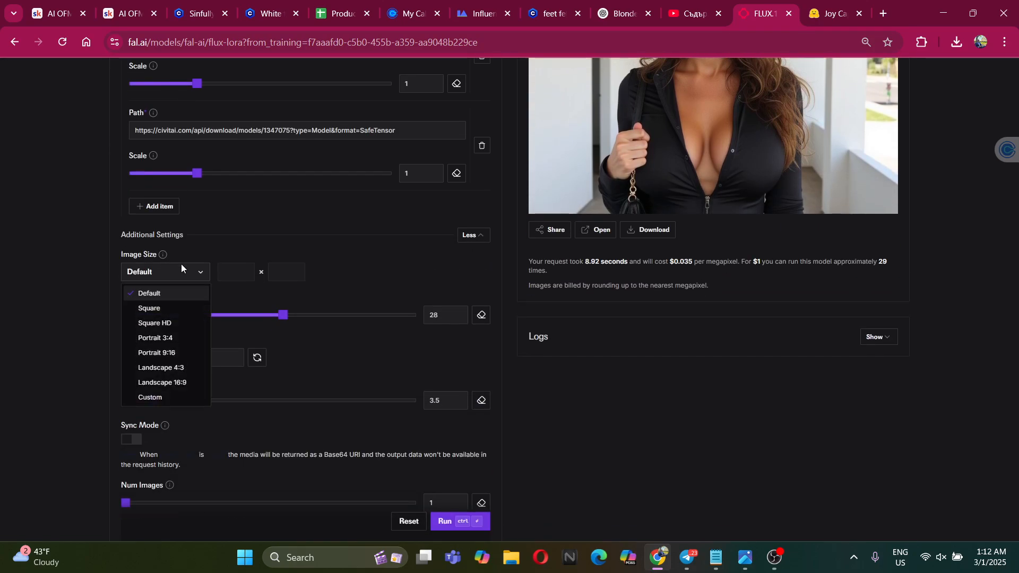
left_click(156, 339)
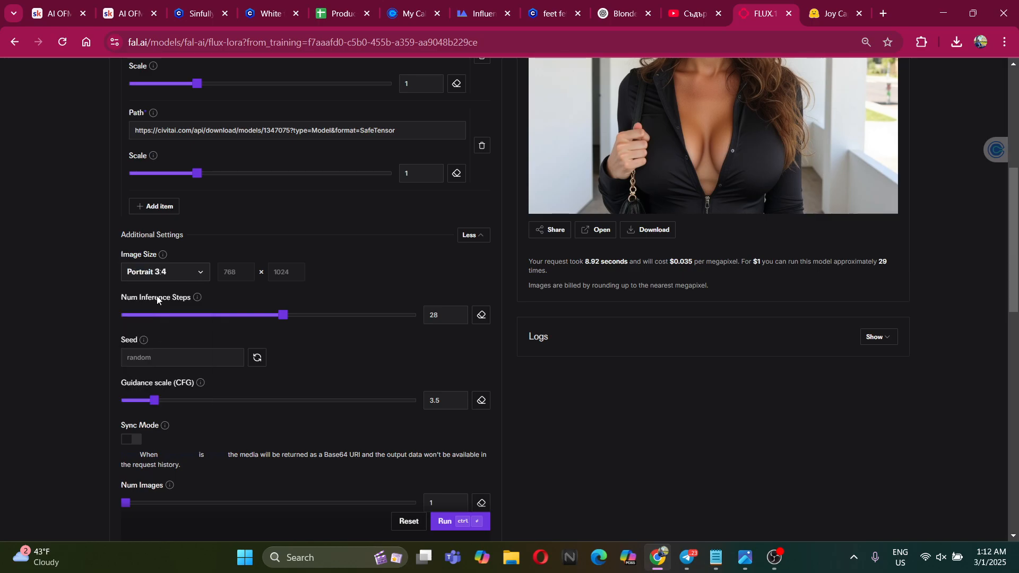
Review the remaining additional settings and run the image generation again in the portrait format
scroll(296, 320, "up", 3)
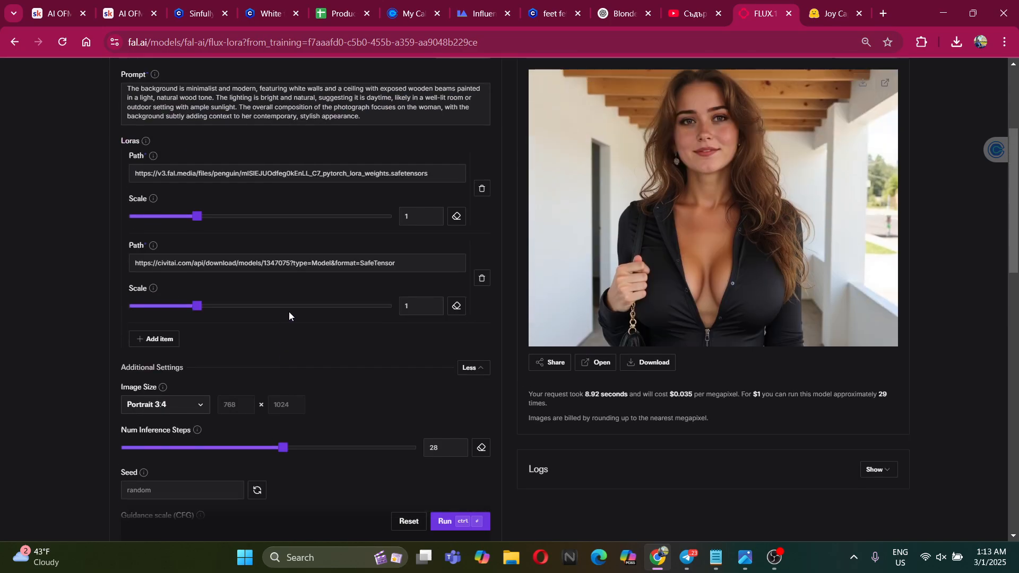
scroll(293, 310, "down", 6)
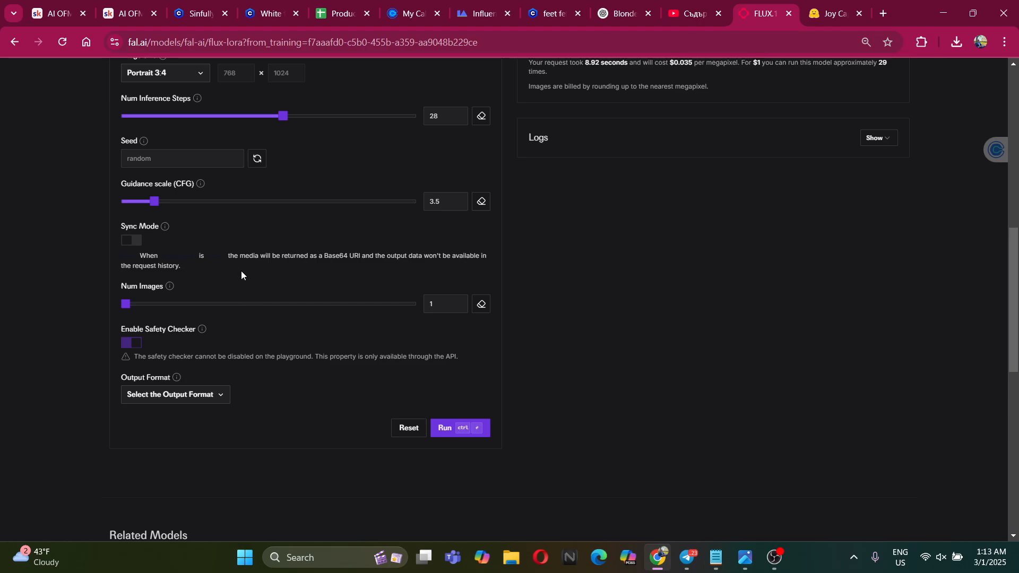
scroll(241, 271, "up", 3)
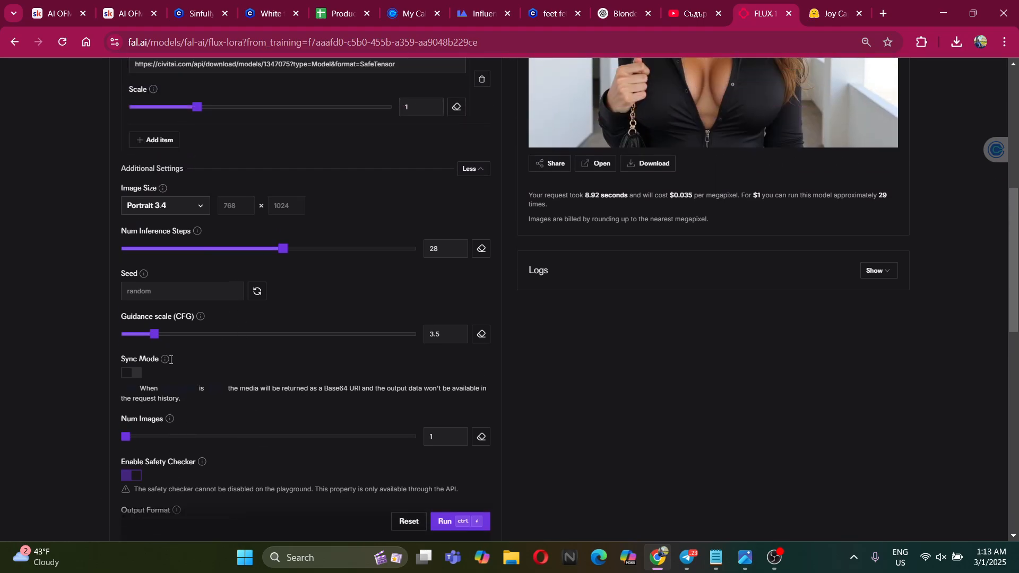
scroll(78, 292, "up", 5)
scroll(201, 320, "down", 6)
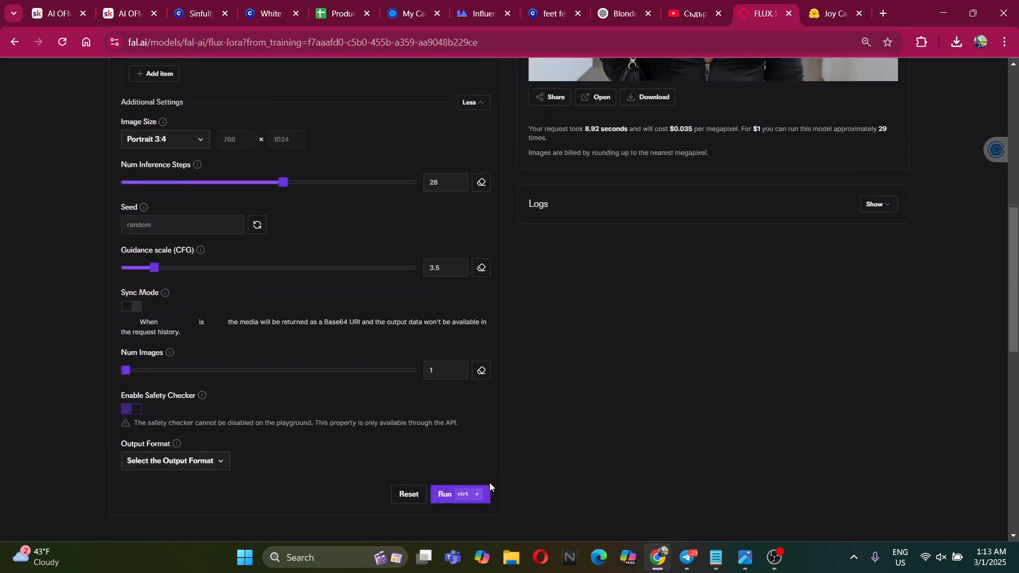
left_click(460, 500)
scroll(394, 241, "down", 5)
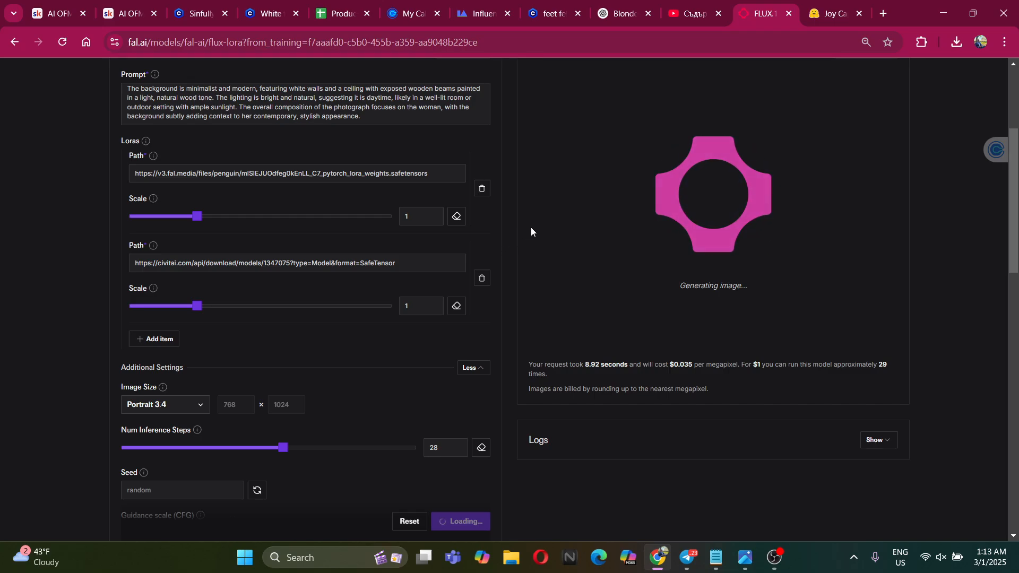
scroll(530, 227, "up", 1)
Check the new caption in JoyCaption and return to the fal.ai playground to view the portrait result
left_click(833, 14)
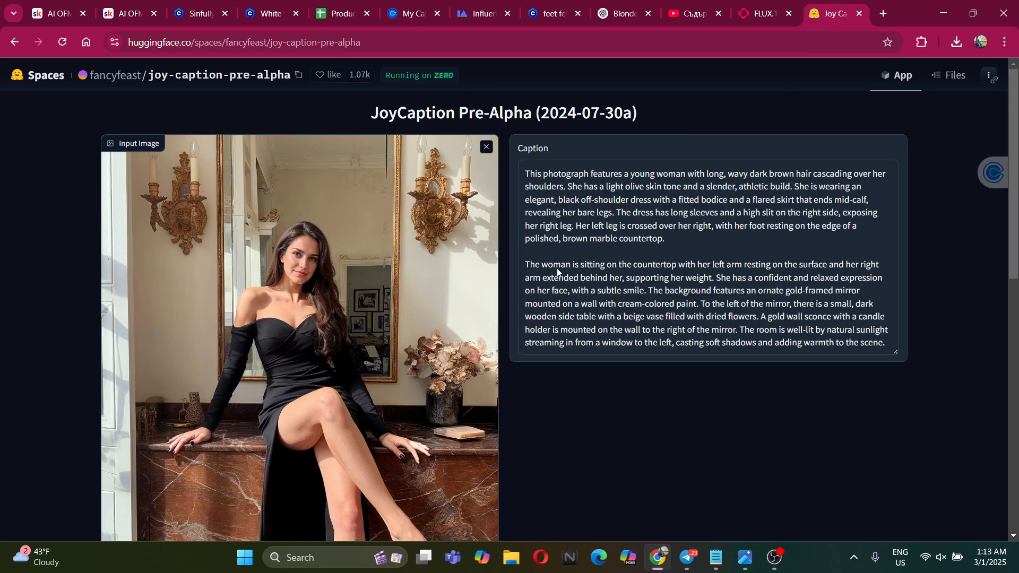
left_click(757, 6)
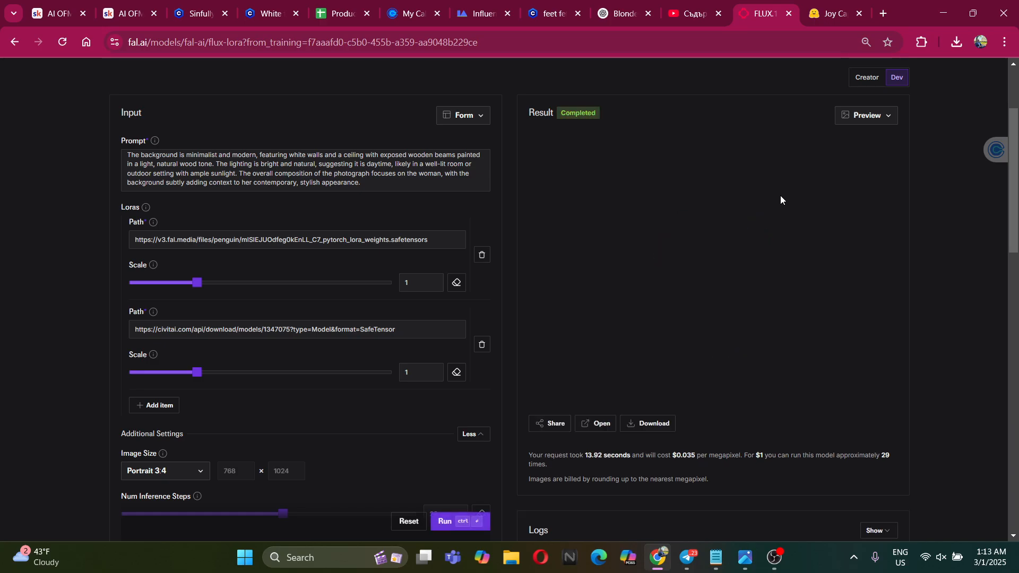
Look over the portrait result and save it as a JPEG image in the character's folder under MyModel1
scroll(933, 273, "down", 4)
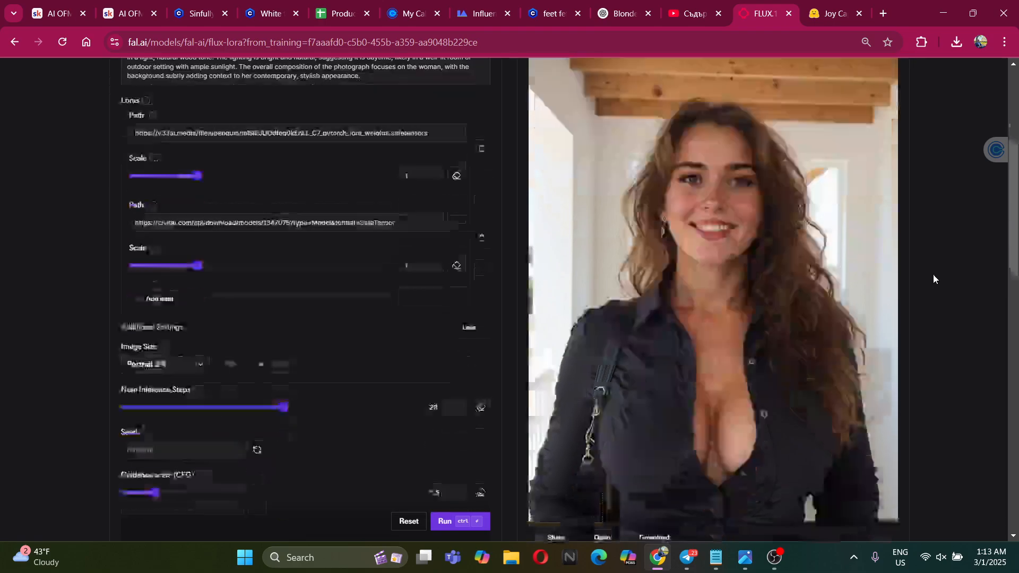
scroll(921, 265, "up", 7)
scroll(902, 281, "down", 5)
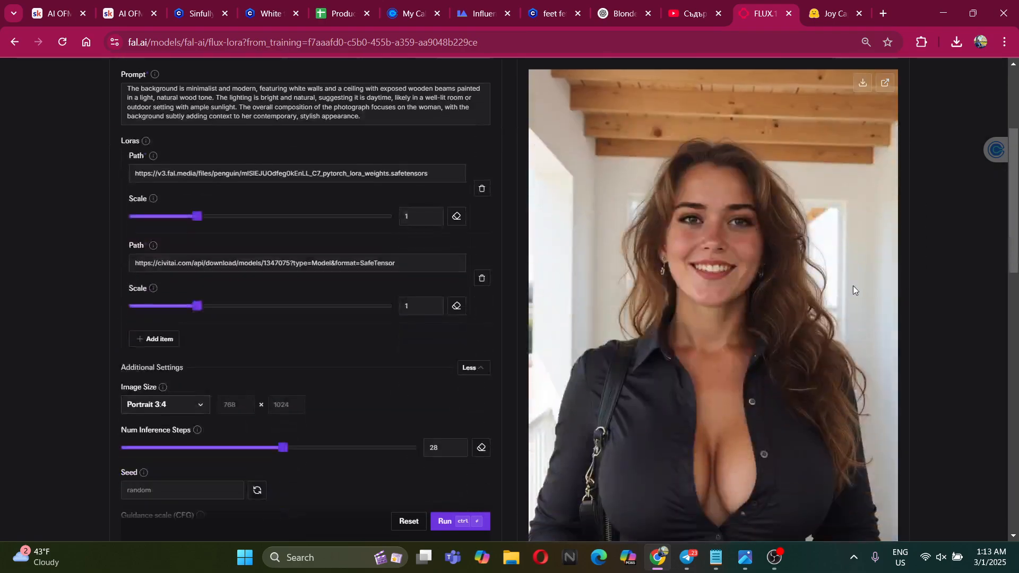
scroll(902, 308, "down", 2)
scroll(860, 239, "up", 3)
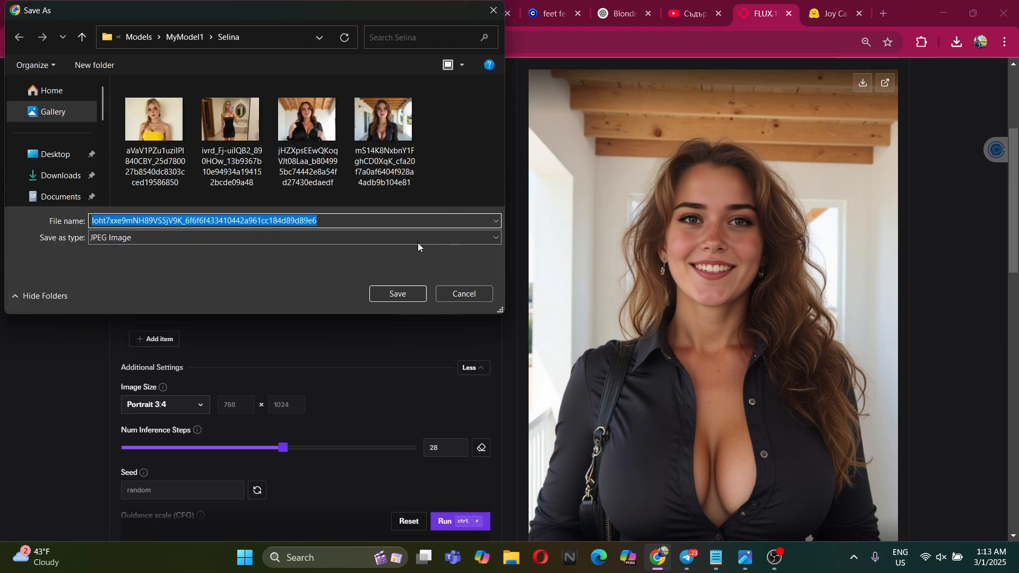
left_click(408, 296)
scroll(485, 216, "up", 4)
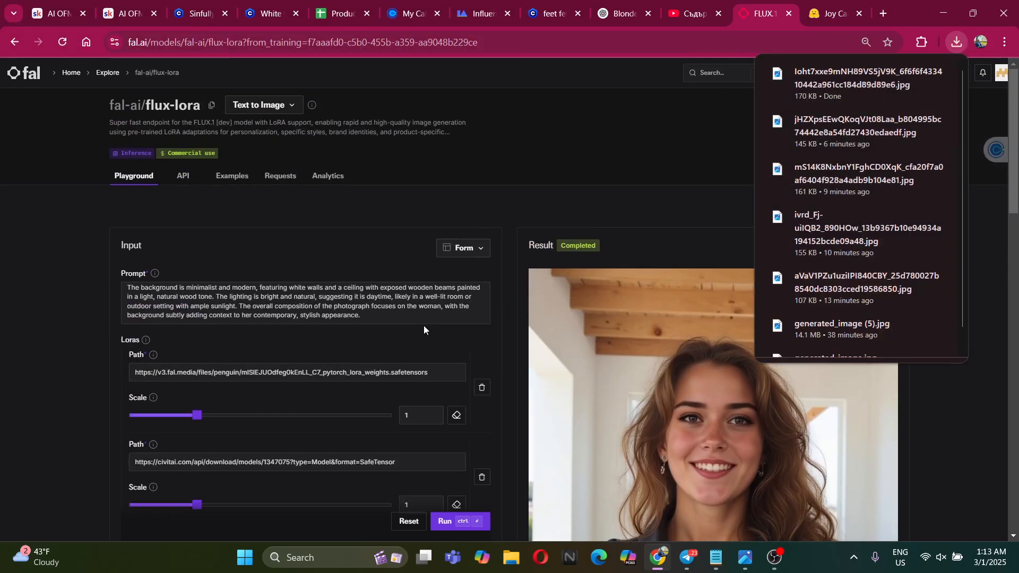
Examine the finished portrait together with the character LoRA path and its settings
scroll(424, 326, "down", 4)
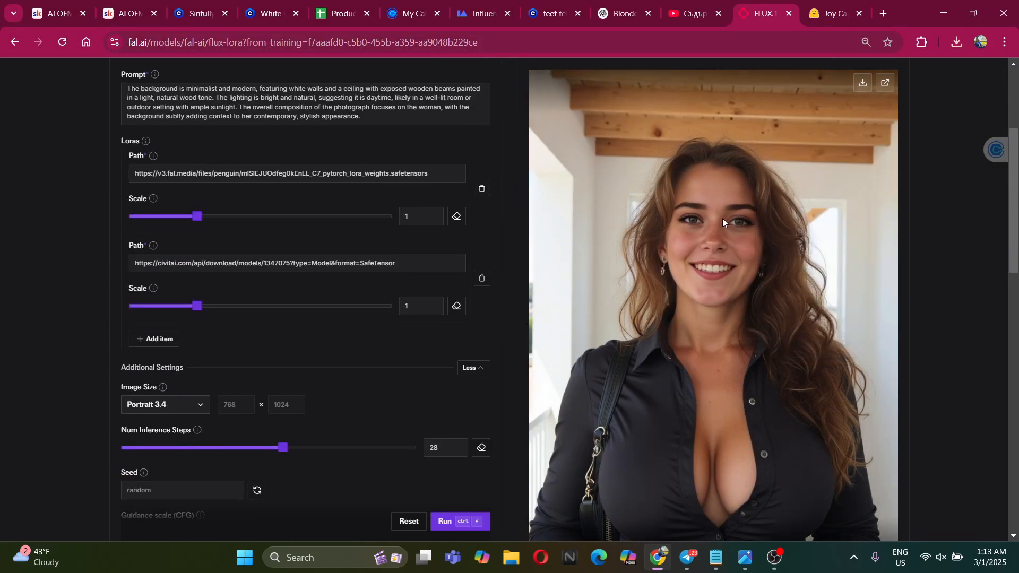
scroll(377, 188, "up", 3)
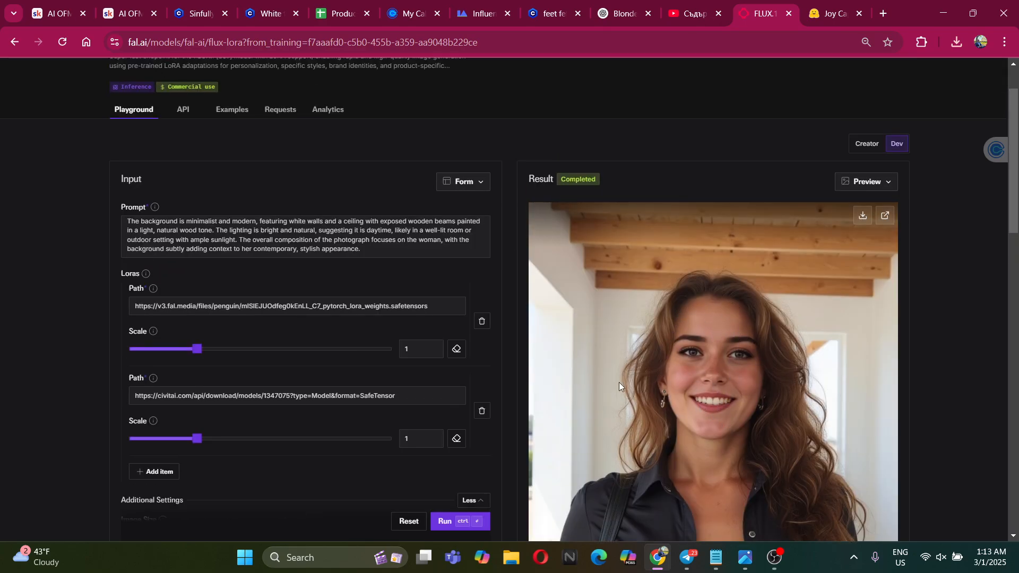
scroll(511, 307, "down", 1)
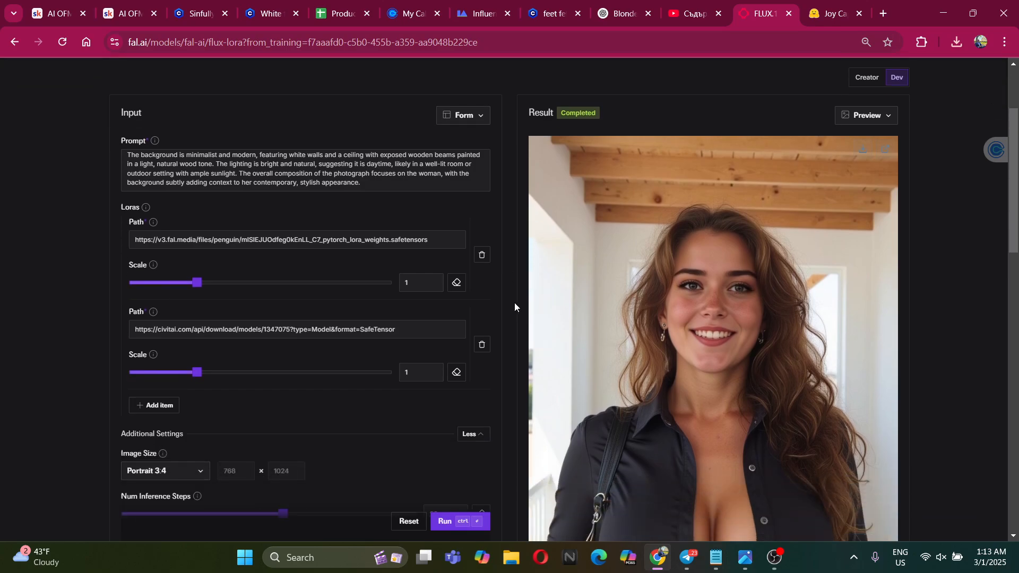
left_click(454, 239)
key("ctrl+a")
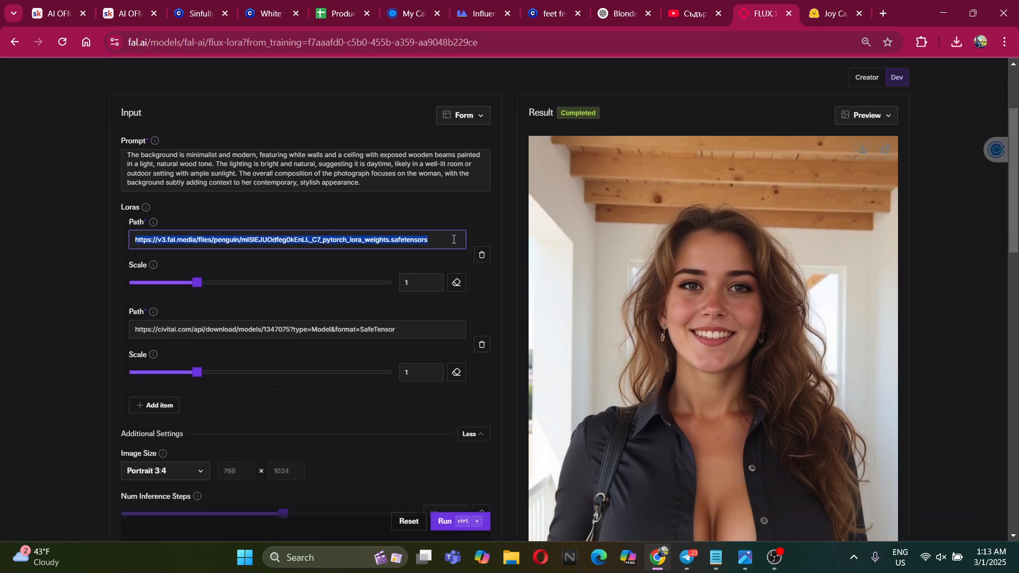
left_click(467, 239)
scroll(572, 269, "up", 2)
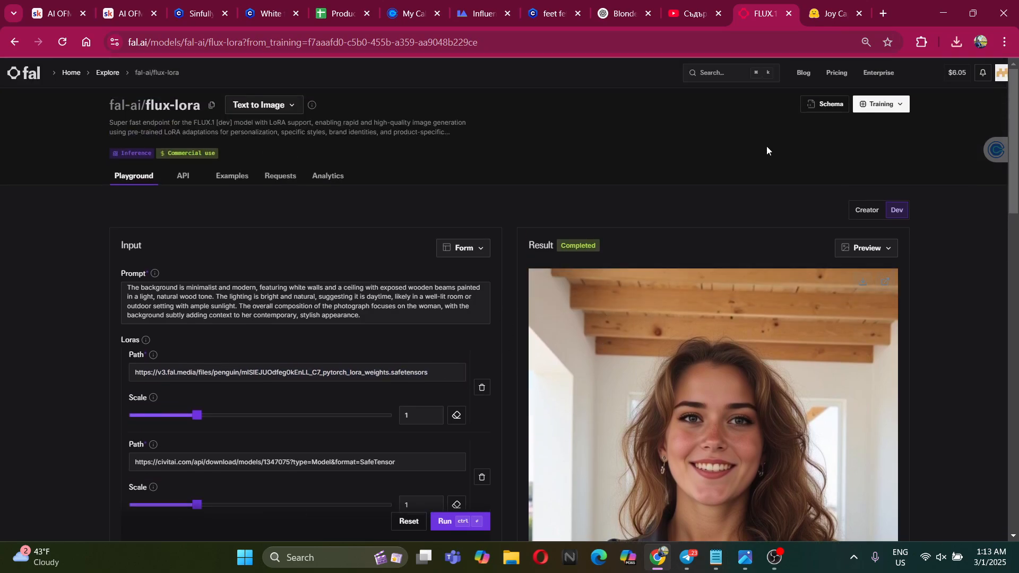
Copy the full caption of the black off-shoulder dress photo from JoyCaption and return to the fal.ai playground
left_click(832, 6)
scroll(844, 329, "down", 1)
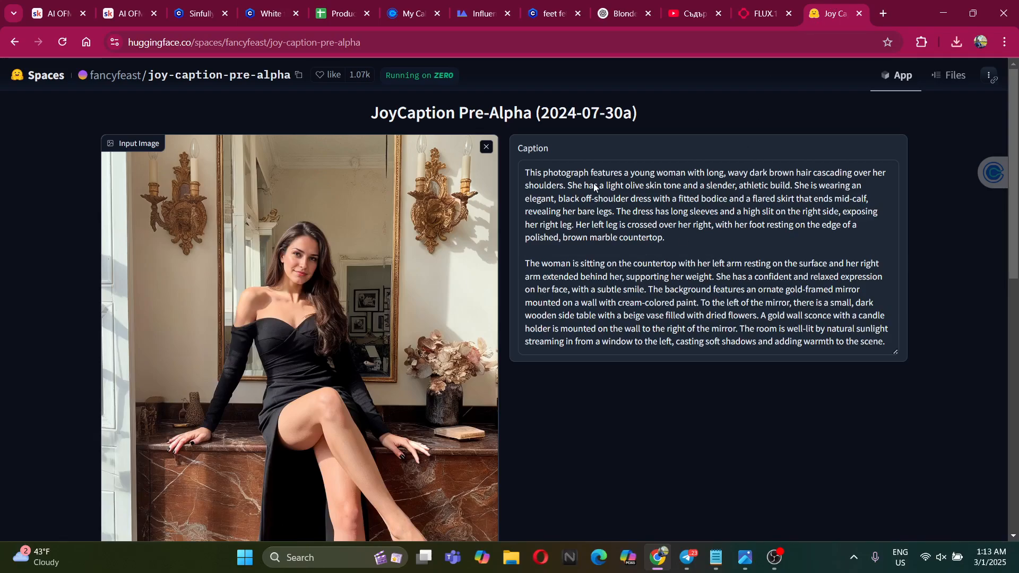
left_click_drag(536, 173, 889, 345)
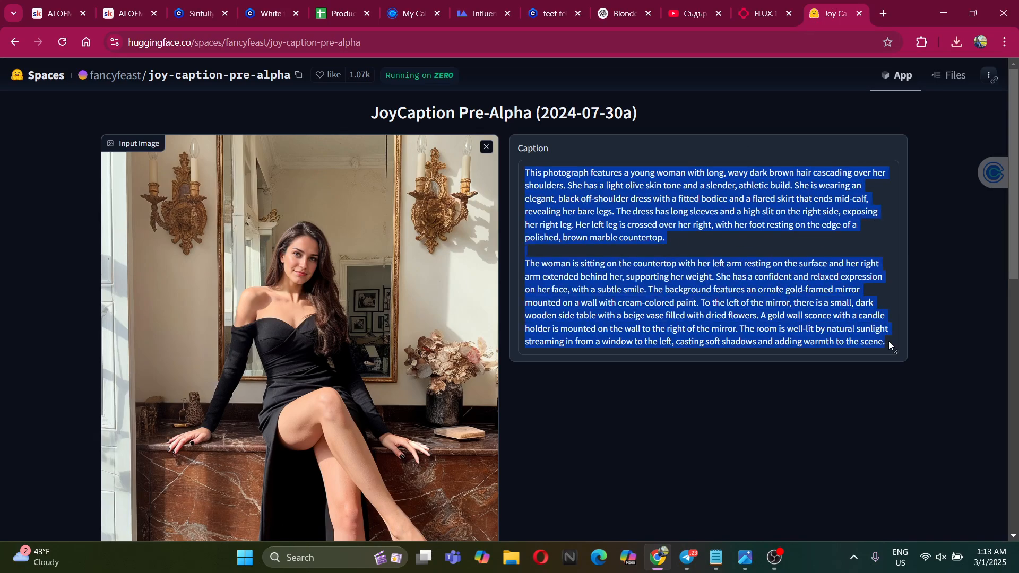
left_click(751, 18)
scroll(424, 276, "down", 4)
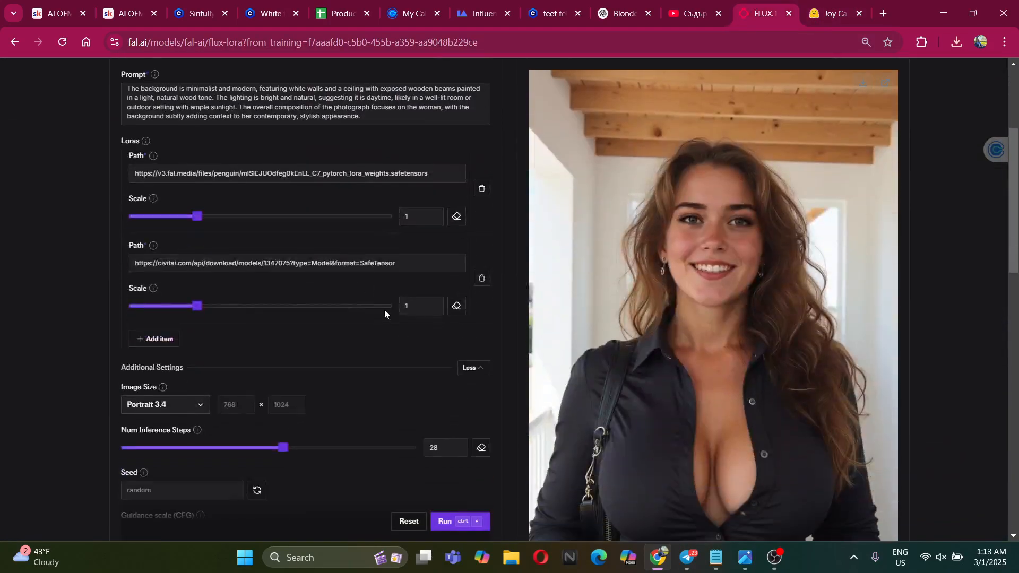
View the White turtleneck and Sinfully Stylish LoRA pages on Civitai, and return to the fal.ai playground
left_click(188, 3)
left_click(285, 4)
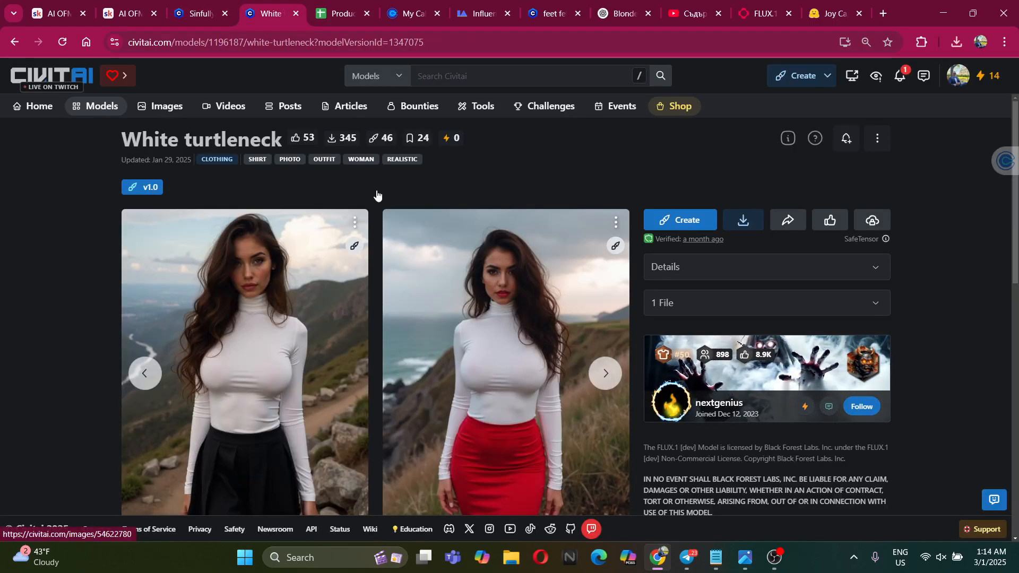
left_click(202, 10)
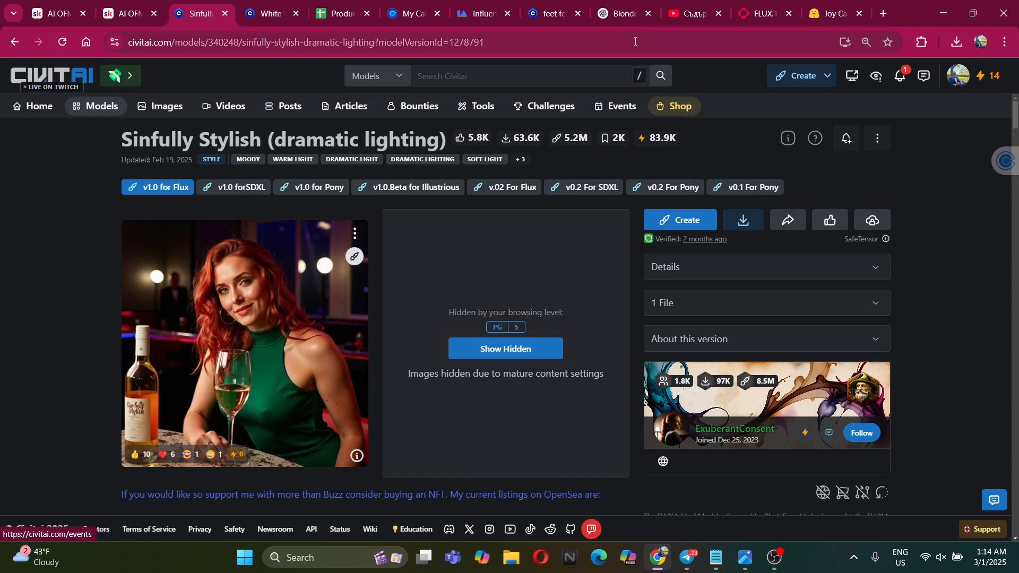
left_click(701, 6)
left_click(773, 4)
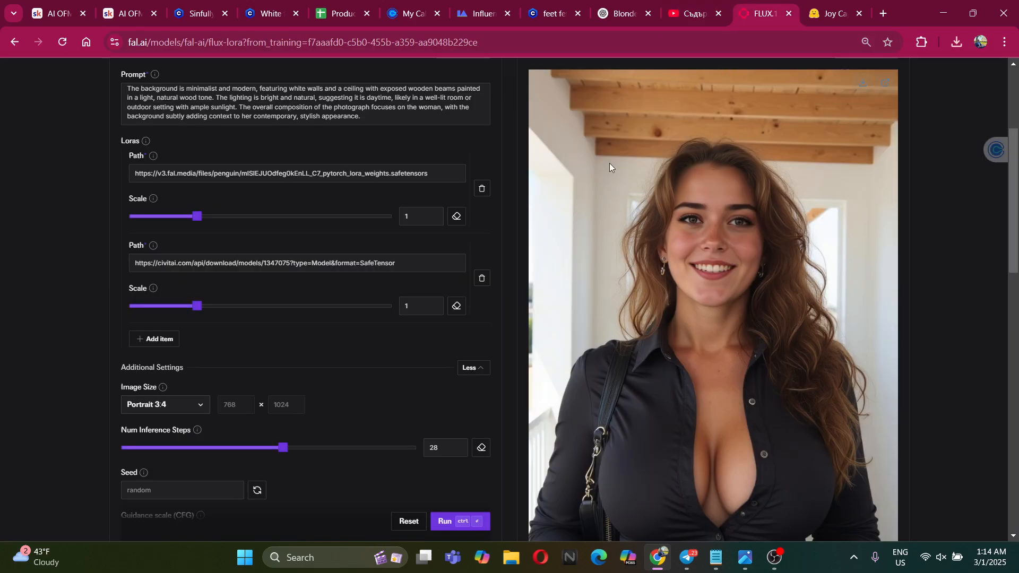
Replace the prompt text after the trigger word with the copied JoyCaption description of the black off-shoulder dress photo
scroll(609, 165, "up", 2)
left_click_drag(391, 255, 73, 171)
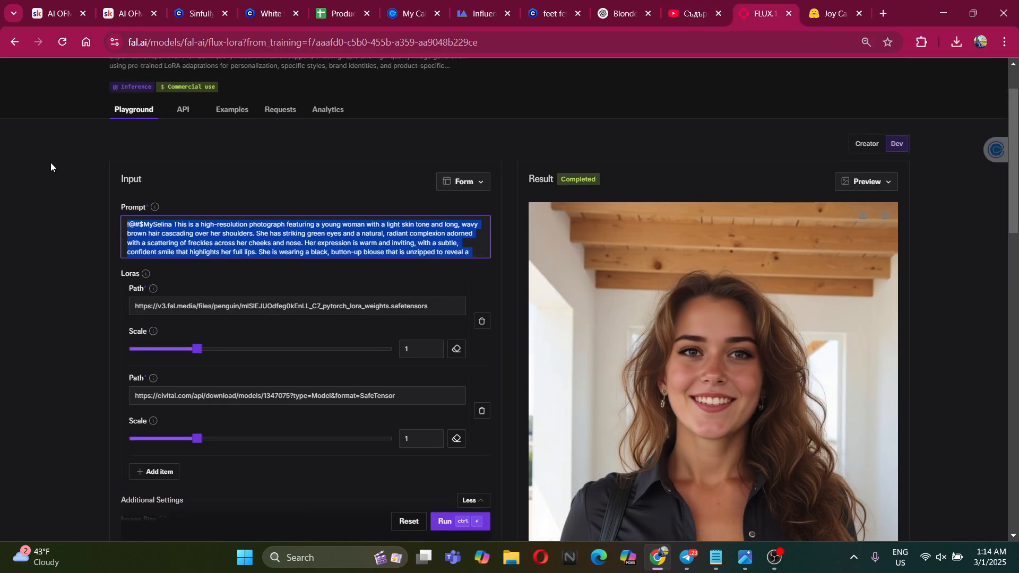
left_click(178, 226)
left_click_drag(176, 225, 435, 313)
key("BackSpace")
key("ctrl+v")
Run the image generation with the new prompt, keeping the Portrait 3:4 size and both LoRAs
scroll(358, 230, "up", 3)
scroll(433, 262, "down", 5)
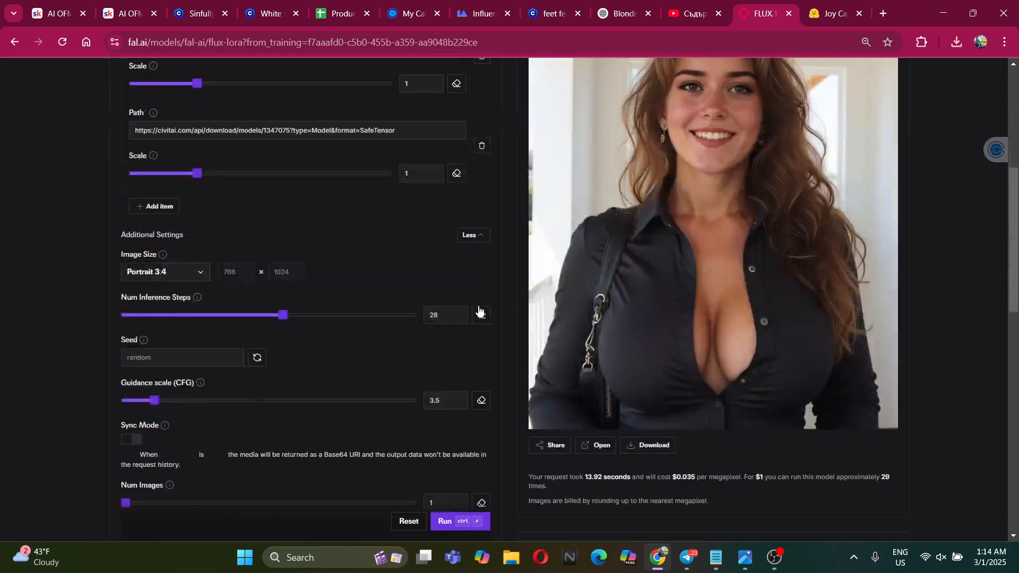
scroll(441, 443, "down", 5)
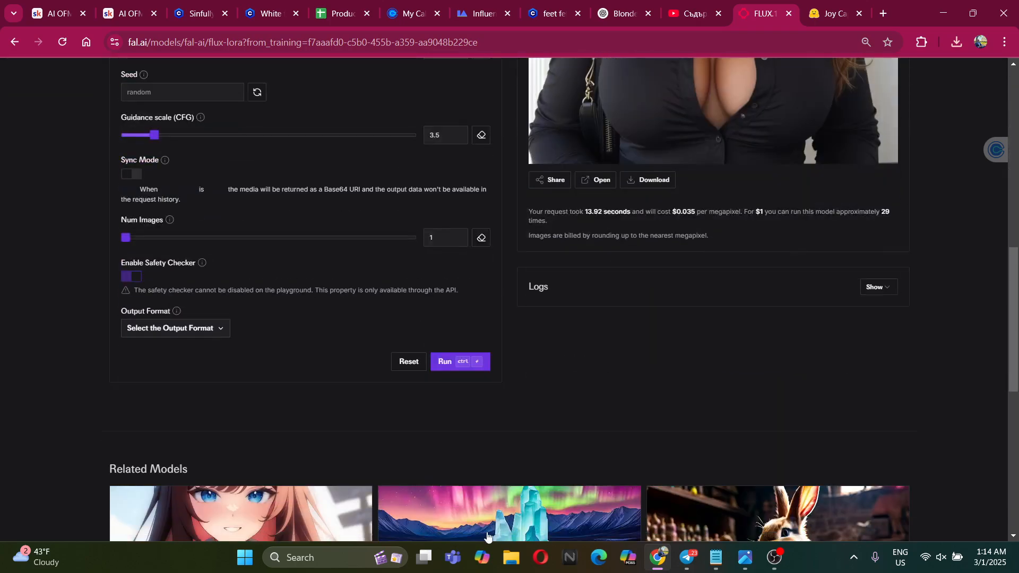
left_click(447, 360)
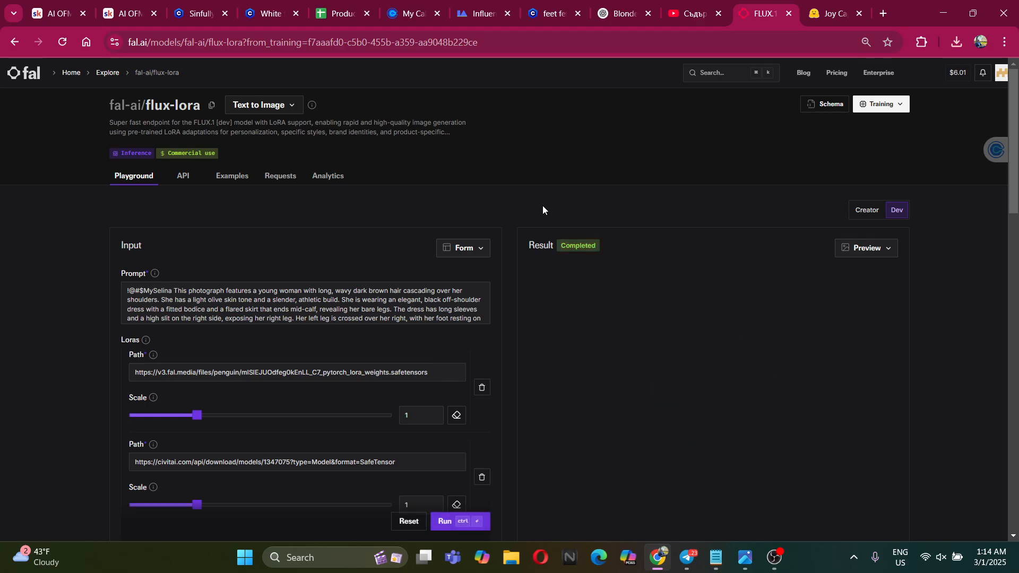
Examine the newly generated image and compare it with the reference photo in JoyCaption
scroll(537, 205, "down", 5)
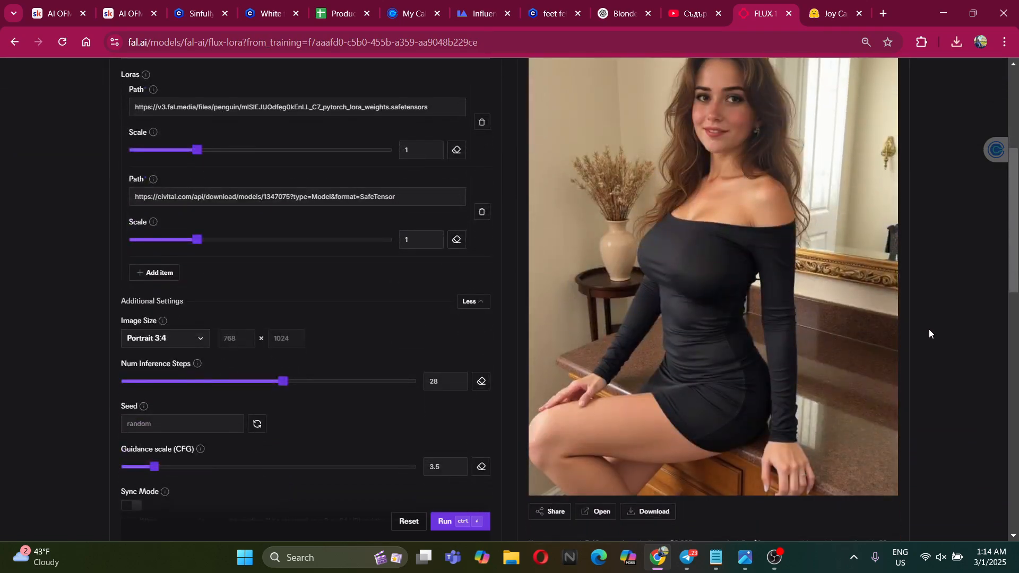
scroll(929, 329, "up", 1)
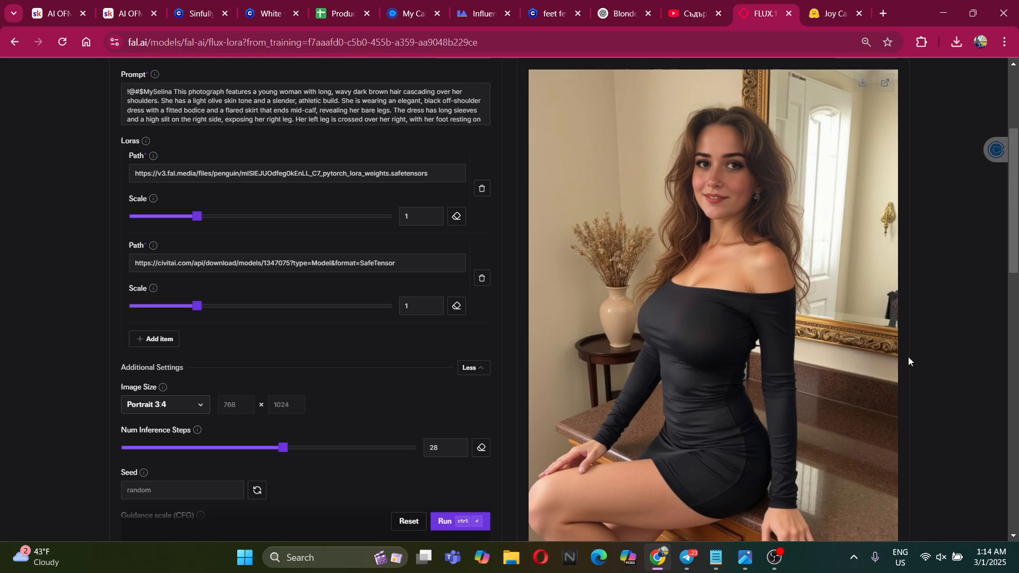
scroll(906, 358, "down", 1)
scroll(685, 359, "up", 4)
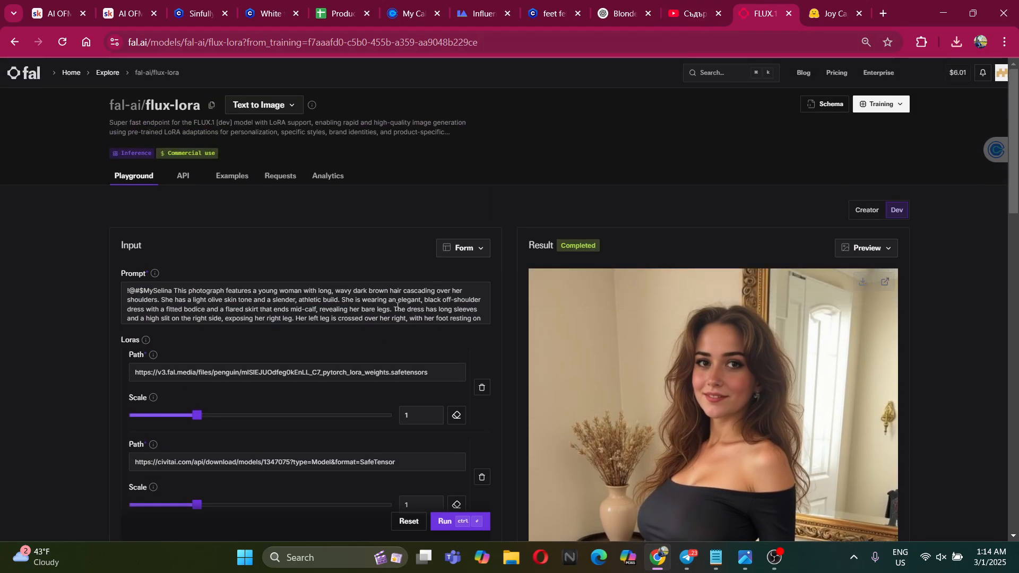
scroll(395, 308, "down", 3)
left_click(831, 4)
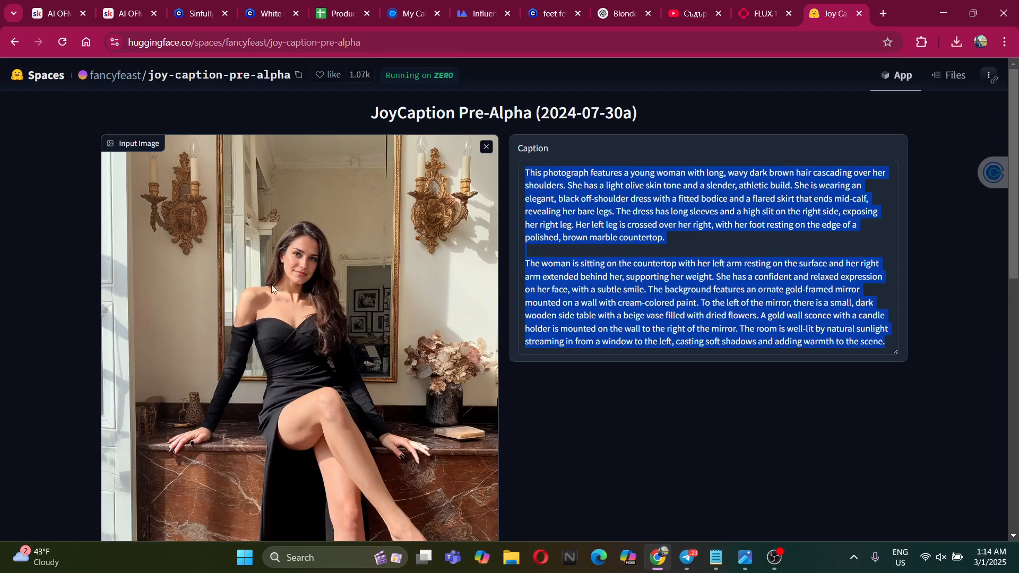
scroll(465, 319, "down", 2)
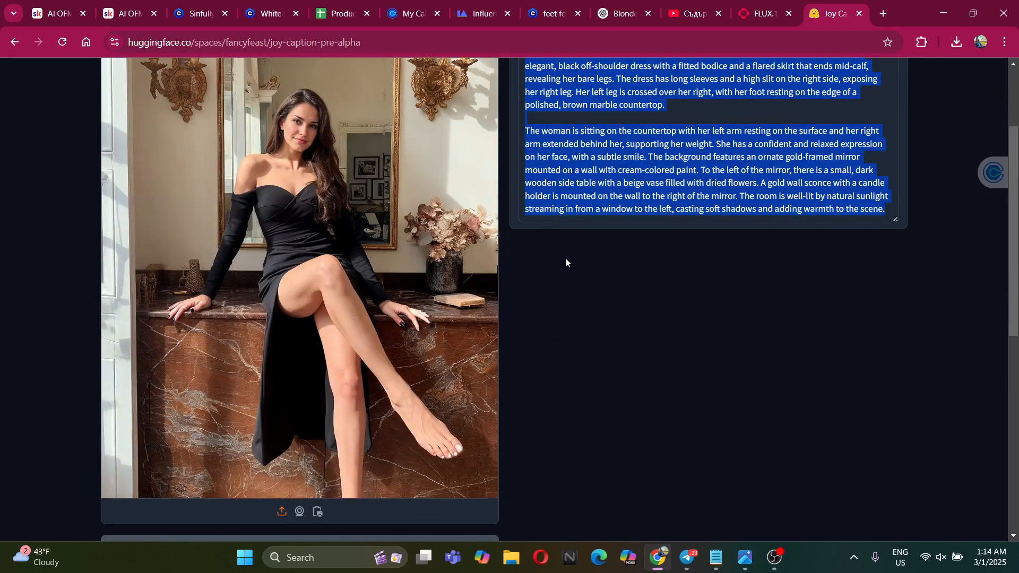
left_click(764, 13)
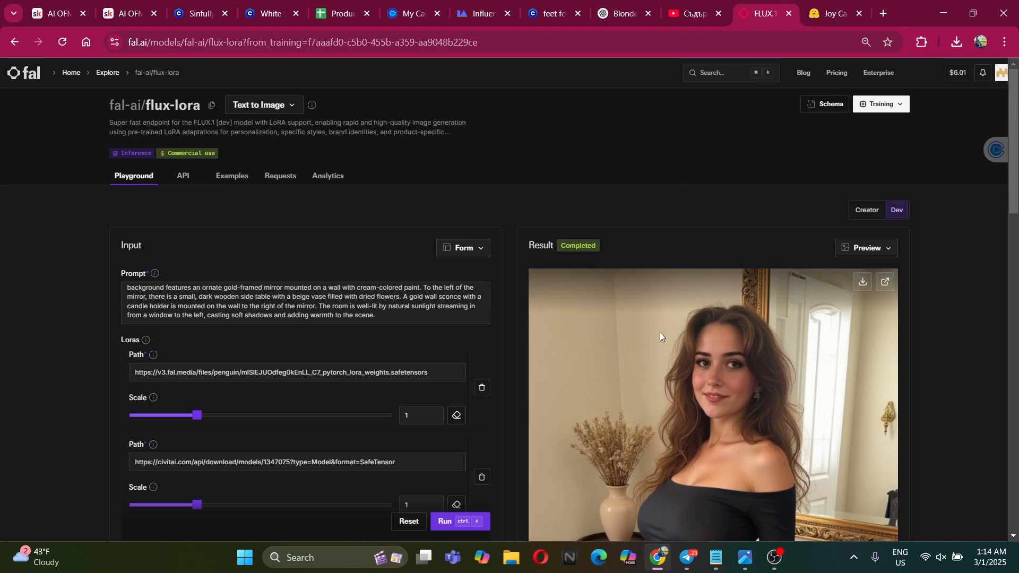
scroll(660, 332, "down", 2)
scroll(849, 317, "down", 2)
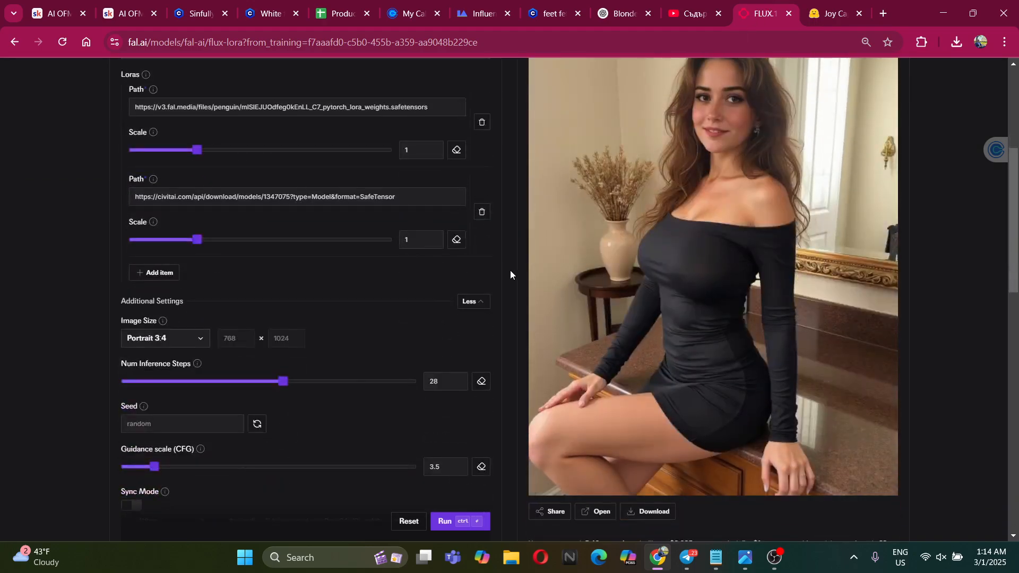
scroll(393, 302, "up", 5)
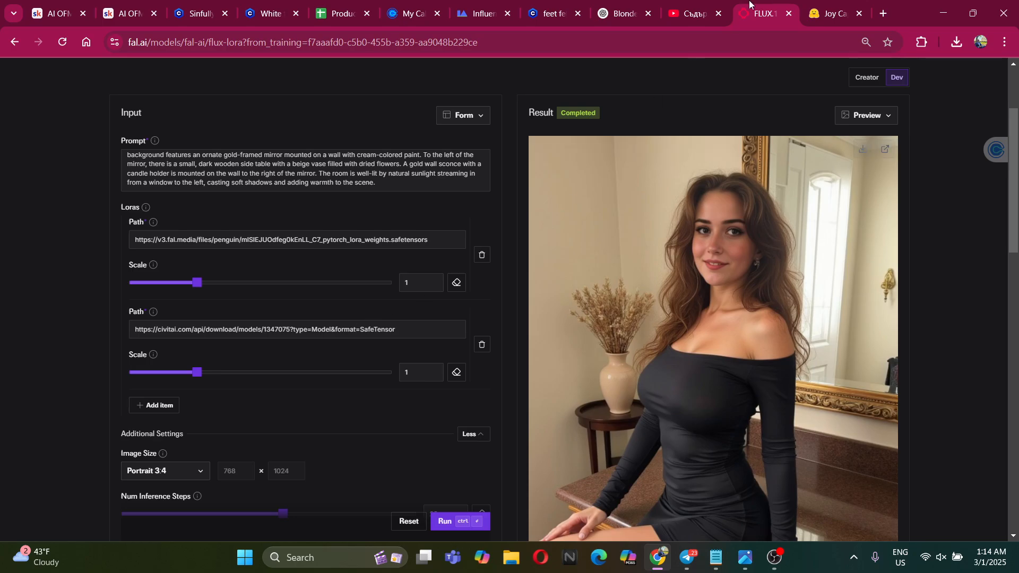
Review the JoyCaption caption and reference photo again, and check them against the prompt and result in the fal.ai playground
left_click(832, 13)
left_click(549, 287)
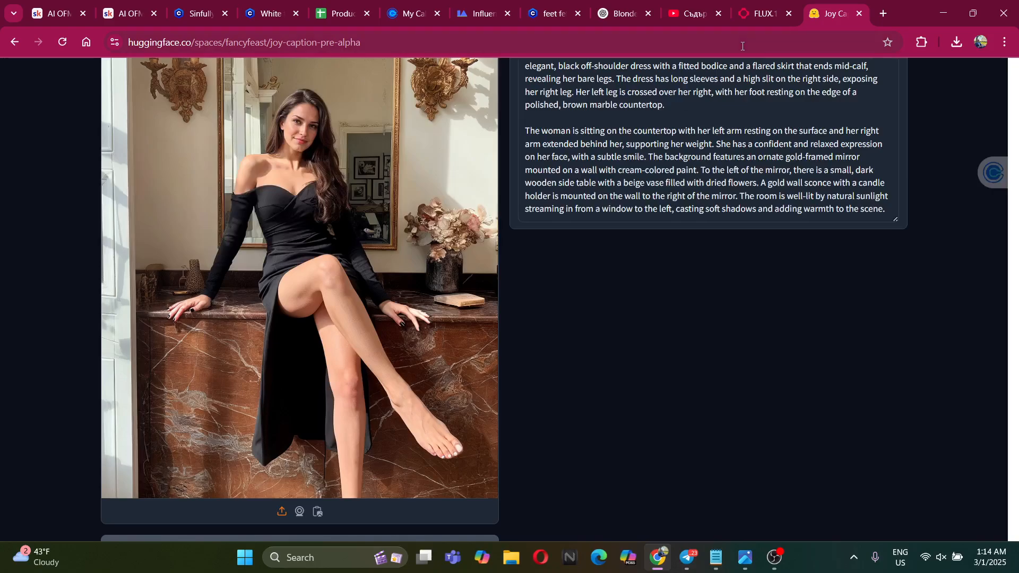
scroll(616, 306, "up", 3)
scroll(454, 348, "down", 5)
scroll(280, 319, "up", 5)
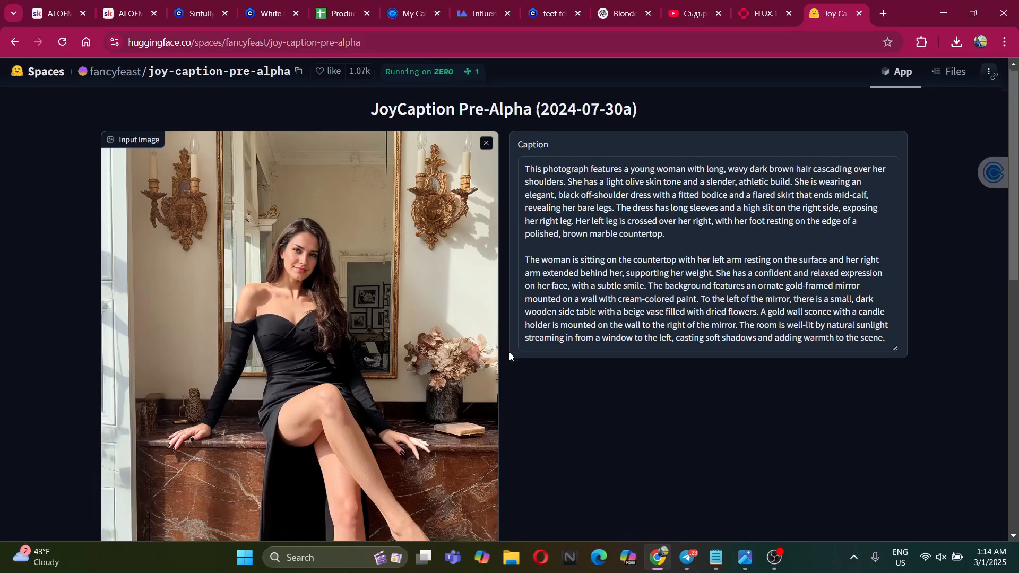
scroll(508, 352, "down", 3)
left_click(758, 4)
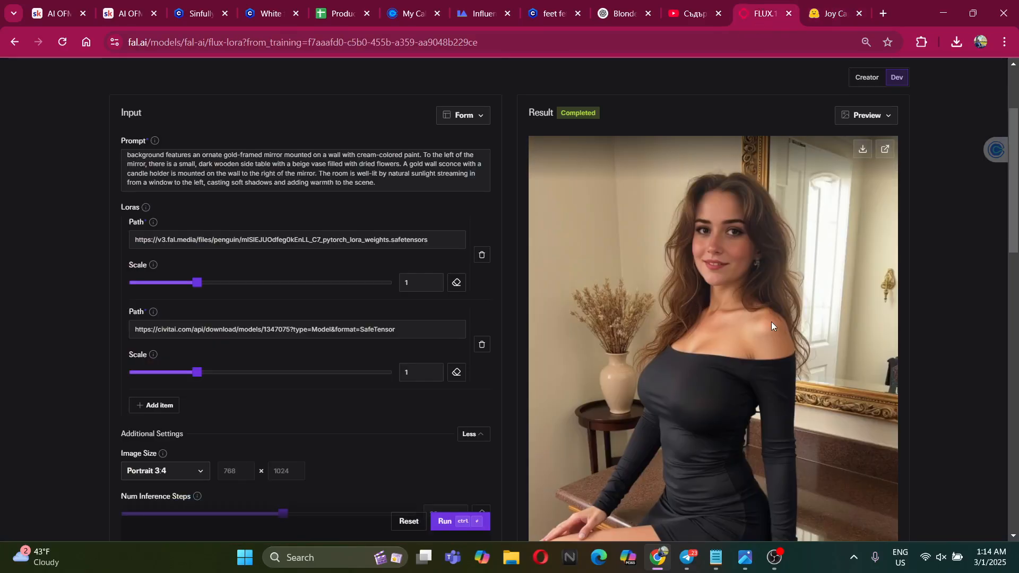
scroll(796, 319, "down", 3)
scroll(851, 333, "up", 5)
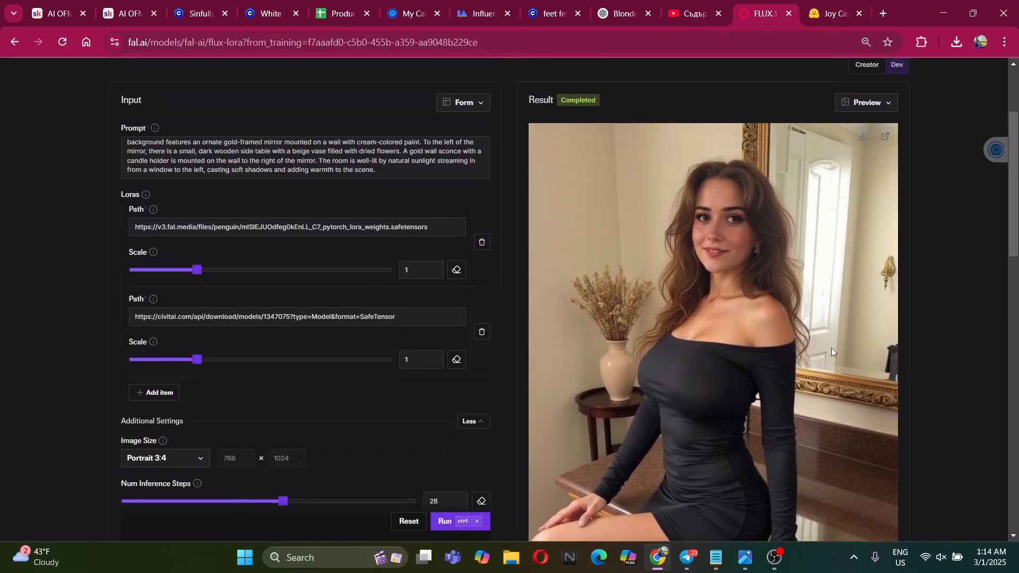
scroll(582, 327, "down", 2)
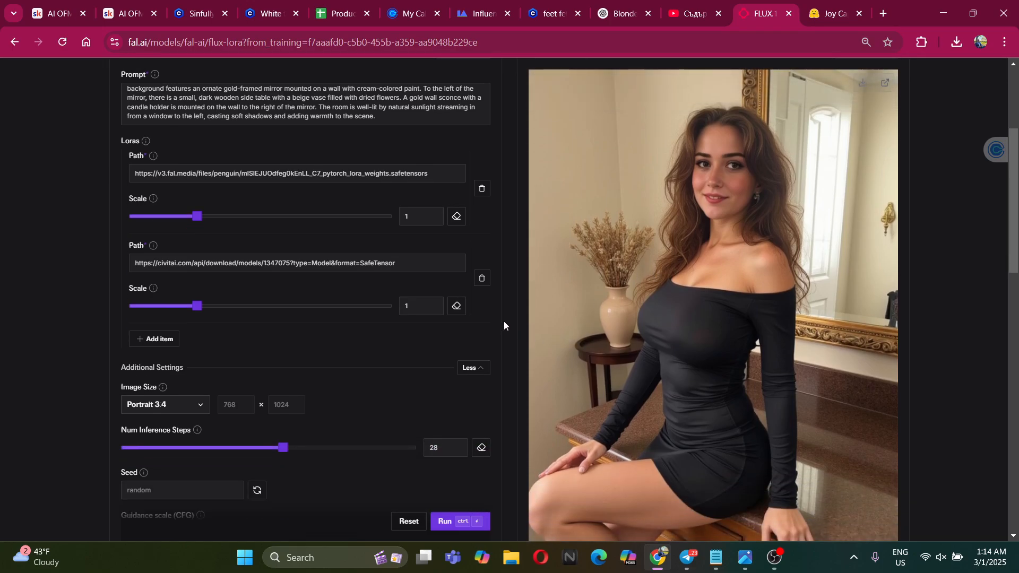
scroll(504, 321, "up", 3)
scroll(414, 244, "up", 3)
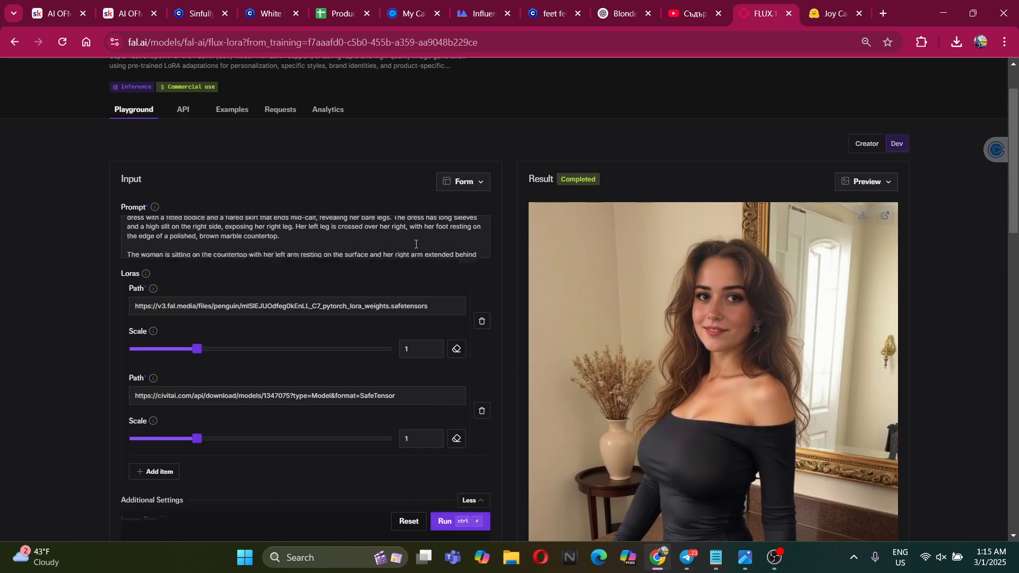
scroll(410, 246, "down", 3)
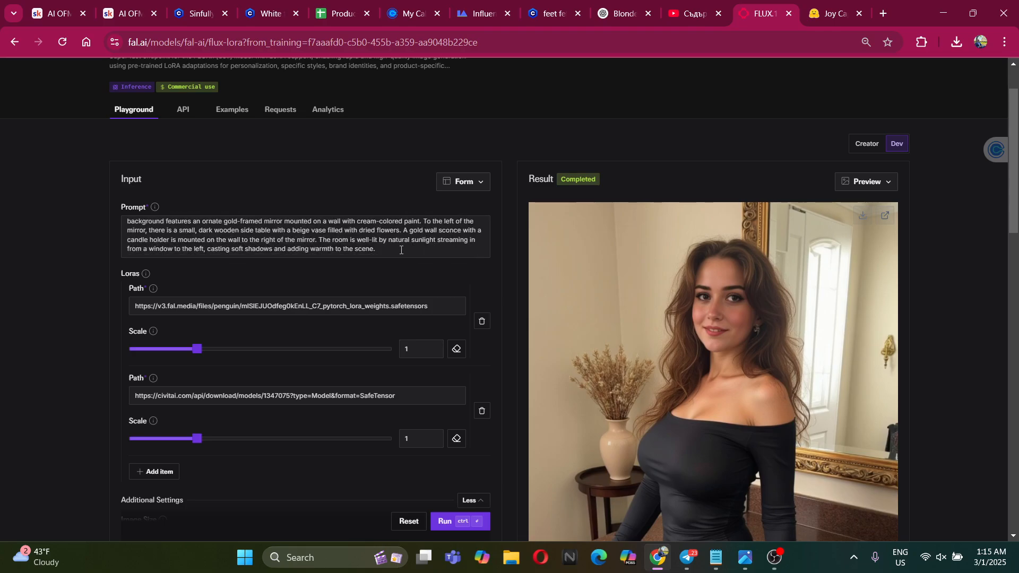
scroll(401, 250, "down", 3)
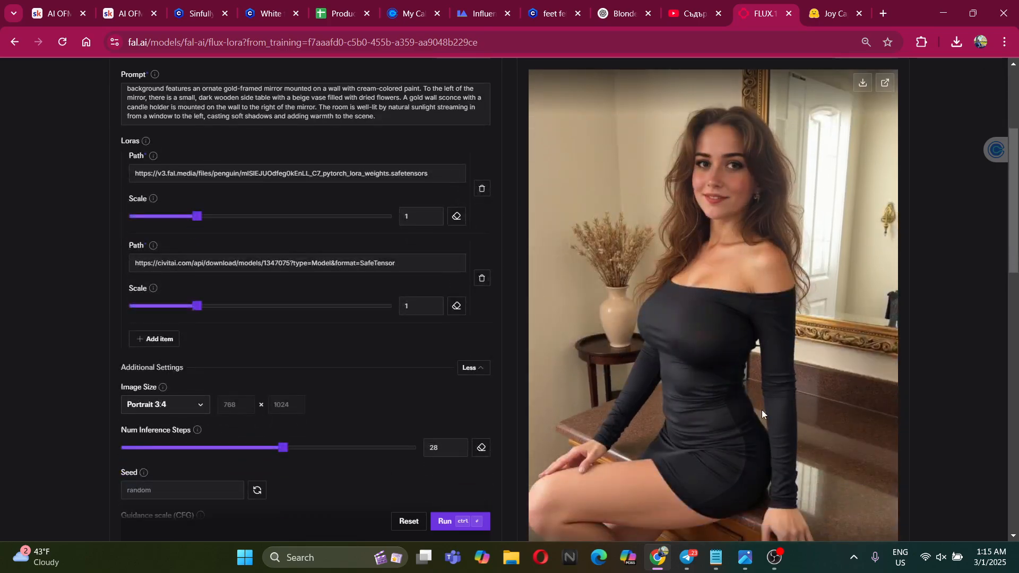
Save the generated off-shoulder black dress image as a JPEG in the MyModel1 > Selina folder
scroll(796, 403, "down", 4)
scroll(909, 361, "up", 4)
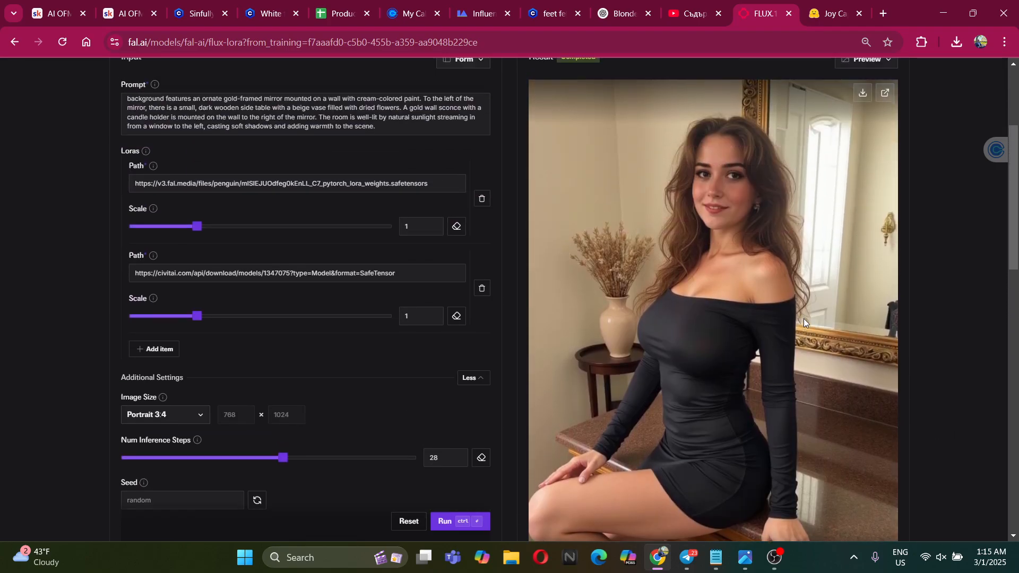
scroll(803, 318, "up", 2)
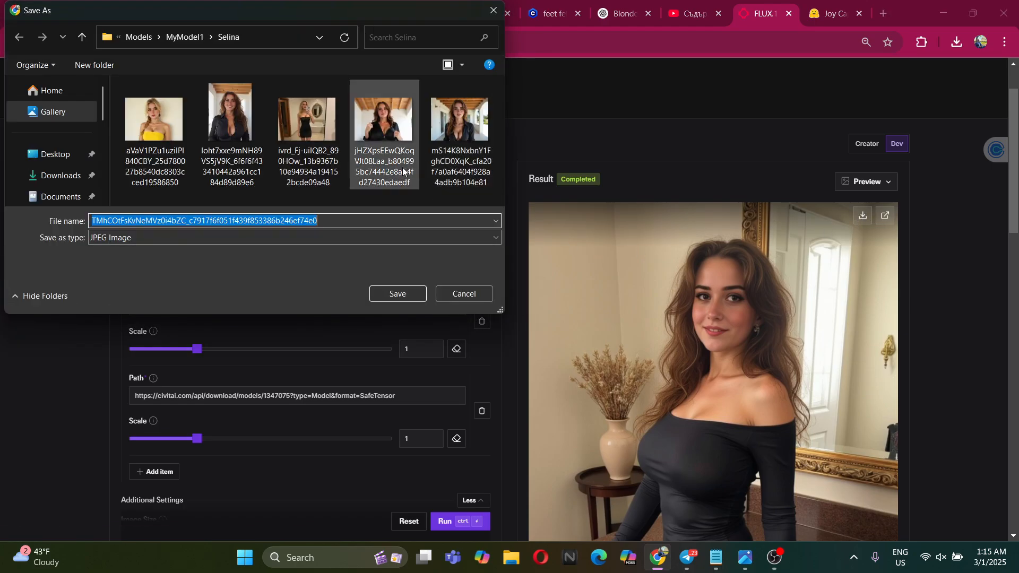
left_click(417, 292)
scroll(510, 282, "down", 2)
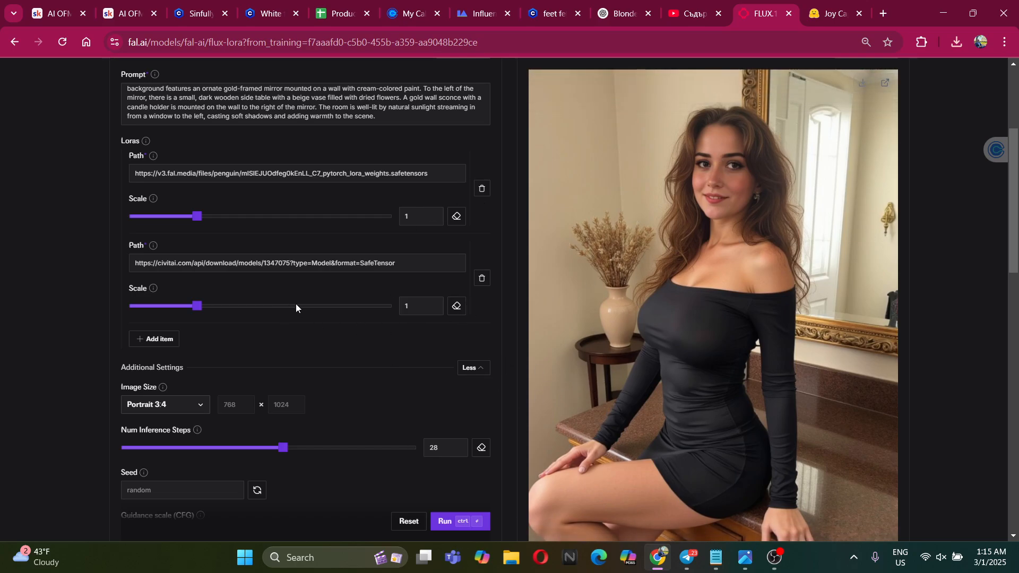
Copy the download link of the v1.0 for Flux version of the Sinfully Stylish (dramatic lighting) LoRA on Civitai
scroll(337, 262, "up", 2)
left_click(194, 13)
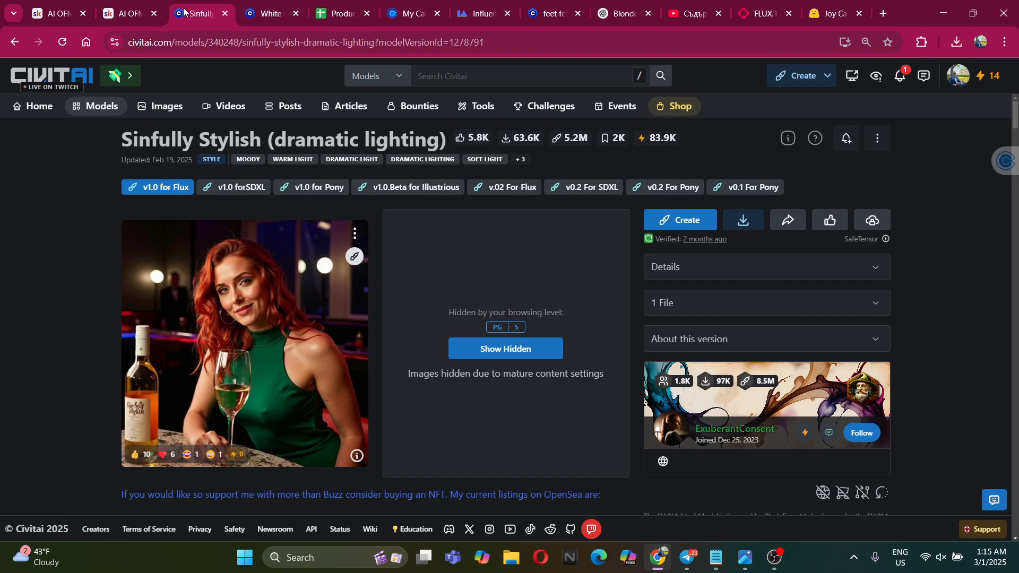
right_click(750, 223)
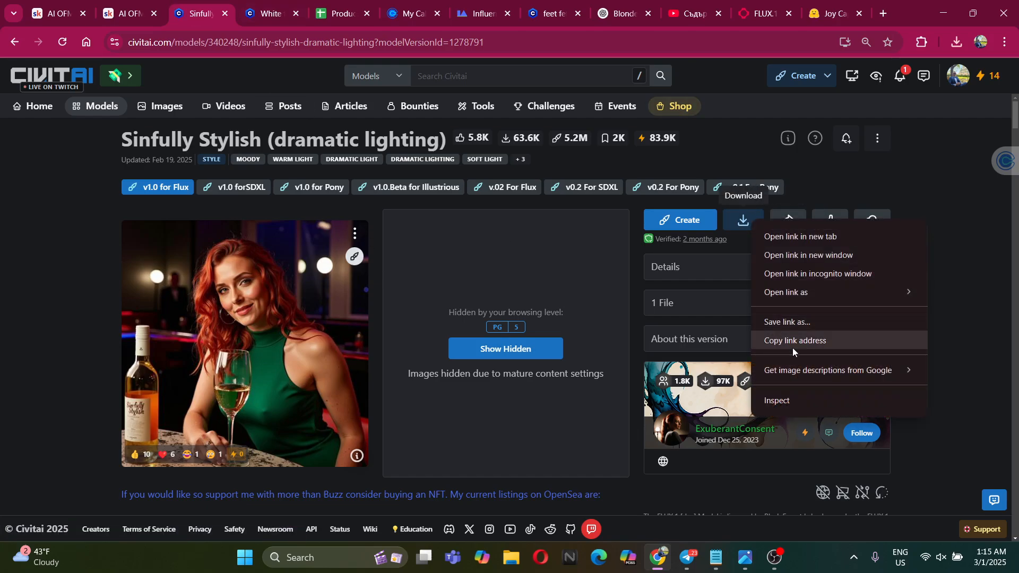
left_click(793, 345)
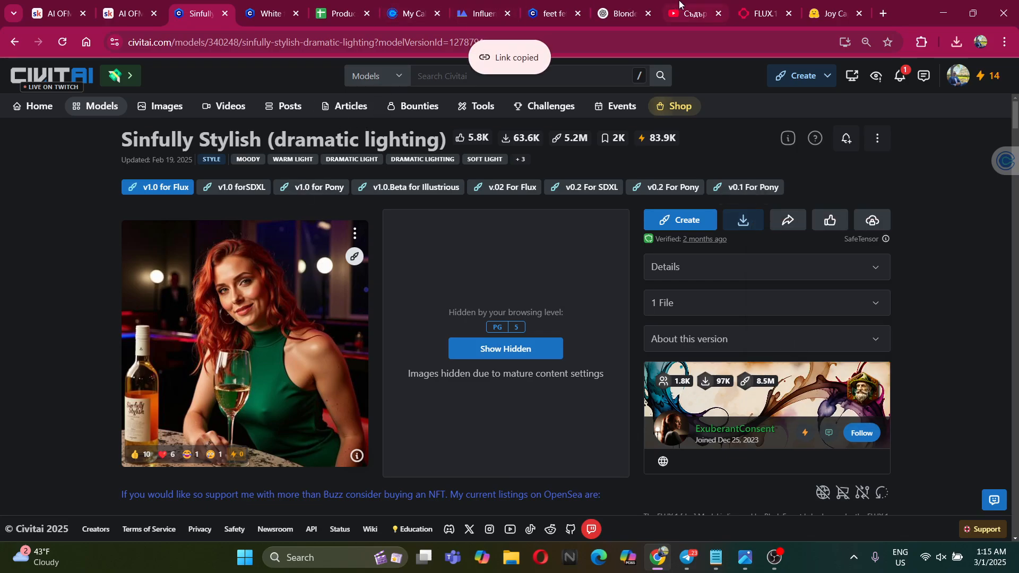
left_click(690, 14)
left_click(760, 13)
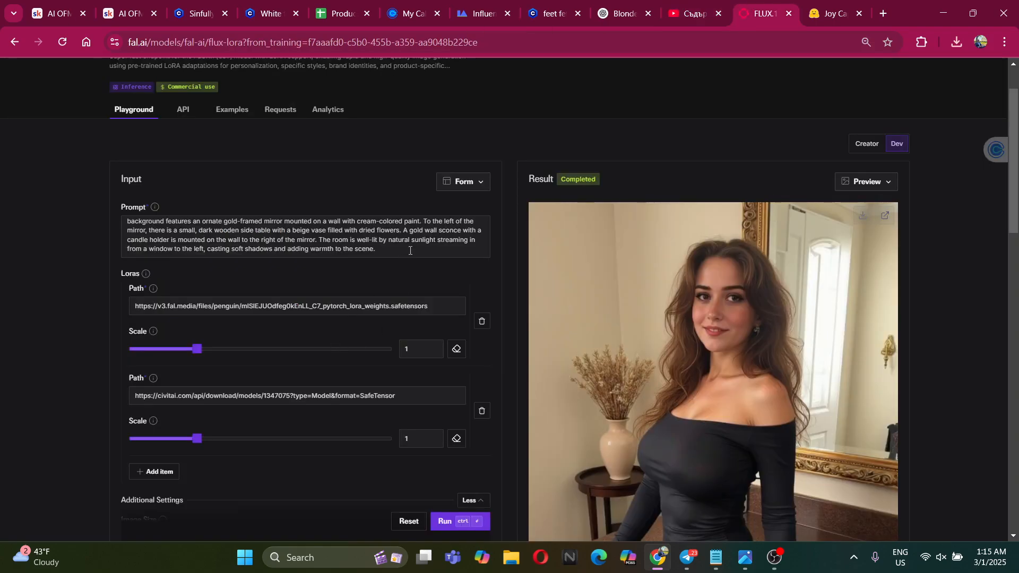
double_click(411, 395)
key("ctrl+a")
key("BackSpace")
key("ctrl+v")
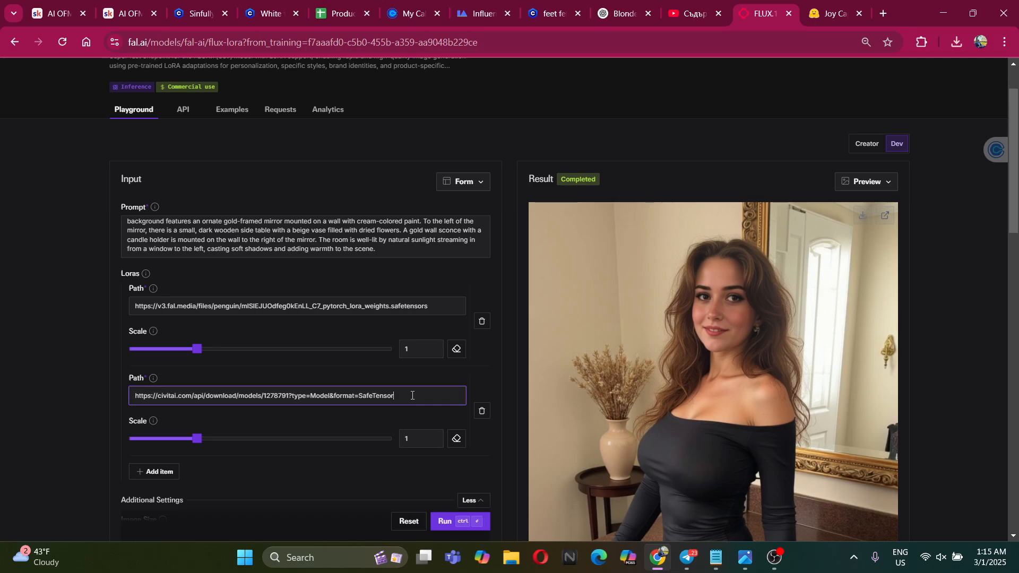
Run the generation with the Sinfully Stylish LoRA at scale 1 and inspect the resulting image
left_click(446, 521)
scroll(509, 297, "down", 1)
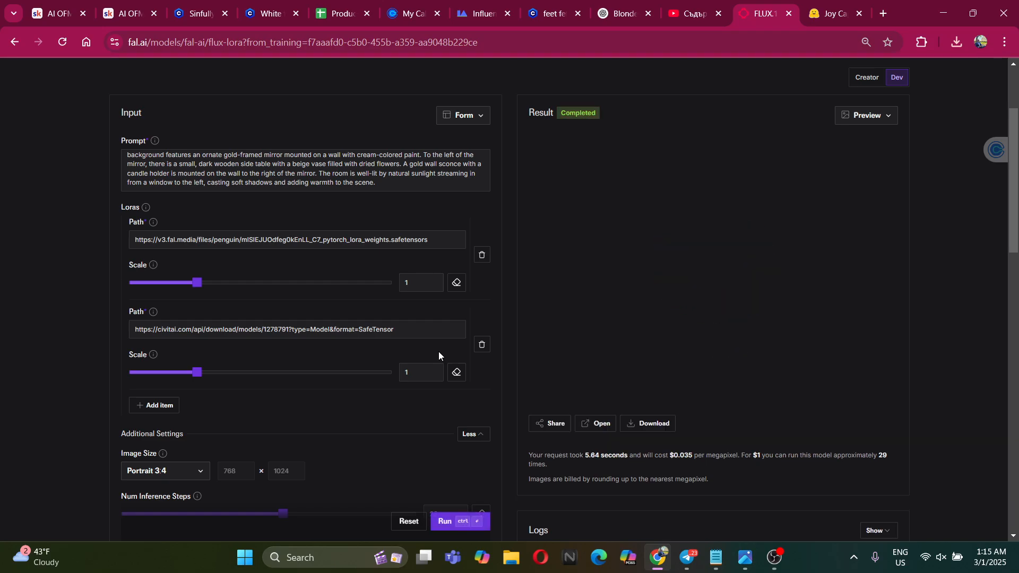
scroll(896, 427, "down", 1)
scroll(918, 414, "down", 2)
scroll(932, 397, "up", 2)
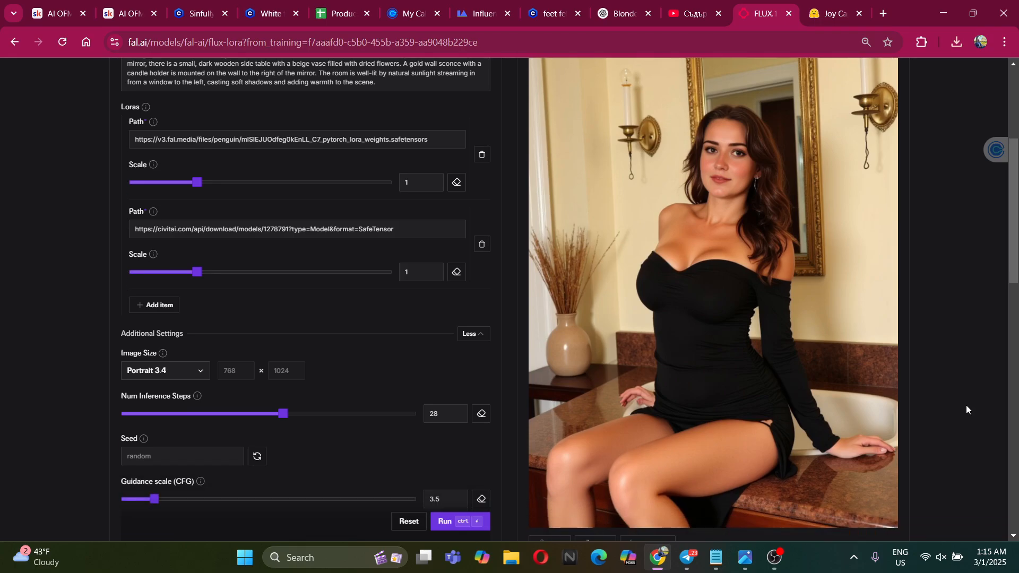
scroll(966, 406, "down", 1)
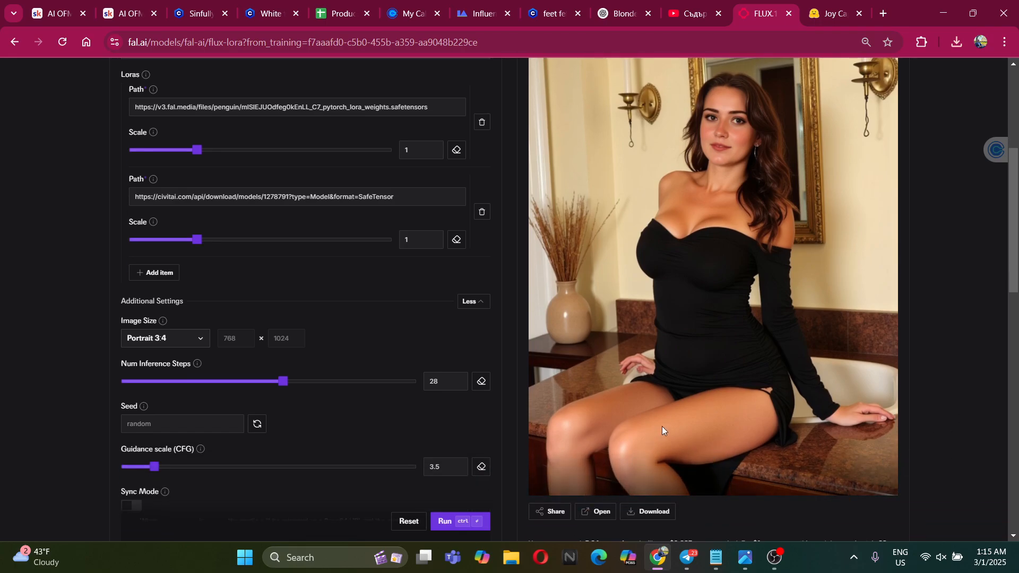
Save the image generated with the Sinfully Stylish LoRA as a JPEG in the Selina folder
scroll(807, 406, "up", 1)
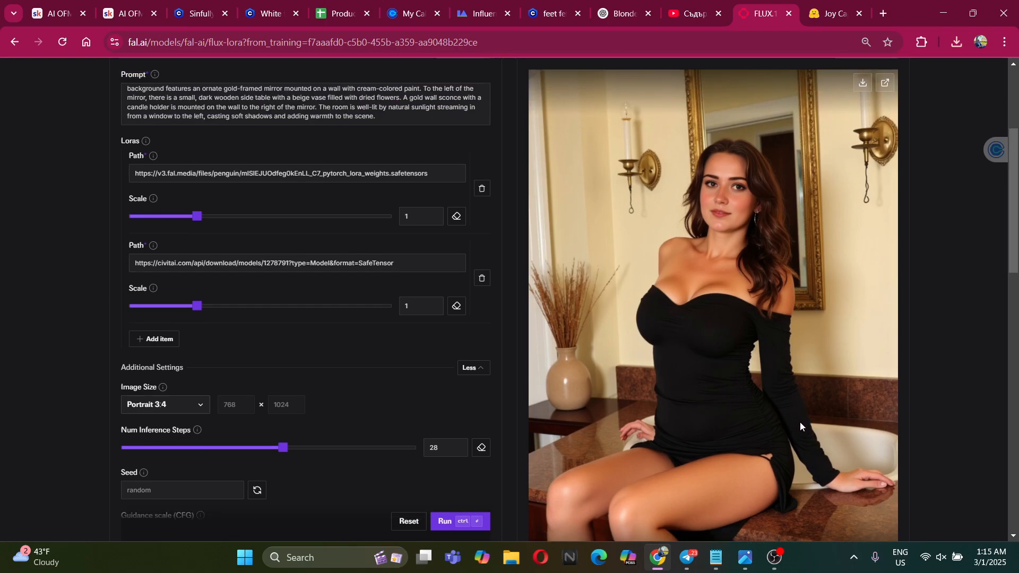
scroll(650, 307, "up", 1)
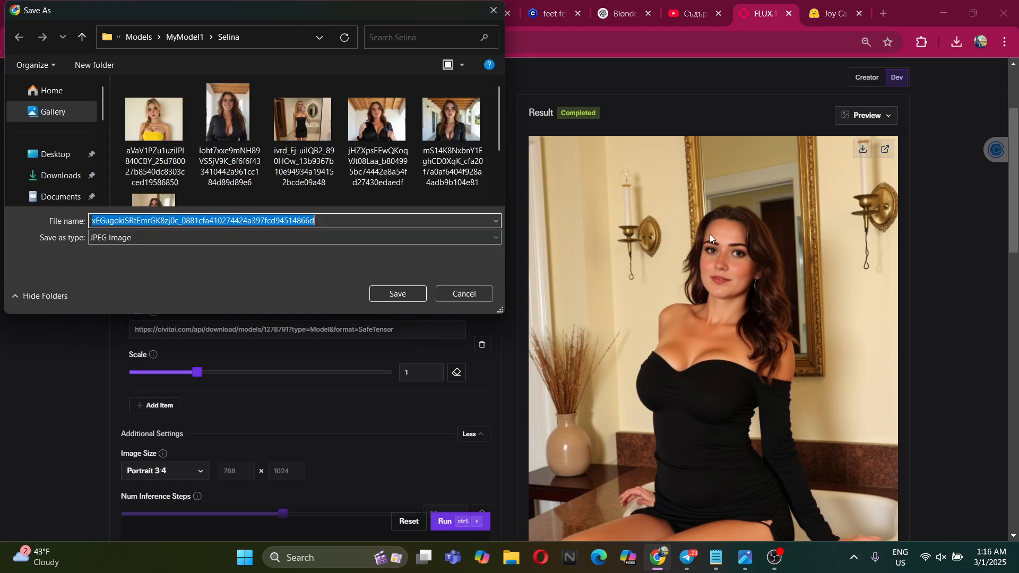
left_click(395, 294)
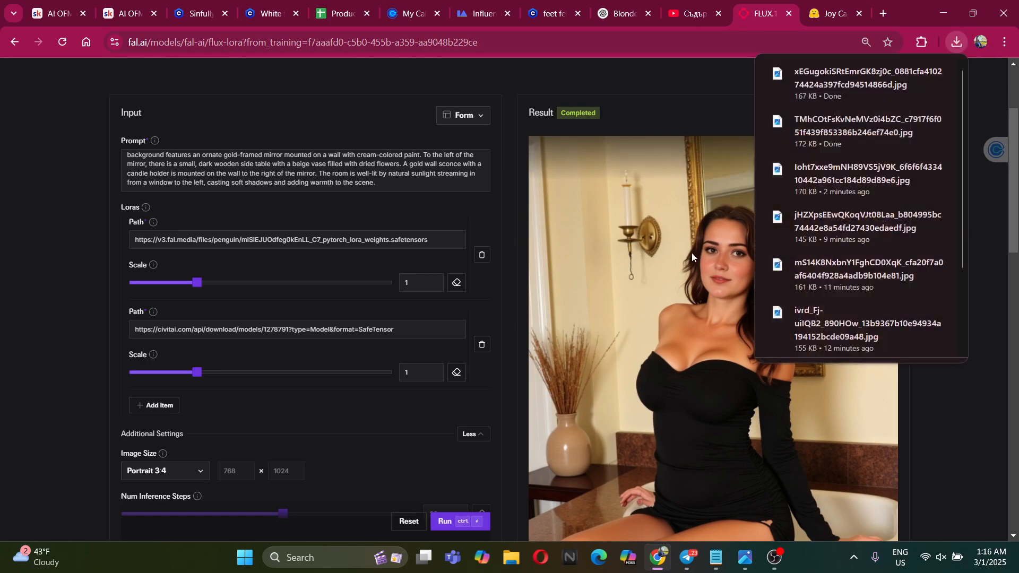
left_click(506, 225)
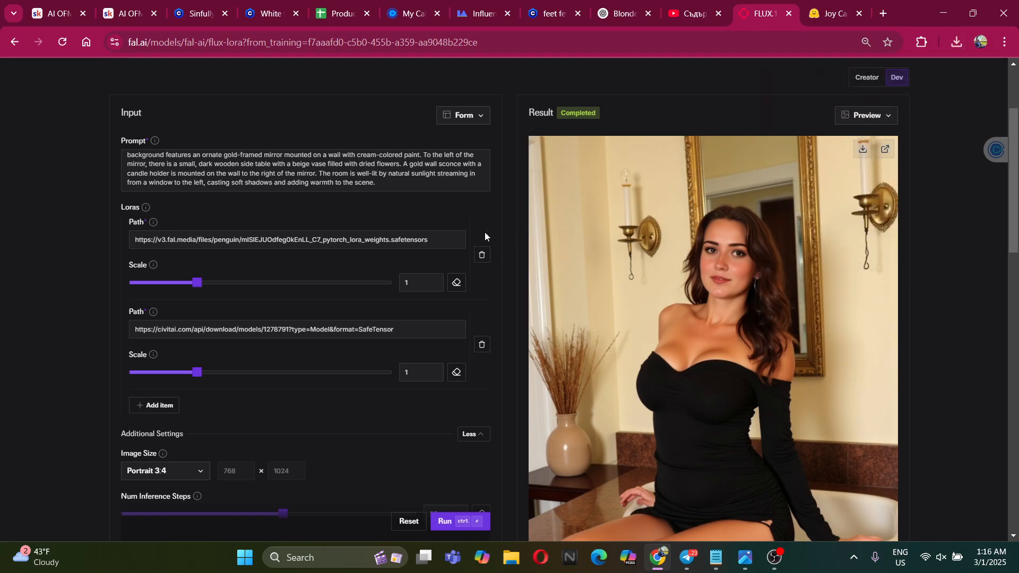
Replace the JoyCaption input image with the selfie photo of the woman in a black tank top
scroll(297, 175, "up", 5)
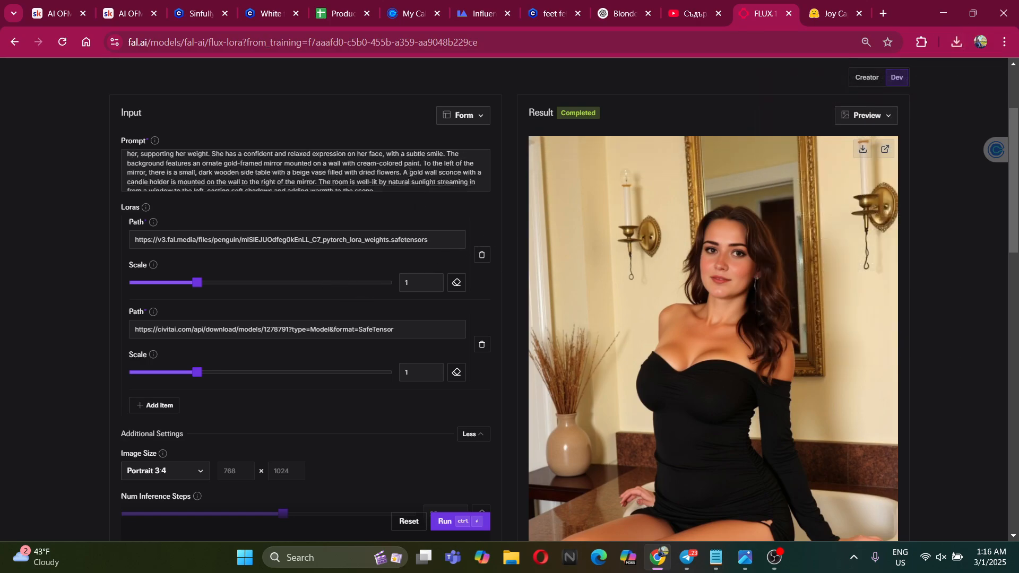
left_click(839, 4)
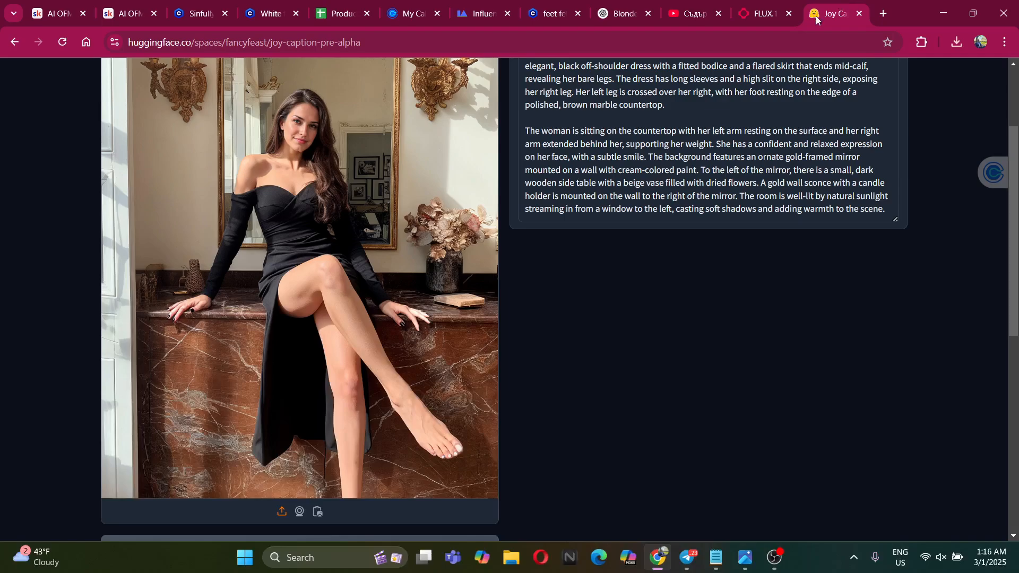
scroll(461, 154, "up", 3)
left_click(486, 147)
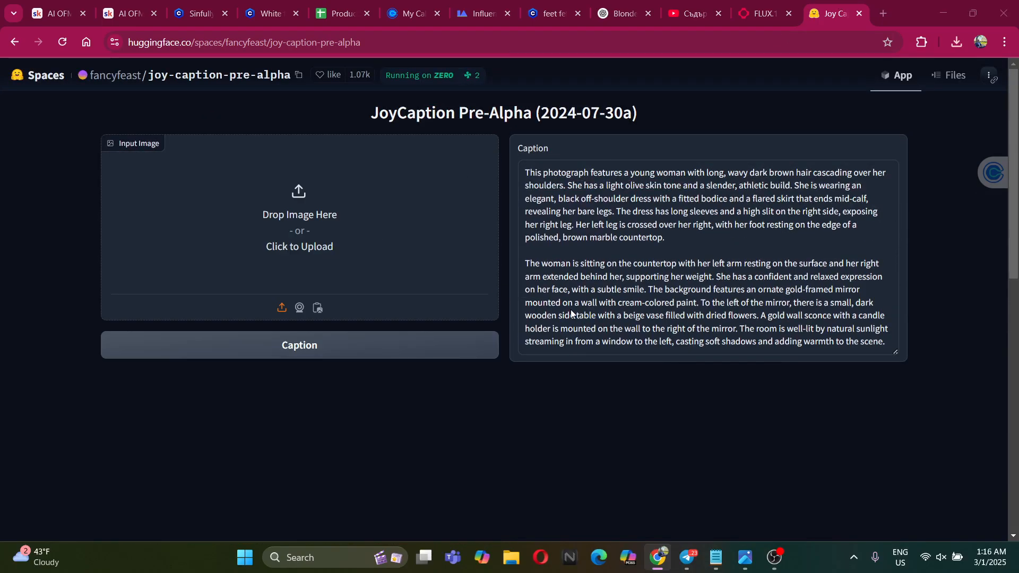
scroll(203, 189, "down", 4)
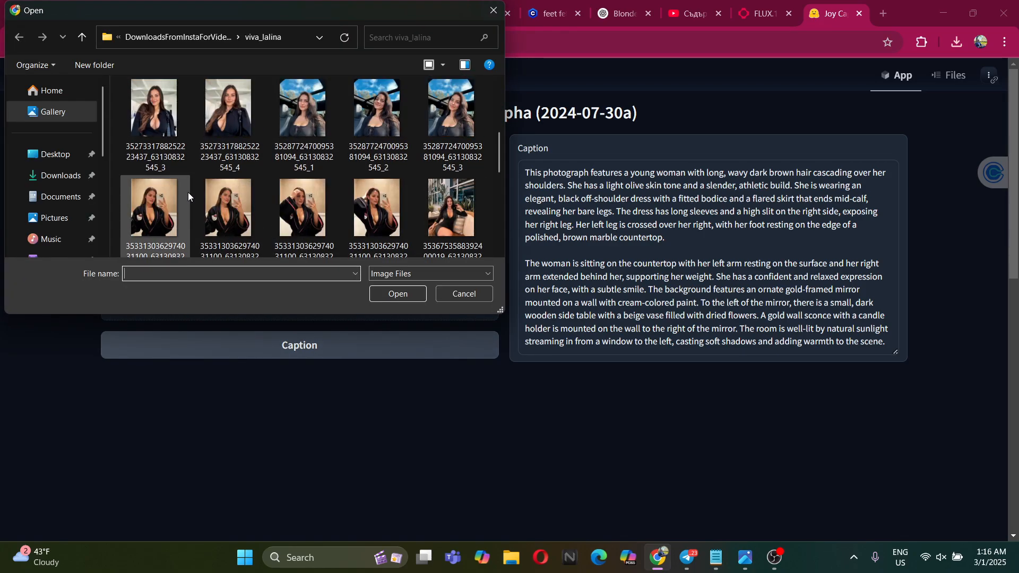
scroll(180, 170, "up", 4)
double_click(167, 135)
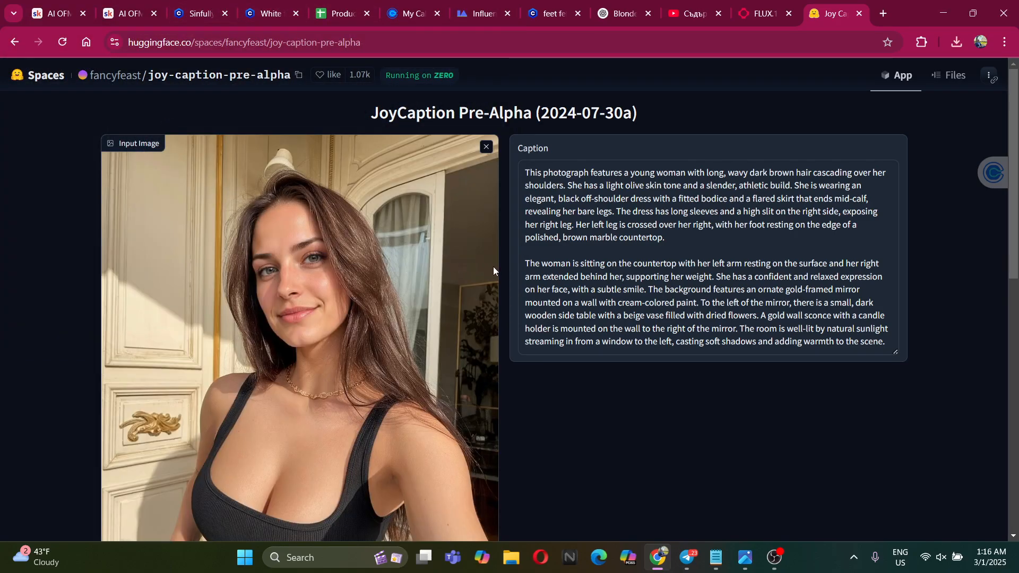
scroll(491, 267, "down", 5)
Browse the Civitai models list and open the Photorealistic Skin No plastic [FLUX] LoRA page
left_click(241, 3)
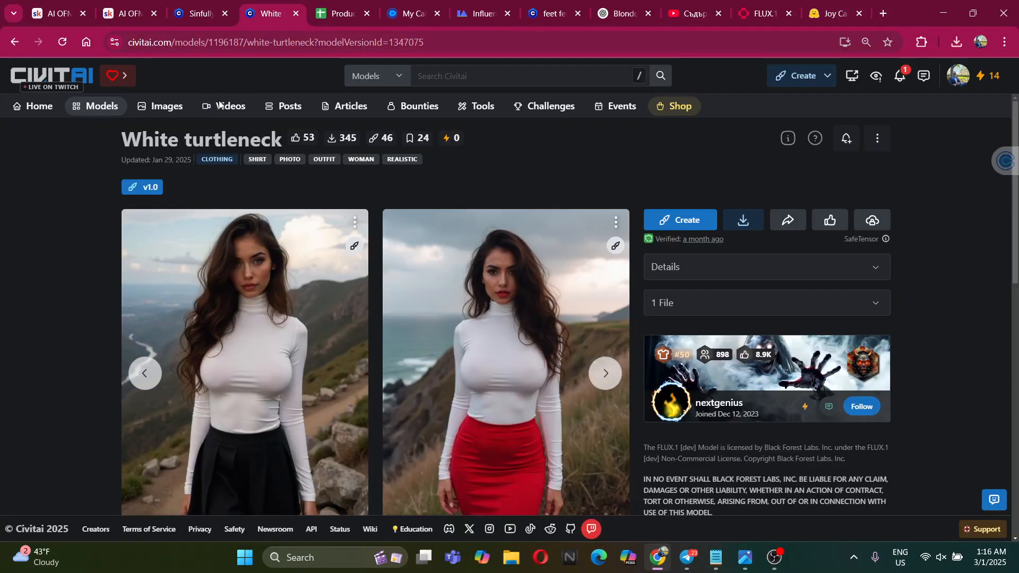
left_click(163, 106)
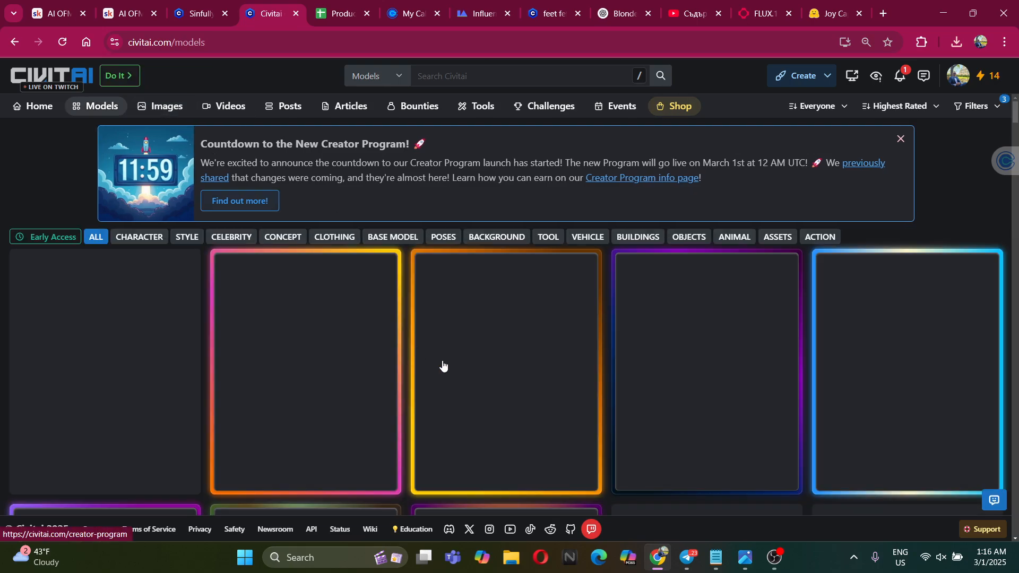
scroll(564, 350, "down", 2)
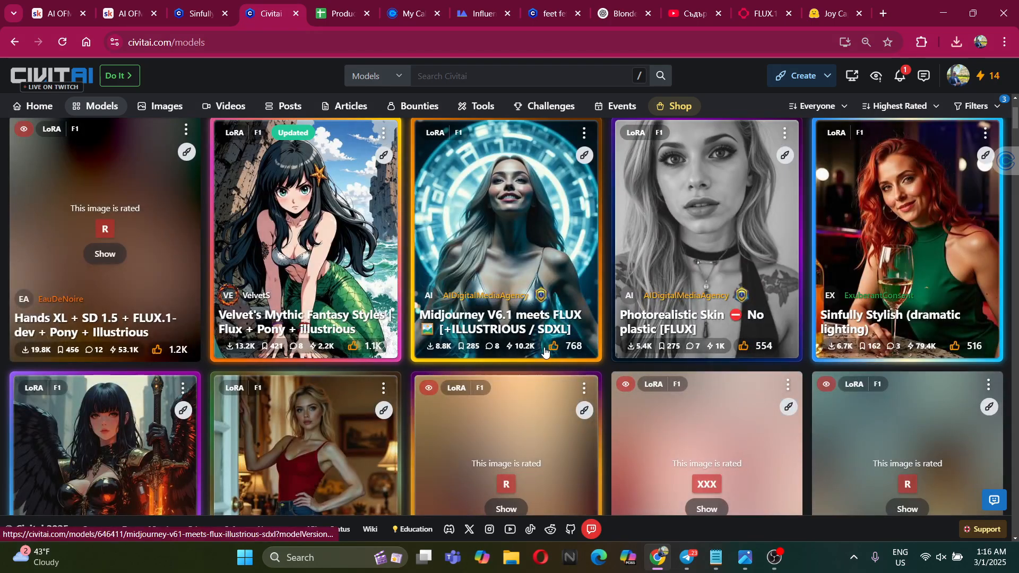
scroll(561, 347, "up", 4)
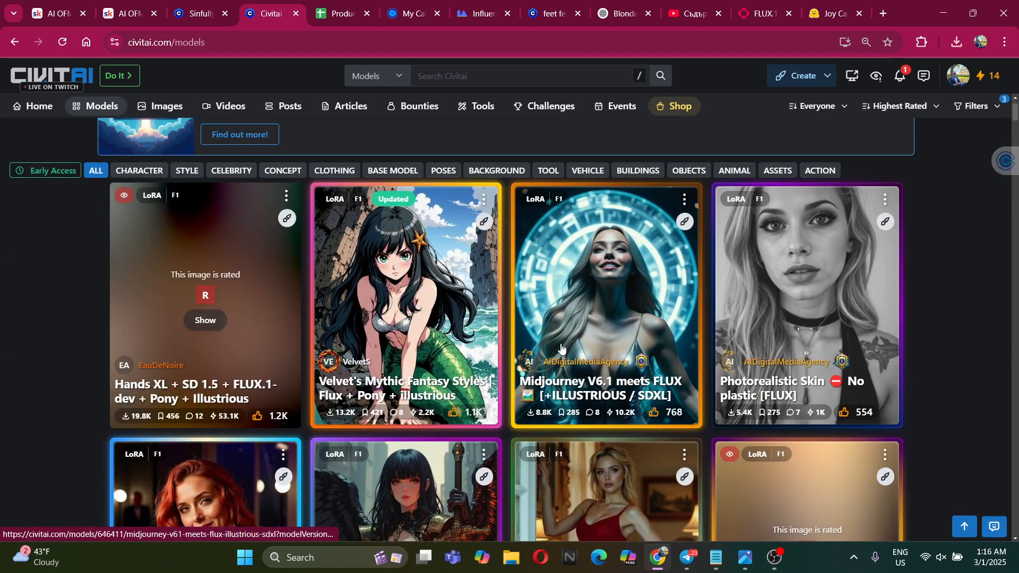
left_click(816, 319)
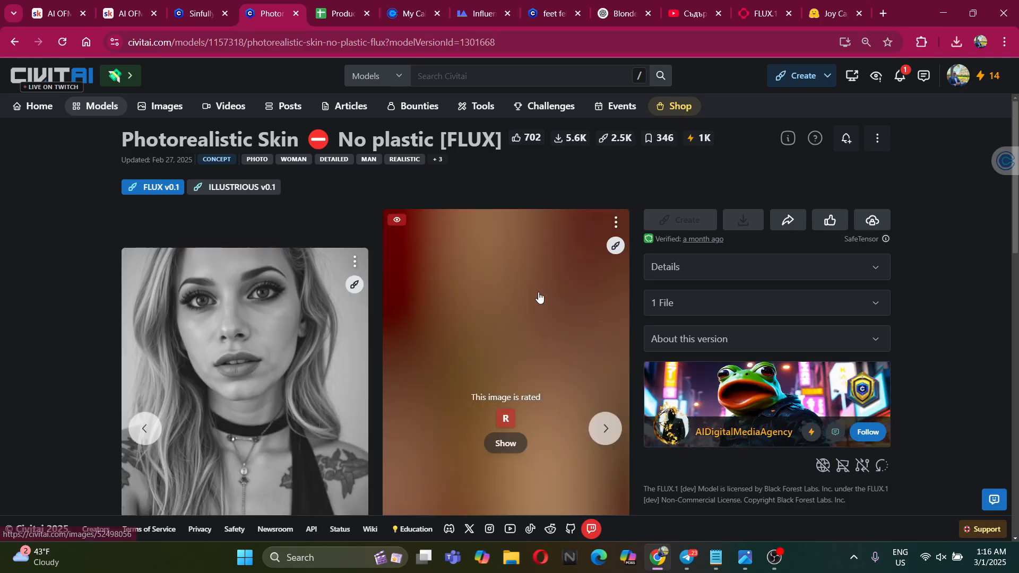
Look through the Photorealistic Skin LoRA's sample images, including the ones hidden by rating, and return to the first sample
left_click(607, 425)
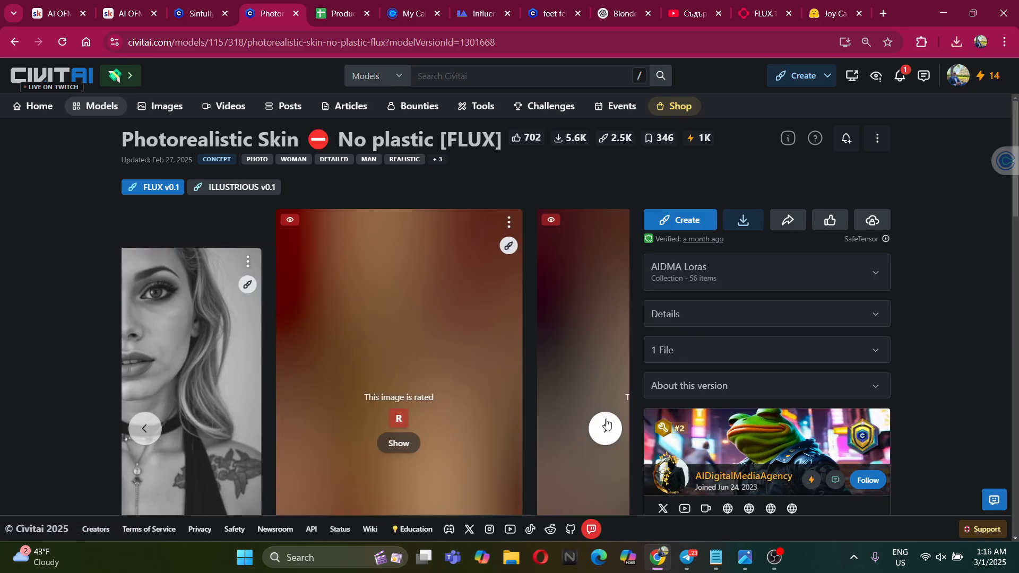
left_click(605, 426)
left_click(609, 433)
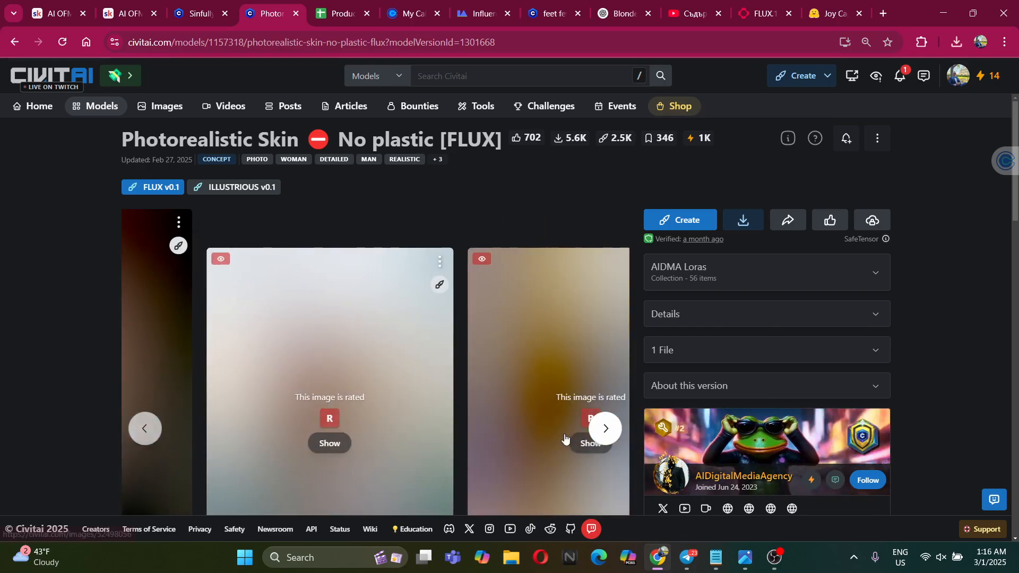
left_click(541, 443)
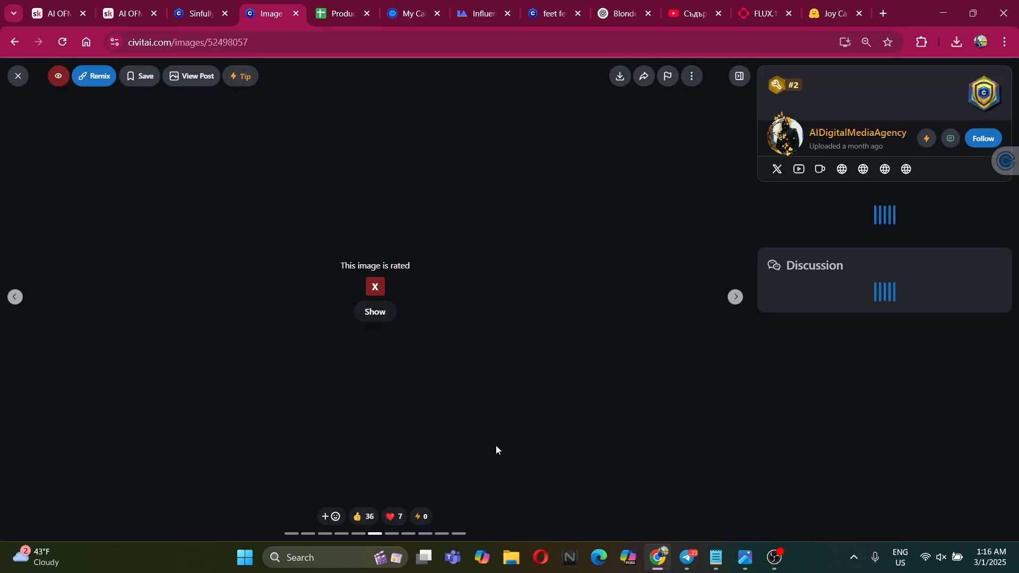
left_click(364, 311)
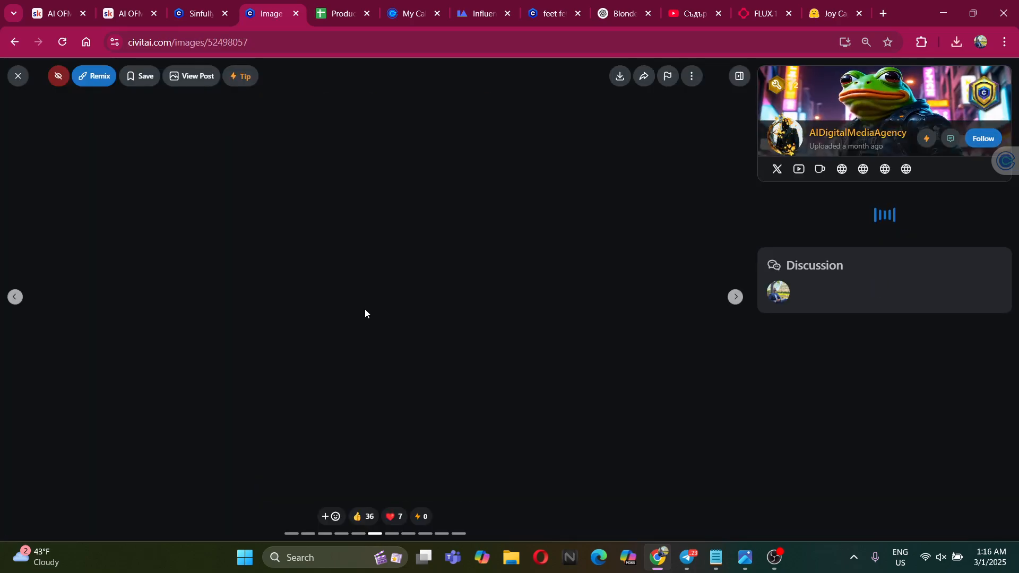
left_click(13, 42)
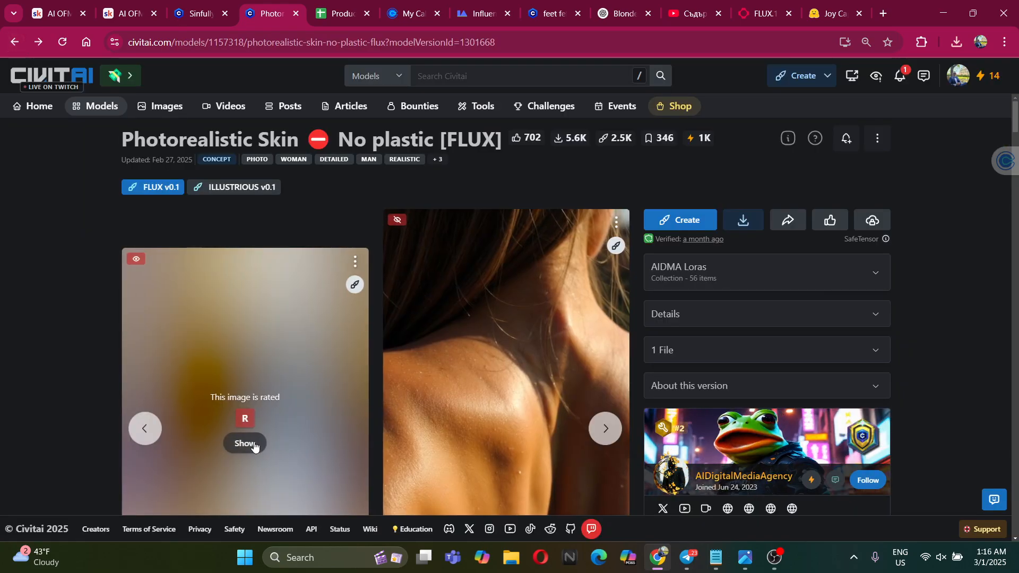
left_click(254, 444)
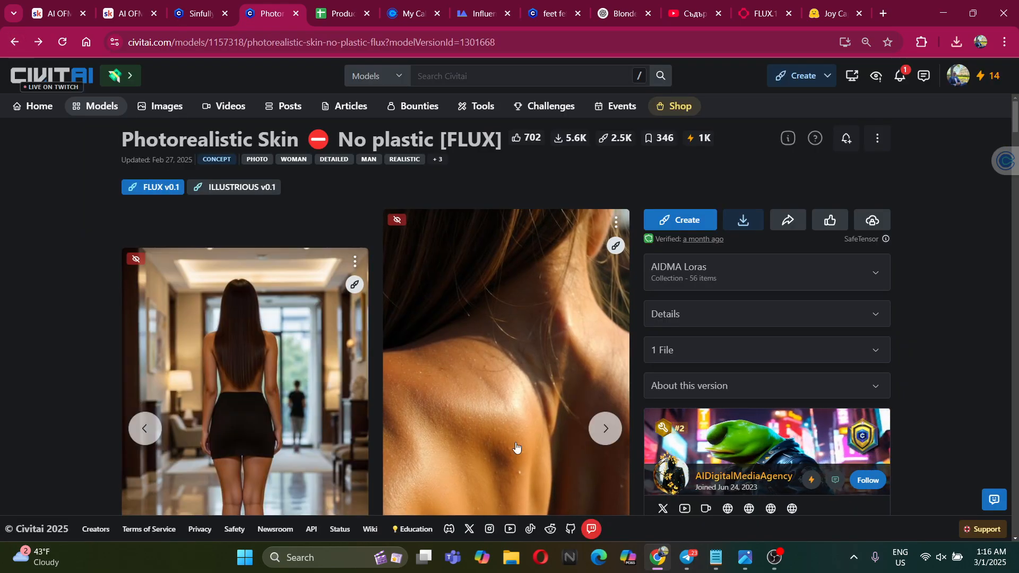
left_click(145, 428)
left_click(145, 429)
left_click(145, 428)
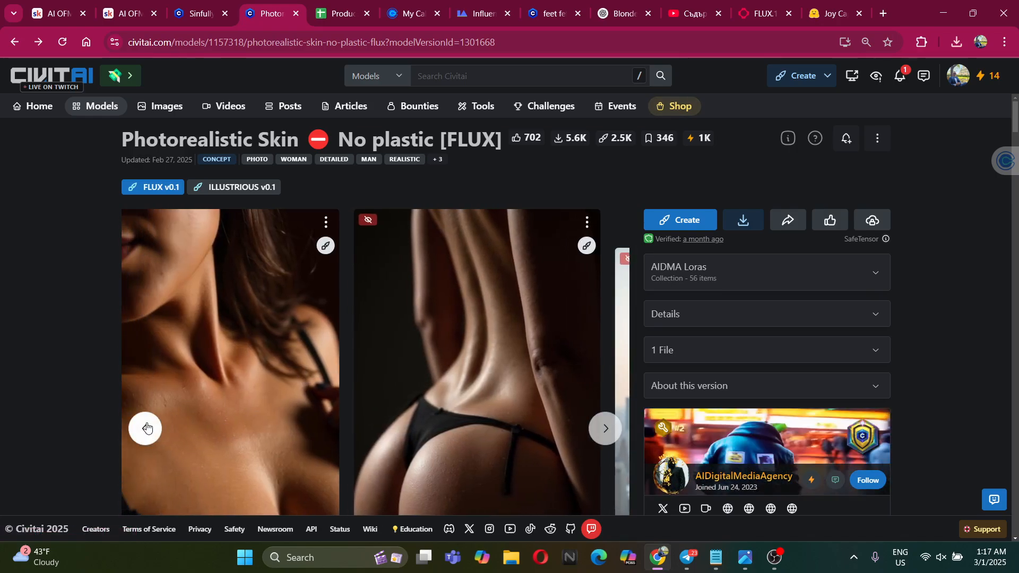
left_click(145, 428)
left_click(145, 428)
left_click(145, 428)
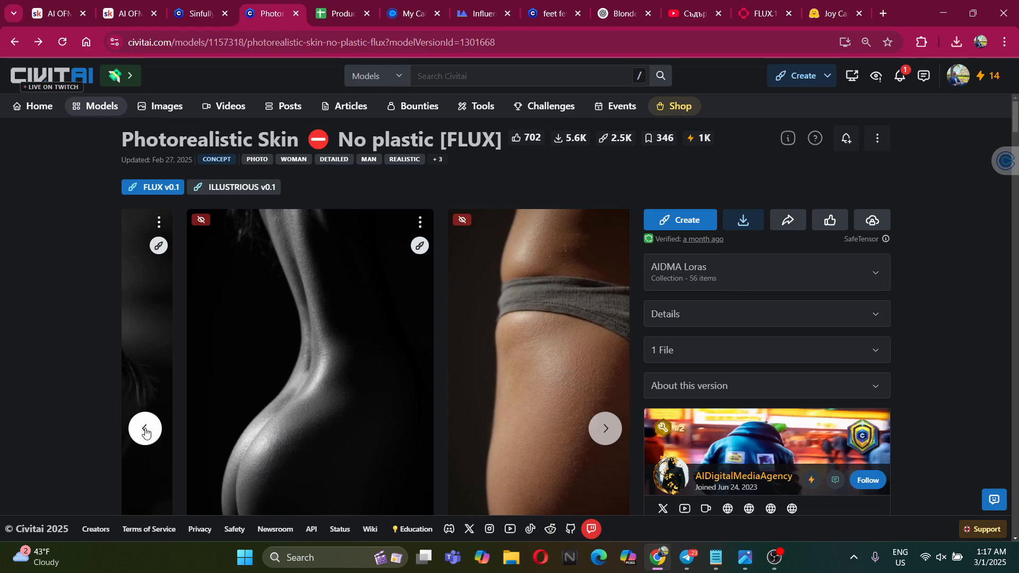
left_click(144, 428)
left_click(145, 429)
left_click(145, 428)
left_click(145, 428)
left_click(145, 429)
Copy the download link of the FLUX v0.1 version of the Photorealistic Skin LoRA
right_click(759, 233)
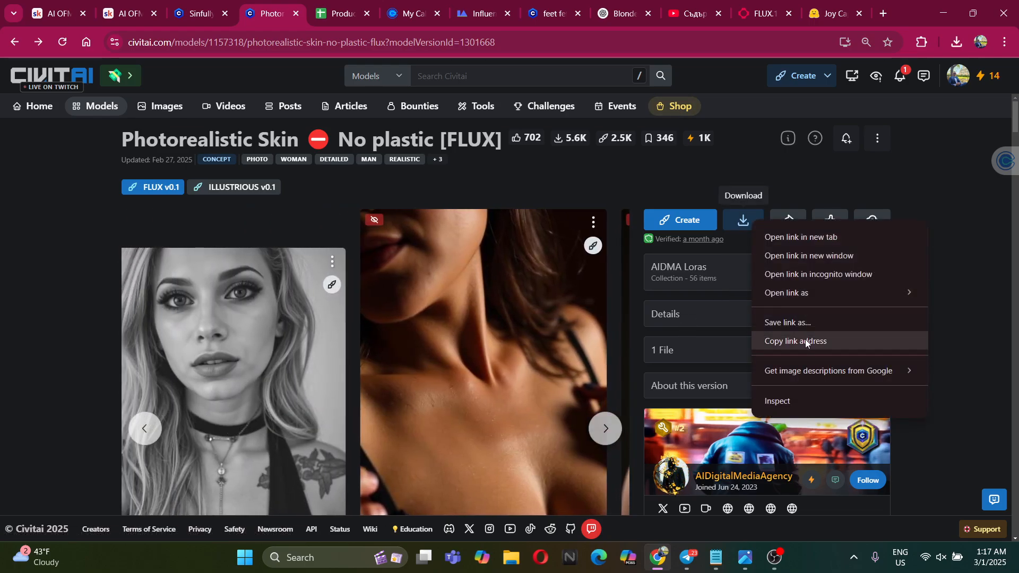
left_click(796, 339)
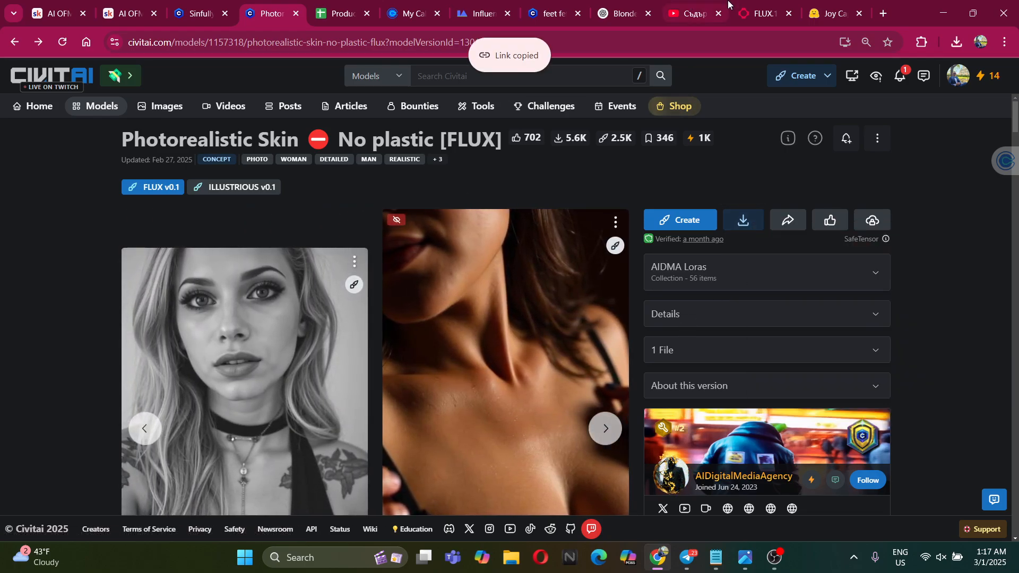
Replace the second LoRA path in the flux-lora playground with the copied Photorealistic Skin download link and generate an image
left_click(690, 13)
left_click(761, 13)
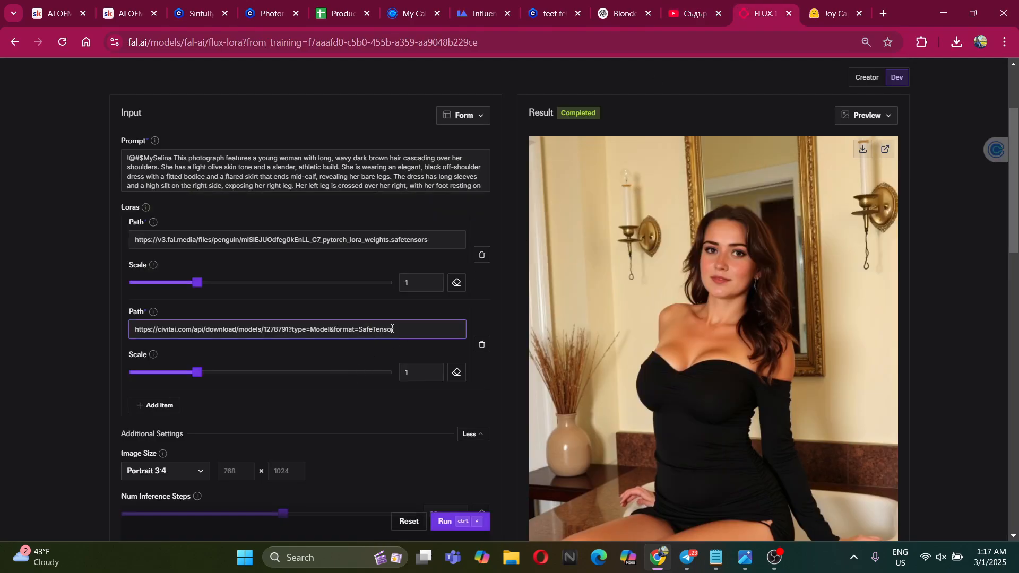
key("BackSpace")
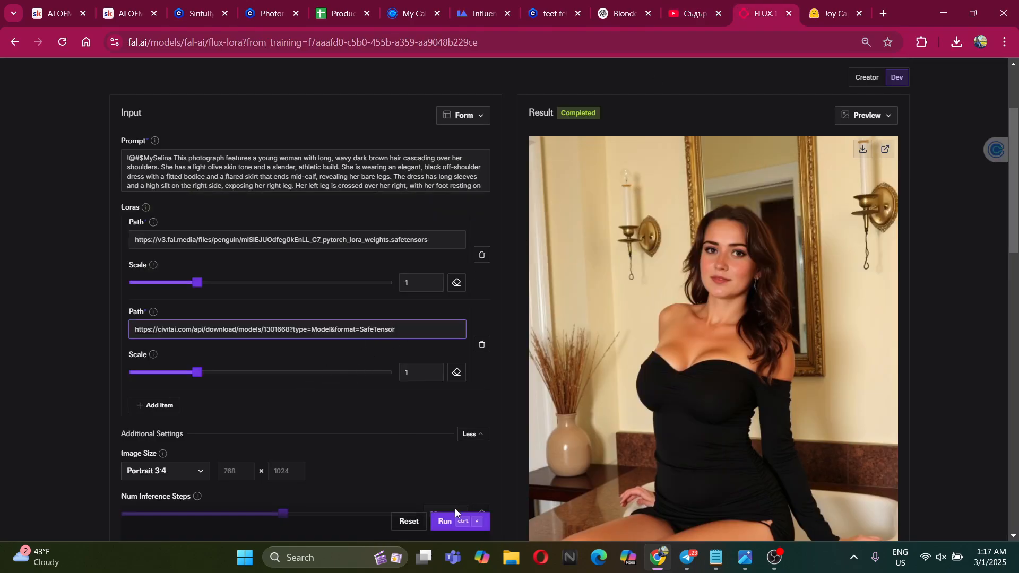
left_click(451, 521)
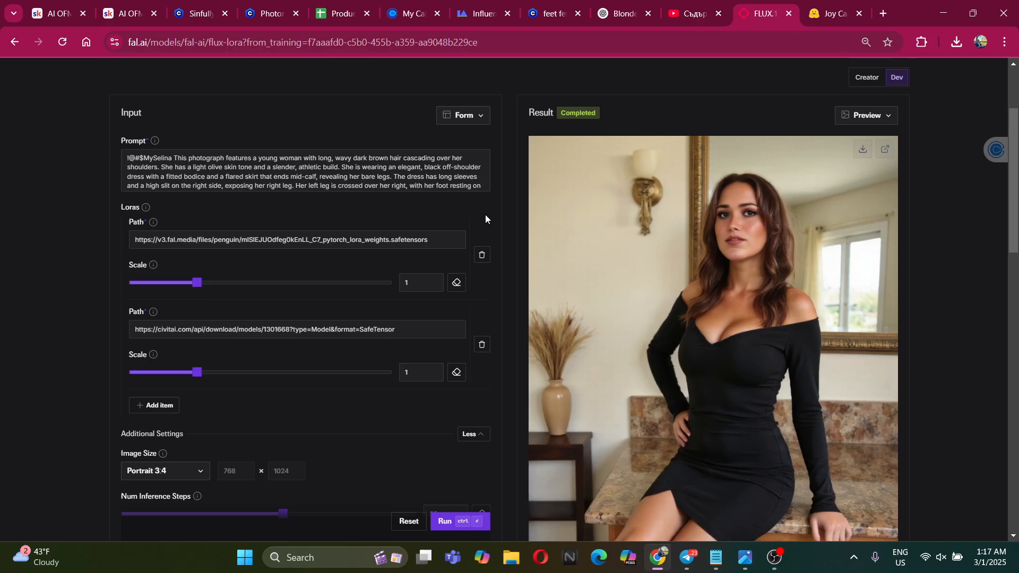
scroll(594, 269, "down", 5)
scroll(940, 336, "up", 3)
scroll(940, 337, "up", 1)
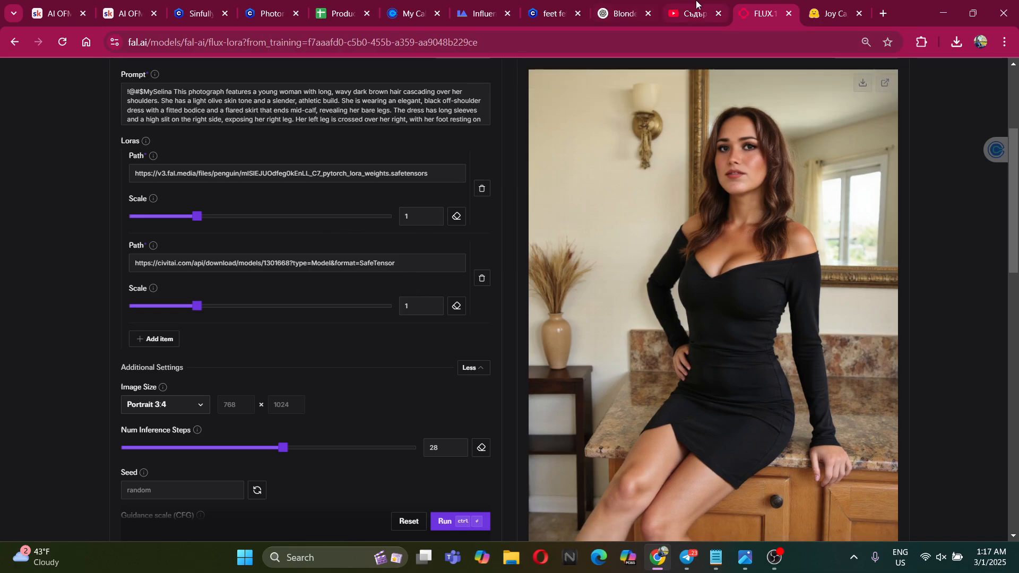
Copy the full JoyCaption description of the selfie photo and return to the flux-lora playground
key("ctrl+Tab")
scroll(644, 207, "up", 4)
left_click_drag(729, 321, 517, 109)
left_click(765, 11)
Replace the prompt text after the trigger word with the copied selfie caption and generate a new image
scroll(372, 183, "up", 3)
scroll(336, 238, "down", 5)
scroll(313, 263, "up", 5)
scroll(355, 239, "down", 3)
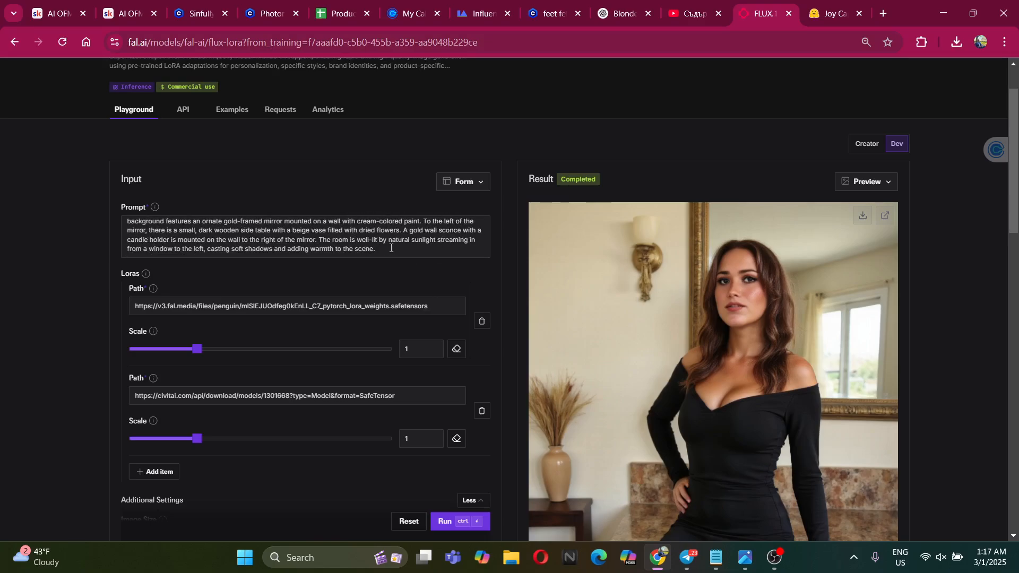
left_click_drag(389, 248, 199, 200)
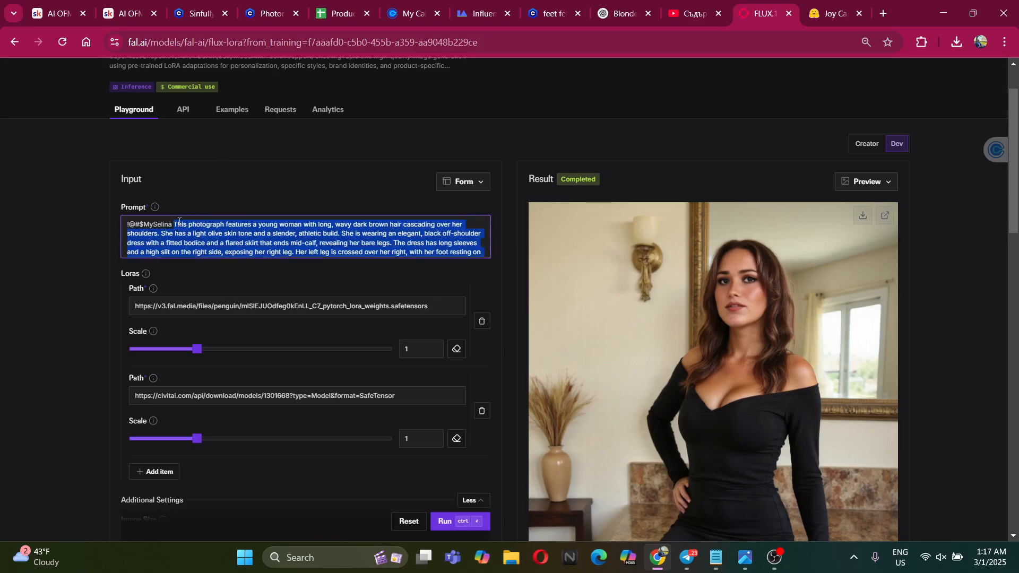
key("ctrl+v")
scroll(448, 503, "down", 3)
left_click(449, 522)
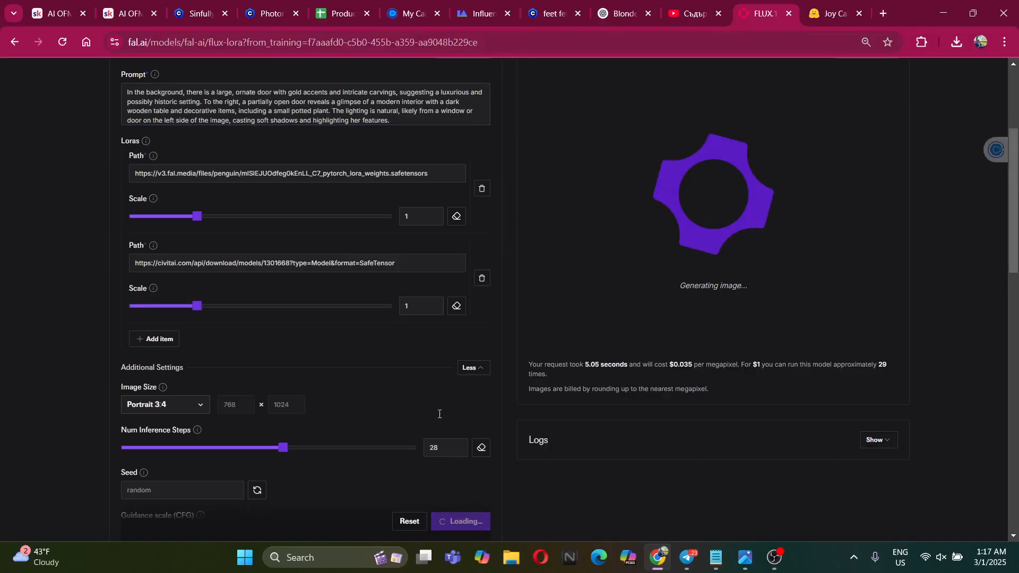
Examine the generated selfie image alongside the prompt and generation settings
scroll(439, 414, "down", 5)
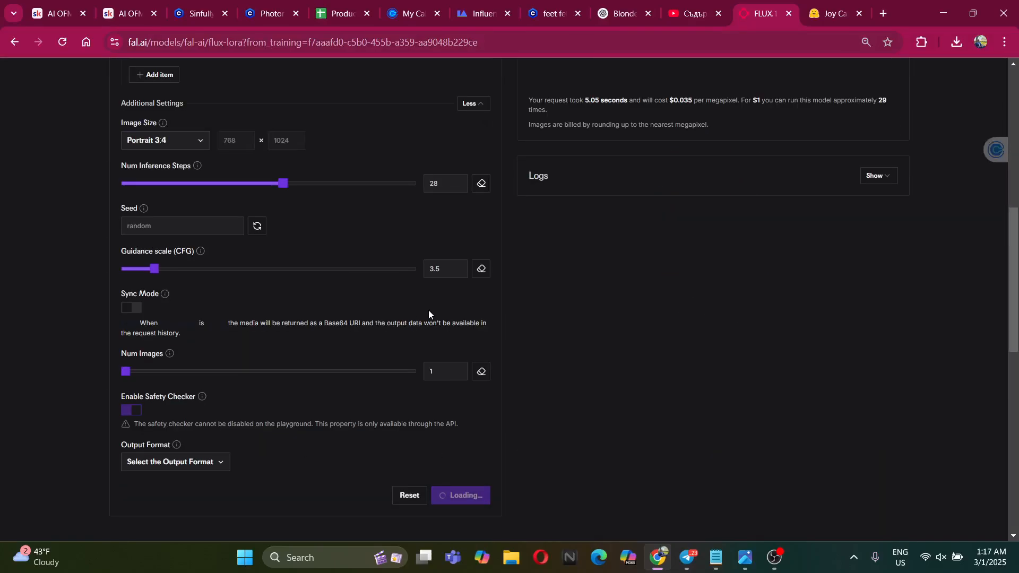
scroll(414, 307, "up", 6)
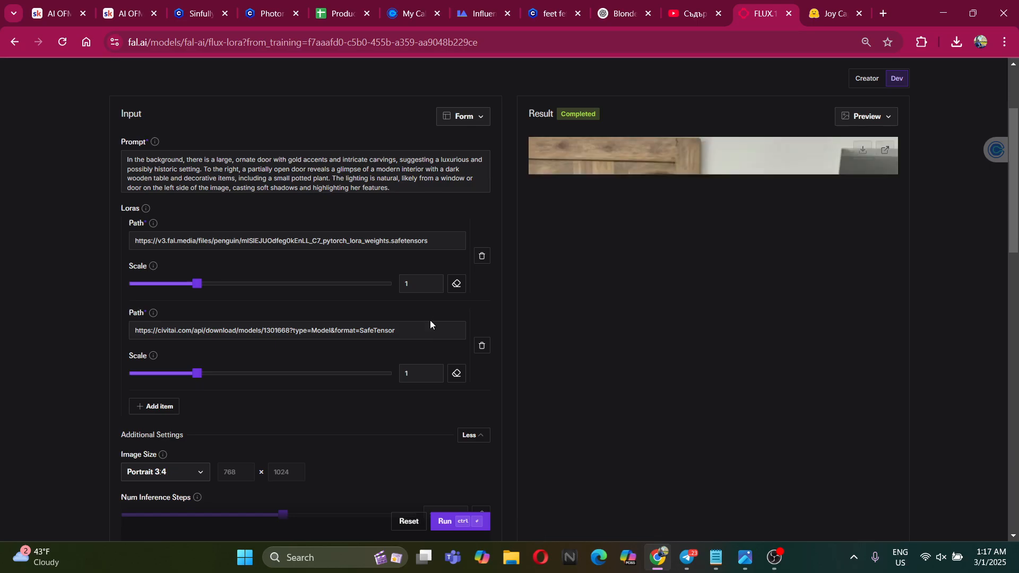
scroll(442, 313, "down", 4)
scroll(958, 377, "up", 3)
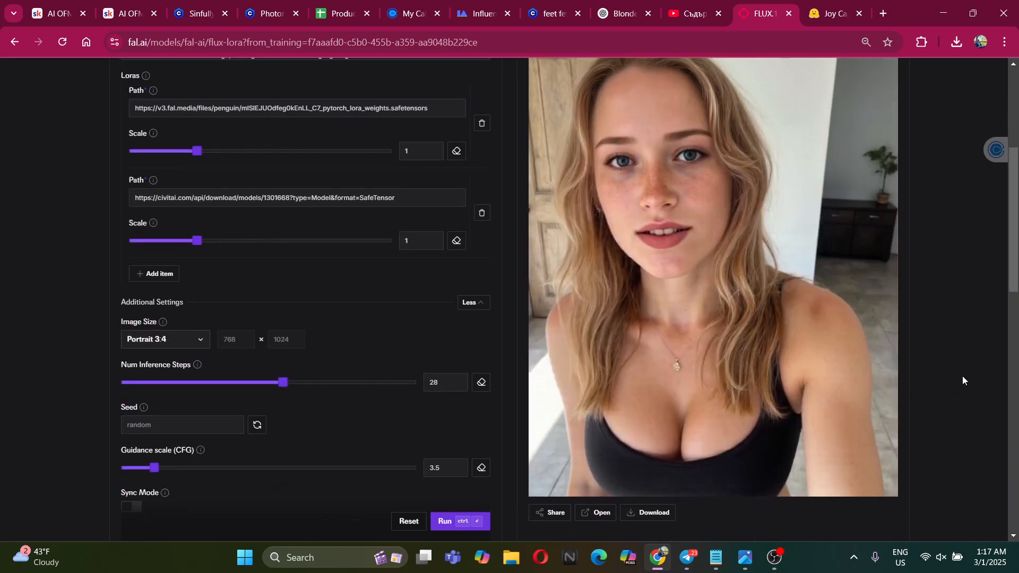
scroll(960, 374, "down", 1)
scroll(672, 281, "up", 1)
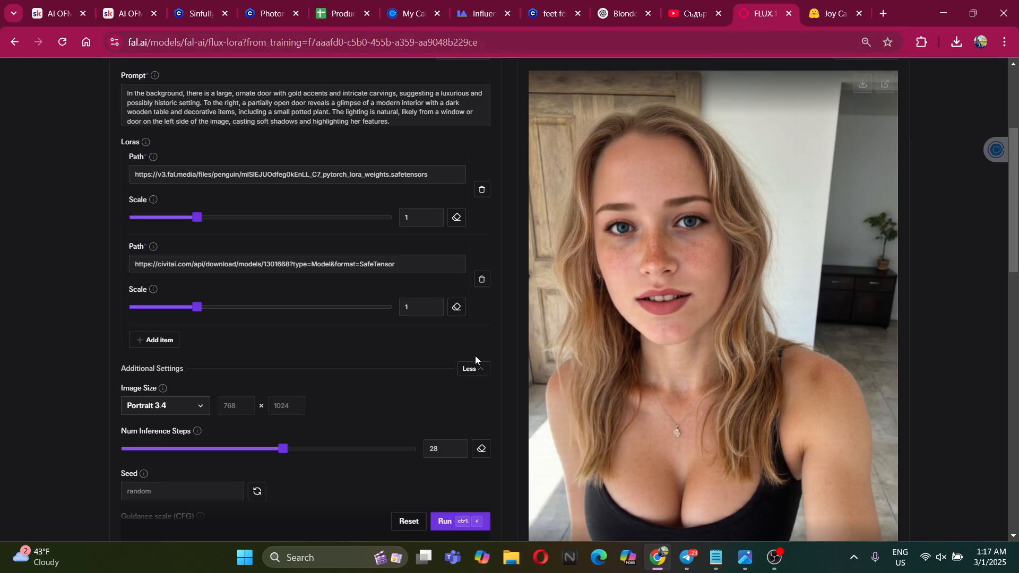
scroll(520, 381, "down", 2)
scroll(396, 354, "up", 2)
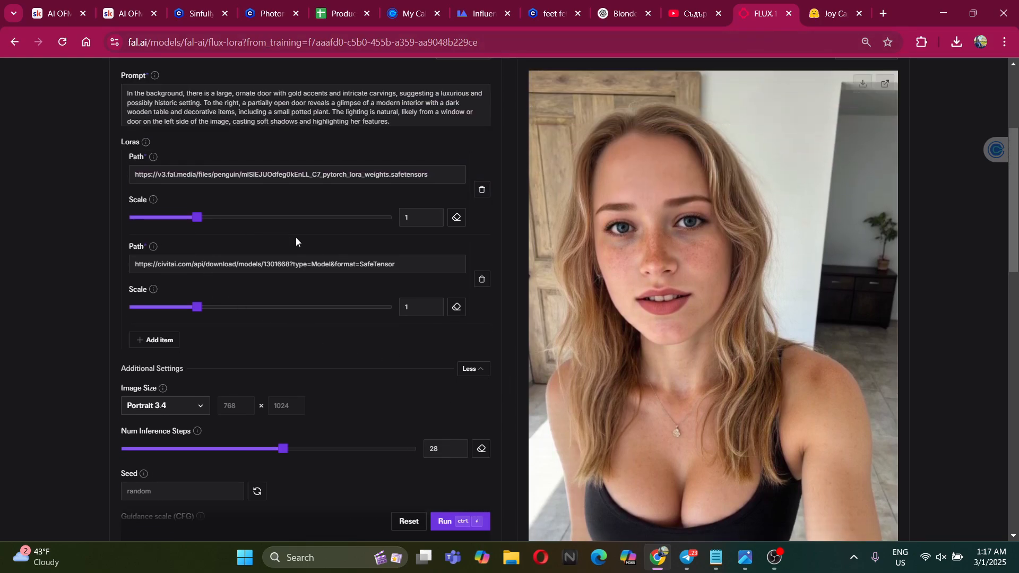
Look through the Photorealistic Skin LoRA's sample images on Civitai and check the source selfie in JoyCaption
left_click(200, 5)
left_click(251, 6)
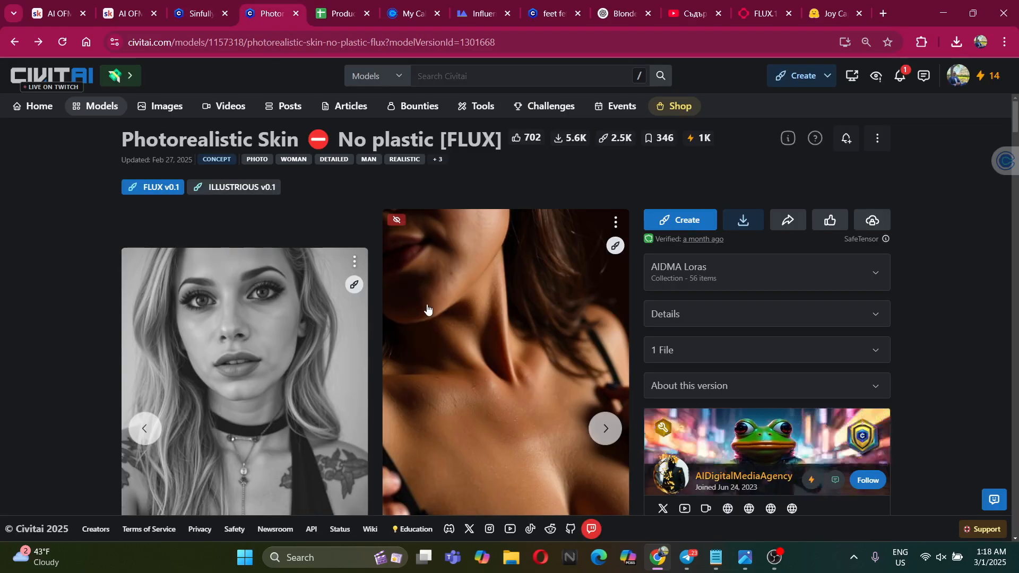
left_click(613, 427)
left_click(613, 428)
left_click(613, 428)
left_click(612, 427)
left_click(833, 12)
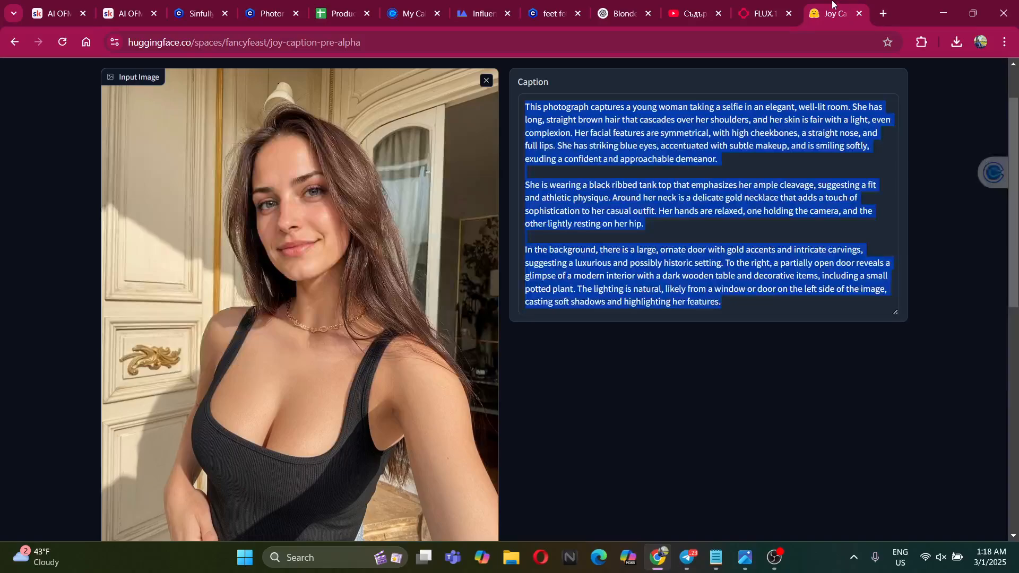
left_click(778, 5)
Inspect the generated selfie portrait in the flux-lora playground and save the image to disk
scroll(650, 275, "down", 1)
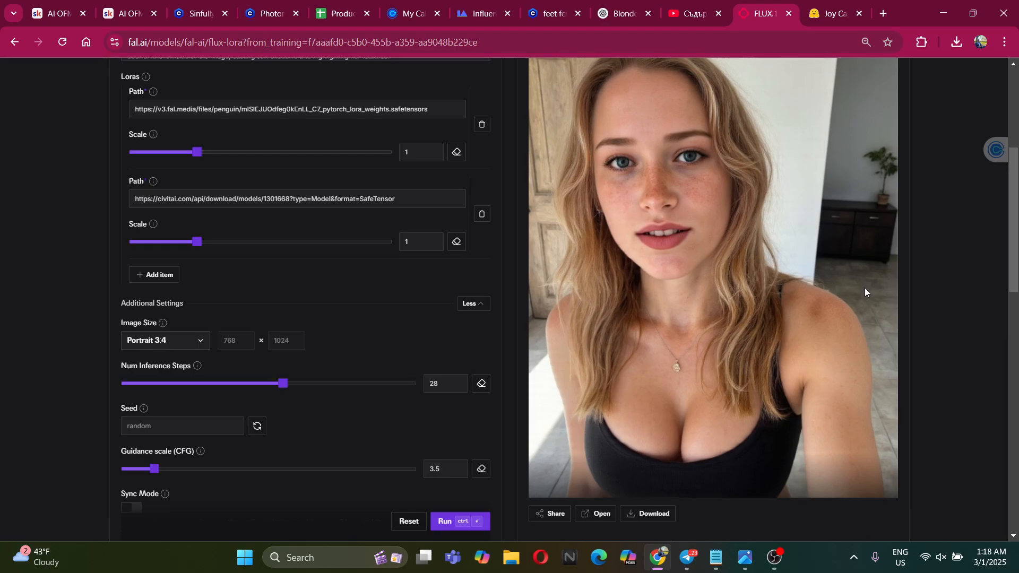
scroll(863, 287, "up", 2)
scroll(976, 292, "down", 2)
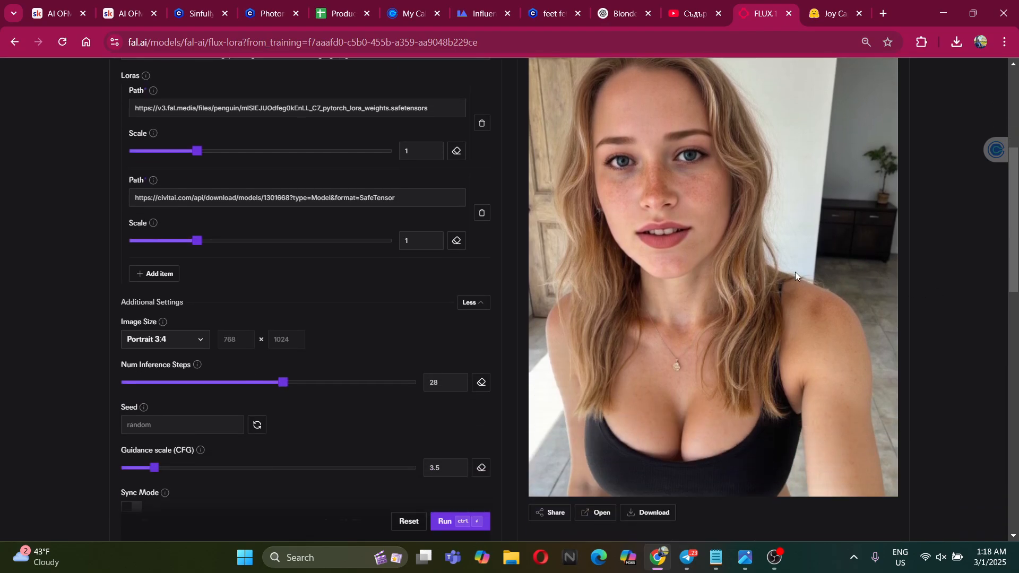
scroll(825, 146, "up", 1)
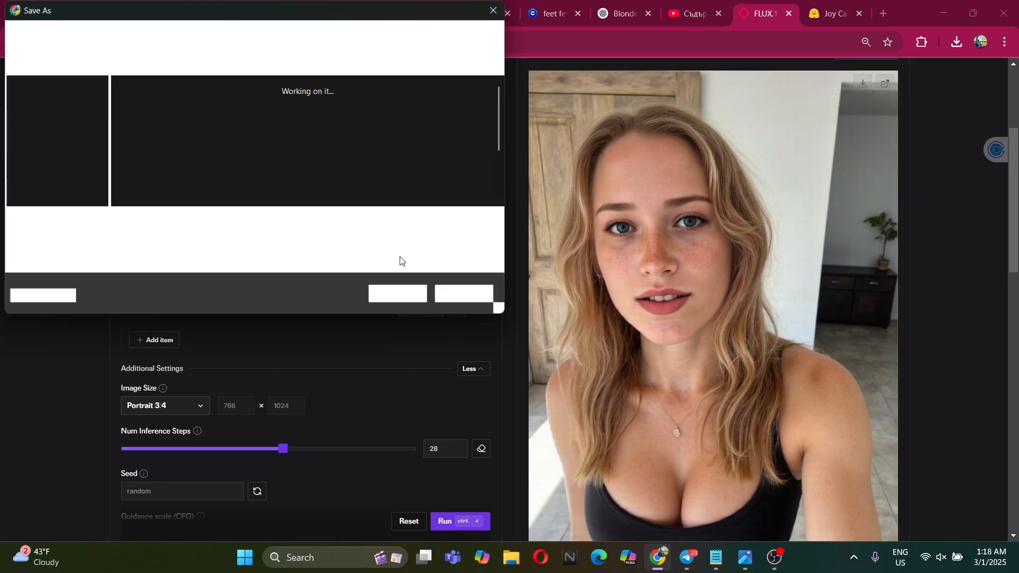
left_click(405, 295)
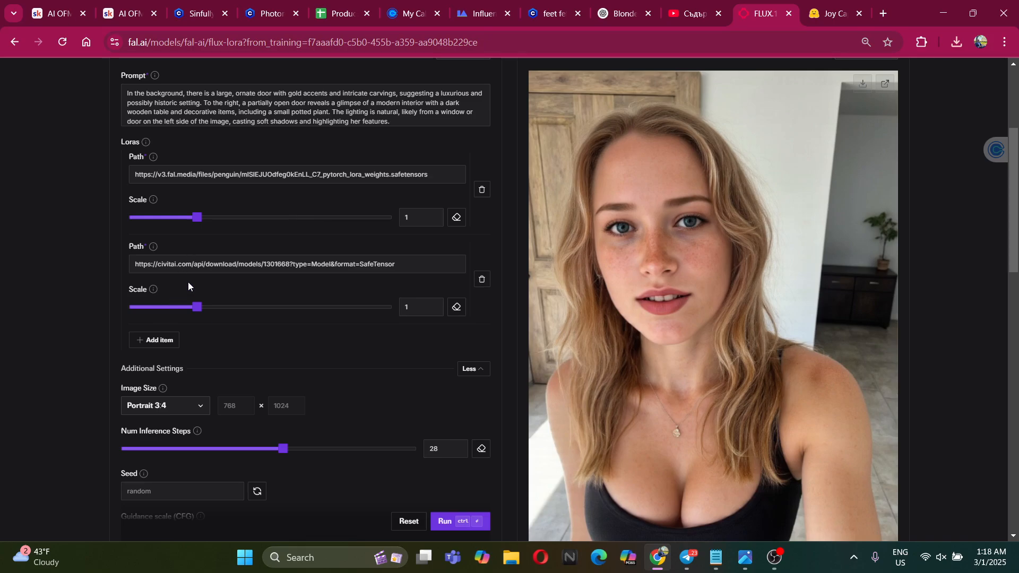
Switch to Civitai and open the full models list from the Sinfully Stylish LoRA page
left_click(162, 342)
left_click(482, 370)
scroll(303, 348, "up", 4)
left_click(204, 4)
left_click(268, 11)
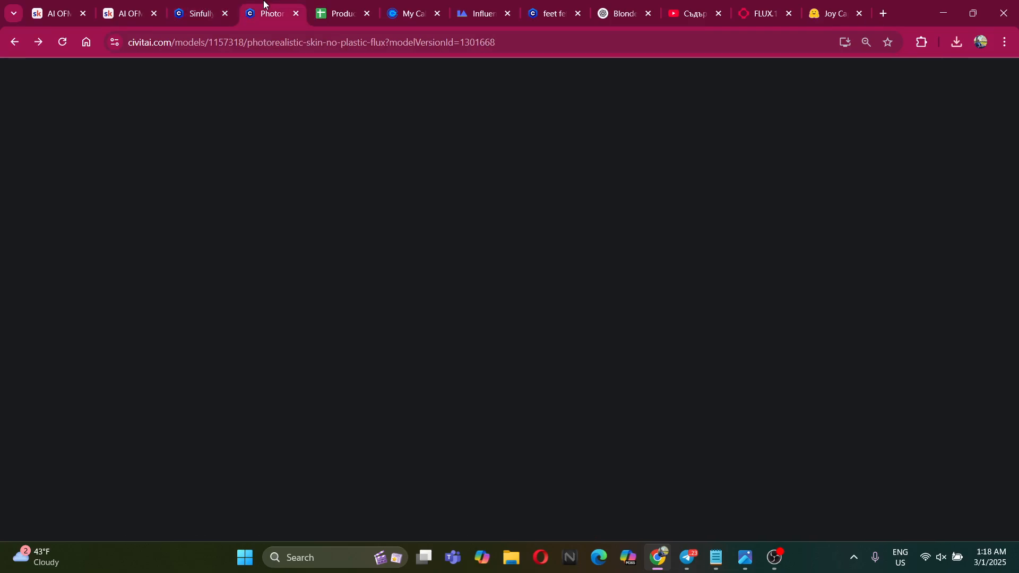
left_click(215, 5)
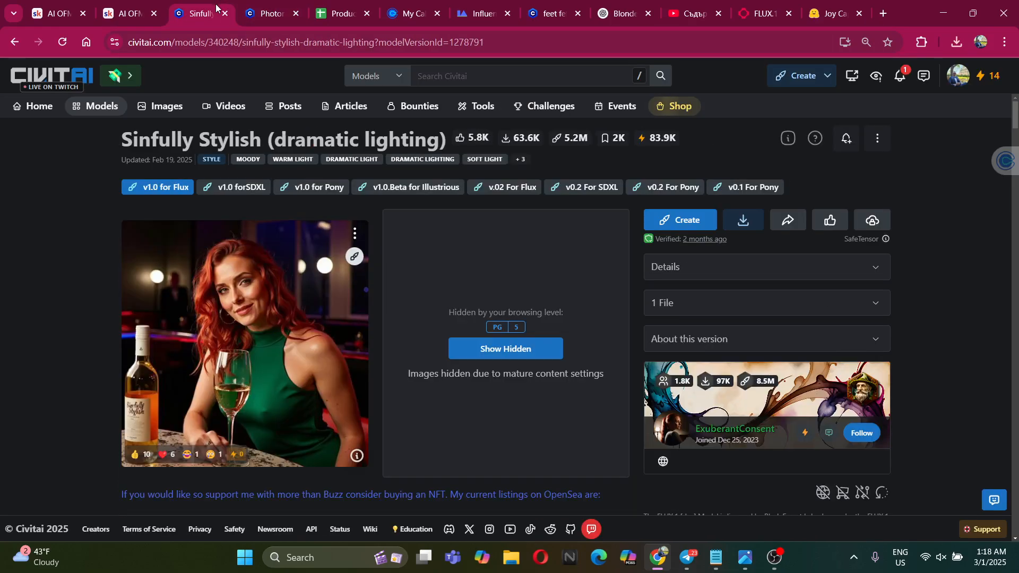
left_click(100, 108)
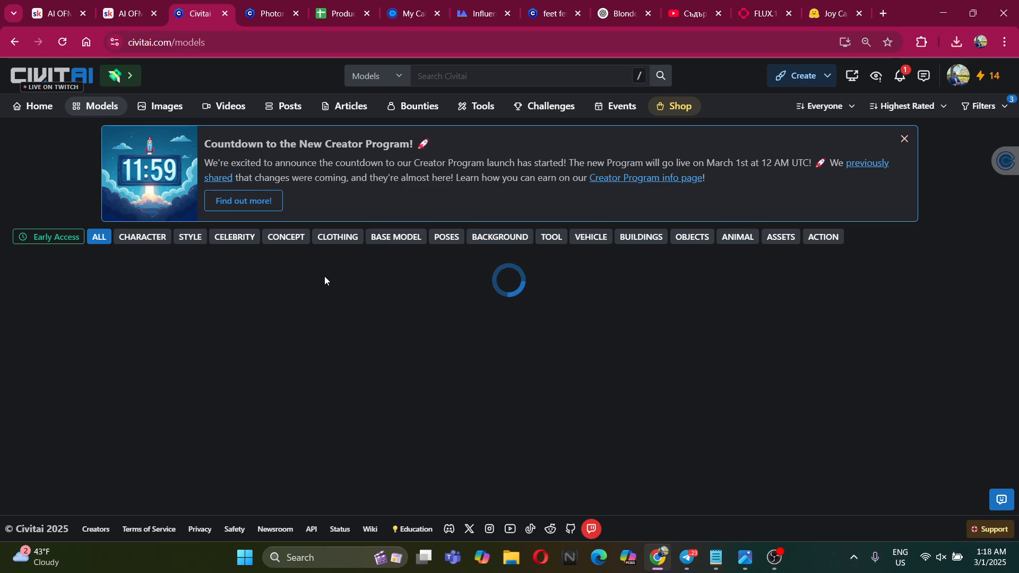
Review the flux-lora playground's prompt, LoRA paths and additional settings for the current selfie generation
left_click(747, 5)
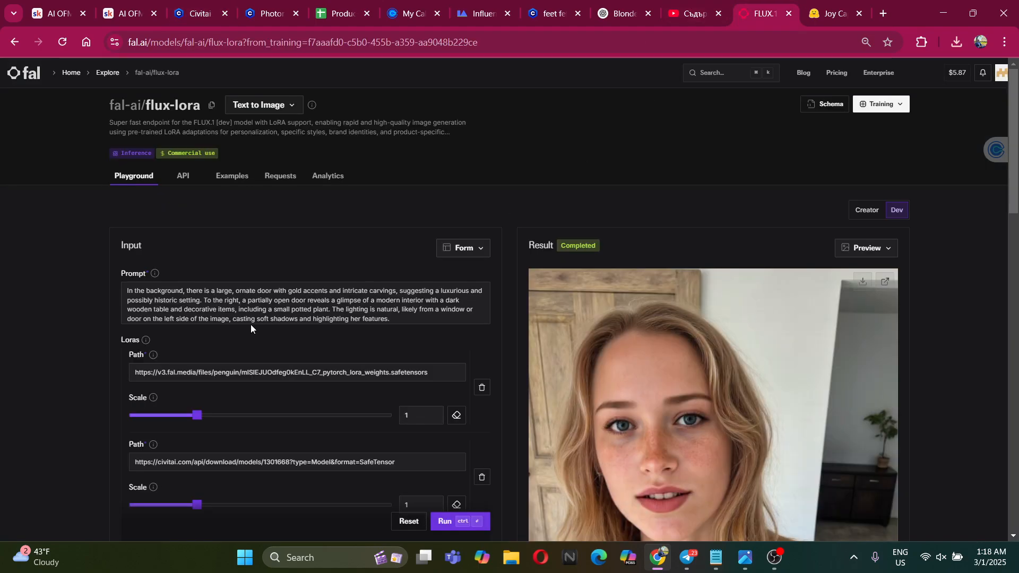
scroll(251, 326, "down", 9)
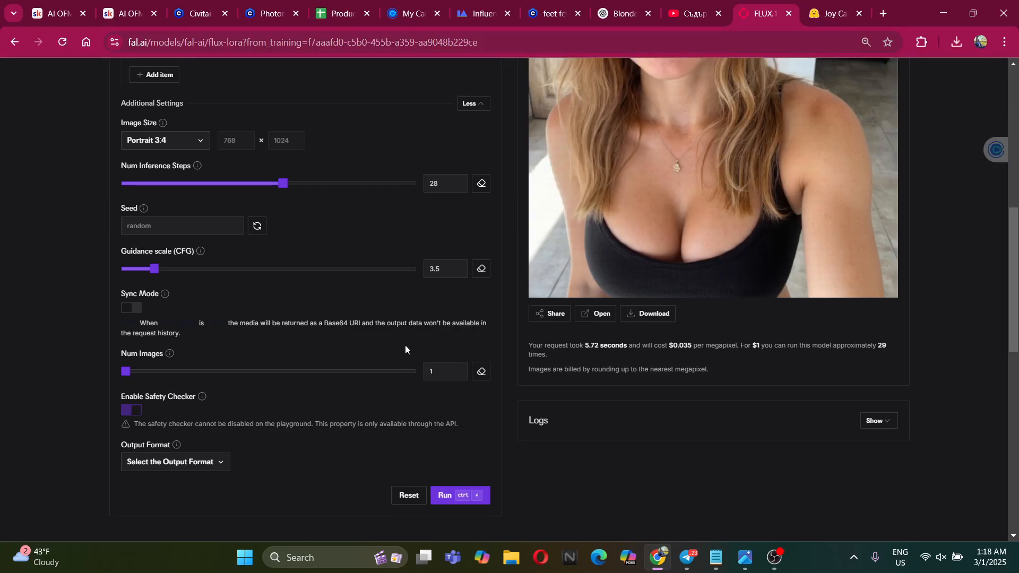
scroll(406, 348, "up", 10)
scroll(395, 245, "down", 3)
left_click_drag(407, 242, 404, 334)
left_click(428, 251)
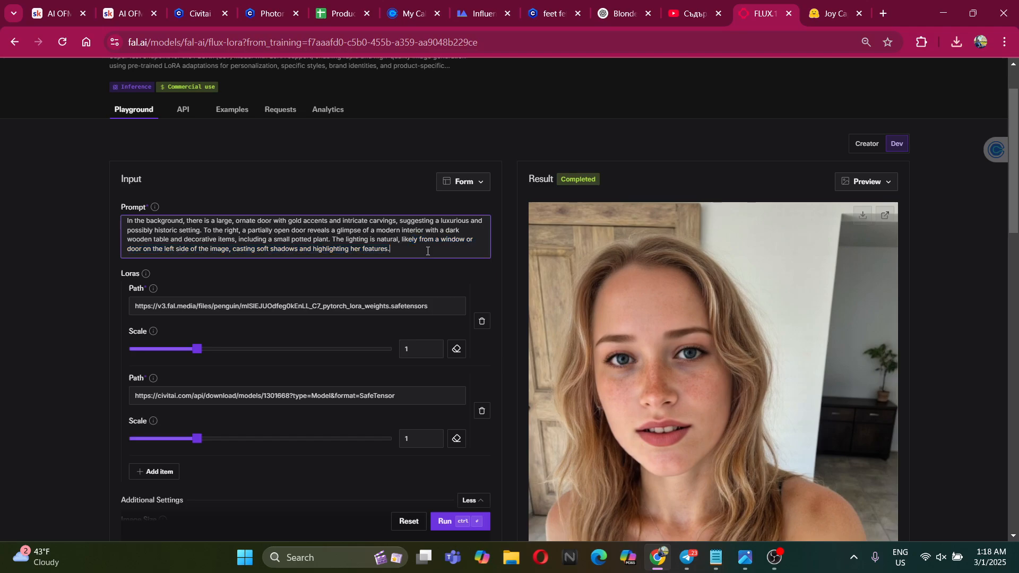
scroll(508, 308, "down", 9)
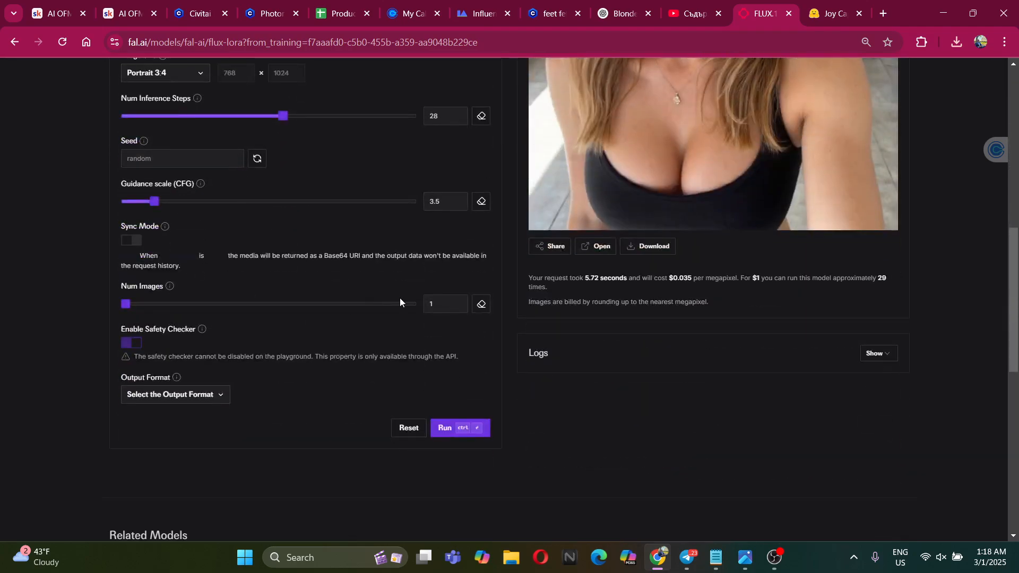
scroll(371, 311, "up", 2)
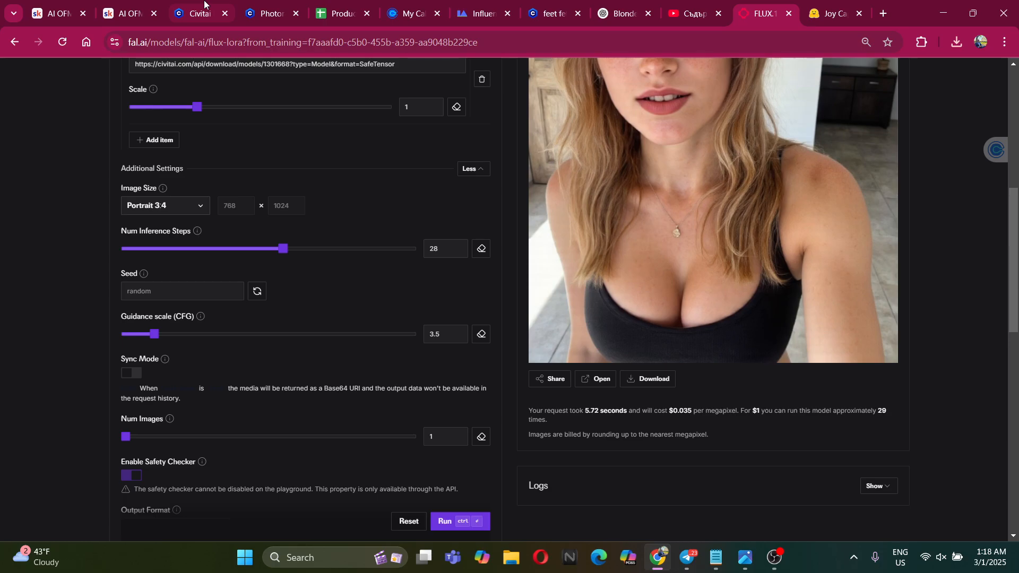
Open the Hyper Realism Lora by aidma from the Civitai models list and copy its FLUX v0.3 download link
left_click(204, 3)
left_click(268, 13)
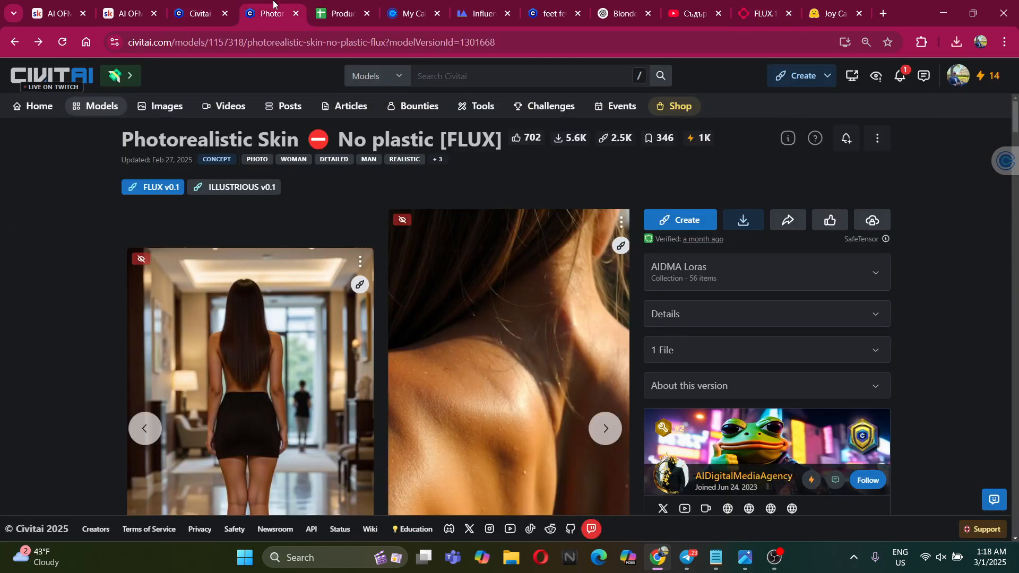
left_click(229, 20)
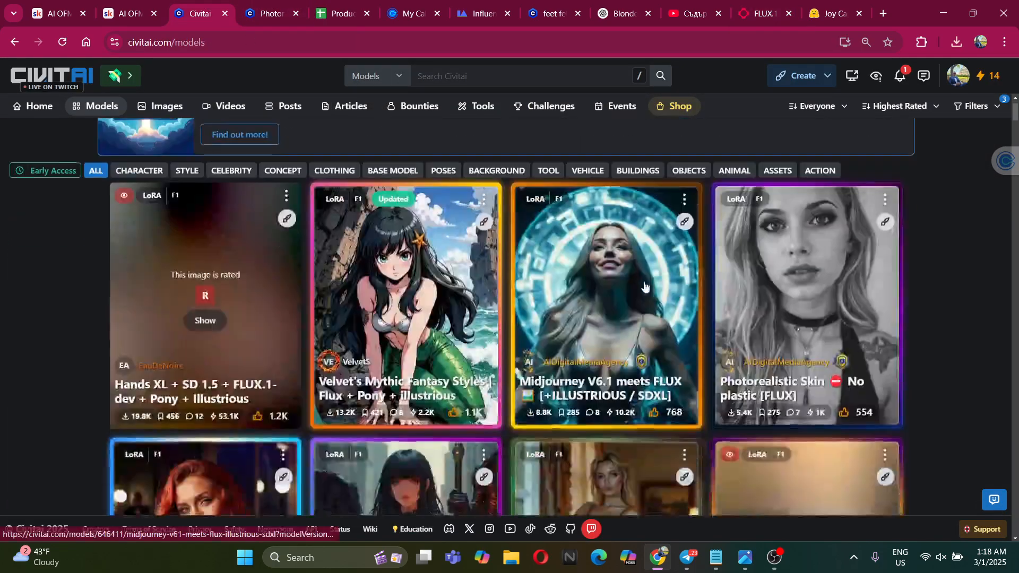
scroll(648, 242, "down", 5)
scroll(648, 243, "down", 10)
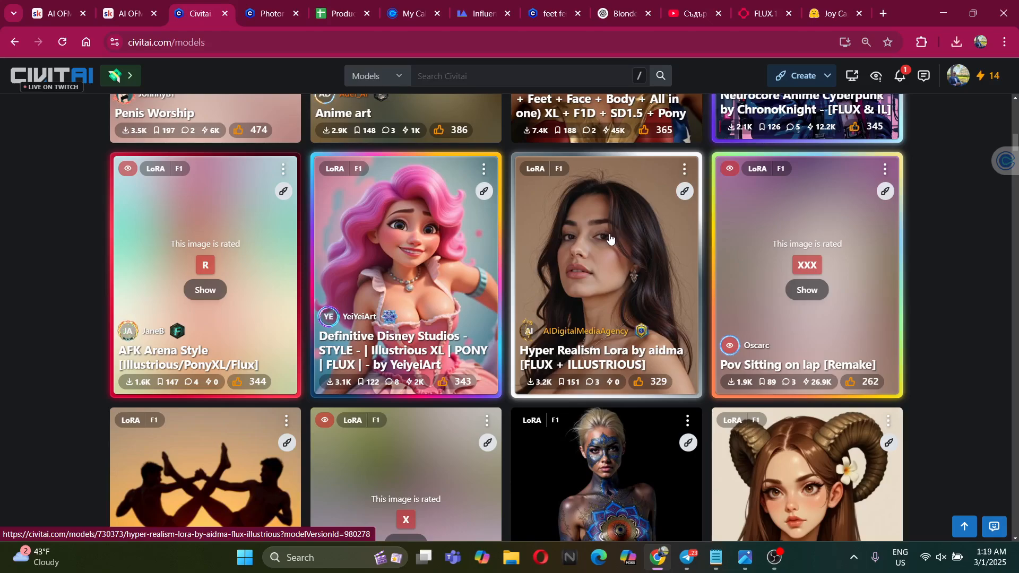
left_click(610, 231)
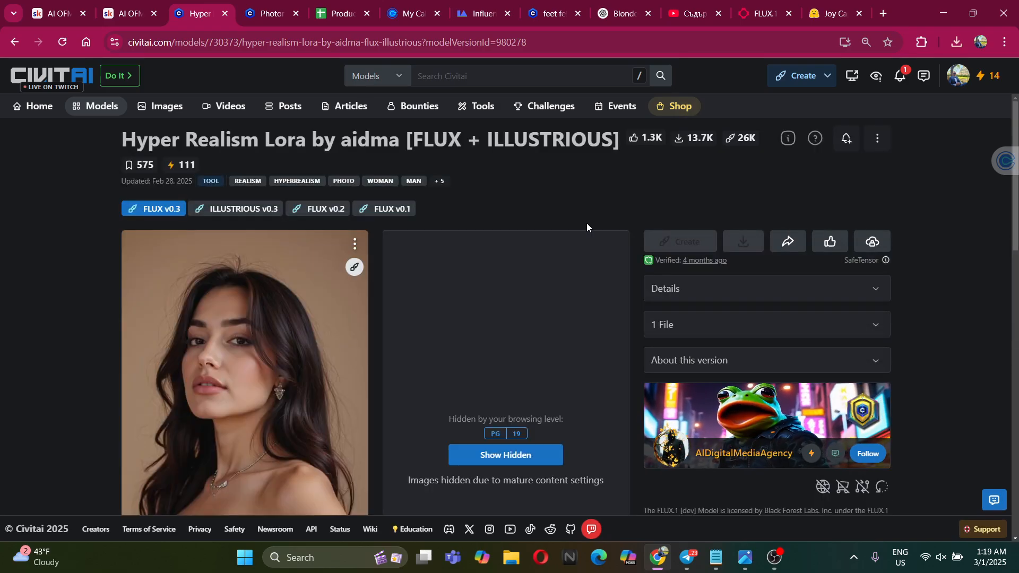
right_click(755, 245)
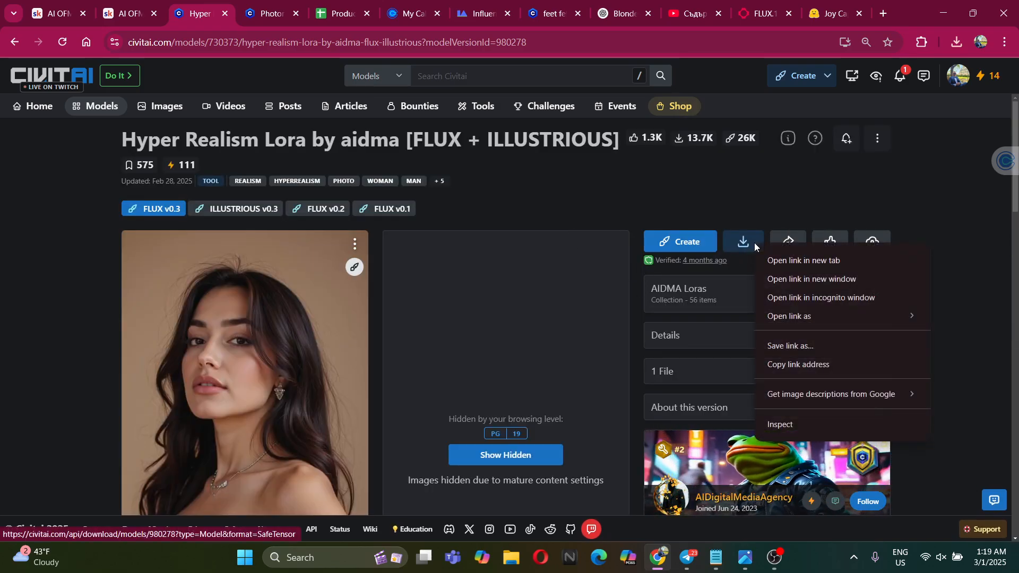
left_click(832, 364)
Replace the second LoRA path in the flux-lora playground with the Hyper Realism download link and generate an image
left_click(690, 13)
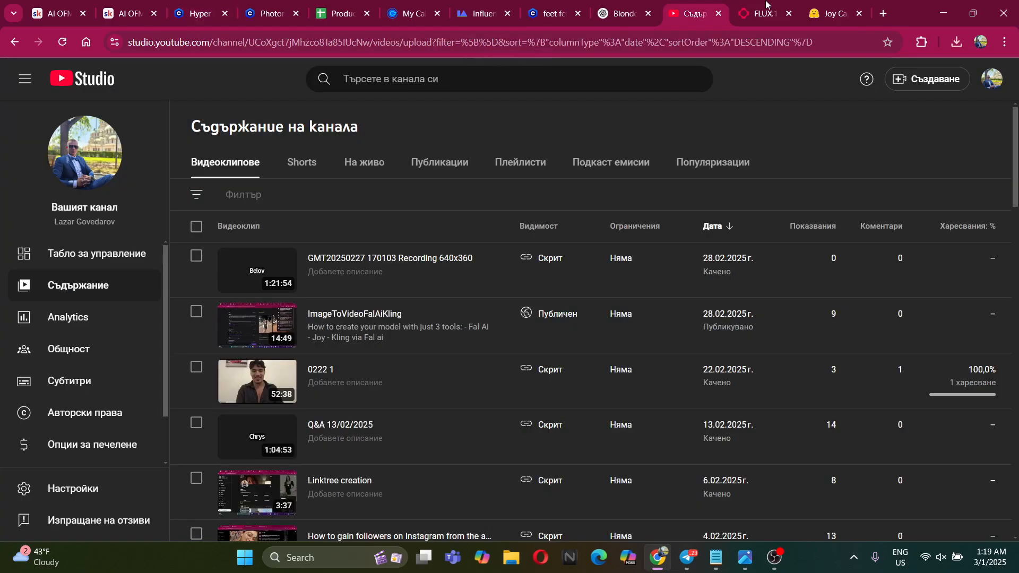
left_click(763, 13)
scroll(356, 430, "down", 4)
scroll(313, 276, "up", 6)
scroll(309, 283, "up", 2)
double_click(321, 262)
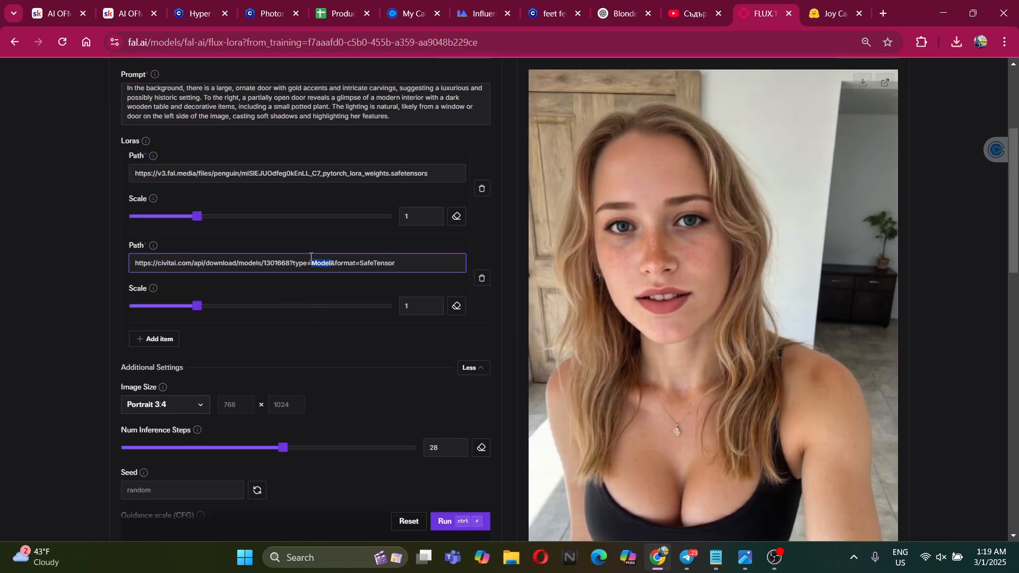
key("ctrl+v")
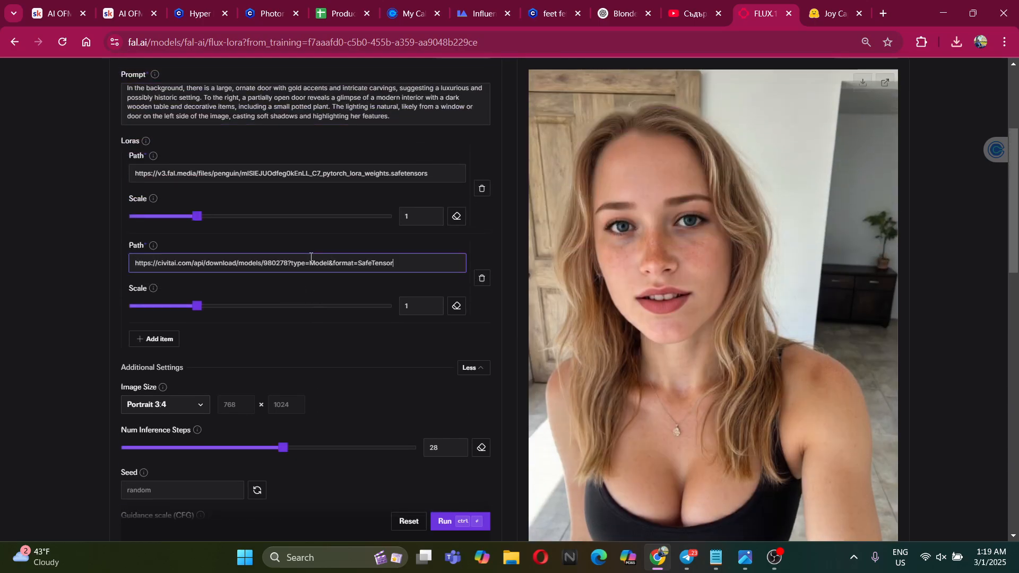
left_click(449, 520)
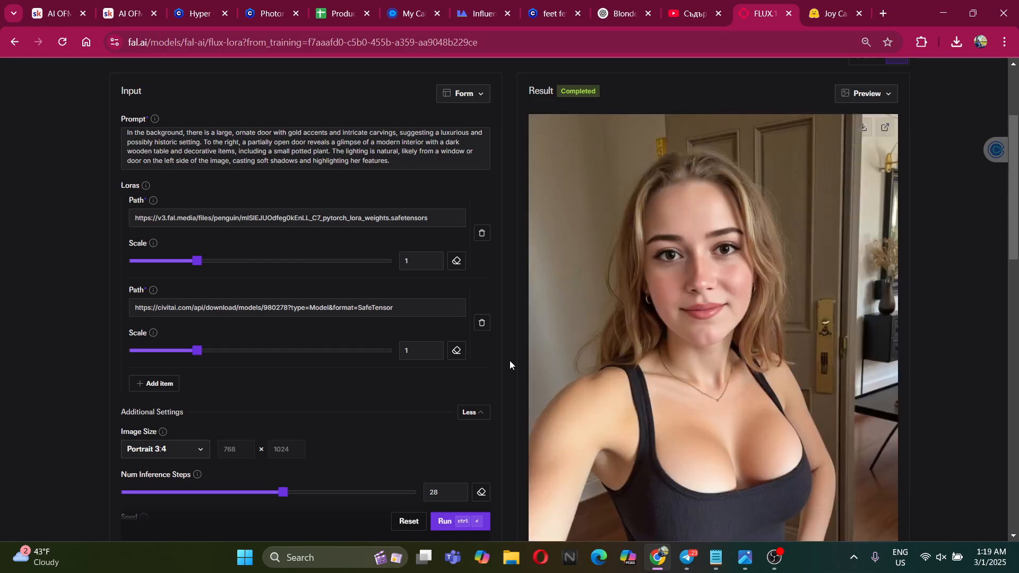
Check the generated black tank top selfie and save it as a JPEG in the model's image folder
scroll(555, 347, "down", 4)
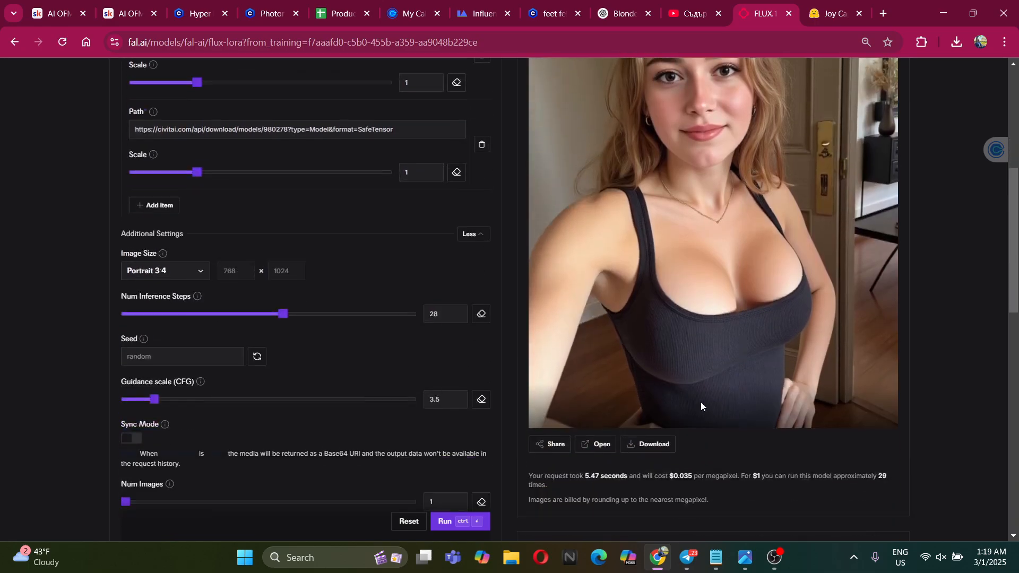
scroll(876, 318, "up", 3)
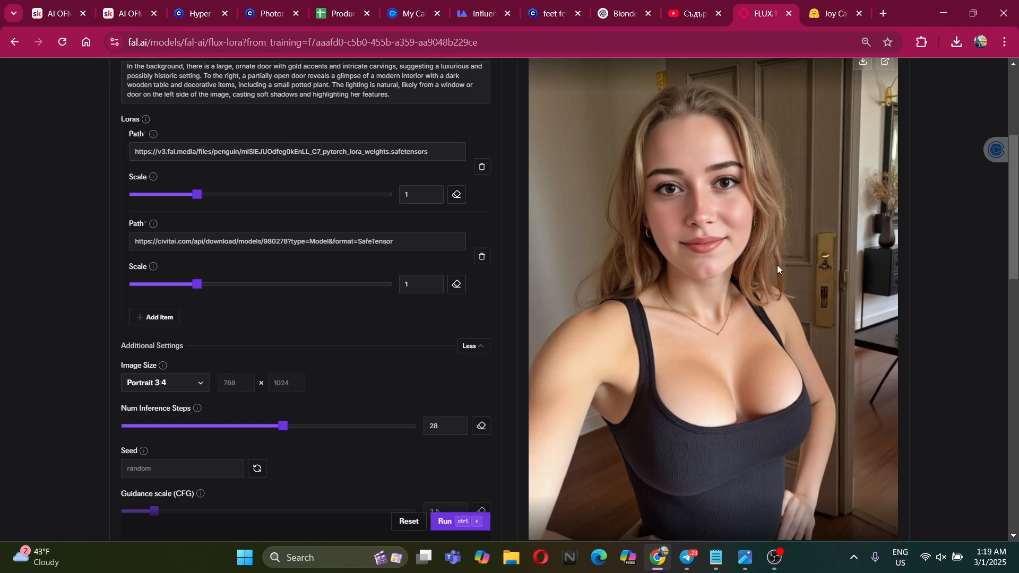
scroll(932, 307, "down", 2)
scroll(932, 310, "up", 2)
scroll(970, 367, "down", 3)
scroll(926, 350, "up", 4)
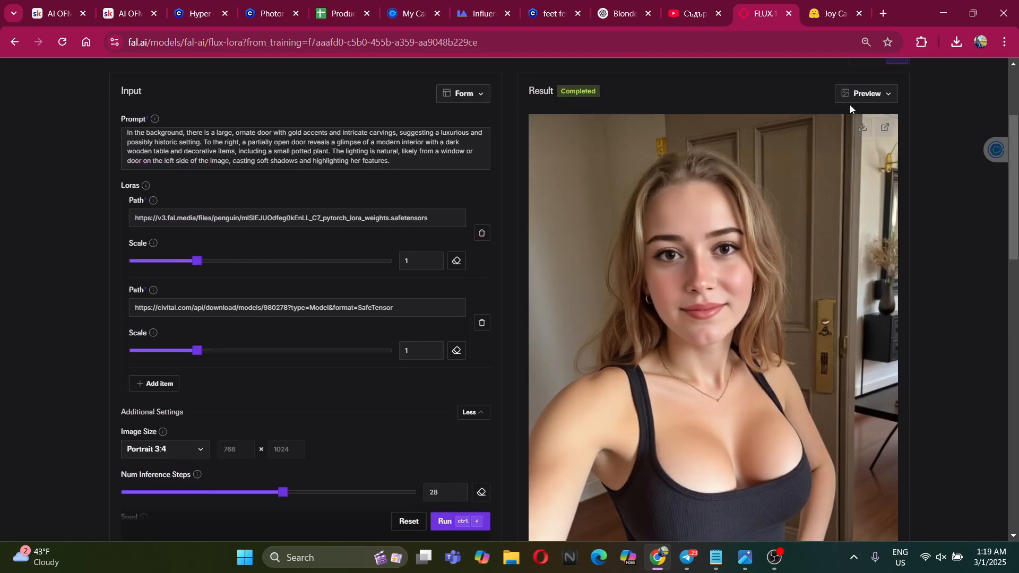
left_click(864, 130)
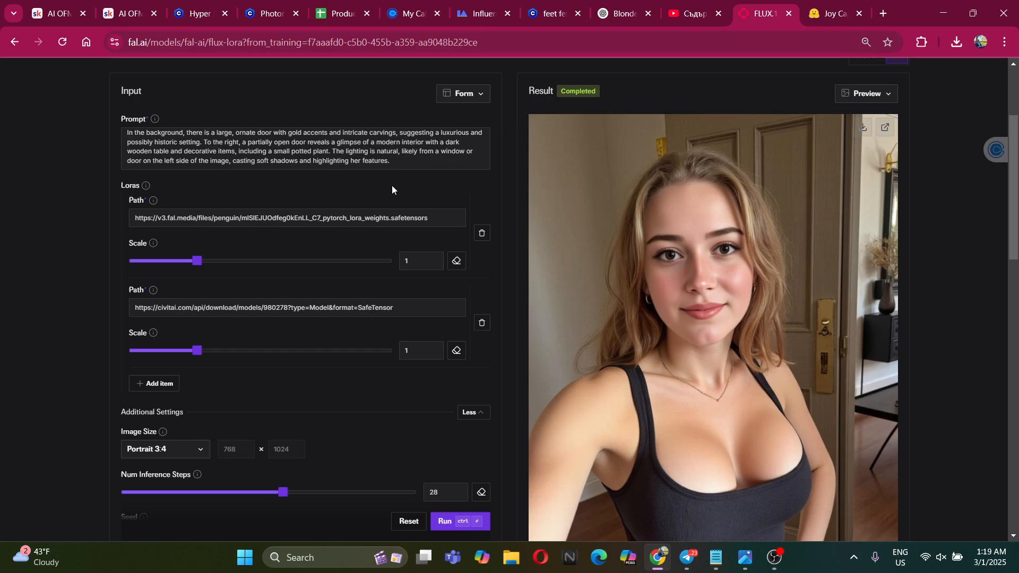
left_click(397, 295)
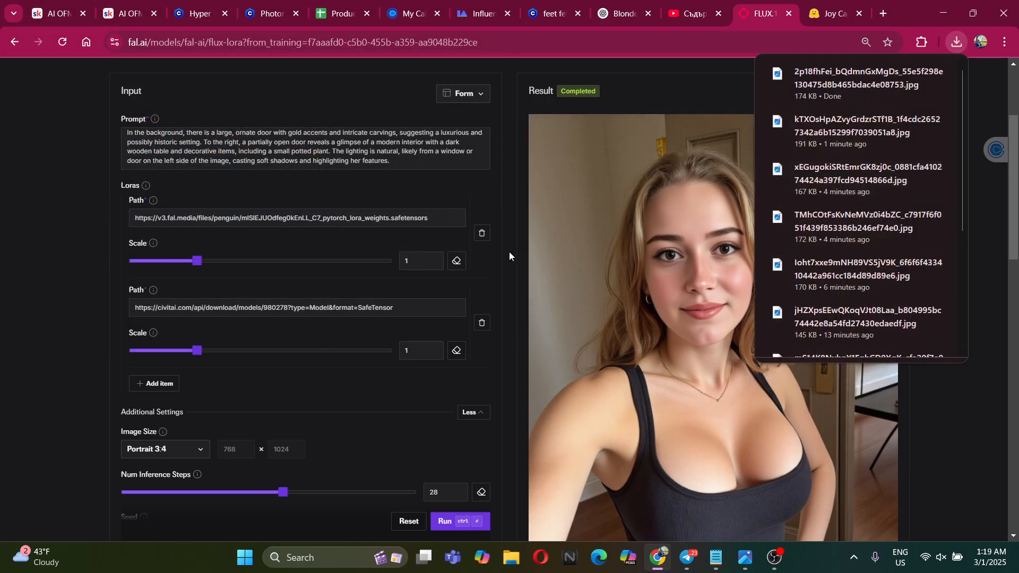
Examine the full tank top selfie alongside its prompt, LoRA paths and scales in the flux-lora playground
scroll(665, 318, "down", 4)
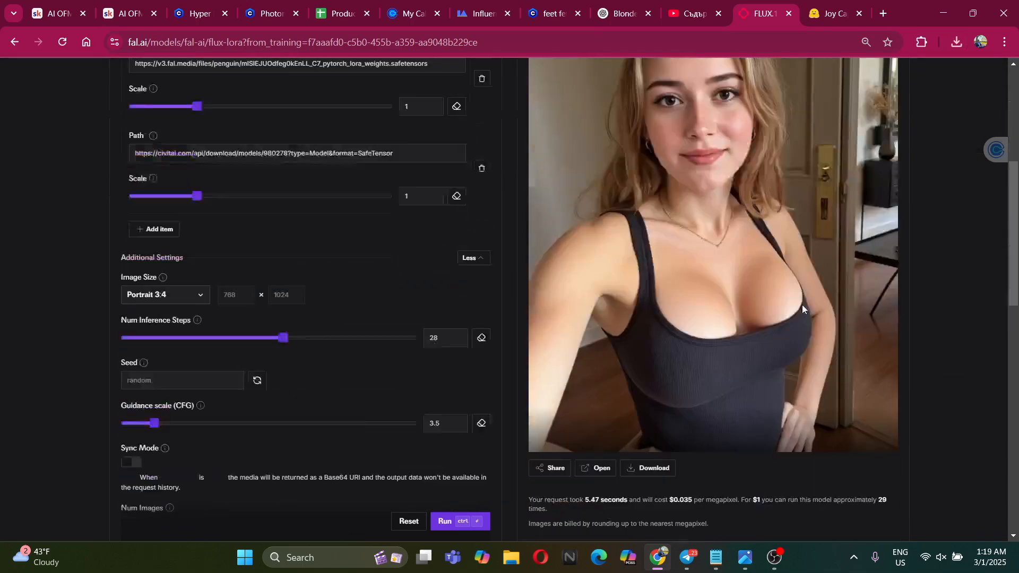
scroll(710, 279, "up", 4)
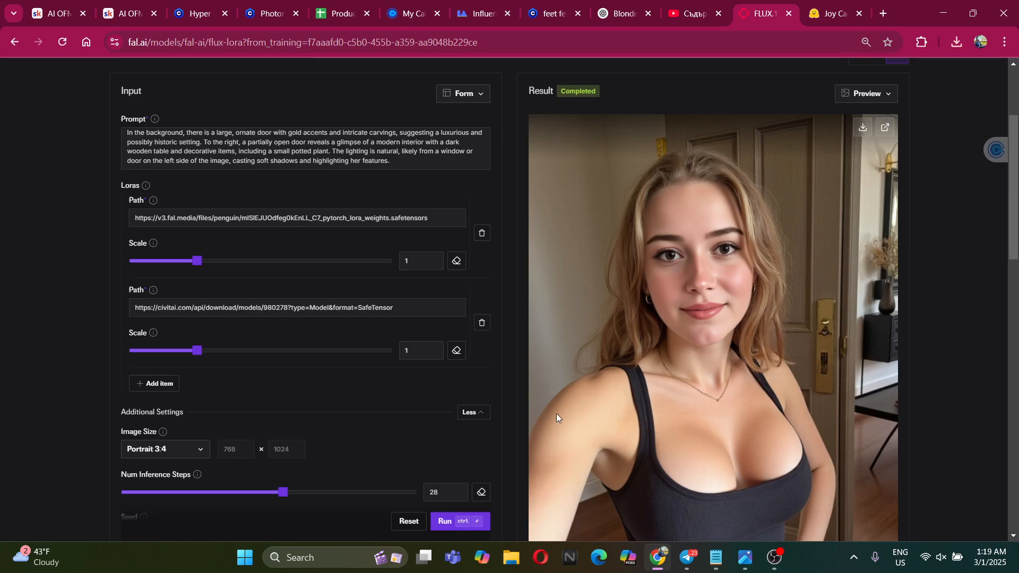
scroll(660, 411, "down", 7)
scroll(659, 412, "up", 9)
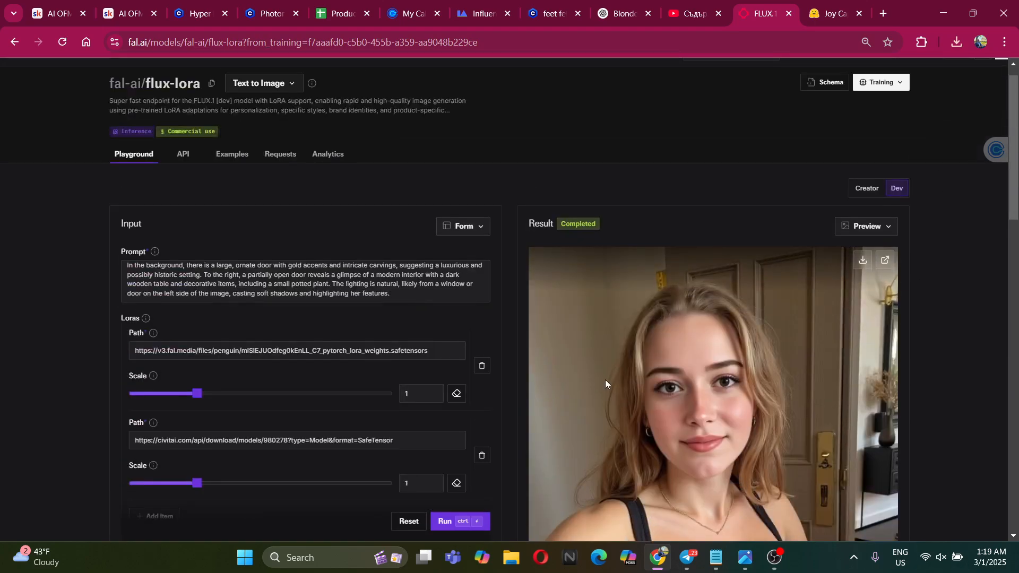
scroll(730, 284, "down", 4)
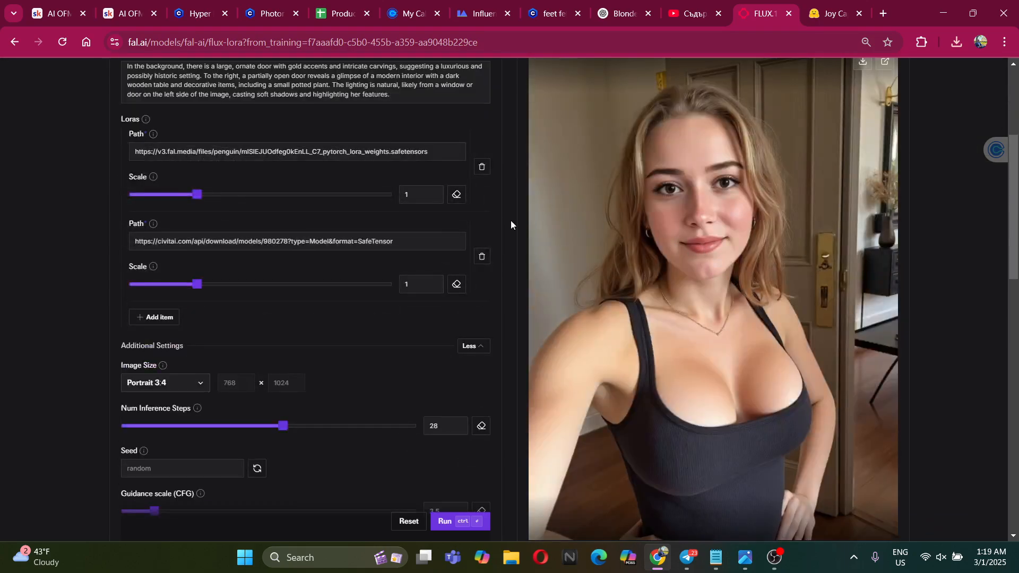
scroll(523, 215, "up", 1)
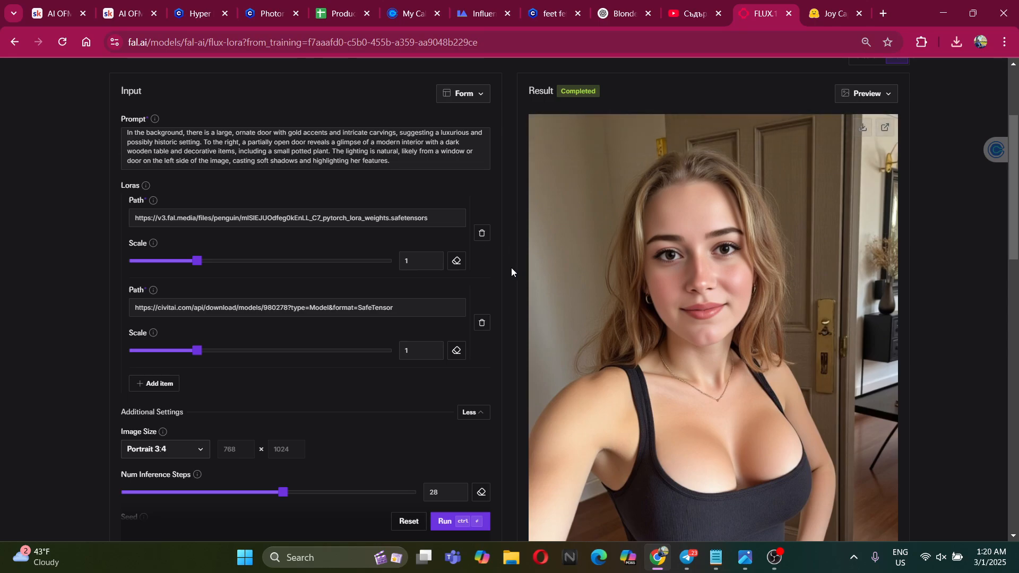
scroll(559, 354, "up", 2)
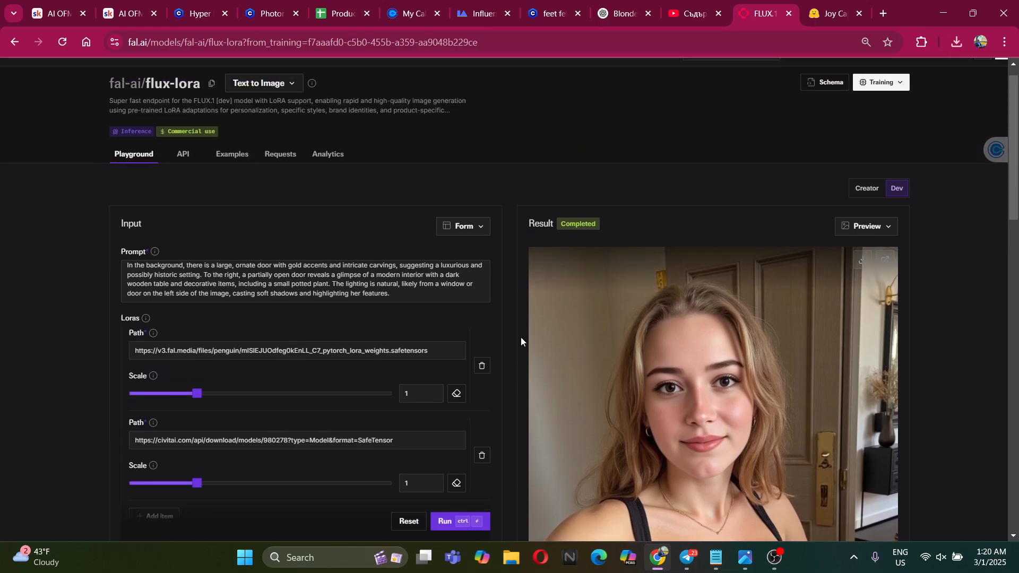
scroll(558, 392, "down", 3)
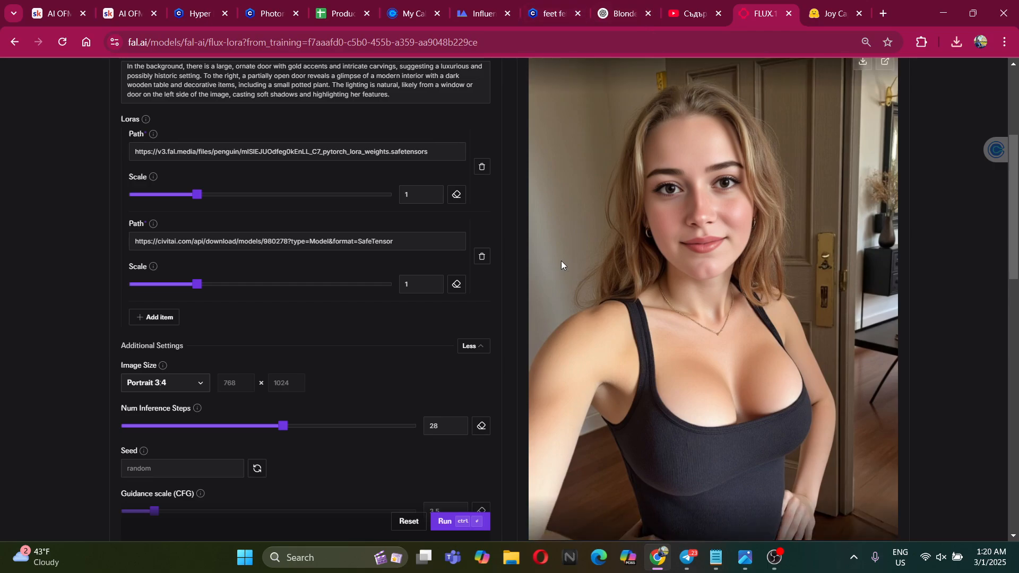
scroll(534, 230, "up", 2)
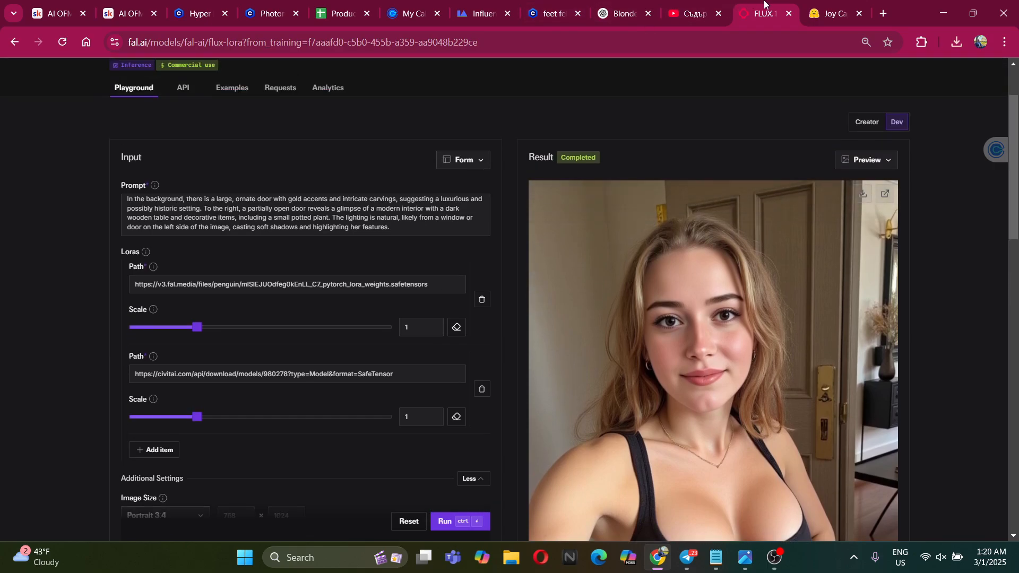
Switch to the JoyCaption space, clear the previous input image and upload the black Hello Kitty robe mirror selfie ending in _2
left_click(840, 6)
left_click(486, 82)
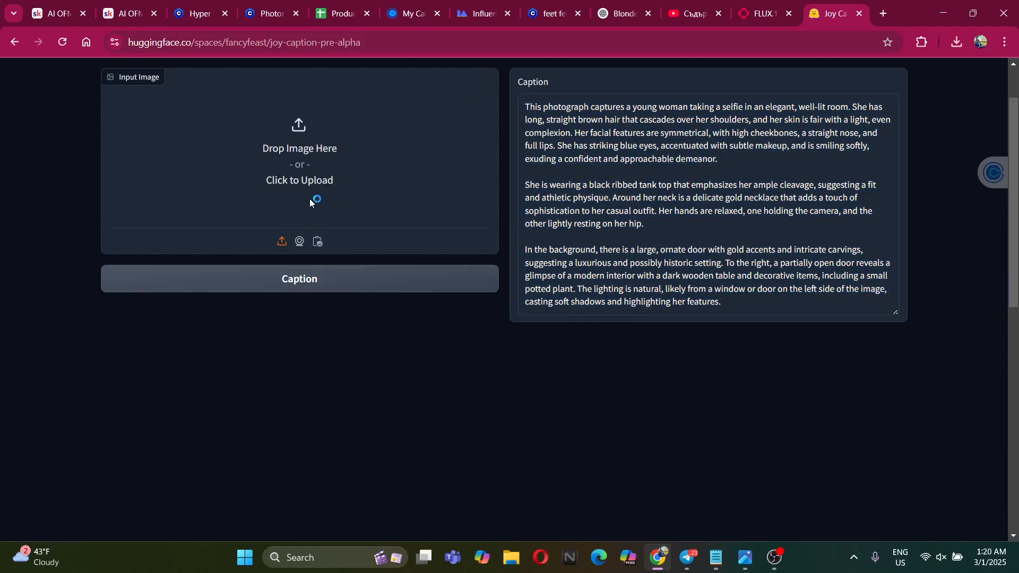
left_click(313, 188)
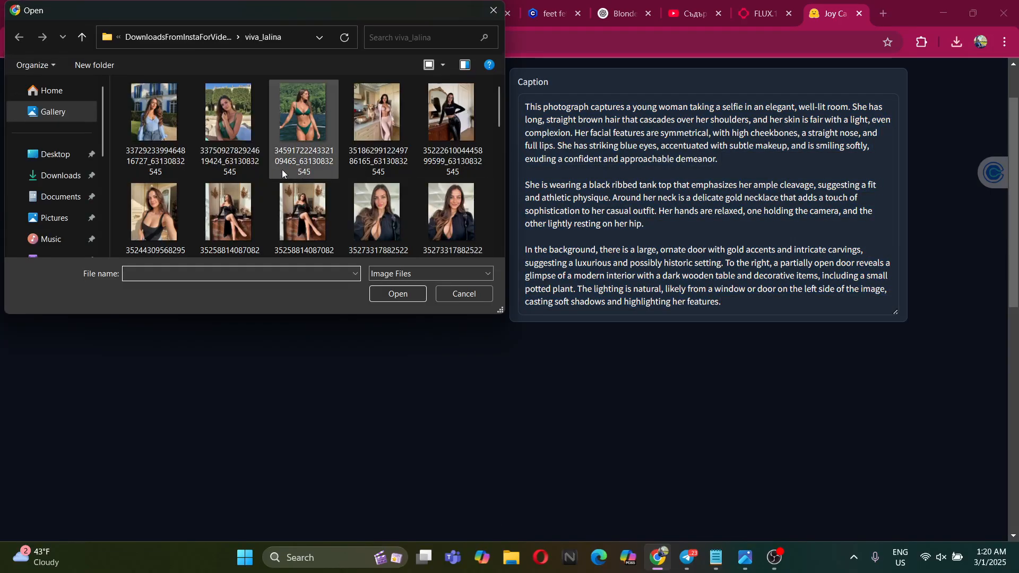
scroll(276, 169, "down", 4)
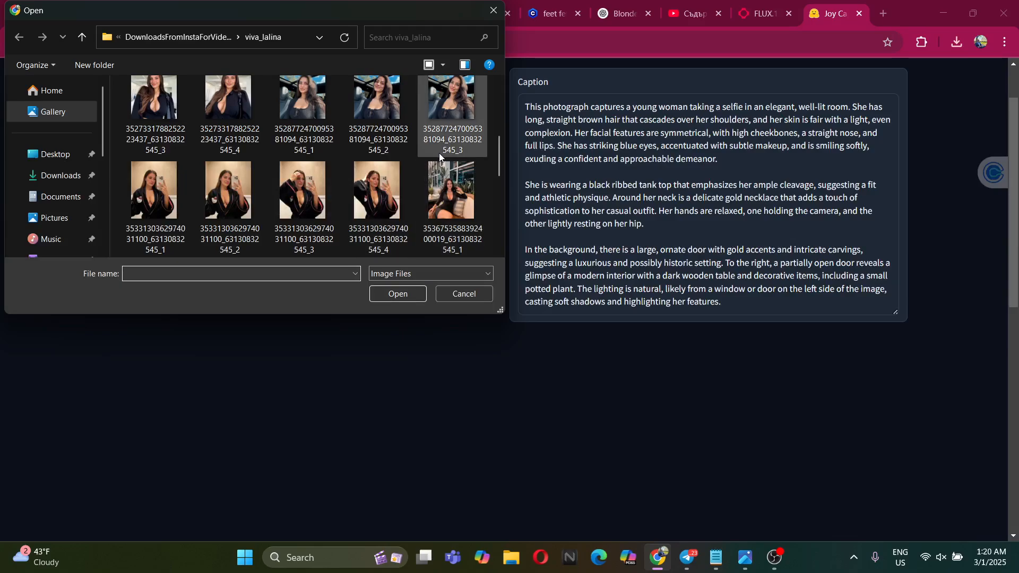
double_click(229, 182)
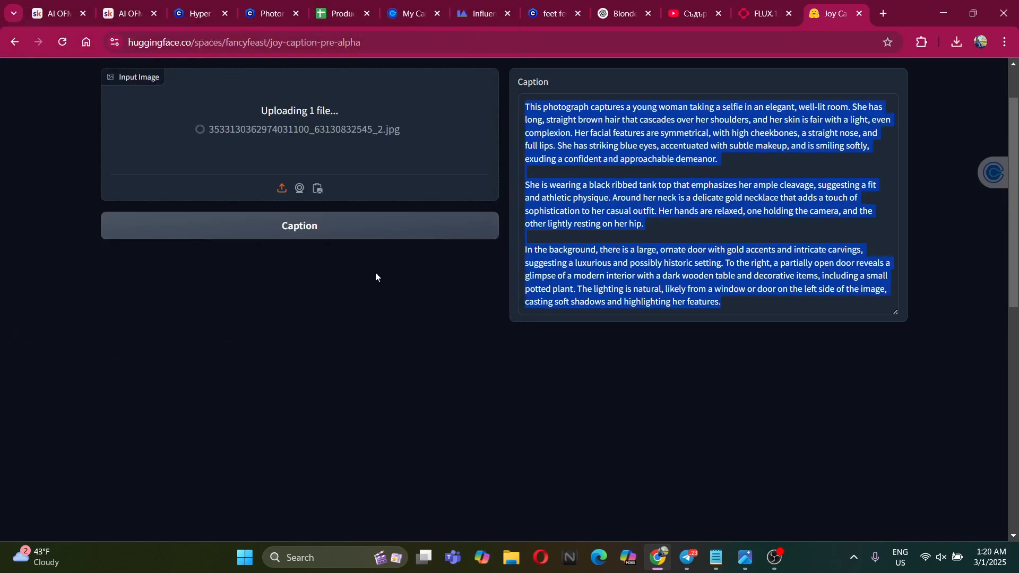
Generate a caption for the uploaded robe selfie and copy the whole caption text
scroll(373, 407, "down", 5)
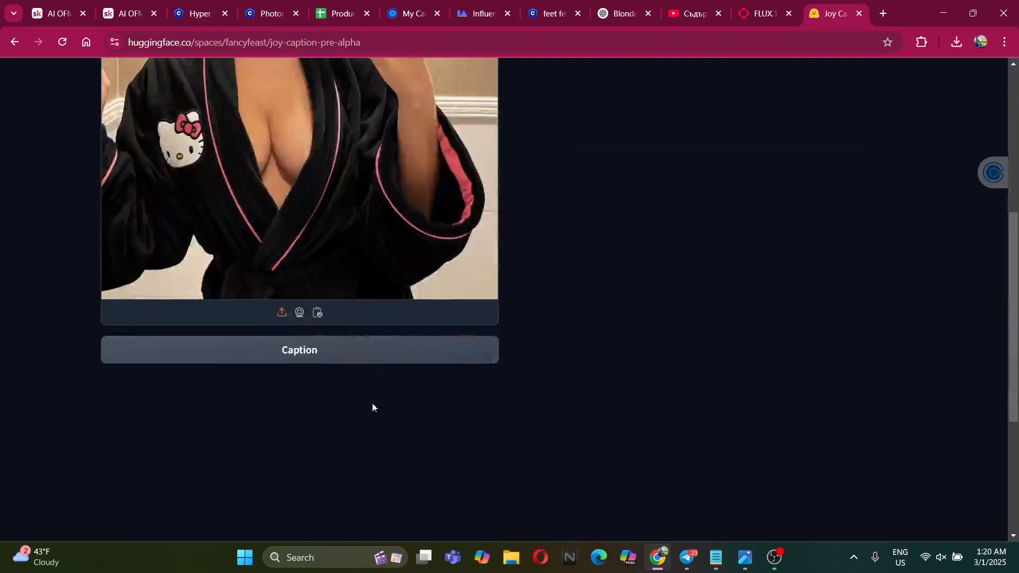
left_click(344, 353)
scroll(397, 392, "down", 3)
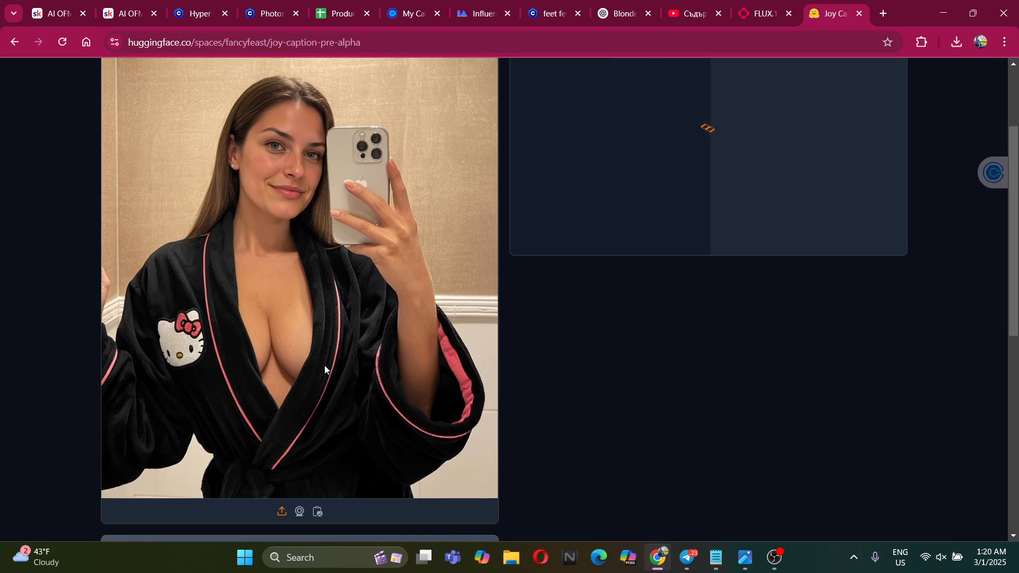
scroll(743, 345, "up", 3)
left_click_drag(868, 317, 511, 164)
Return to the flux-lora playground, replace the prompt text after the trigger word with the copied caption, and generate an image
left_click(736, 20)
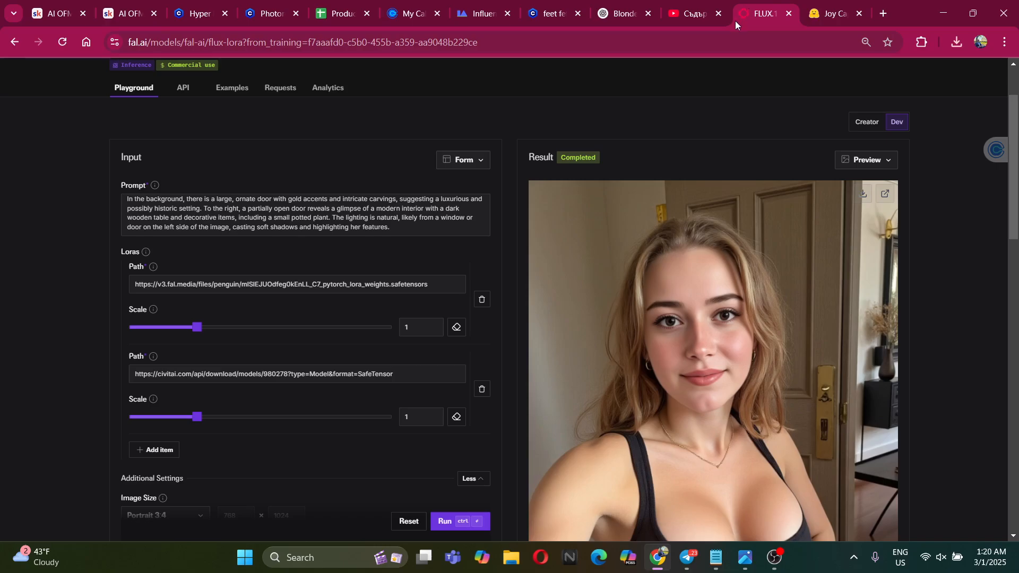
left_click_drag(429, 214, 180, 179)
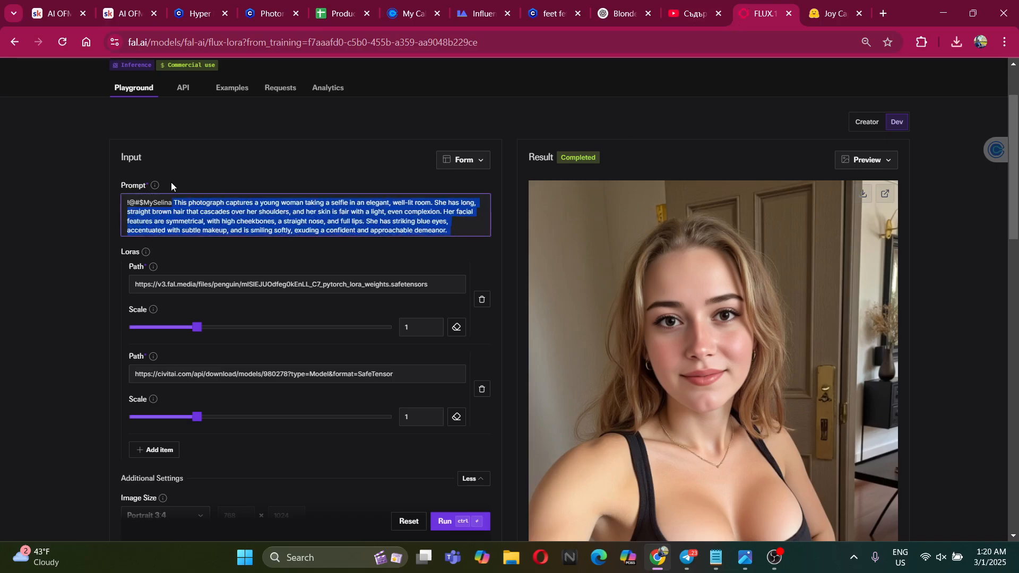
key("ctrl+v")
left_click(466, 518)
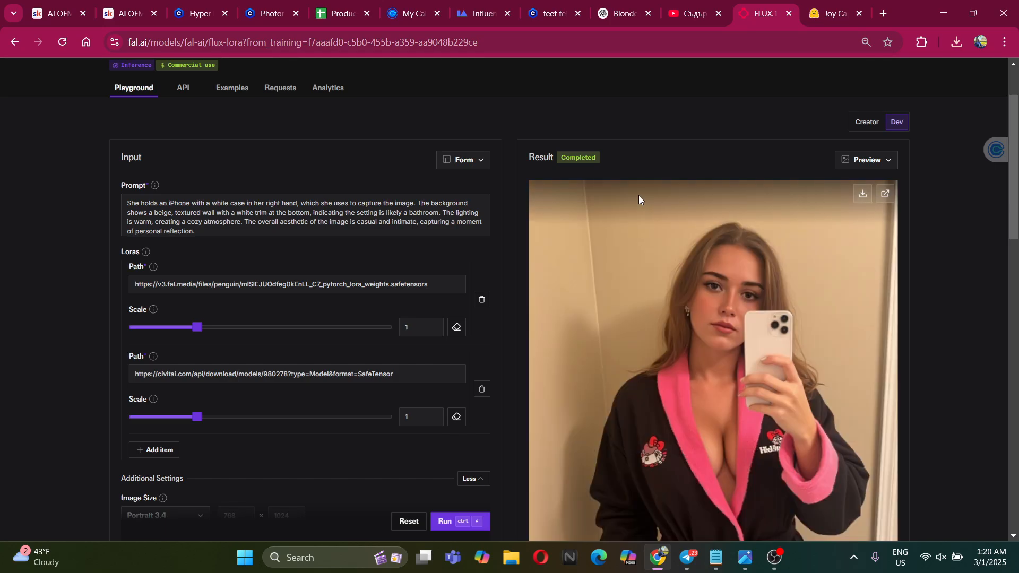
Look over the generated robe mirror selfie and save it as a JPEG in the model's image folder
scroll(639, 223, "down", 3)
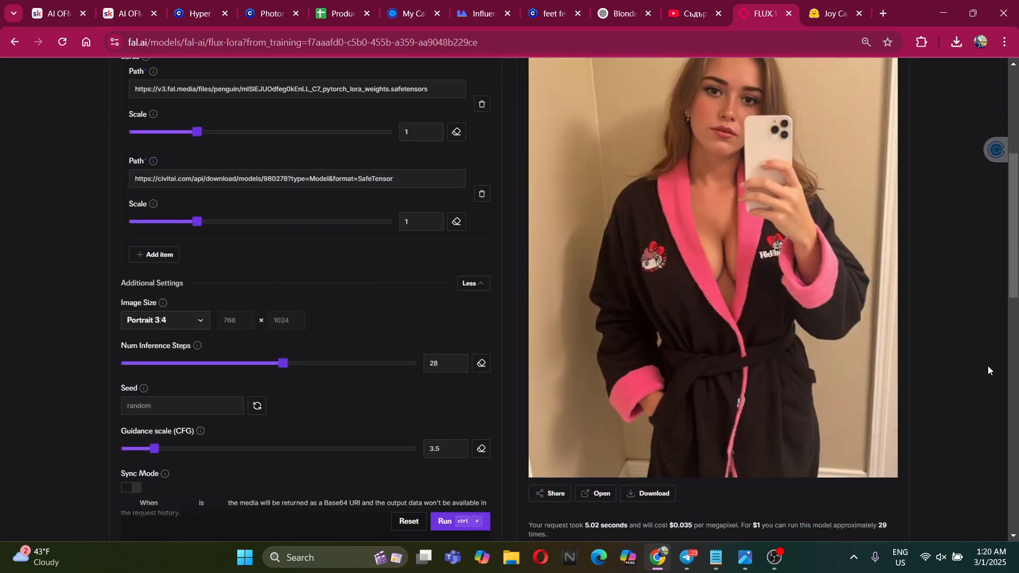
scroll(894, 189, "up", 3)
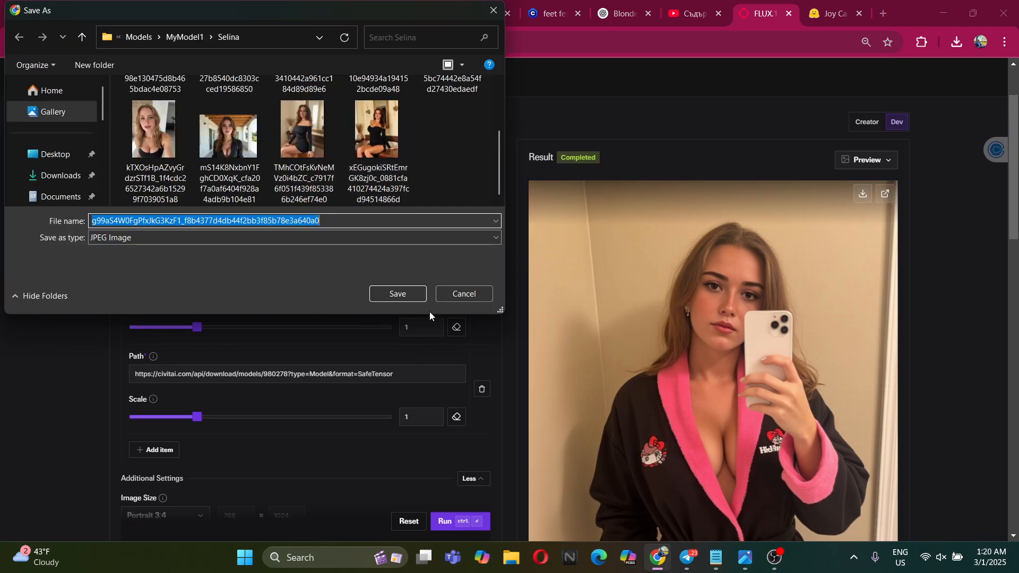
left_click(407, 291)
Generate another image with the same robe prompt and LoRA settings, and inspect the result
scroll(509, 377, "down", 3)
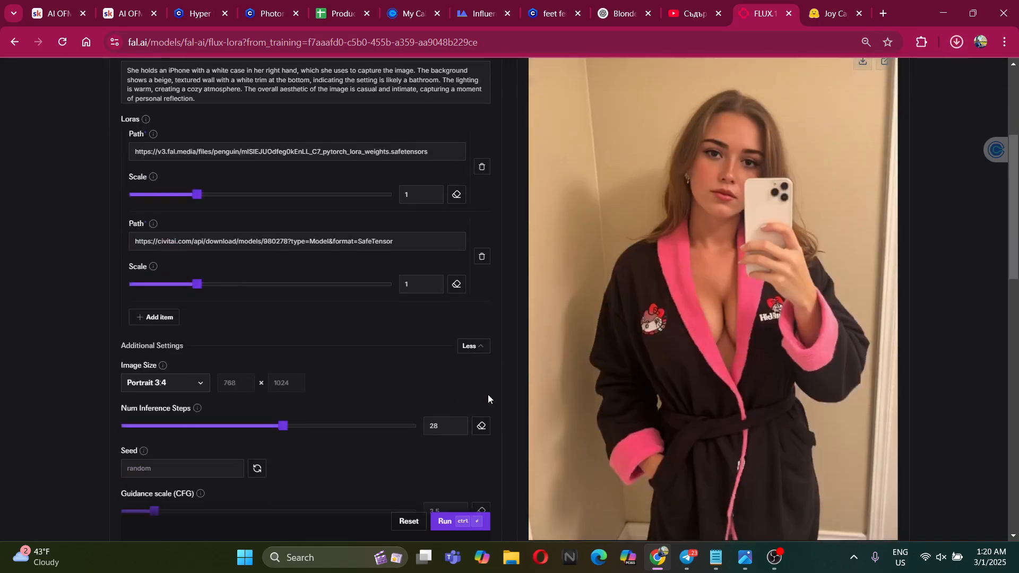
left_click(450, 528)
scroll(934, 378, "up", 4)
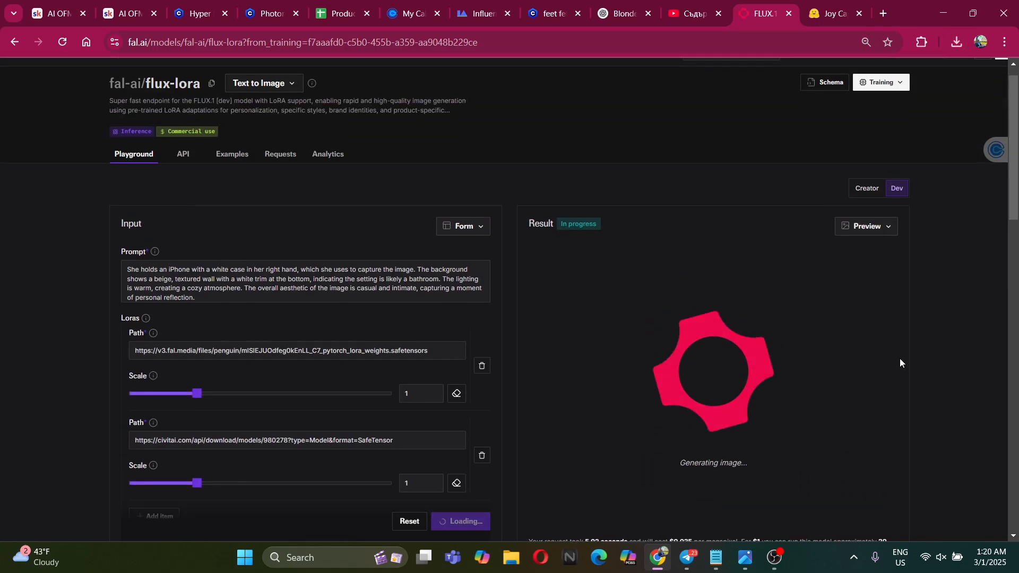
scroll(355, 340, "down", 5)
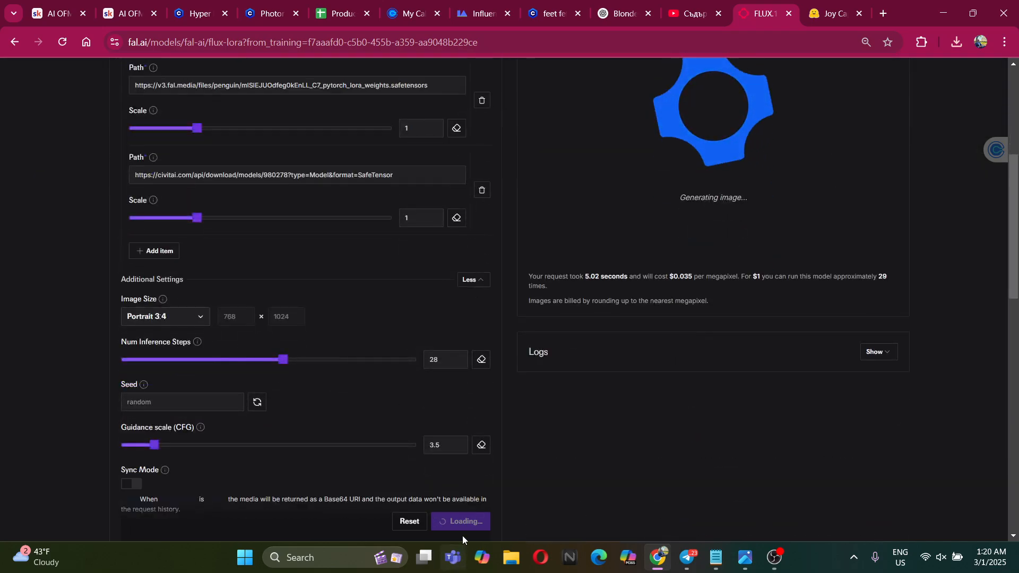
scroll(472, 404, "up", 5)
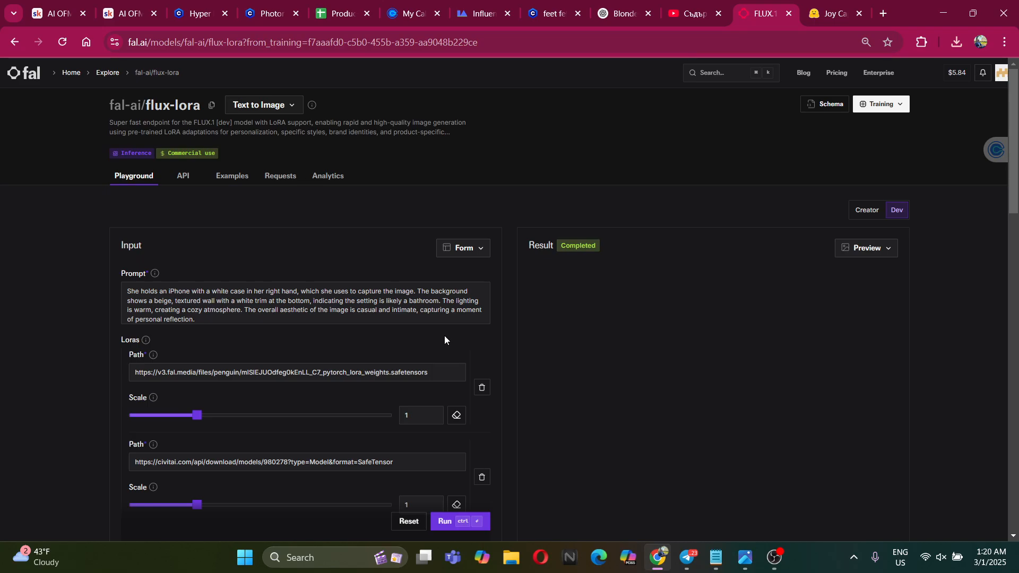
scroll(445, 335, "down", 4)
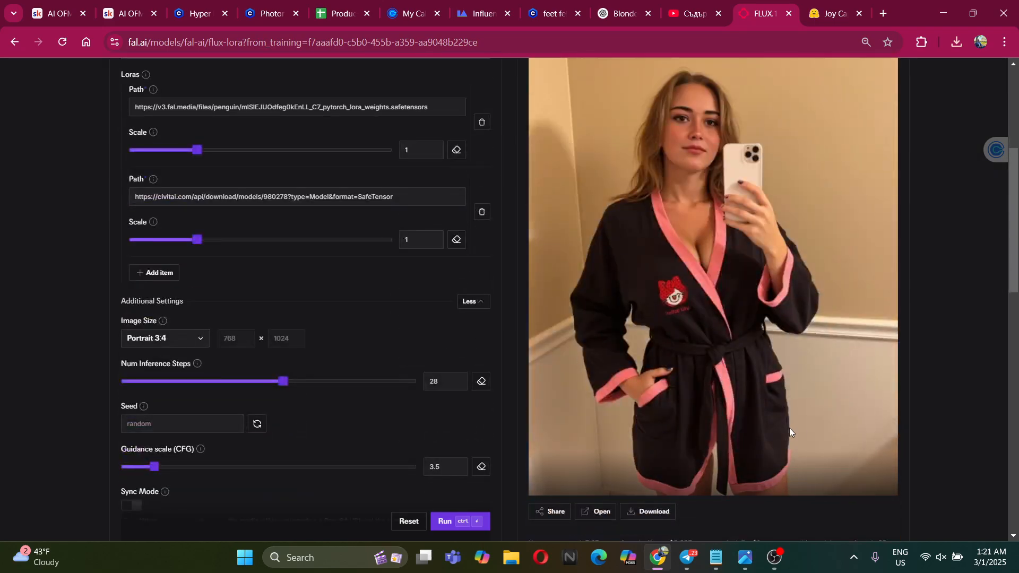
scroll(969, 366, "up", 1)
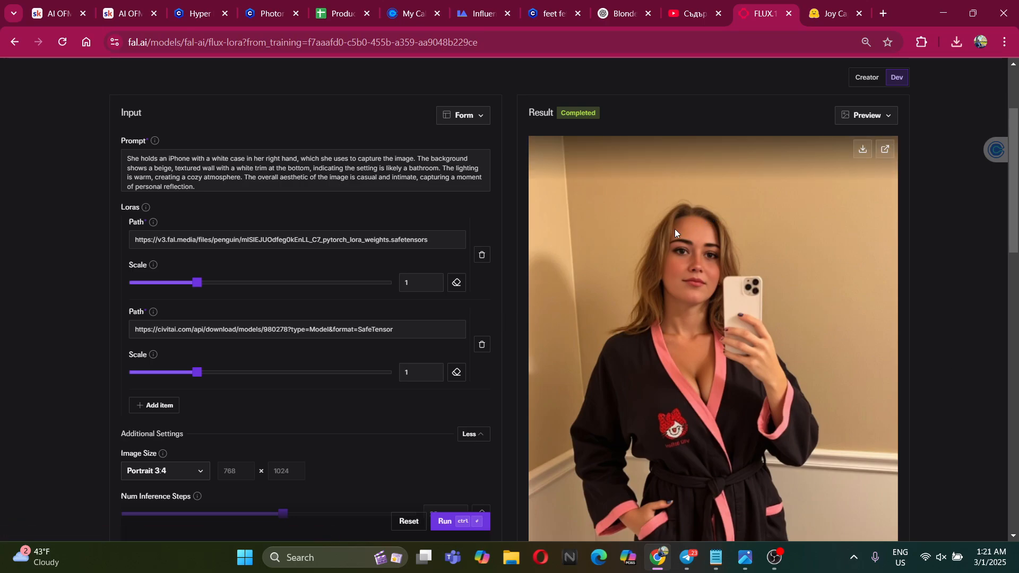
Save the second robe mirror selfie as a JPEG in the model's image folder
scroll(397, 197, "down", 2)
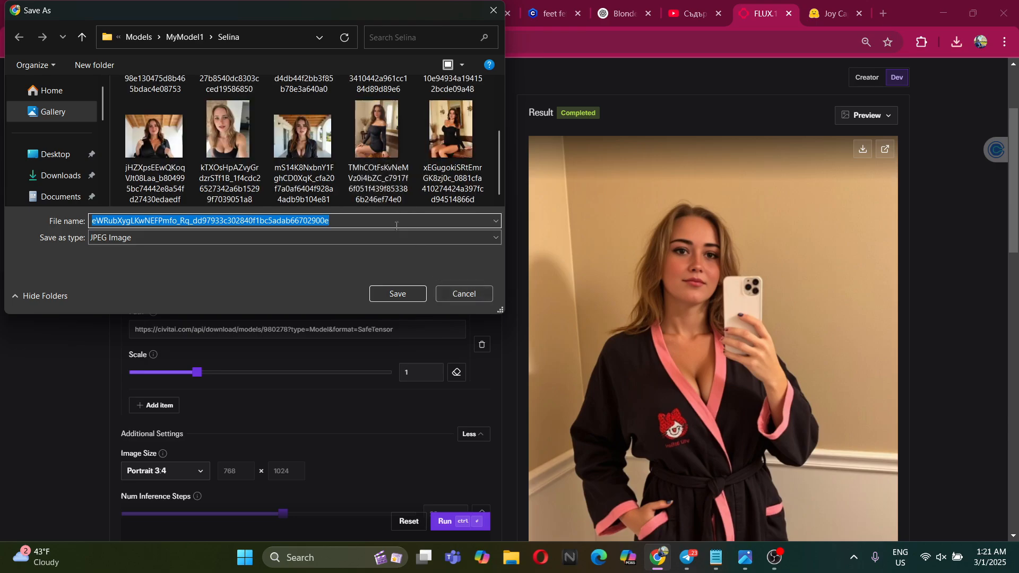
left_click(399, 294)
left_click(507, 229)
scroll(532, 243, "up", 3)
scroll(532, 243, "down", 2)
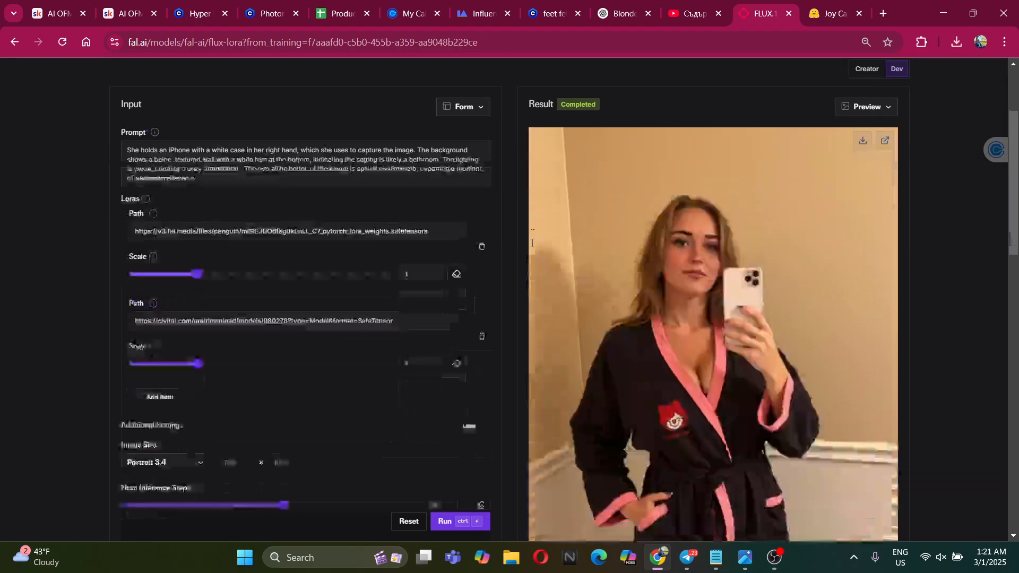
scroll(531, 243, "up", 2)
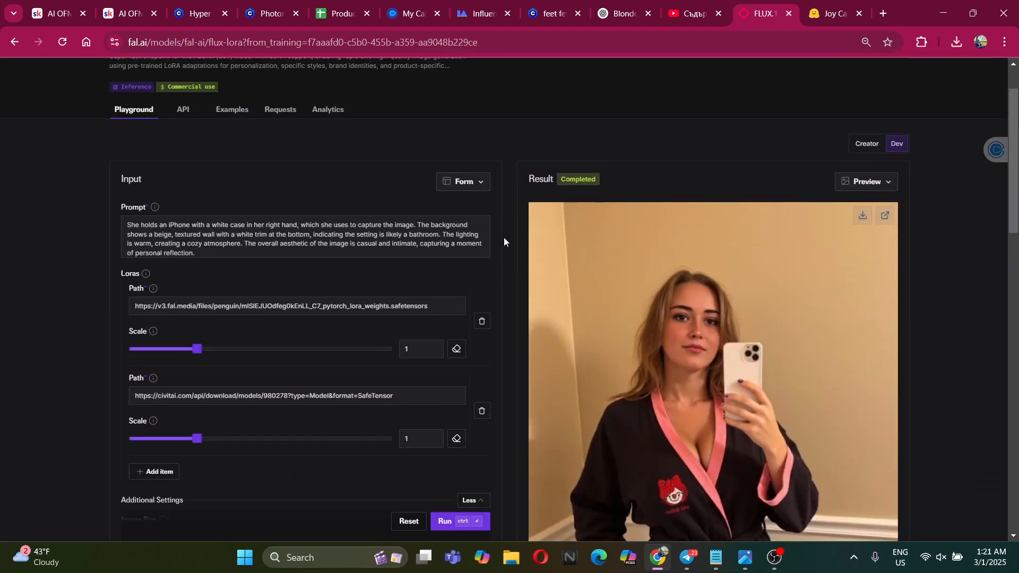
scroll(504, 237, "down", 4)
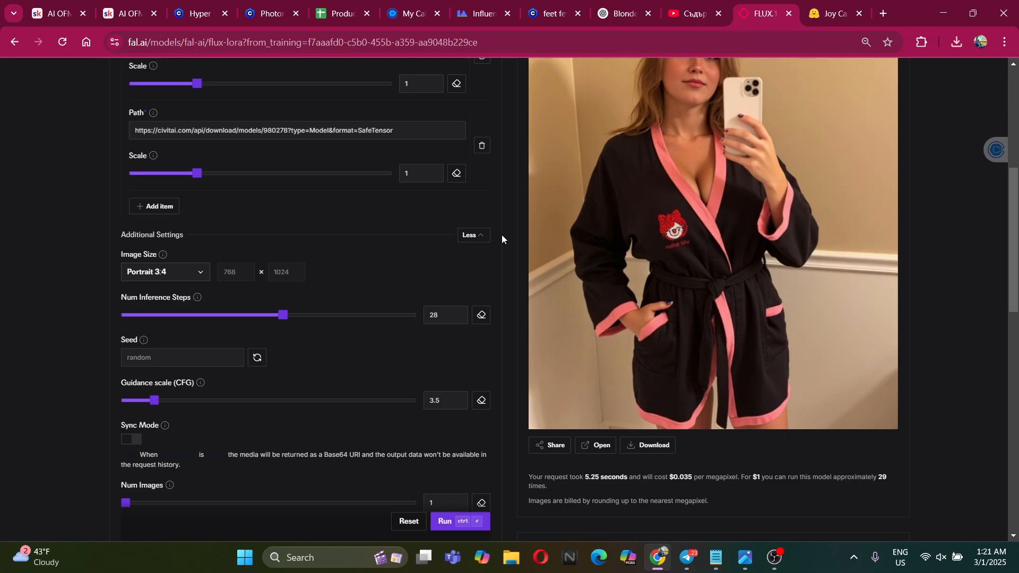
scroll(502, 234, "up", 2)
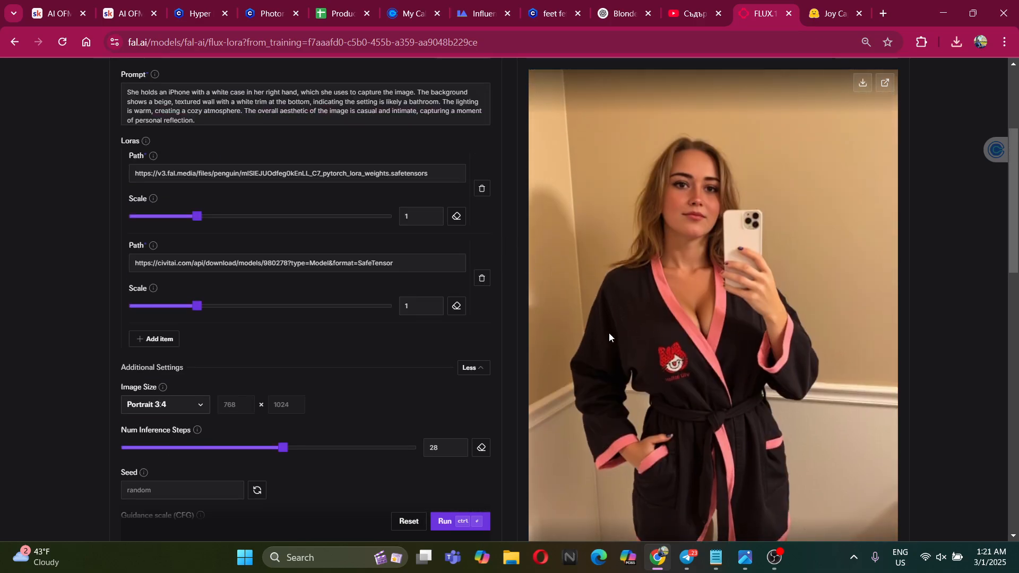
Examine the saved robe mirror selfie together with its prompt, LoRA and additional generation settings
scroll(512, 240, "up", 4)
scroll(494, 230, "down", 5)
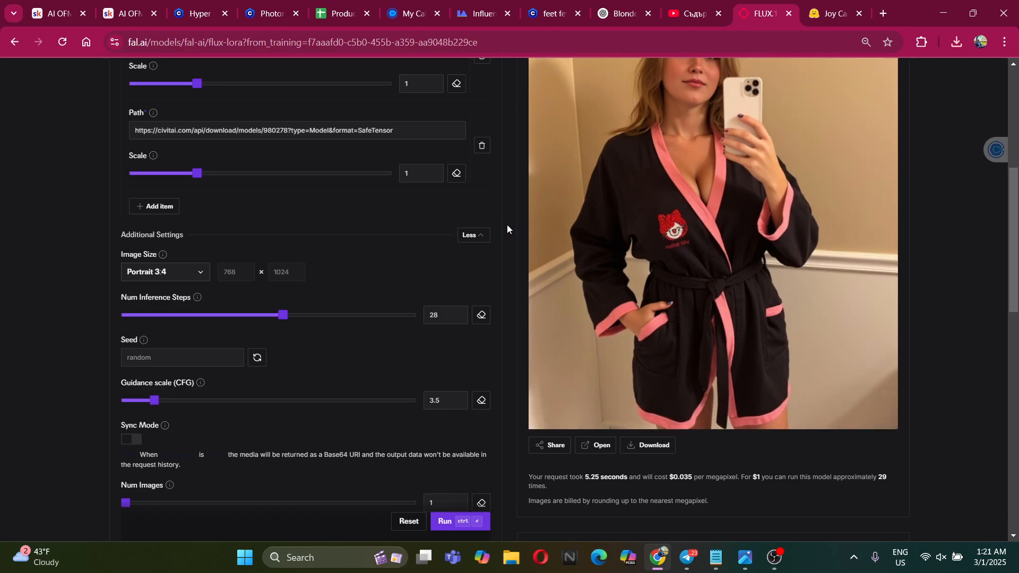
scroll(507, 224, "up", 5)
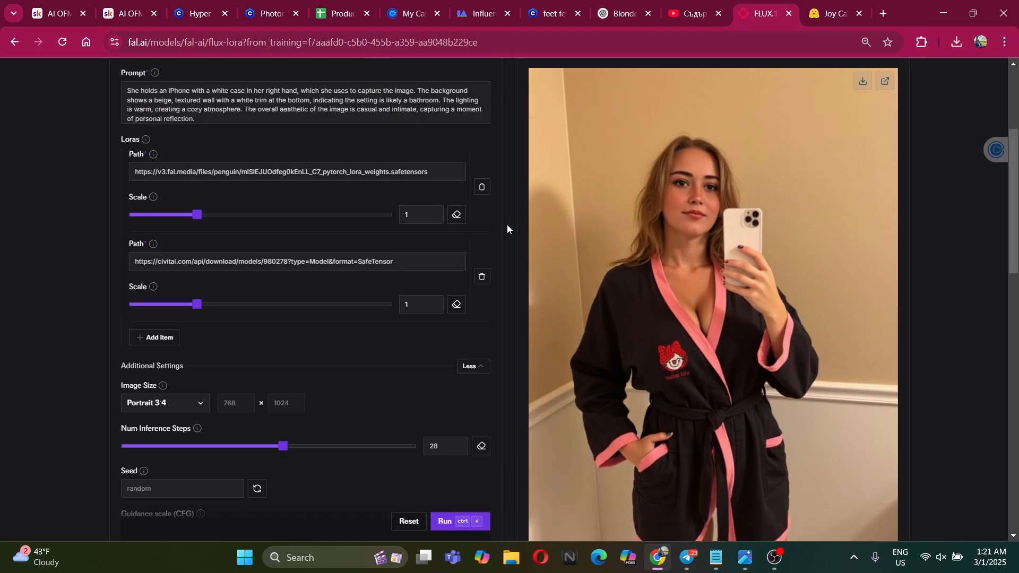
scroll(507, 224, "down", 4)
scroll(764, 274, "up", 5)
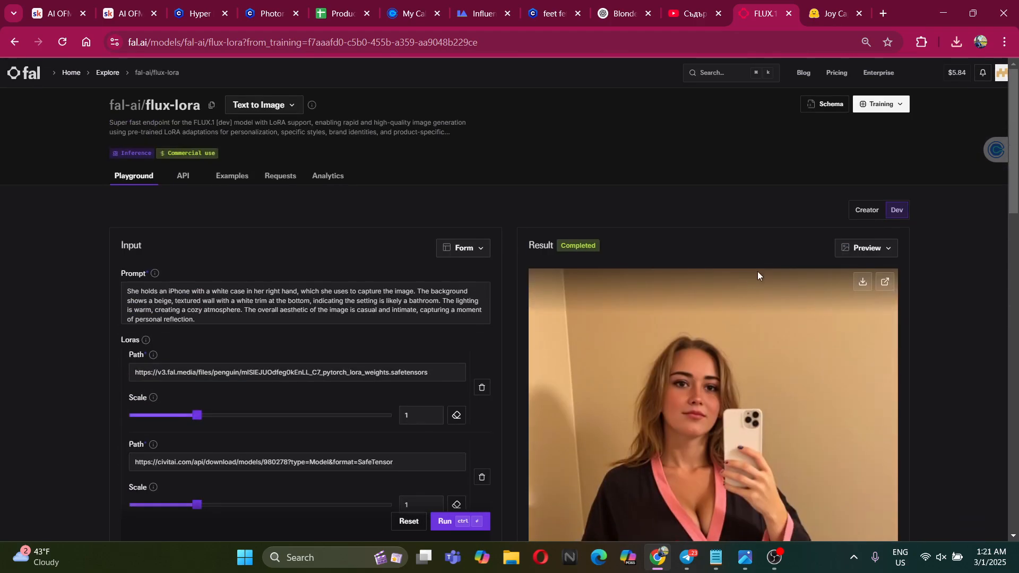
scroll(753, 274, "down", 4)
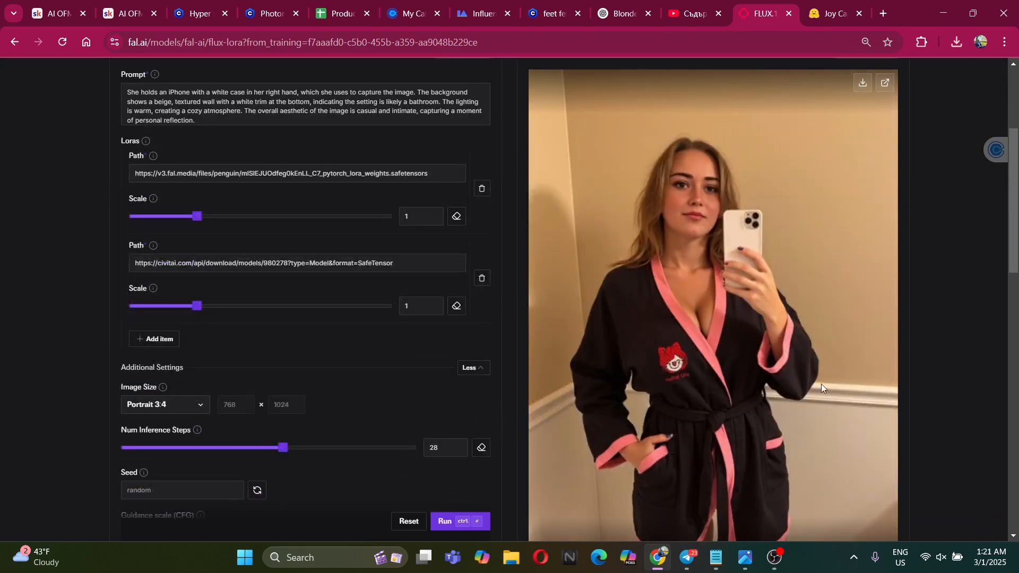
scroll(460, 345, "up", 4)
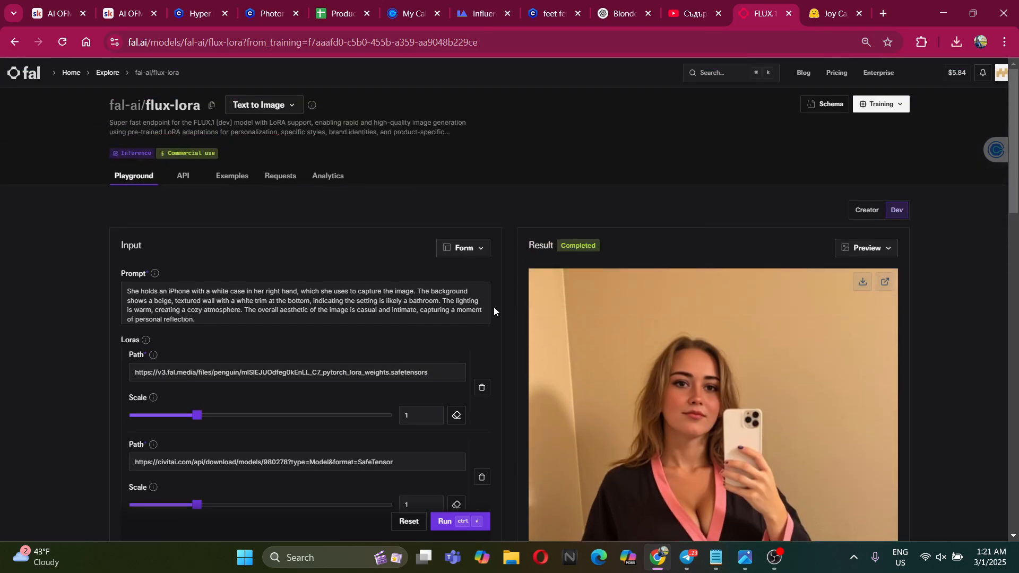
scroll(451, 314, "down", 10)
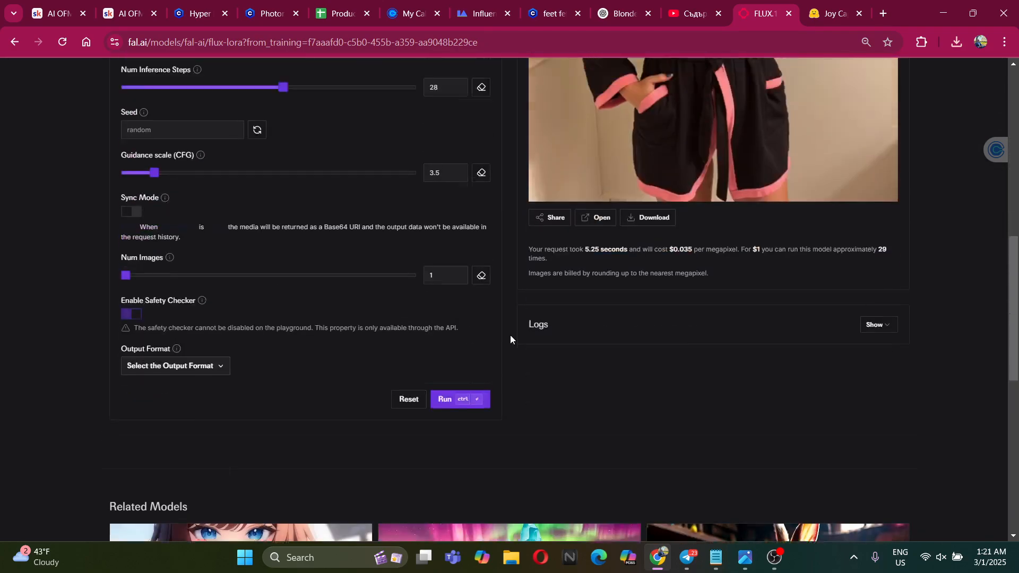
scroll(510, 335, "up", 10)
Copy the download link of Civitai's Photorealistic Skin No plastic [FLUX] LoRA and return to the flux-lora playground
left_click(222, 4)
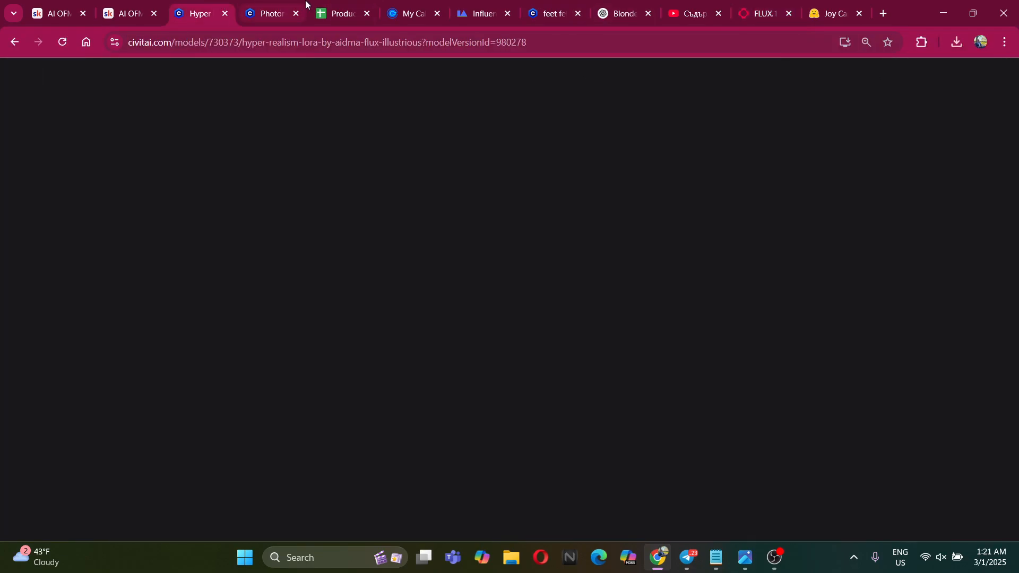
left_click(268, 11)
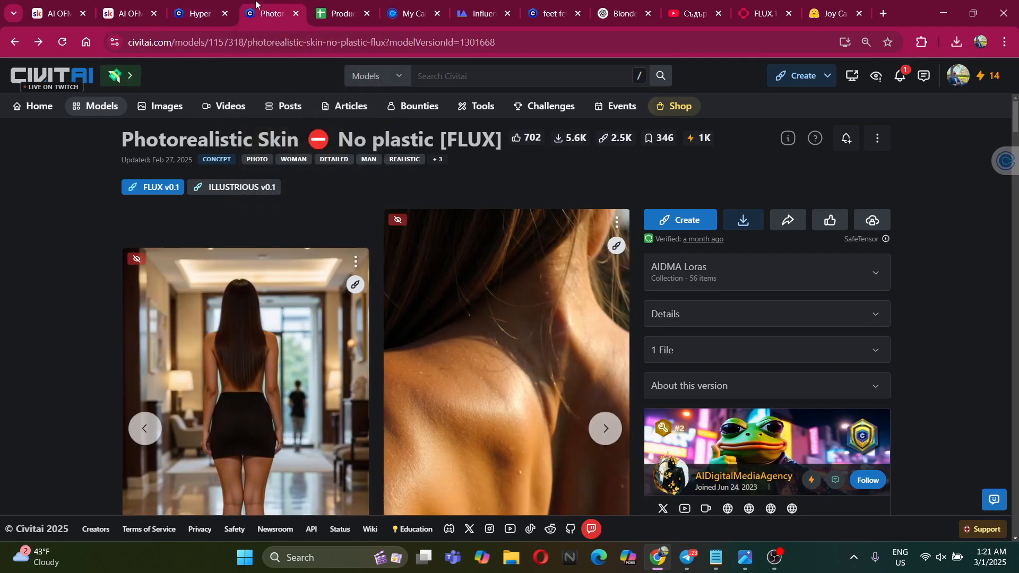
right_click(742, 219)
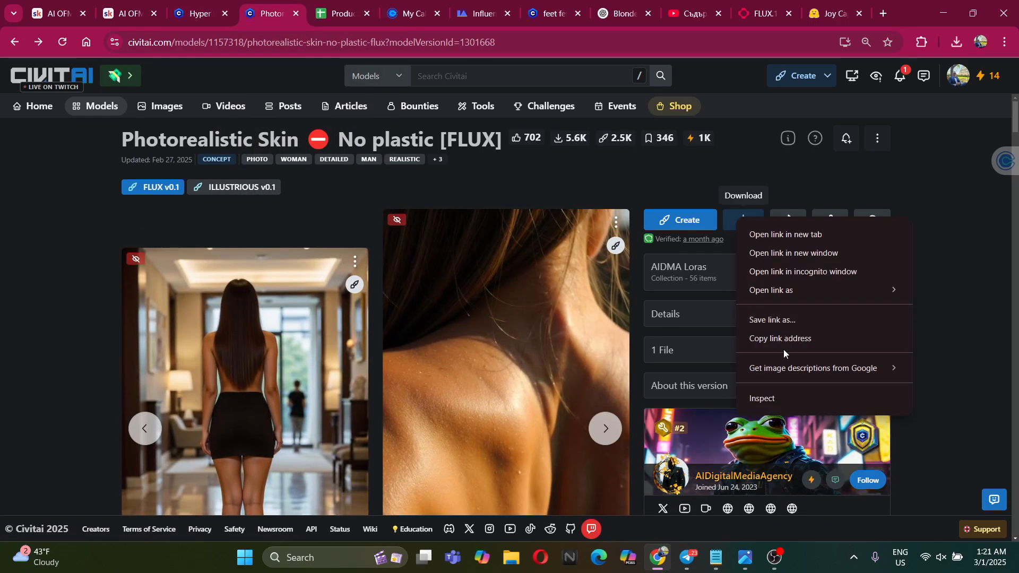
left_click(780, 338)
left_click(764, 13)
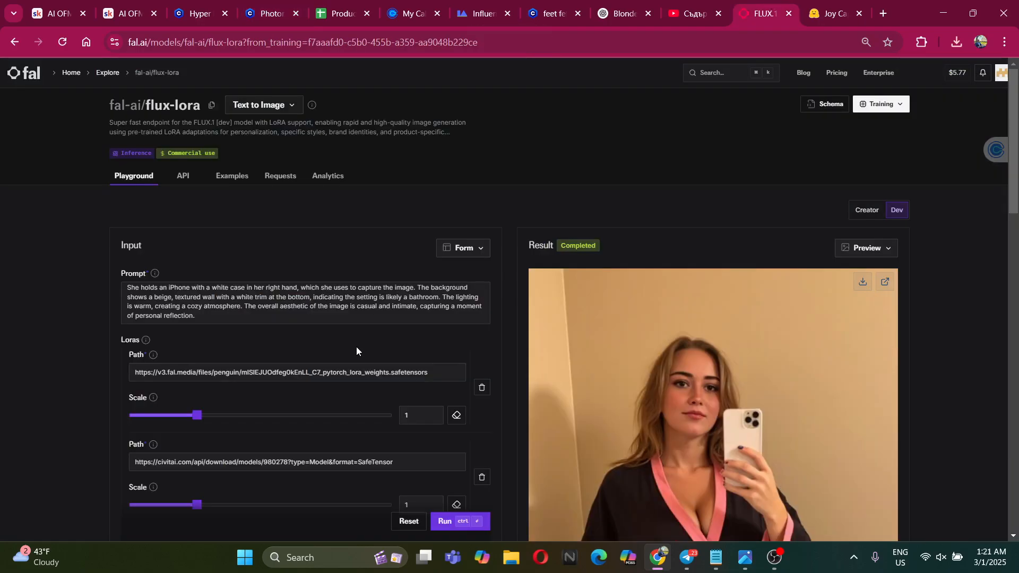
Replace the second LoRA path with the copied Photorealistic Skin link and generate an image at scale 1
scroll(329, 252, "down", 2)
left_click(311, 335)
key("ctrl+a")
key("BackSpace")
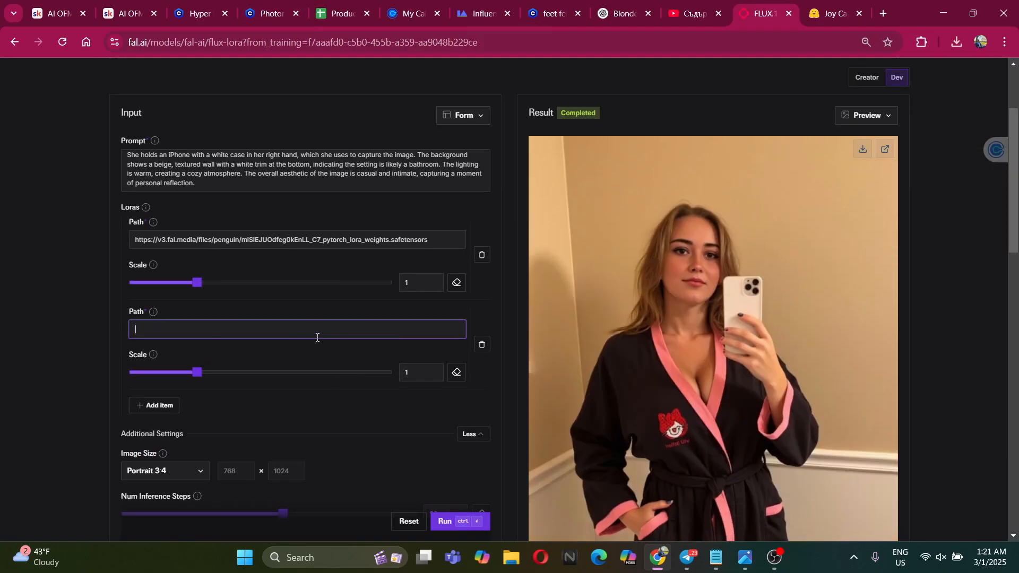
scroll(480, 500, "down", 3)
left_click(462, 521)
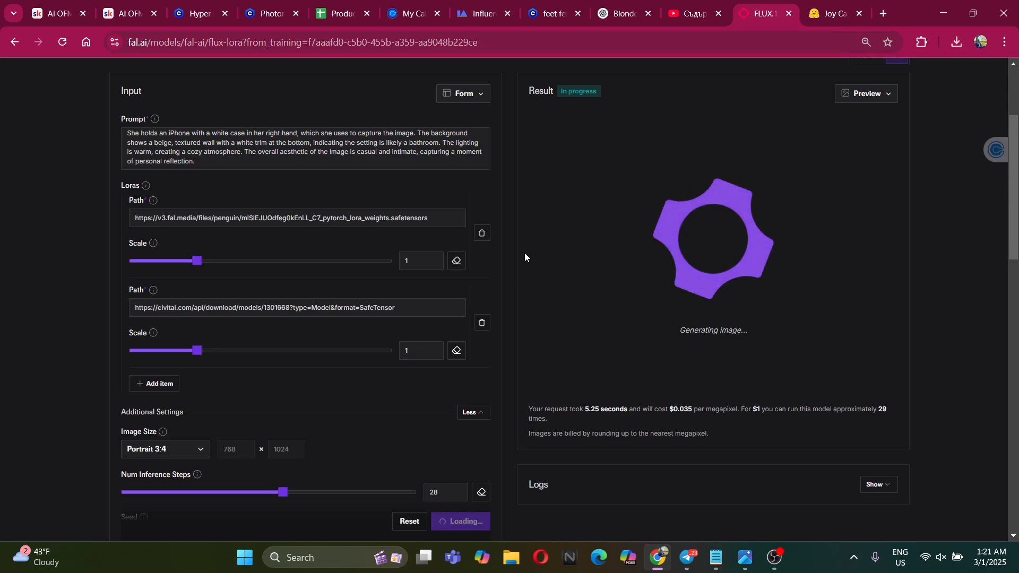
Check the prompt and inspect the image generated with the Photorealistic Skin LoRA
scroll(514, 294, "up", 3)
left_click(342, 291)
key("ctrl+a")
key("ctrl+v")
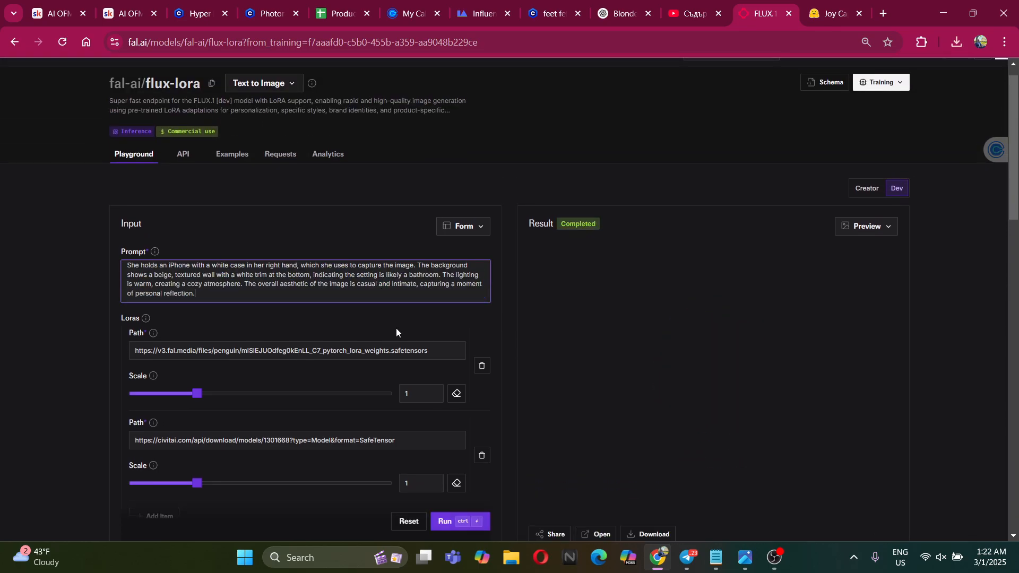
scroll(511, 313, "down", 5)
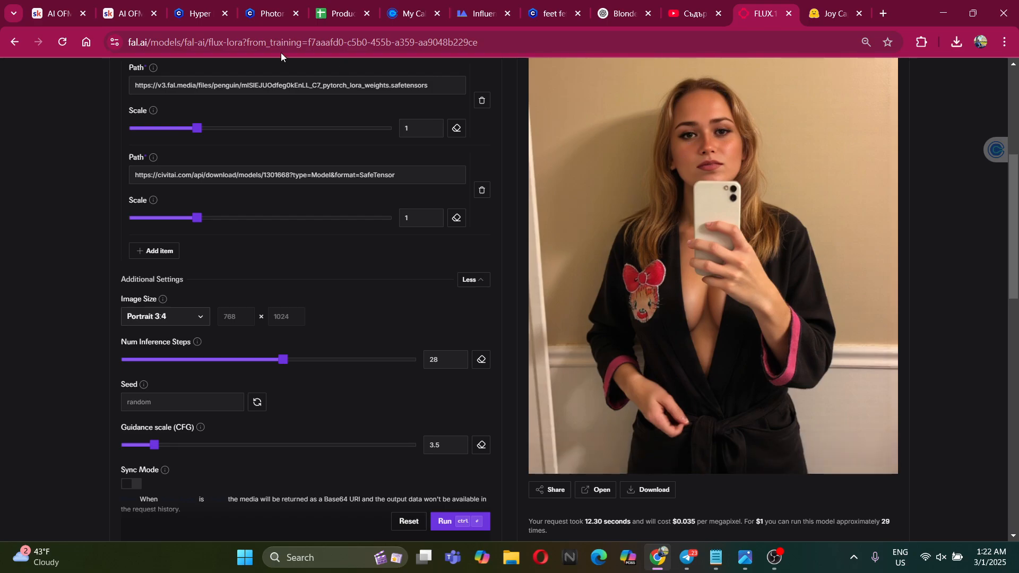
Copy the download link of Civitai's Hyper Realism Lora by aidma, version FLUX v0.3, and return to the flux-lora playground
left_click(192, 3)
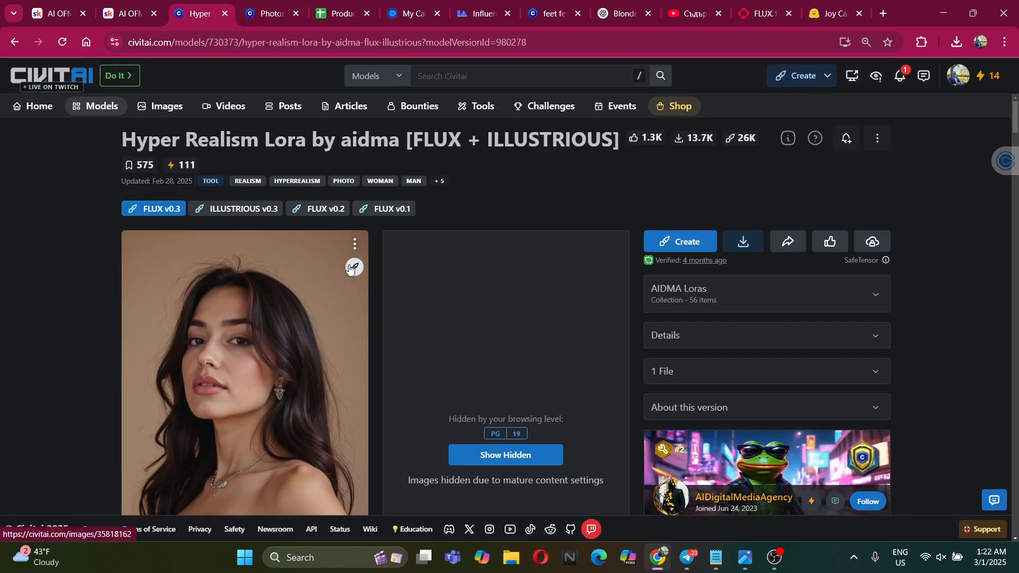
right_click(741, 245)
left_click(795, 366)
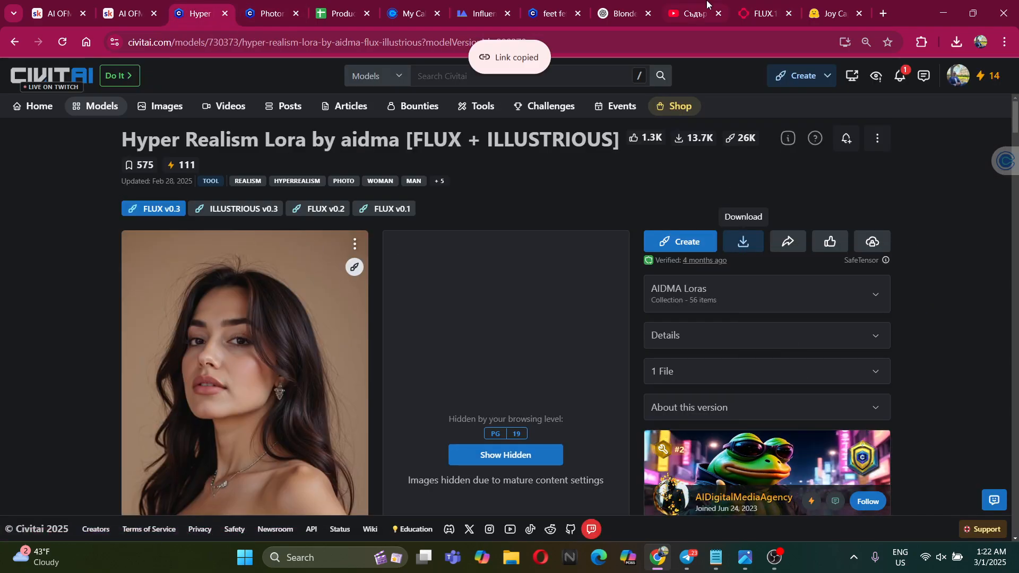
left_click(762, 13)
Replace the second LoRA path with the copied Hyper Realism link and generate an image with the same robe prompt
scroll(368, 256, "up", 3)
triple_click(344, 310)
key("BackSpace")
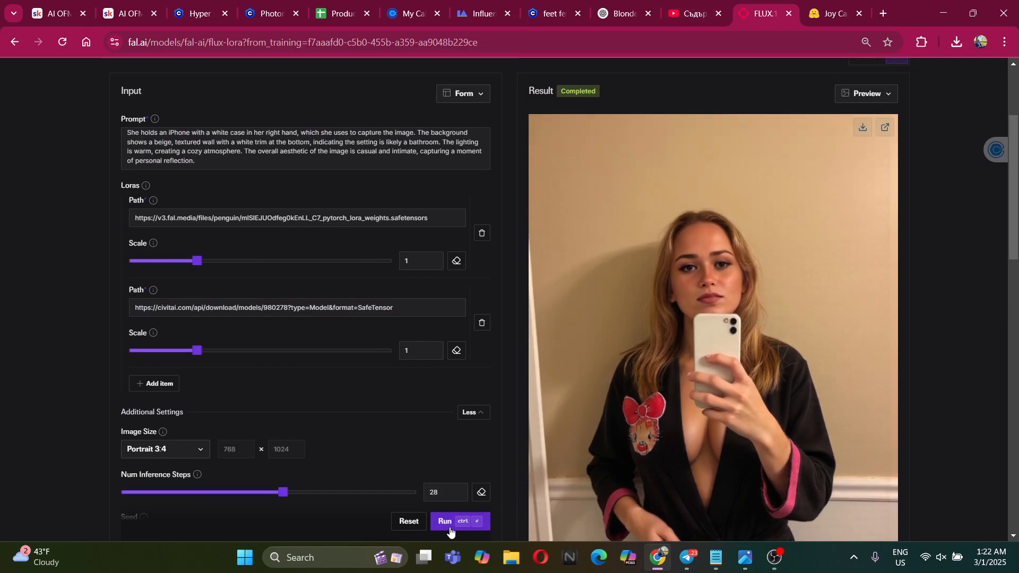
left_click(450, 525)
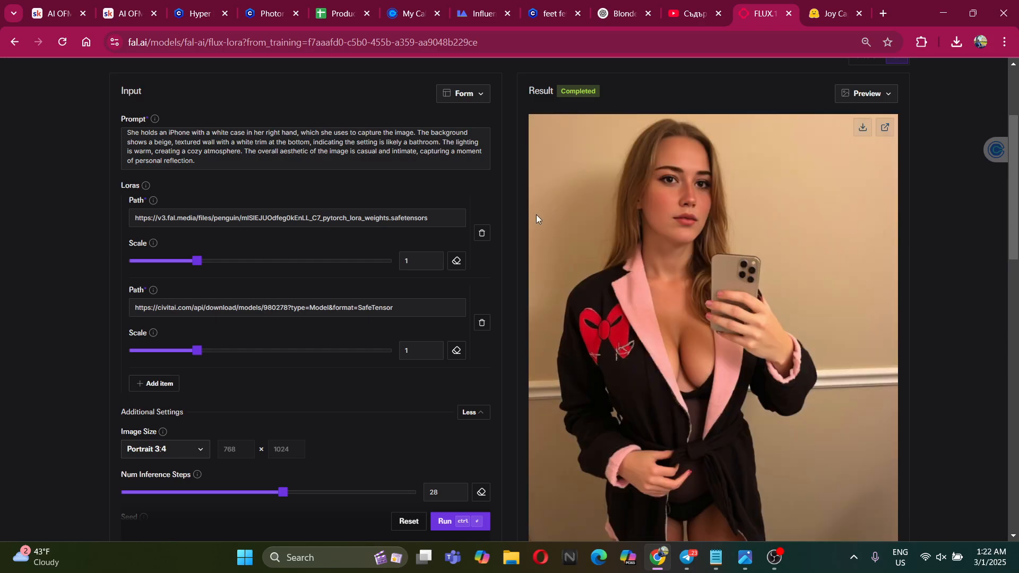
Examine the new robe selfie's face, hands, robe details and background at full length
scroll(897, 317, "down", 5)
scroll(889, 308, "up", 5)
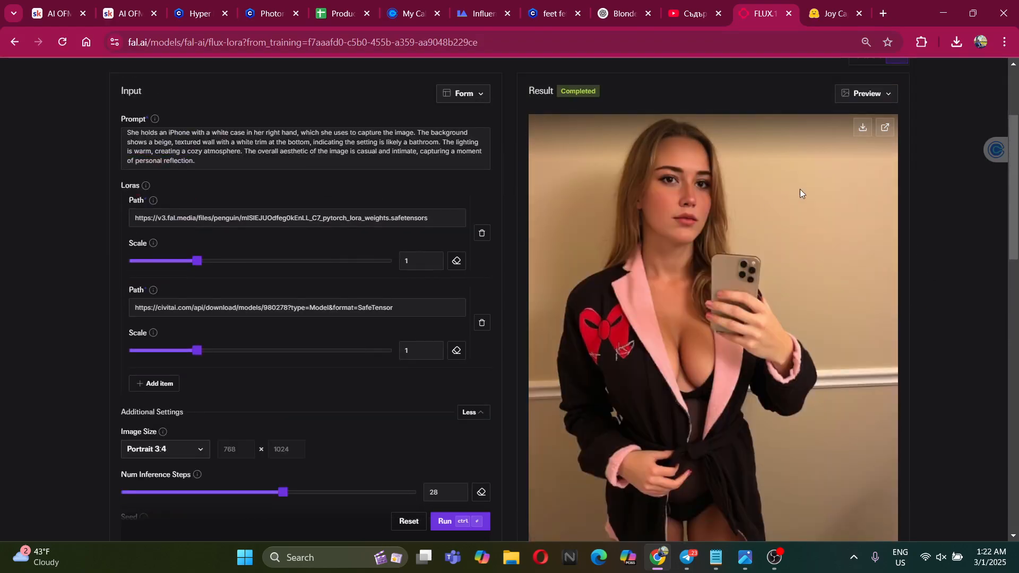
scroll(985, 375, "down", 6)
scroll(983, 375, "up", 5)
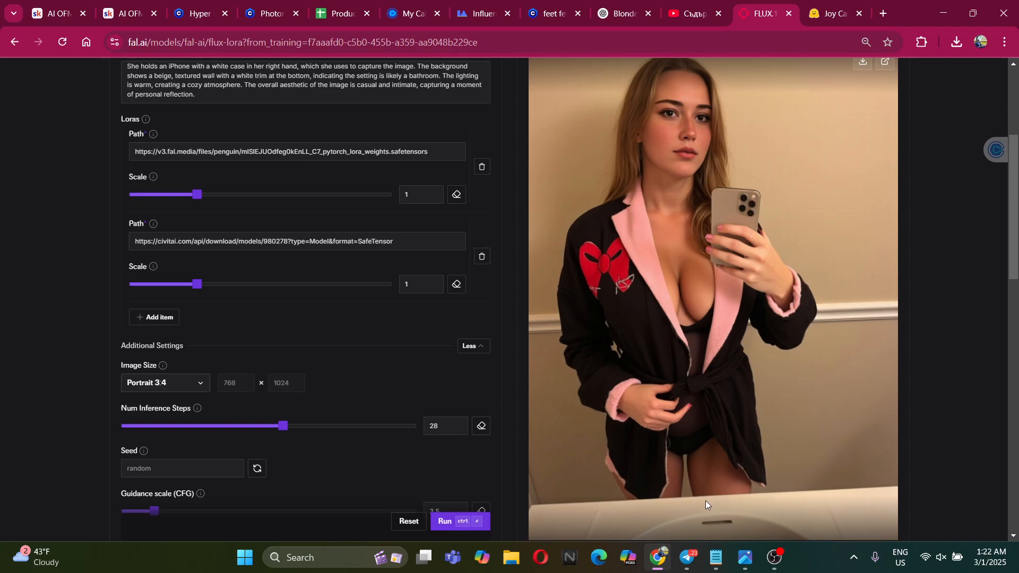
scroll(817, 302, "up", 2)
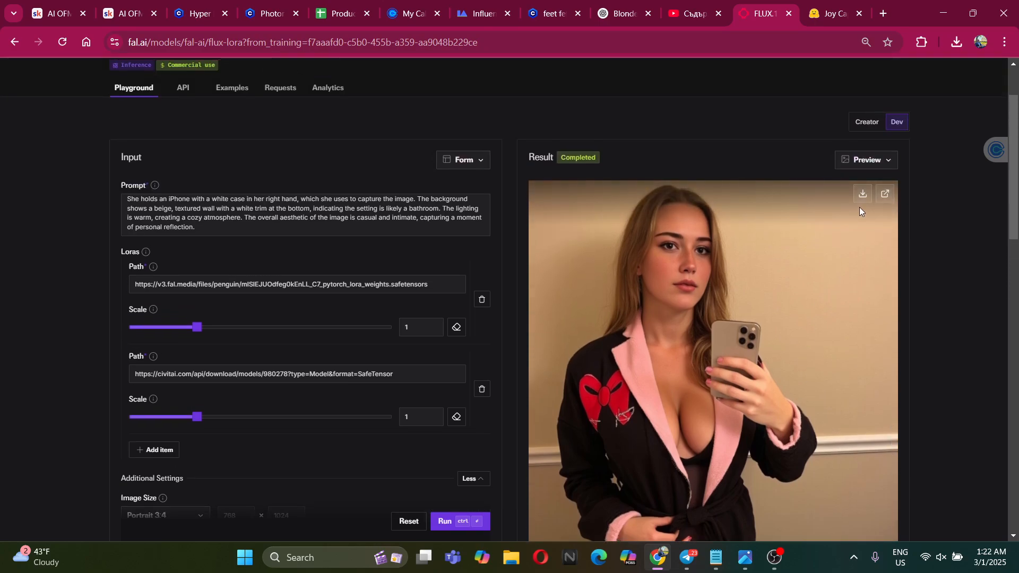
scroll(690, 418, "down", 1)
scroll(651, 409, "down", 1)
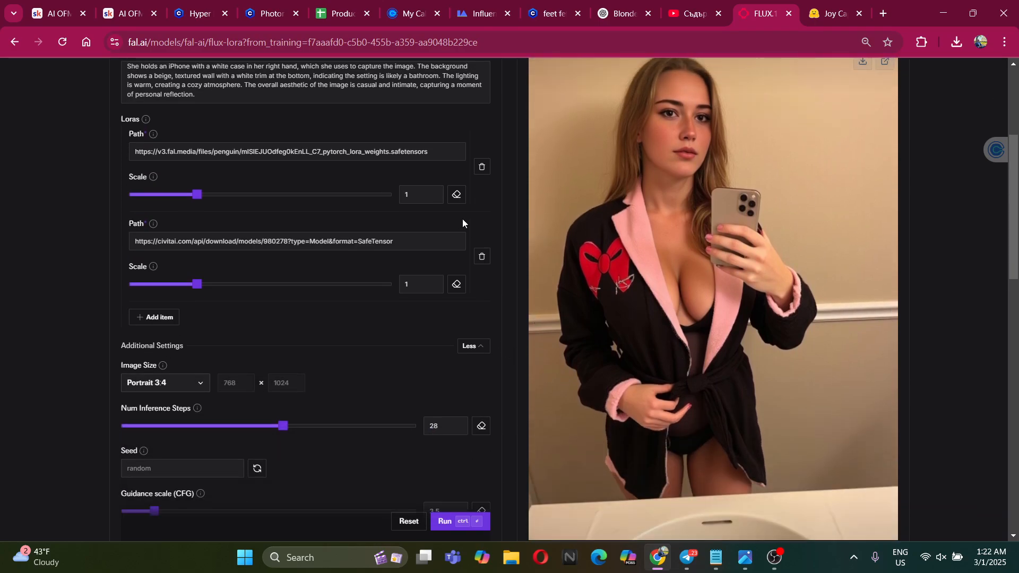
scroll(656, 215, "up", 1)
scroll(653, 214, "down", 2)
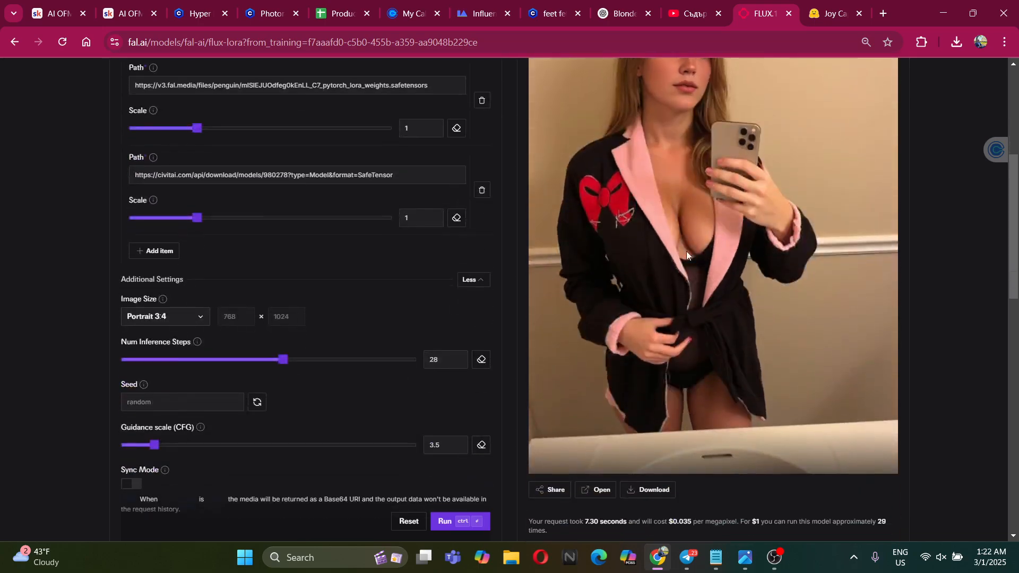
scroll(452, 212, "up", 3)
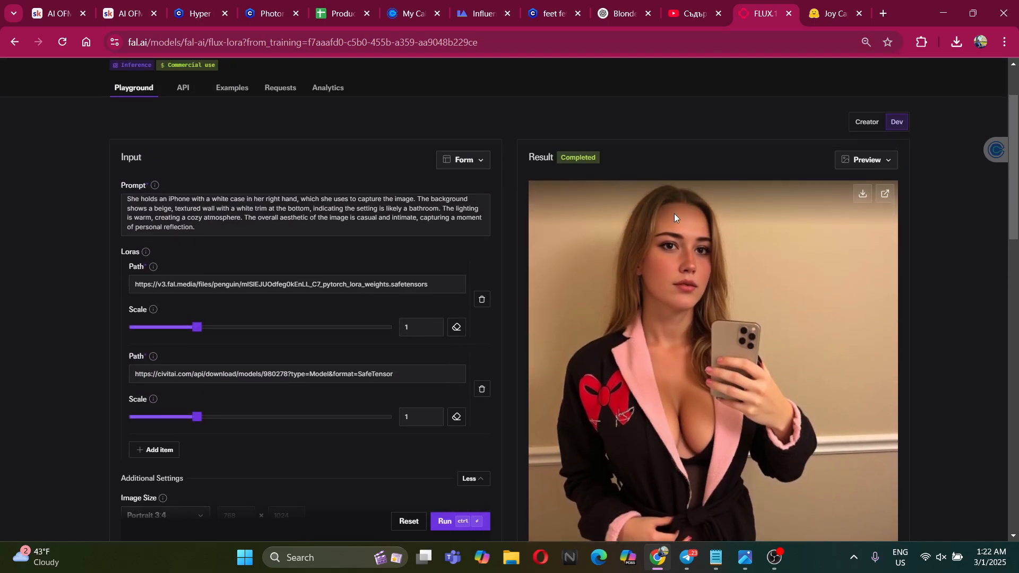
scroll(642, 225, "down", 2)
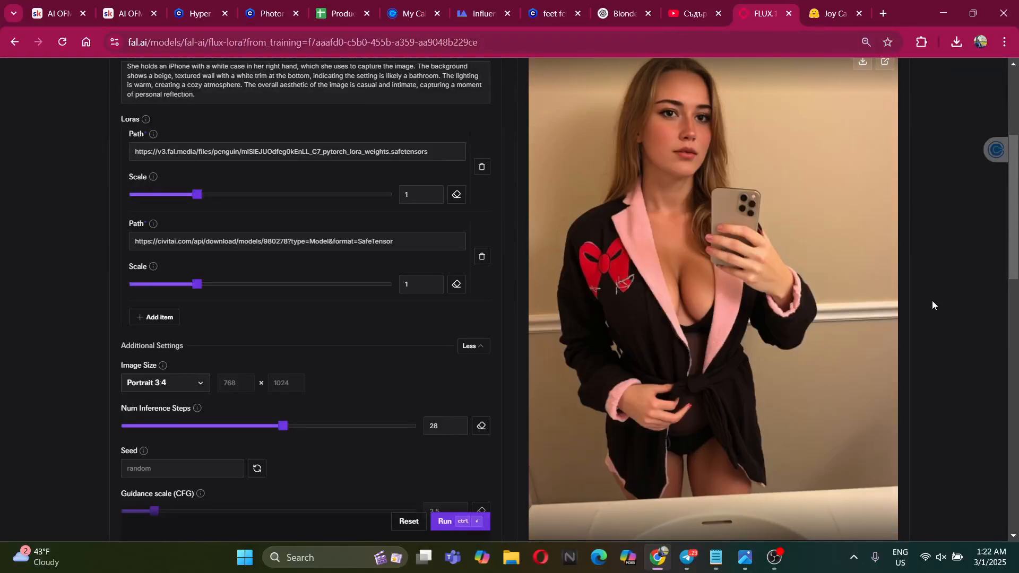
Save the robe selfie with the red bow and sink as a JPEG in the model's image folder
scroll(769, 336, "up", 2)
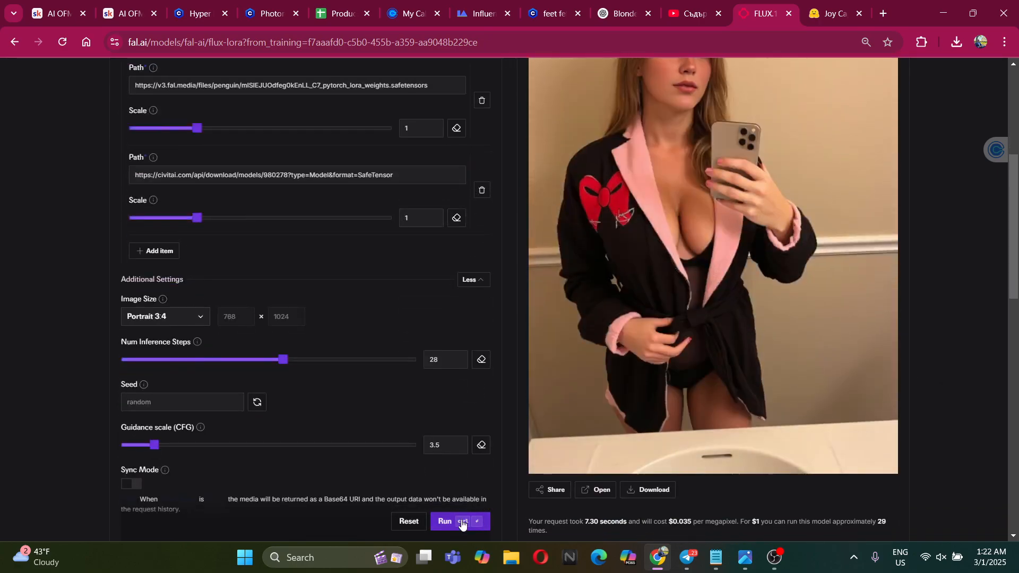
scroll(997, 376, "up", 5)
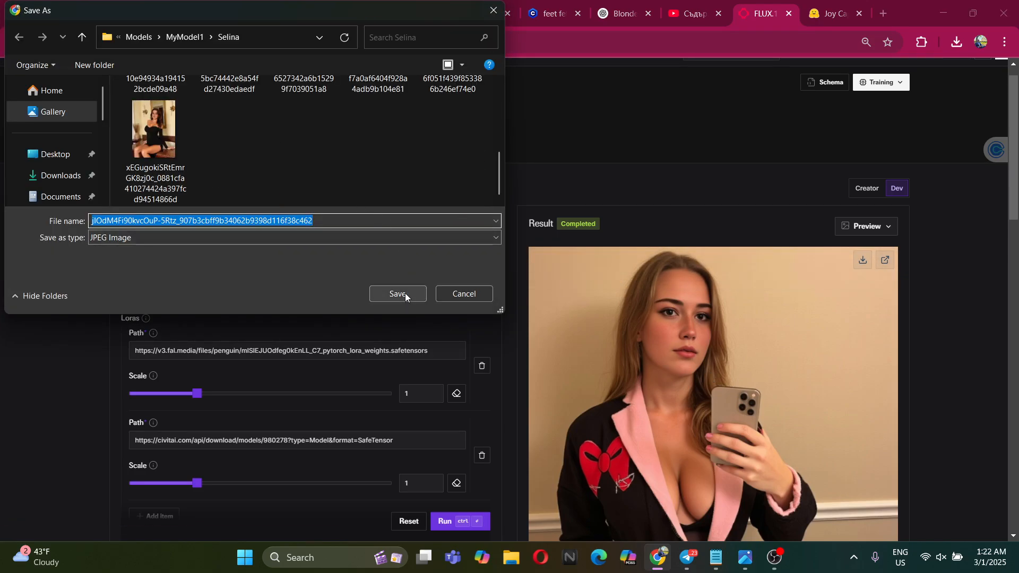
left_click(405, 293)
Generate another robe selfie with the unchanged prompt and Hyper Realism LoRA, and inspect the result
scroll(511, 281, "down", 6)
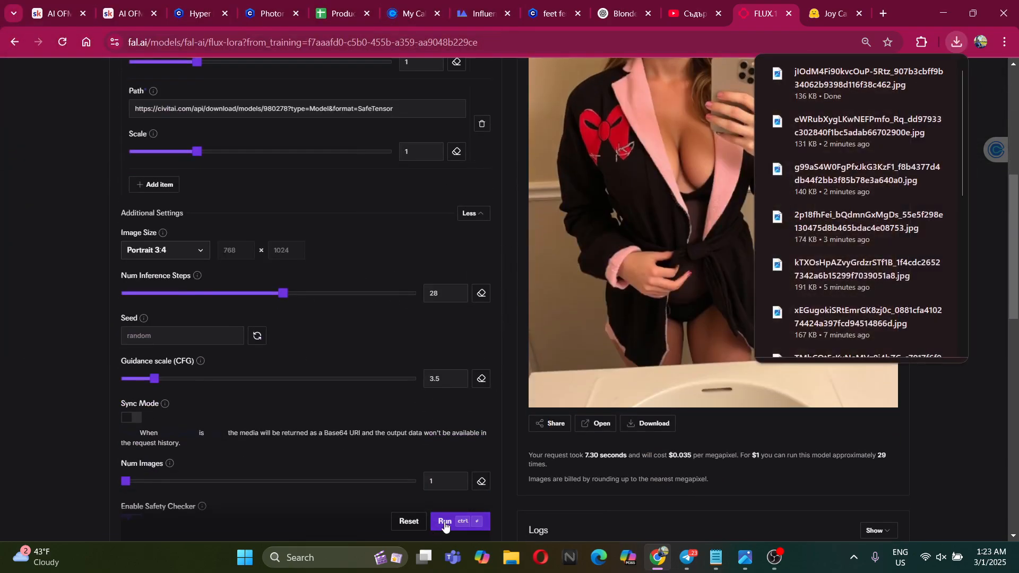
left_click(449, 522)
scroll(506, 349, "up", 7)
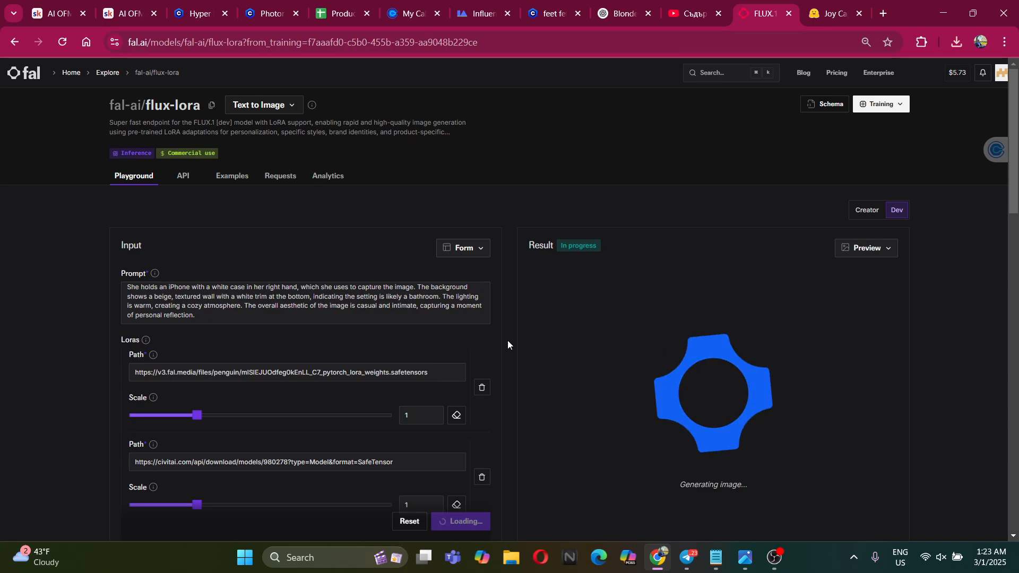
scroll(508, 344, "down", 3)
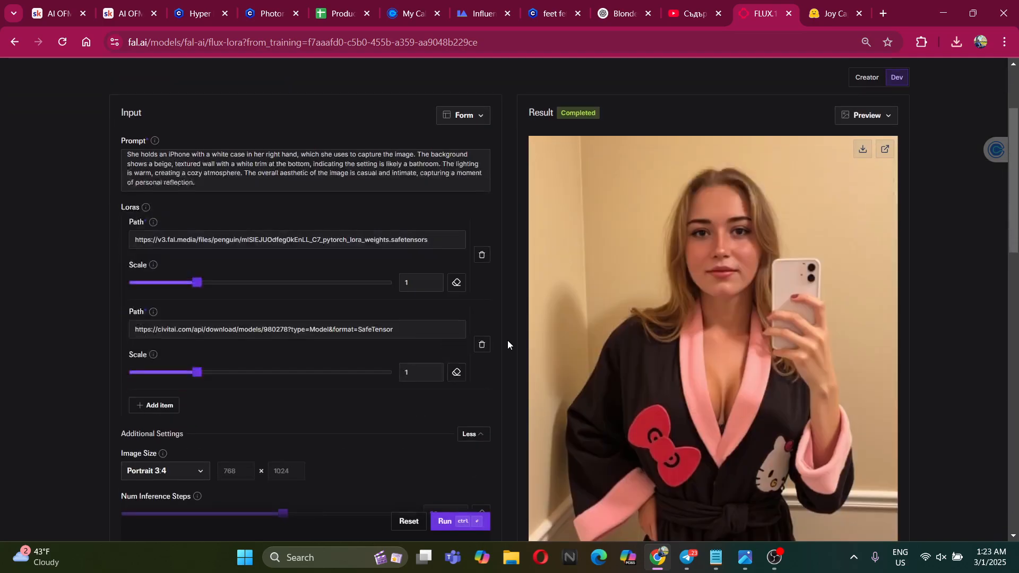
scroll(580, 378, "down", 6)
scroll(957, 362, "up", 6)
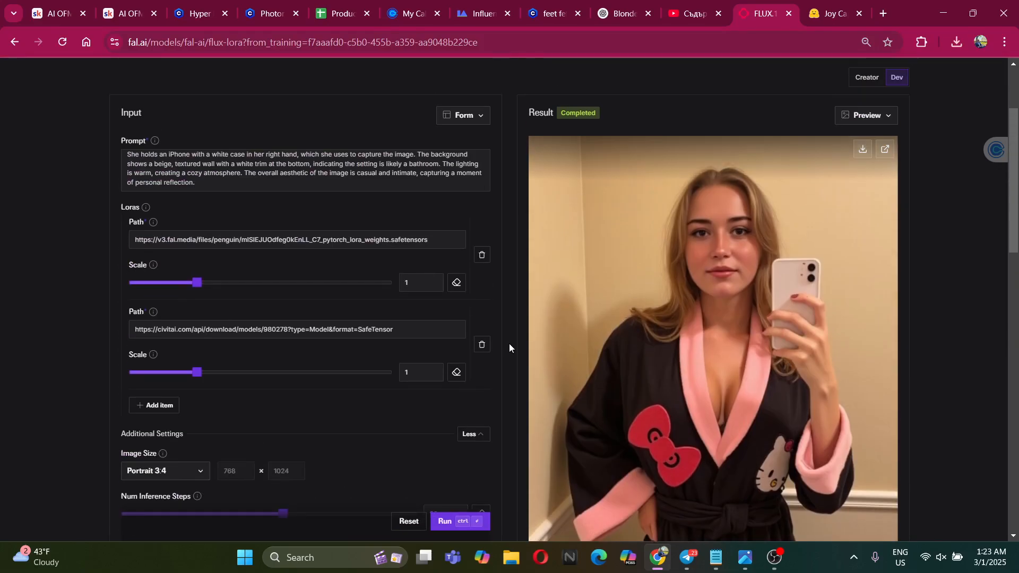
scroll(444, 362, "down", 4)
scroll(446, 481, "up", 1)
scroll(446, 480, "down", 1)
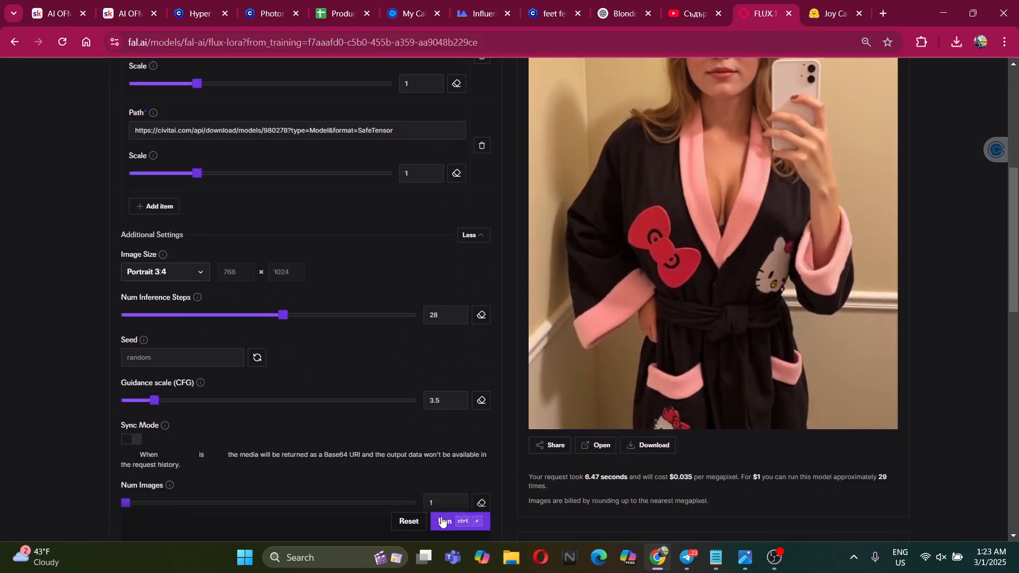
Run the same prompt and LoRA settings once more to produce a further robe selfie variation
left_click(456, 520)
scroll(375, 367, "up", 4)
scroll(375, 366, "up", 3)
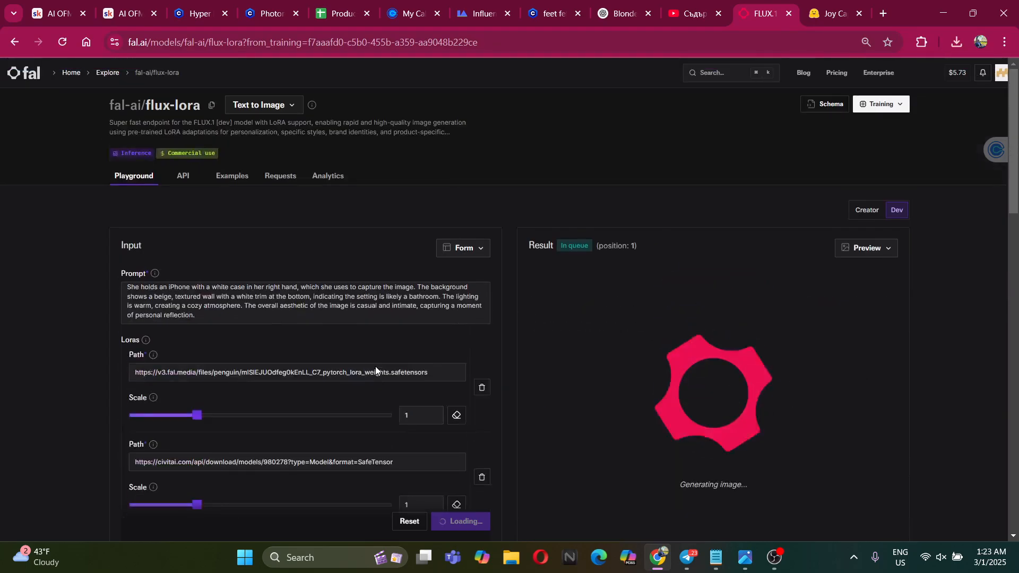
scroll(375, 367, "down", 3)
scroll(375, 367, "up", 1)
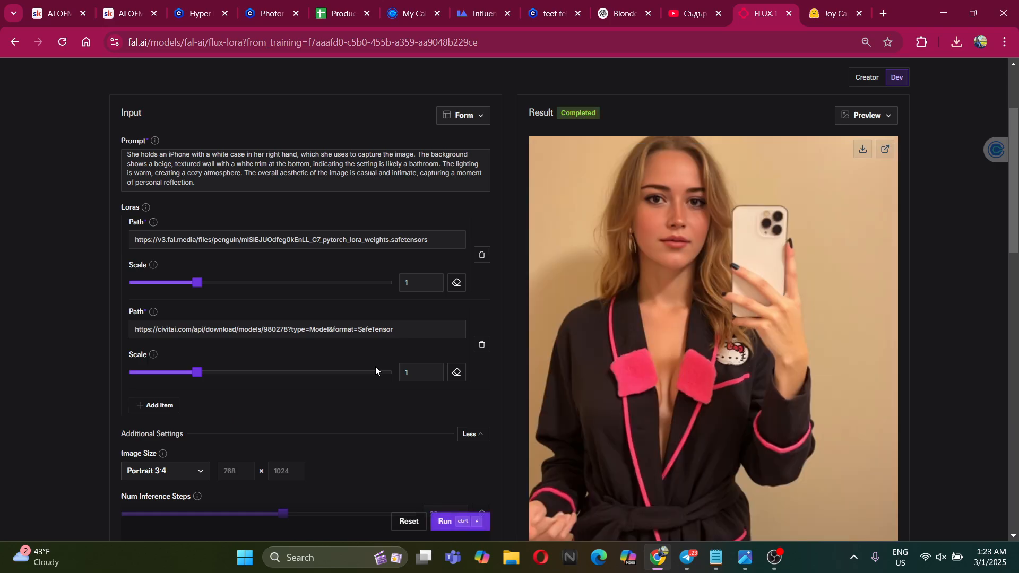
Save the new pink-trimmed robe selfie as a JPEG in the model's image folder
scroll(594, 383, "down", 3)
scroll(896, 421, "up", 5)
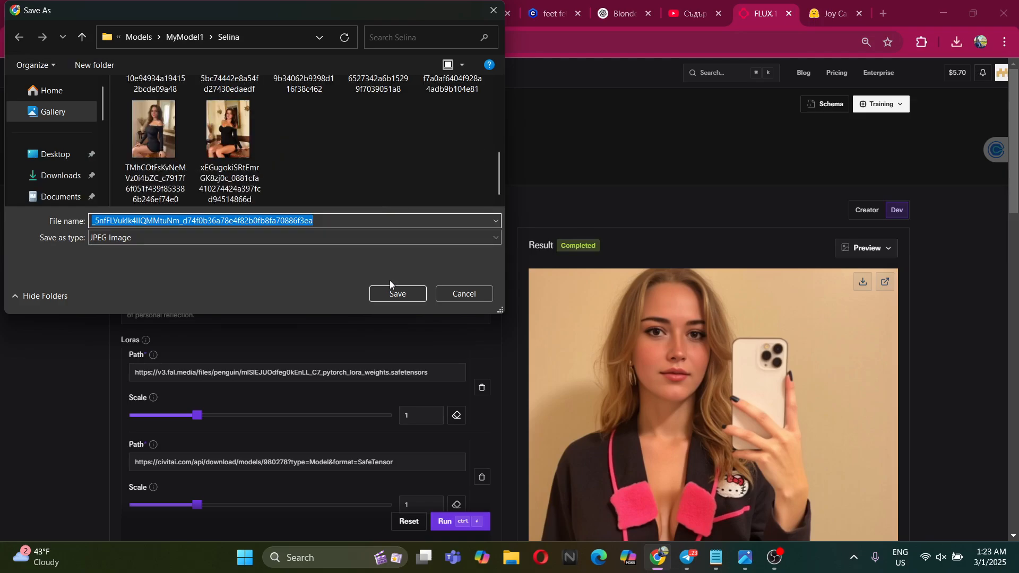
left_click(398, 292)
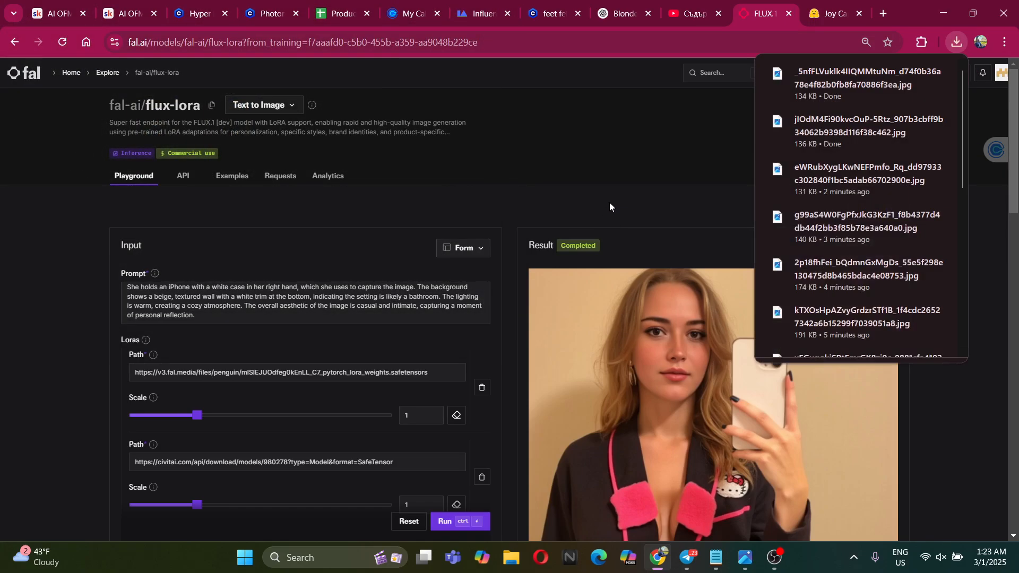
scroll(486, 302, "down", 5)
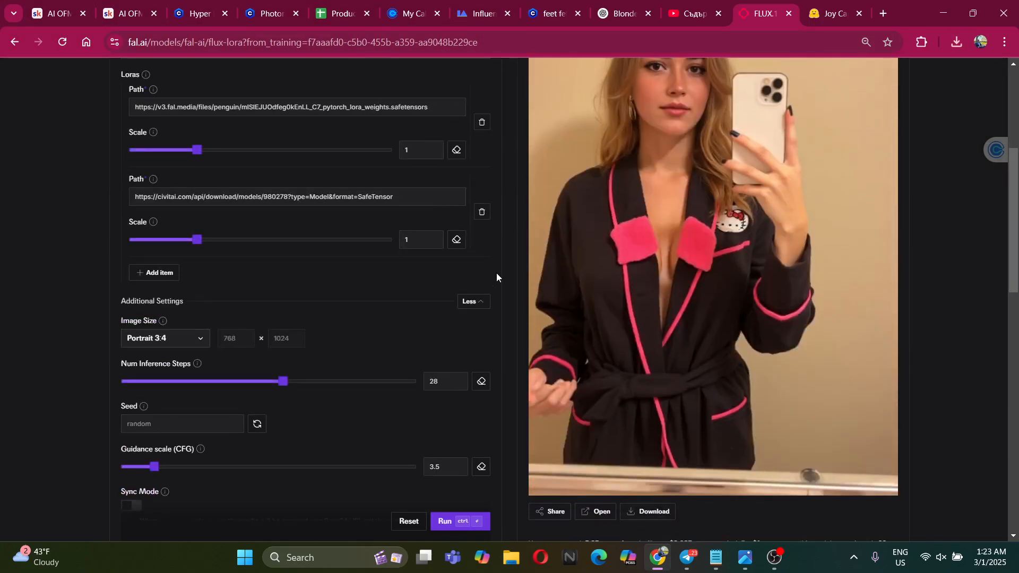
scroll(495, 276, "up", 5)
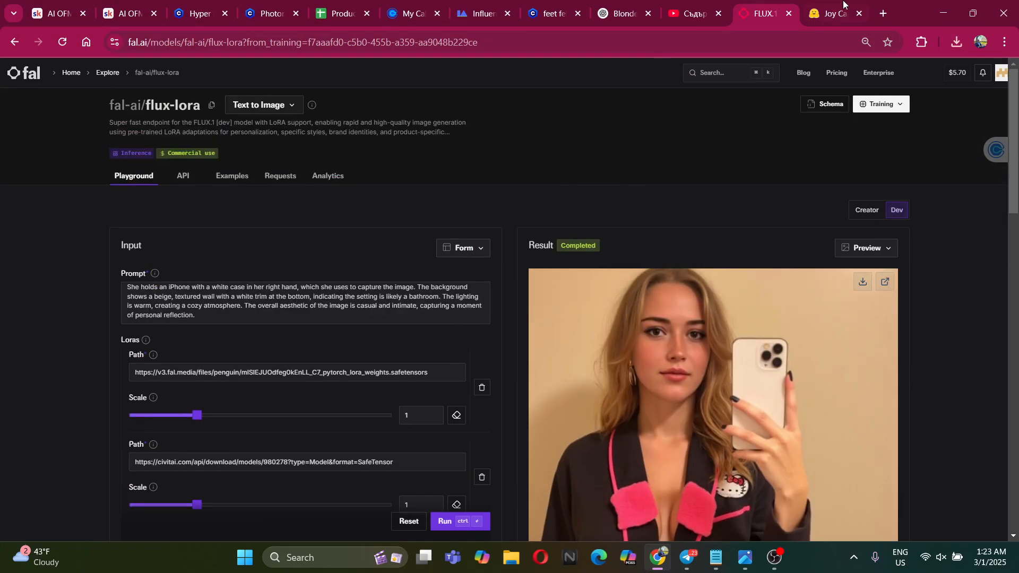
Switch to JoyCaption, clear the previous input image and browse the current reference folder for a new photo
left_click(832, 5)
left_click(487, 143)
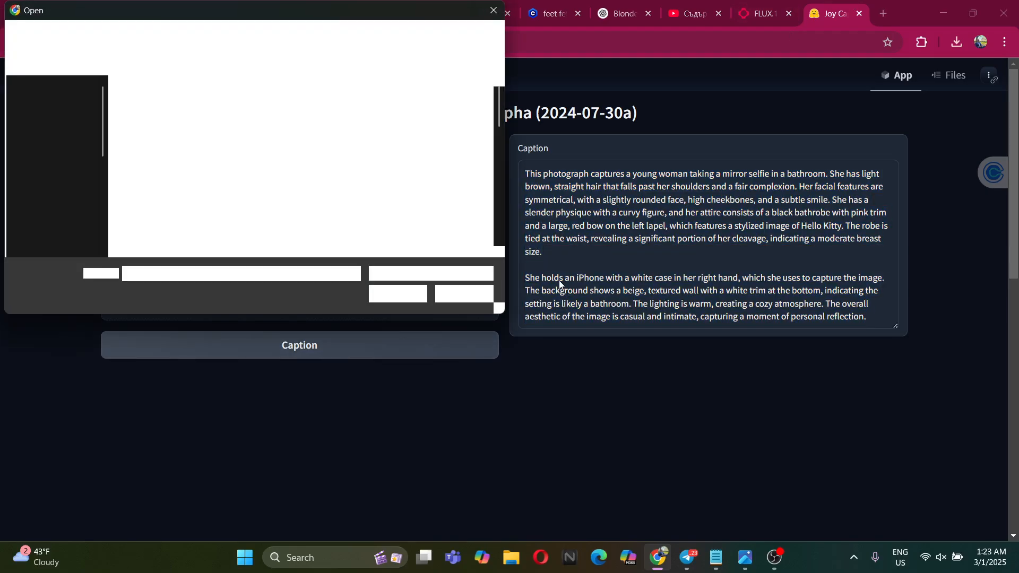
scroll(399, 194, "down", 1)
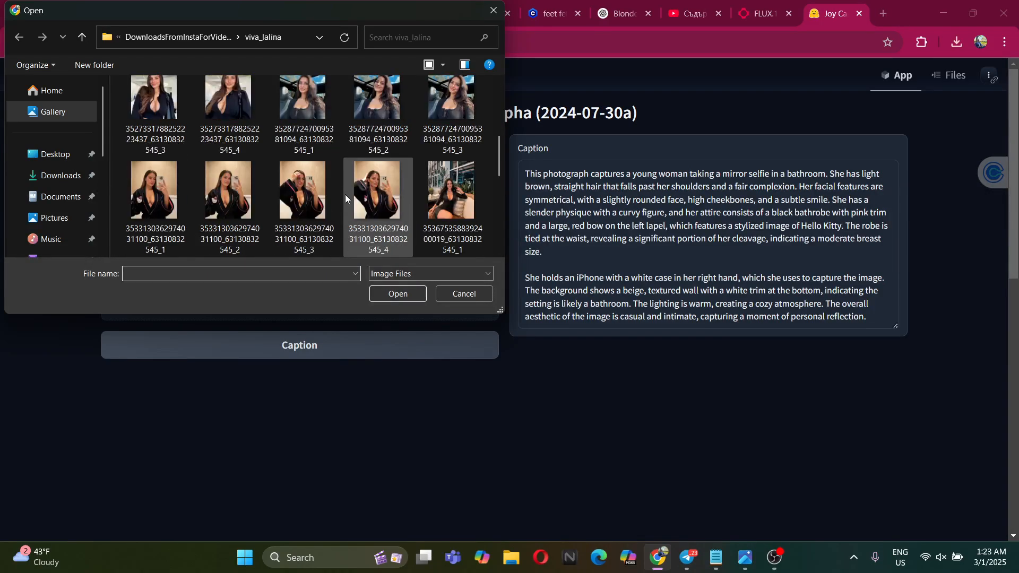
scroll(345, 194, "down", 1)
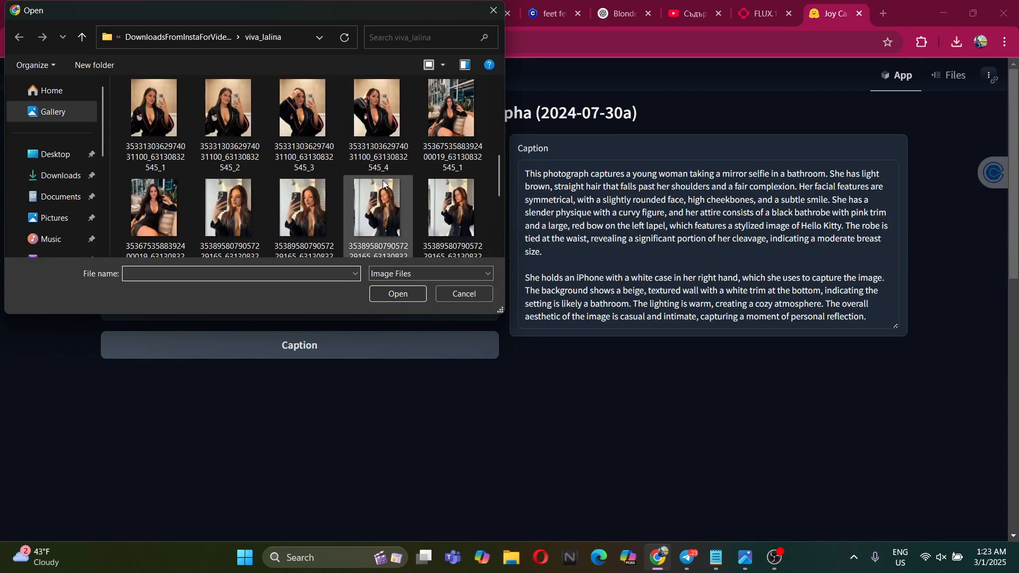
scroll(254, 168, "up", 3)
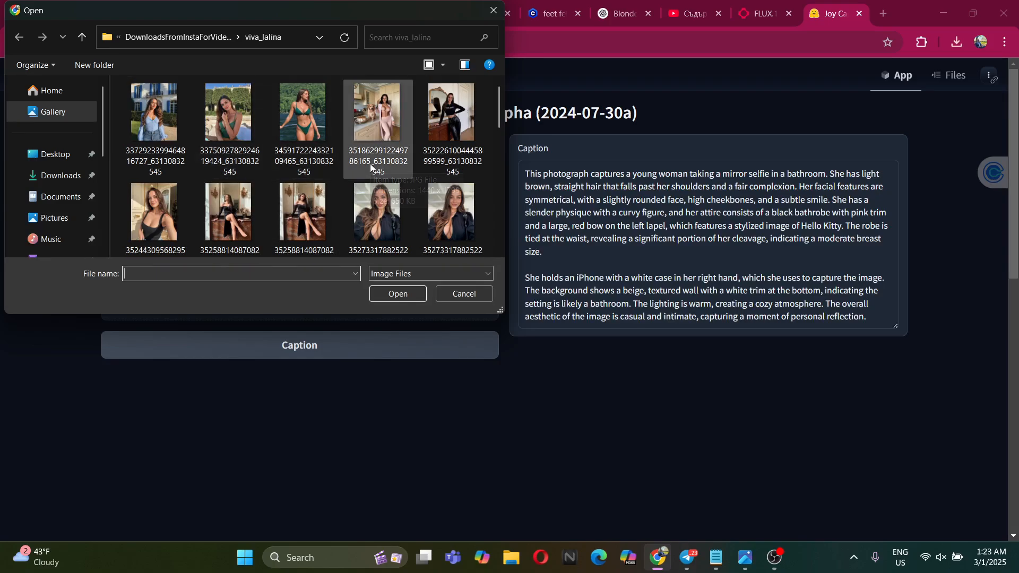
Open the DownloadsFromInstaForVideoCreation folder on the Desktop and look through its screenshots for a reference photo
left_click(51, 174)
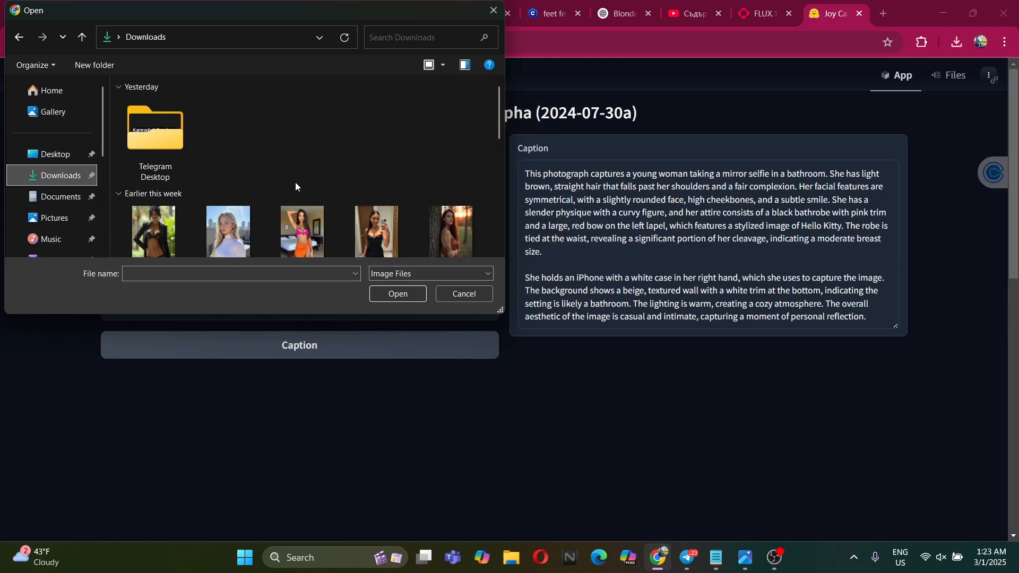
left_click(53, 154)
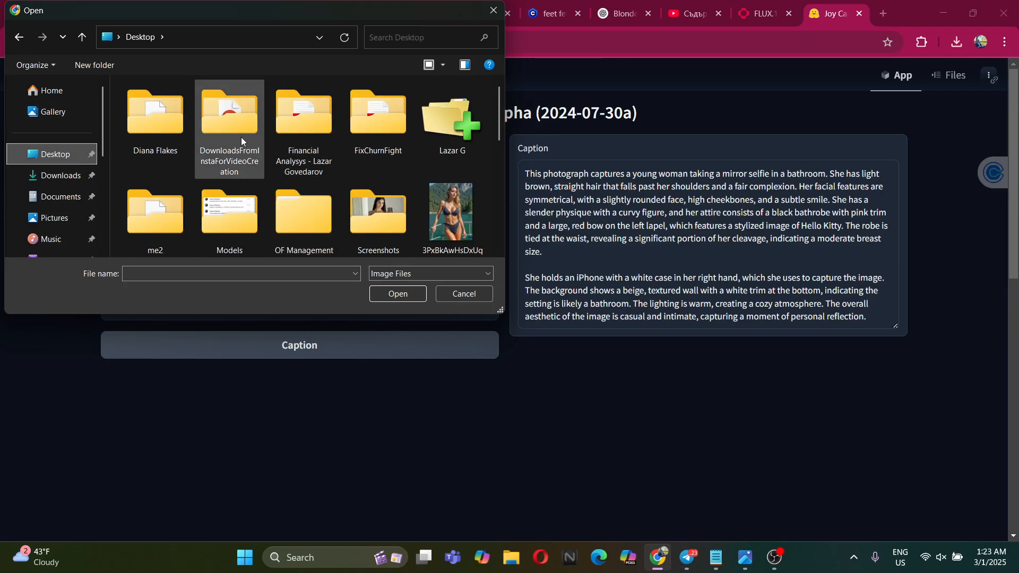
double_click(236, 123)
scroll(405, 195, "down", 3)
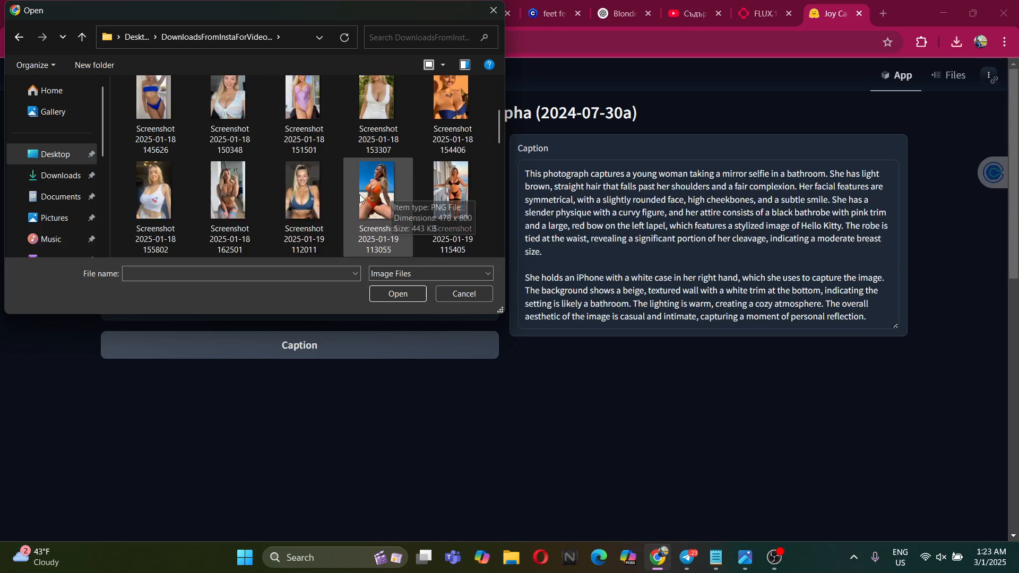
scroll(240, 185, "down", 3)
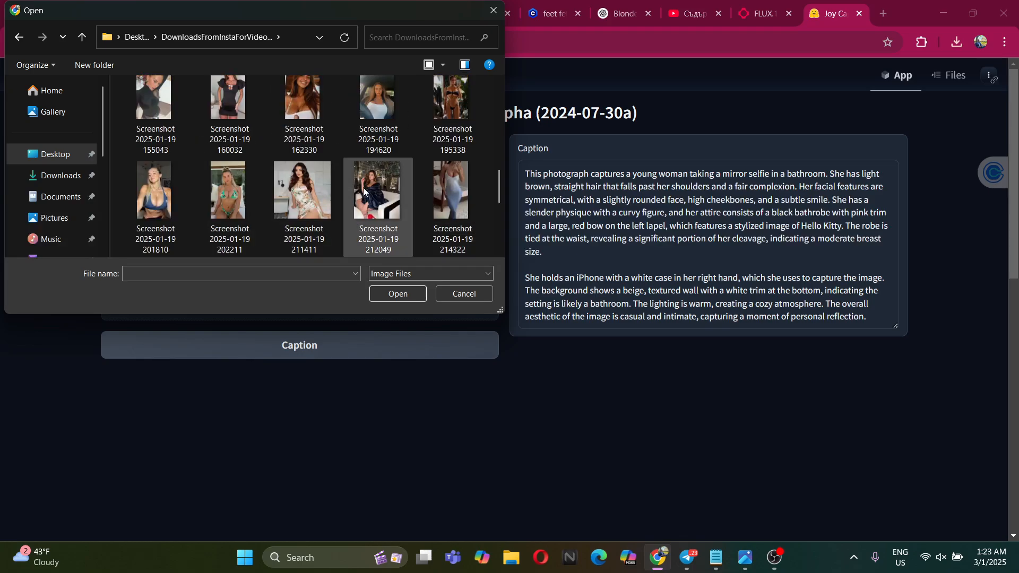
scroll(360, 189, "up", 2)
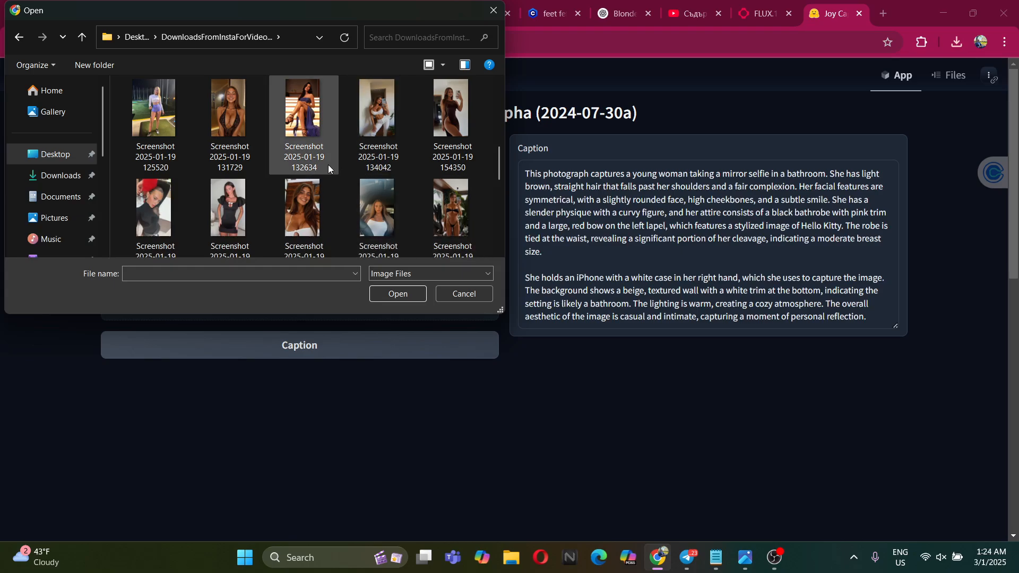
scroll(326, 165, "up", 5)
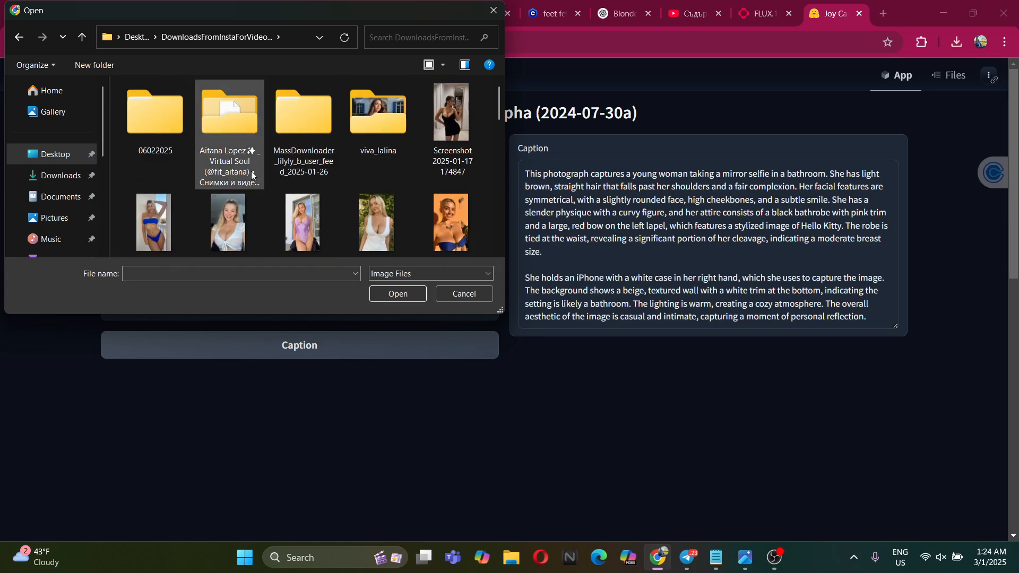
scroll(251, 171, "down", 1)
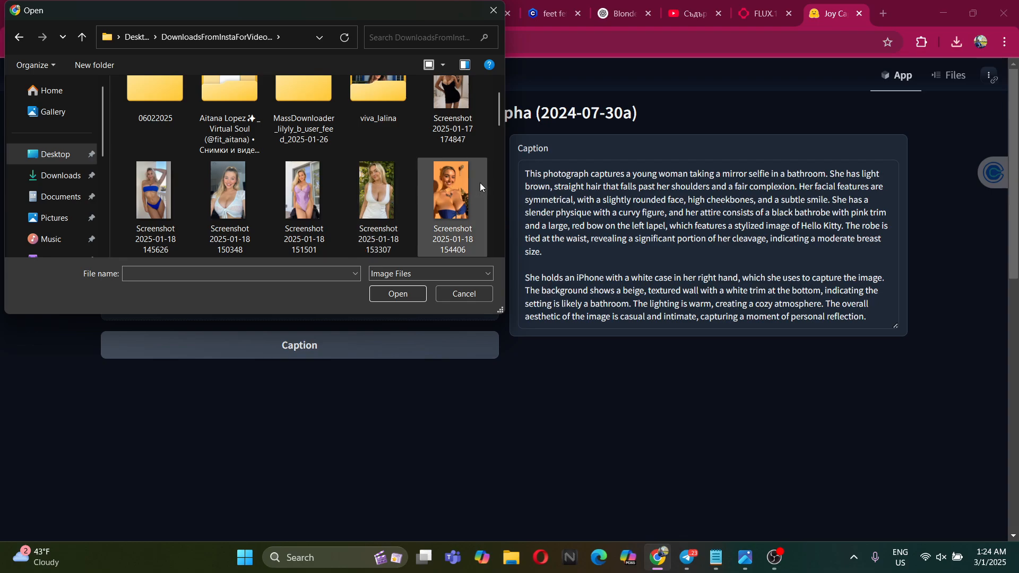
double_click(448, 183)
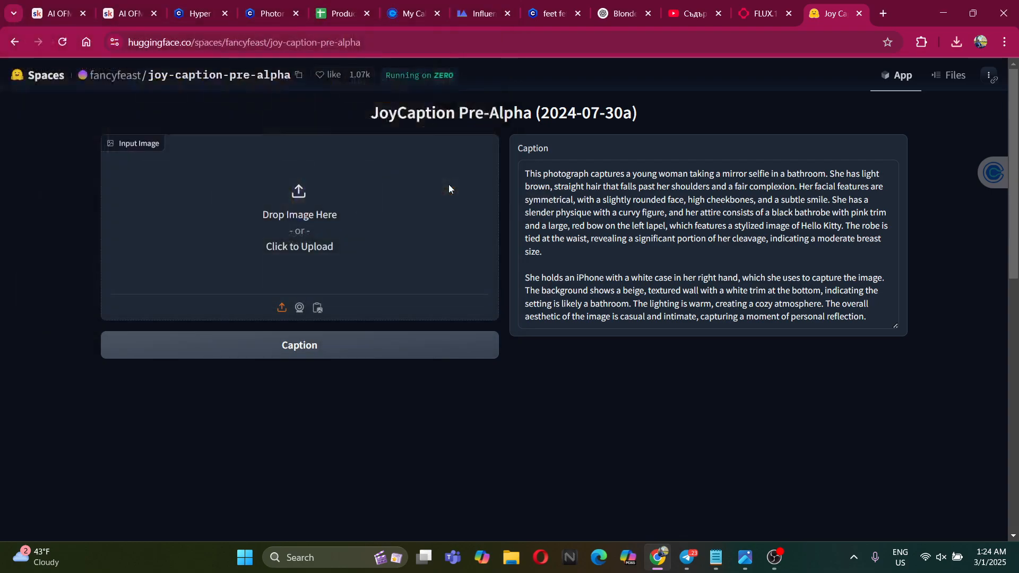
scroll(536, 355, "down", 3)
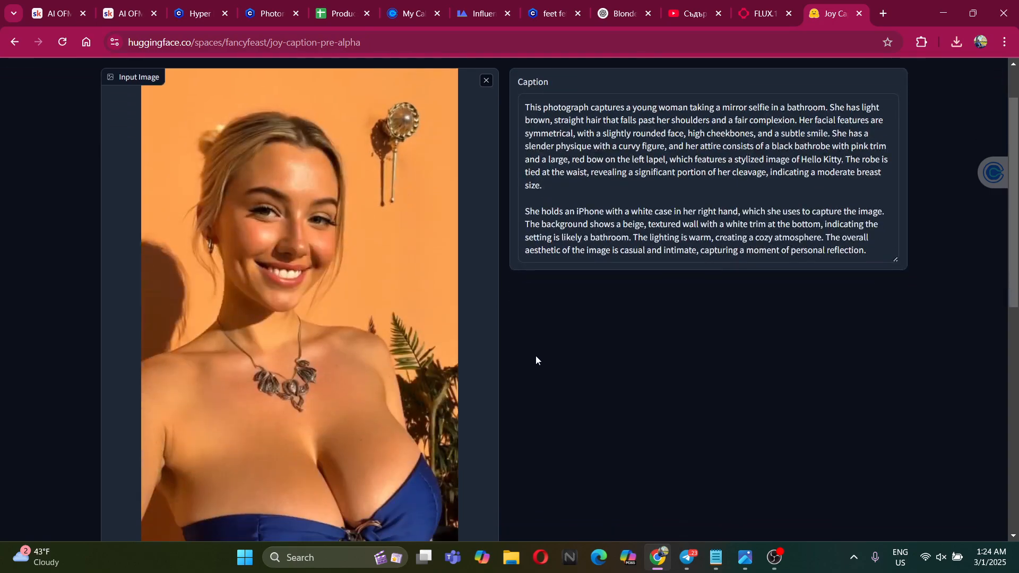
scroll(531, 359, "up", 3)
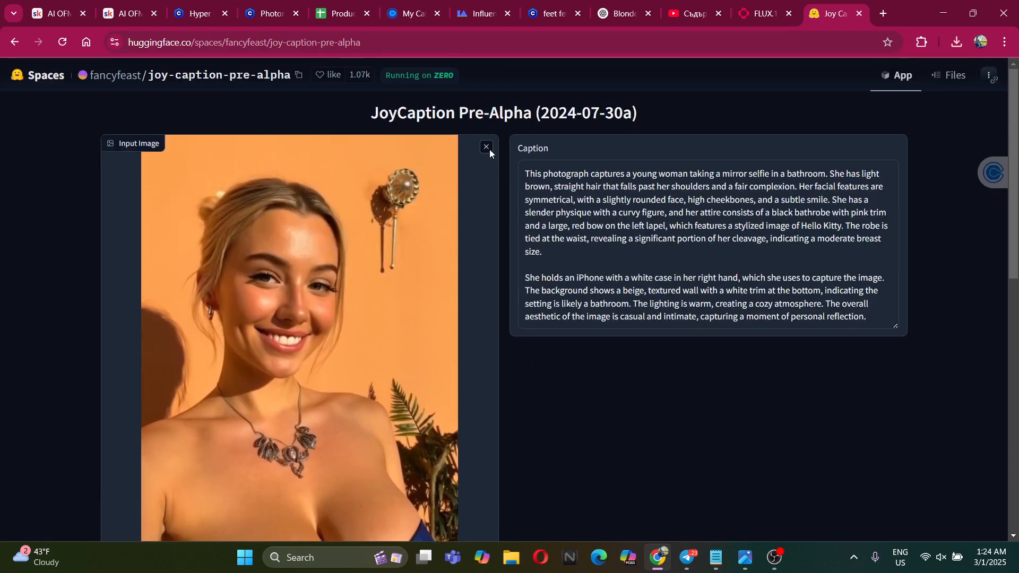
left_click(486, 147)
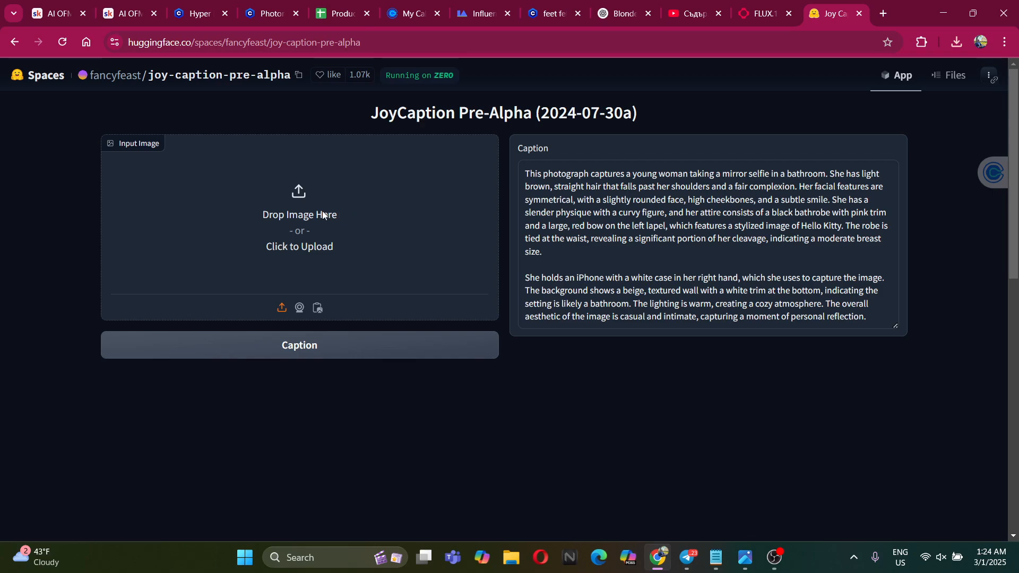
left_click(449, 244)
scroll(375, 191, "down", 3)
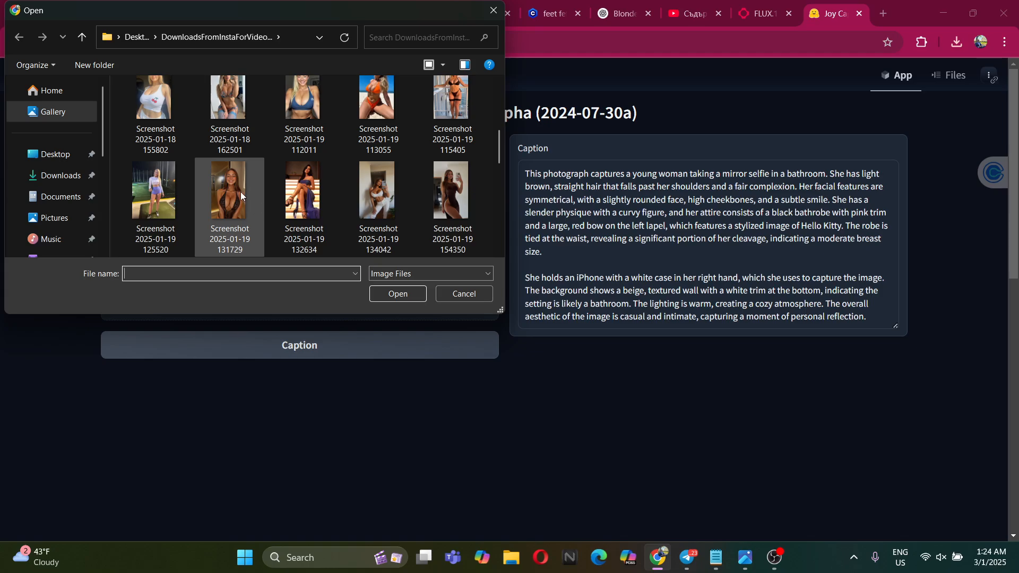
scroll(244, 190, "up", 1)
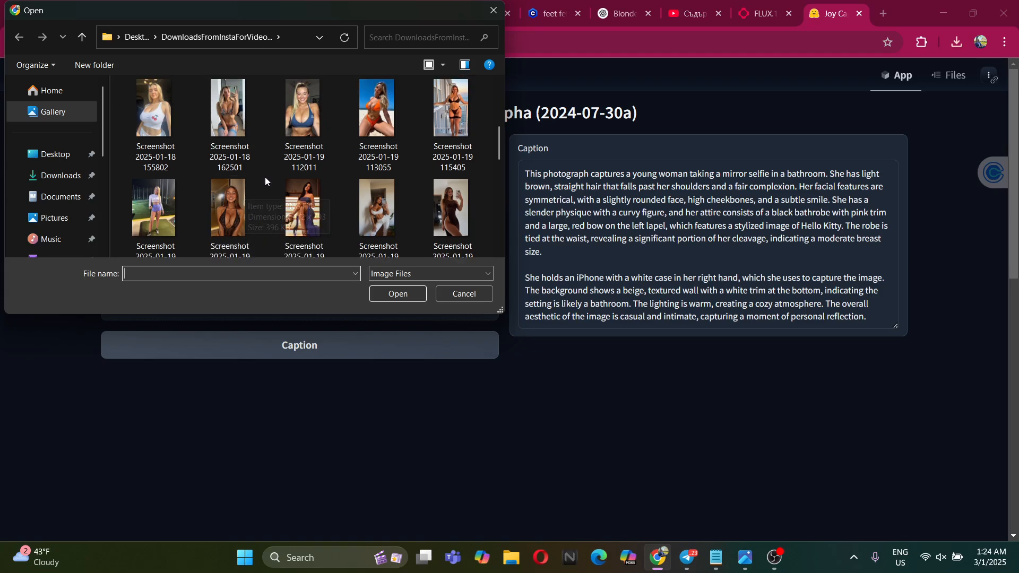
scroll(297, 174, "down", 5)
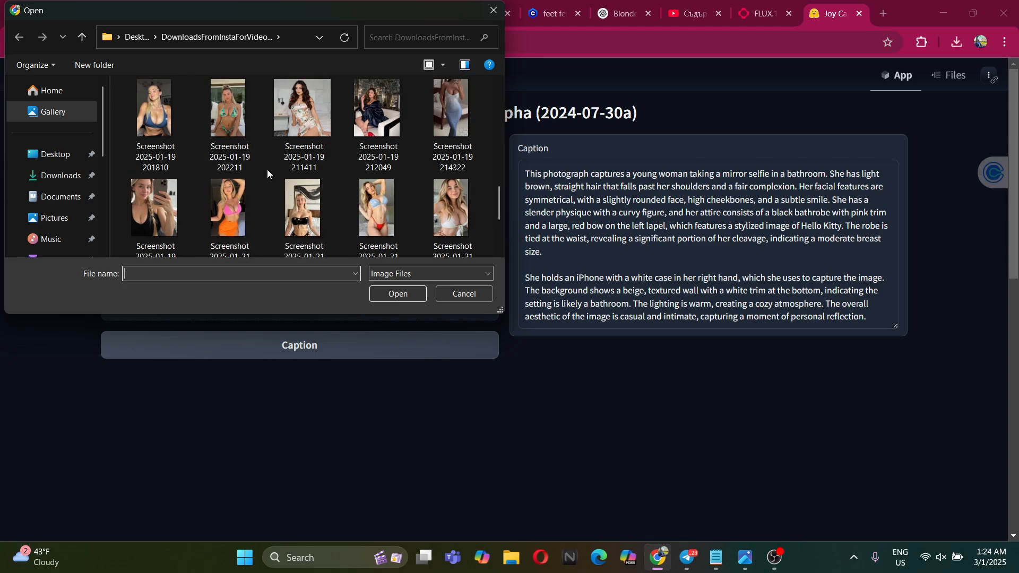
double_click(305, 121)
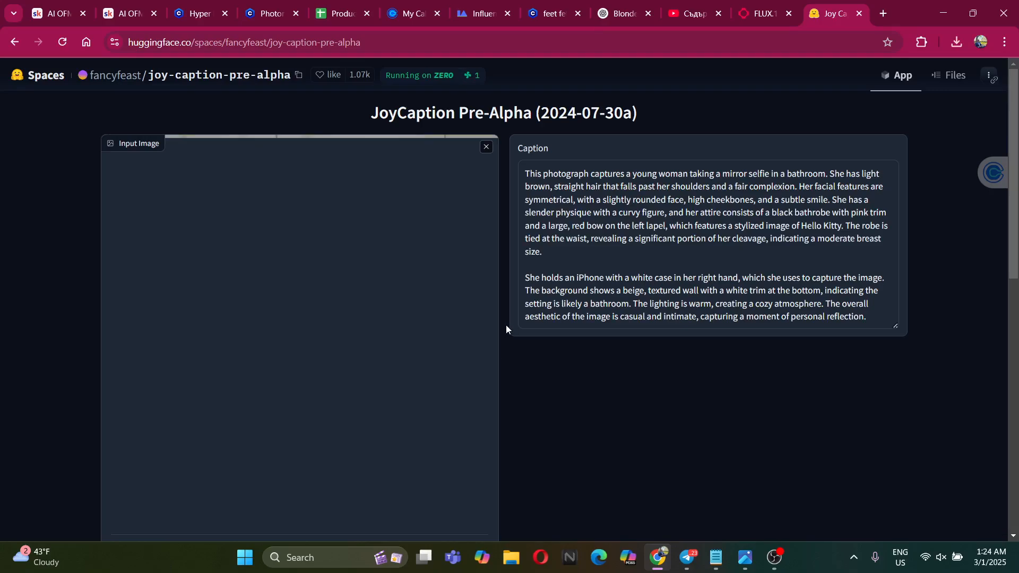
scroll(506, 325, "down", 5)
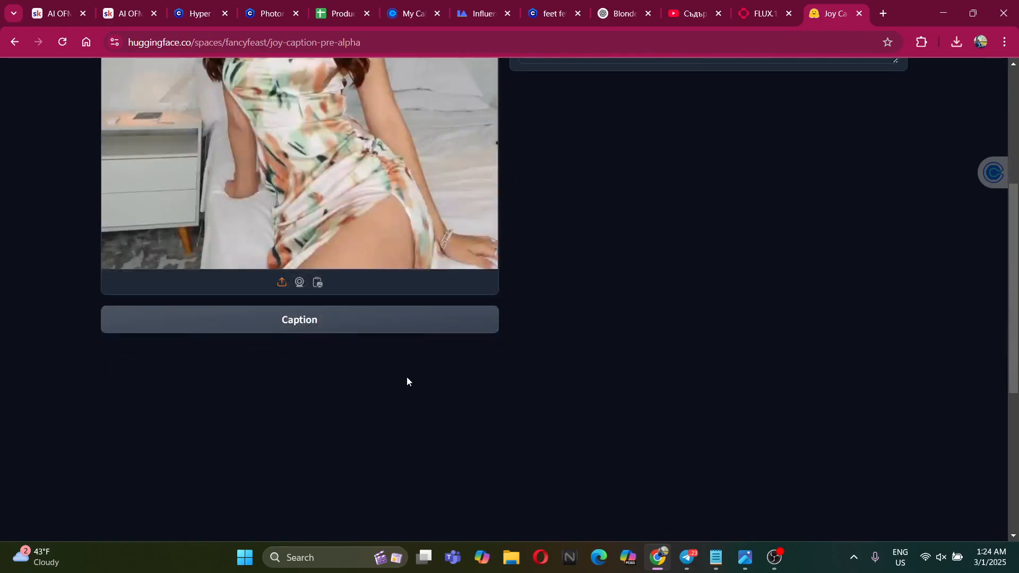
left_click(360, 325)
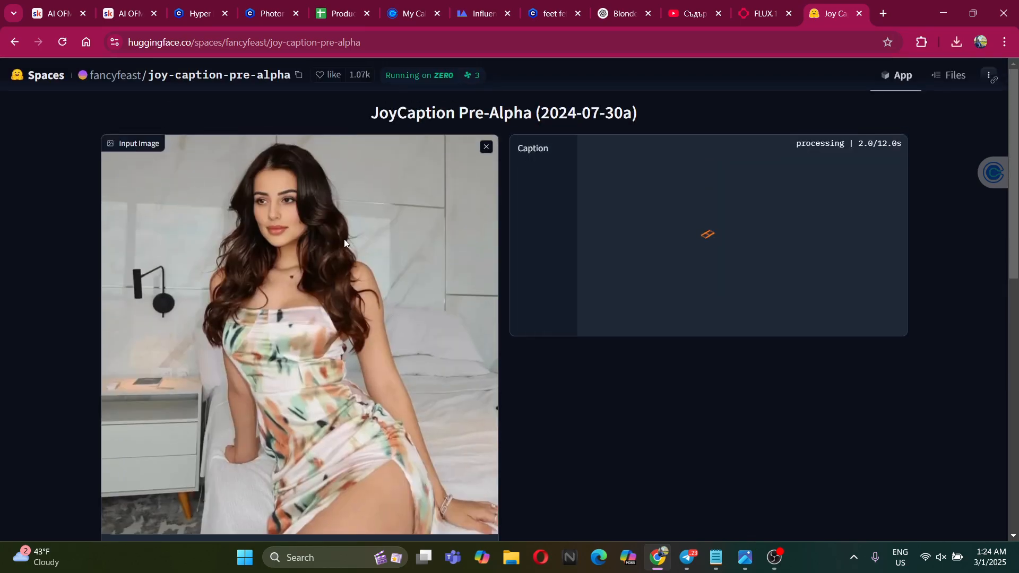
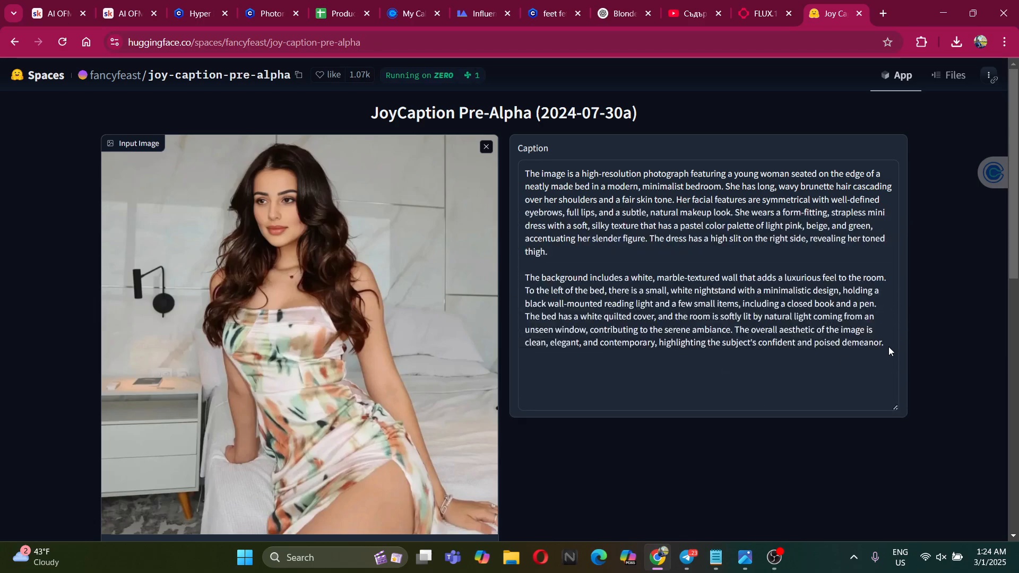
Replace the prompt in the fal.ai flux-lora playground with the new bedroom caption and generate an image with the same LoRAs
left_click_drag(888, 346, 505, 169)
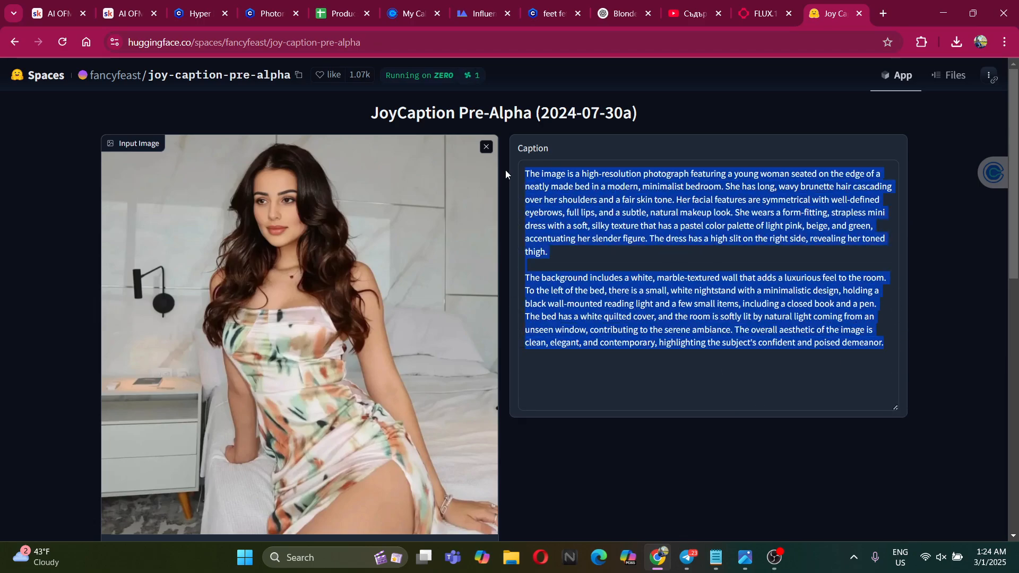
left_click(768, 4)
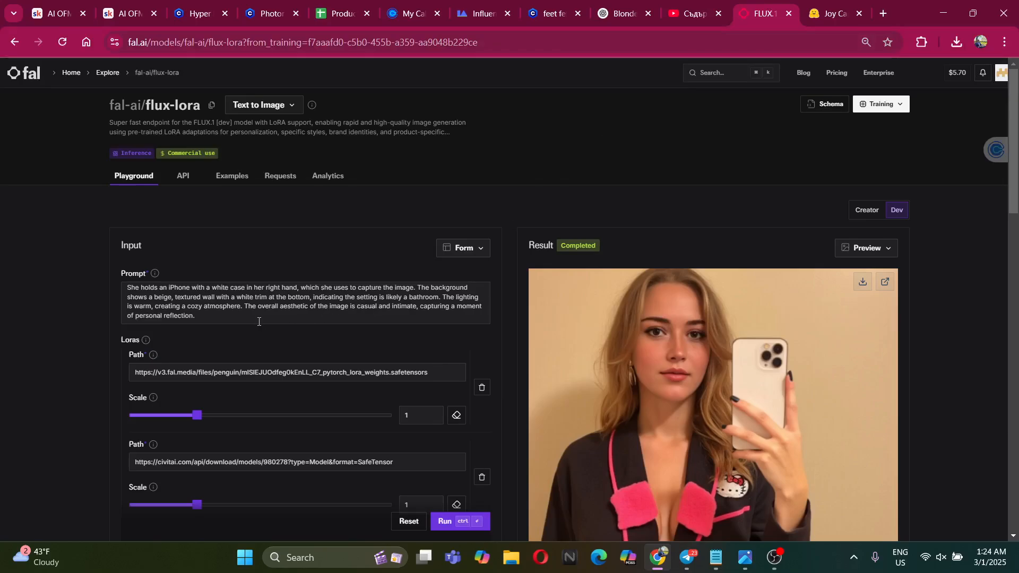
left_click_drag(259, 321, 201, 251)
key("ctrl+v")
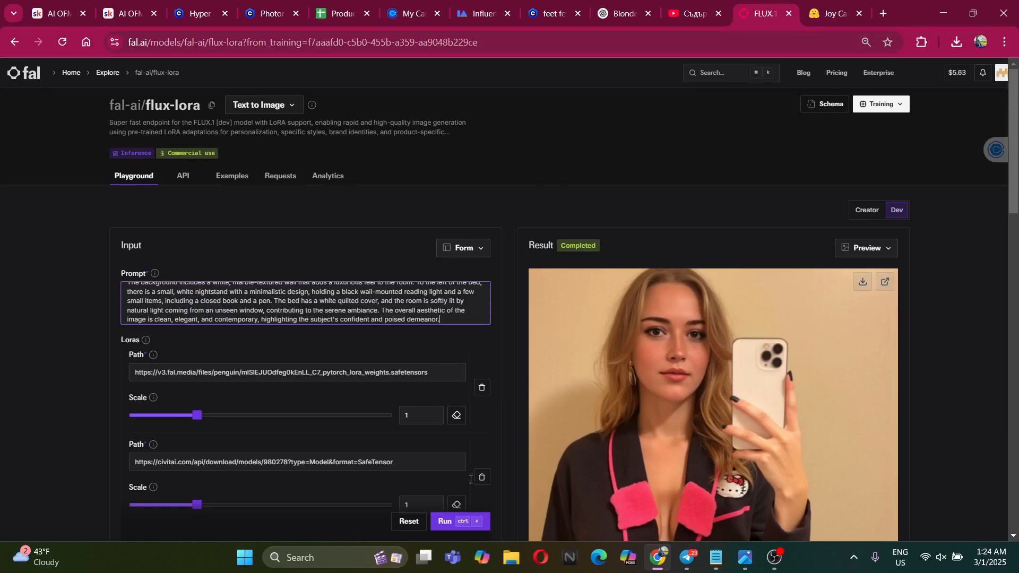
left_click(457, 524)
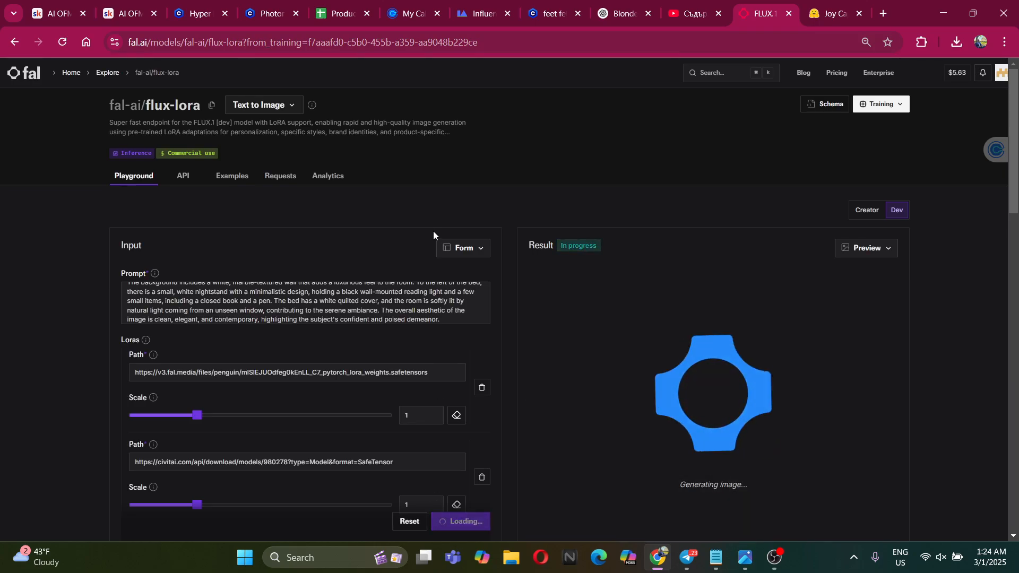
scroll(482, 246, "down", 6)
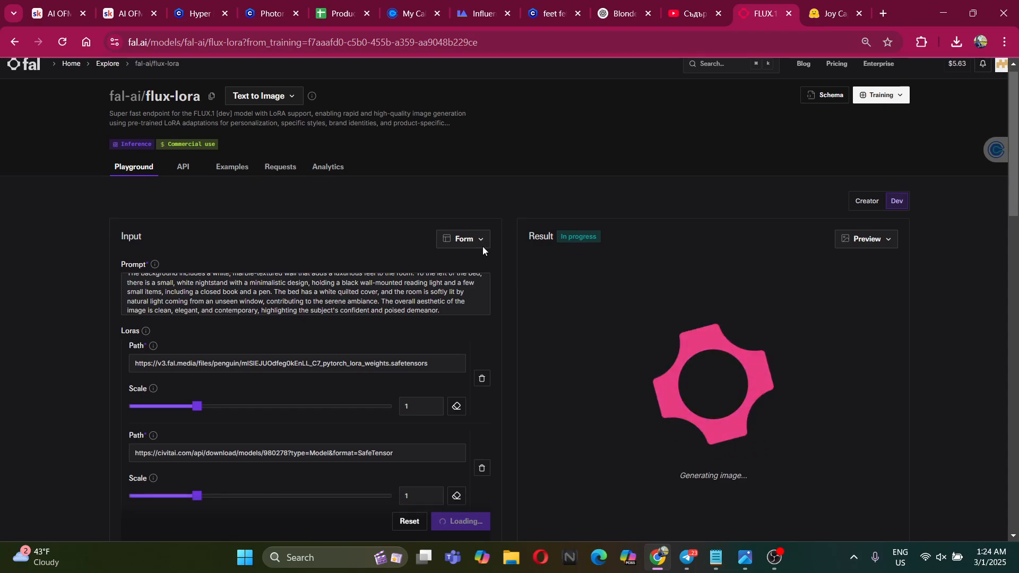
scroll(313, 324, "up", 6)
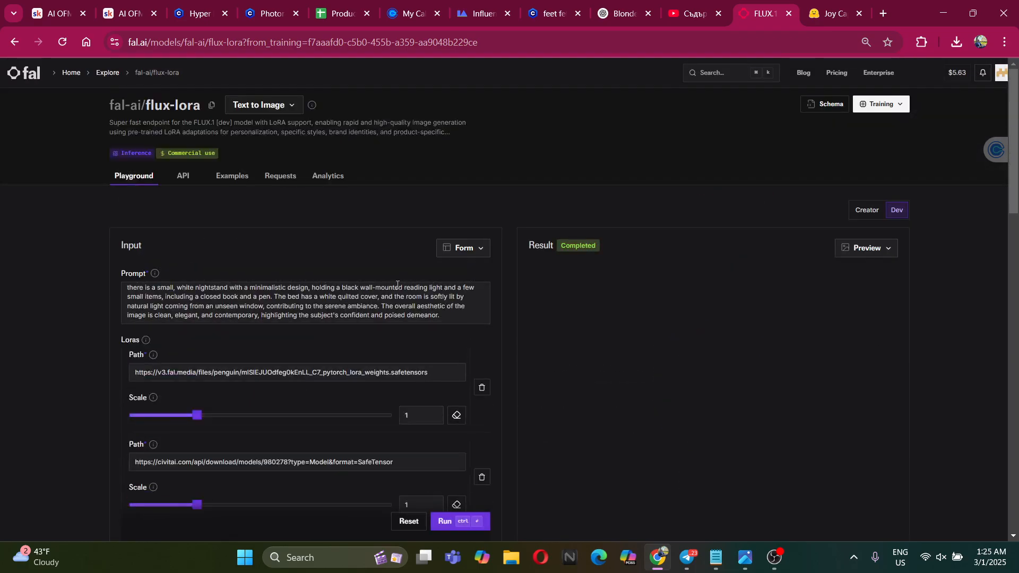
scroll(405, 285, "down", 7)
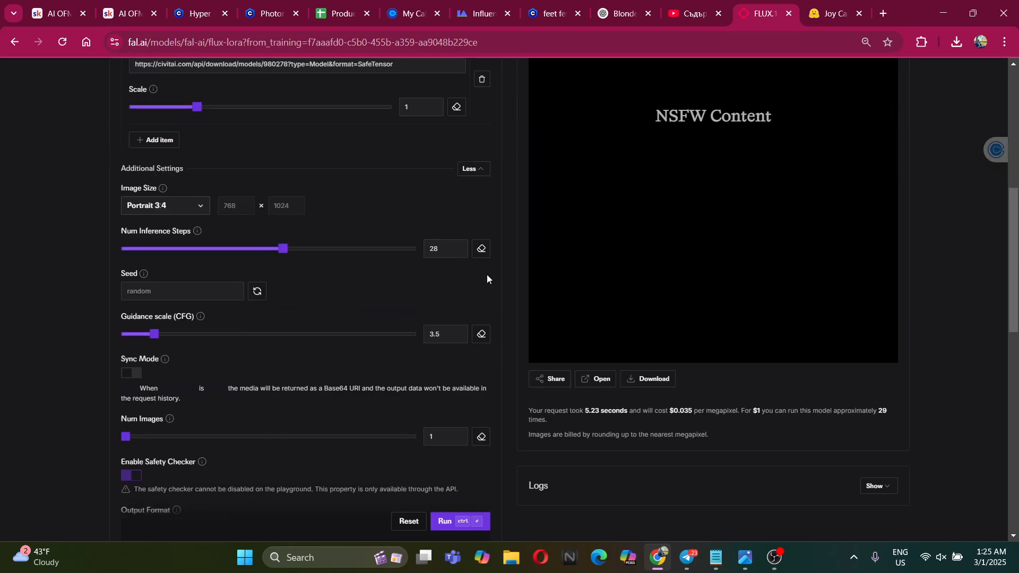
Rerun the bedroom prompt twice with unchanged LoRA and image settings
left_click(459, 523)
scroll(645, 412, "up", 5)
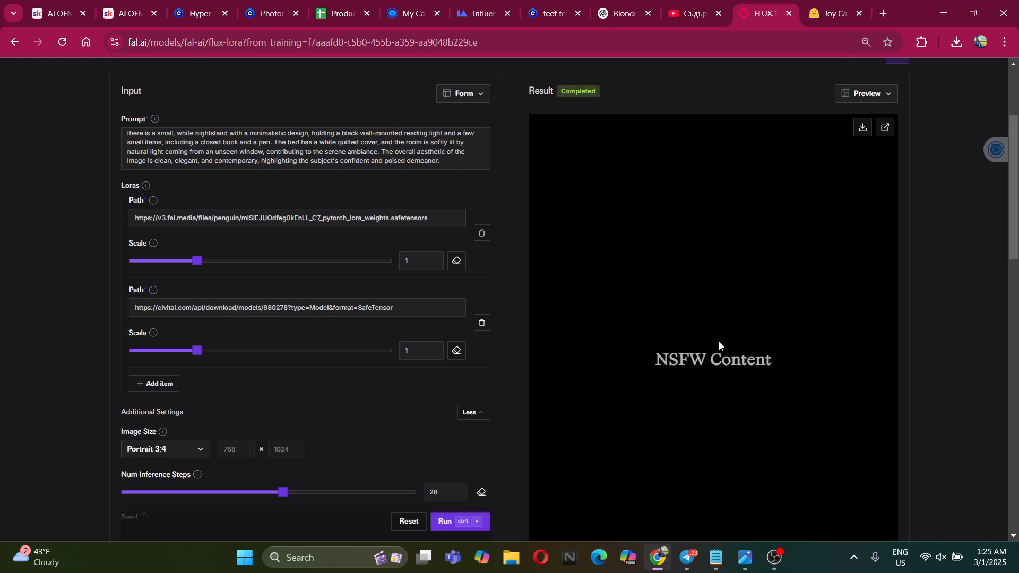
left_click(455, 525)
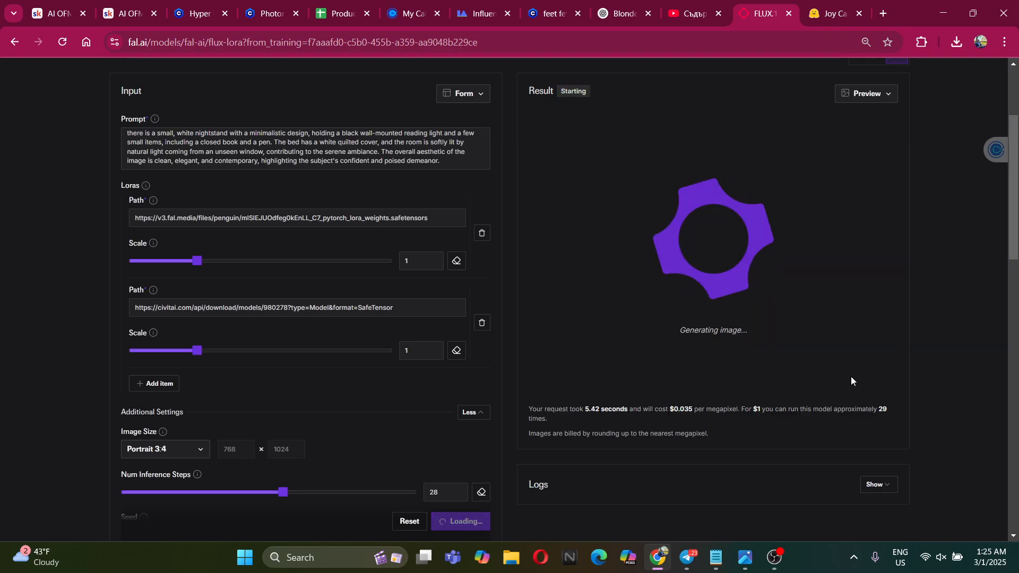
Check the latest bedroom result in fal.ai and compare its prompt with the floral-dress caption and photo in JoyCaption
scroll(880, 355, "up", 3)
scroll(941, 307, "down", 1)
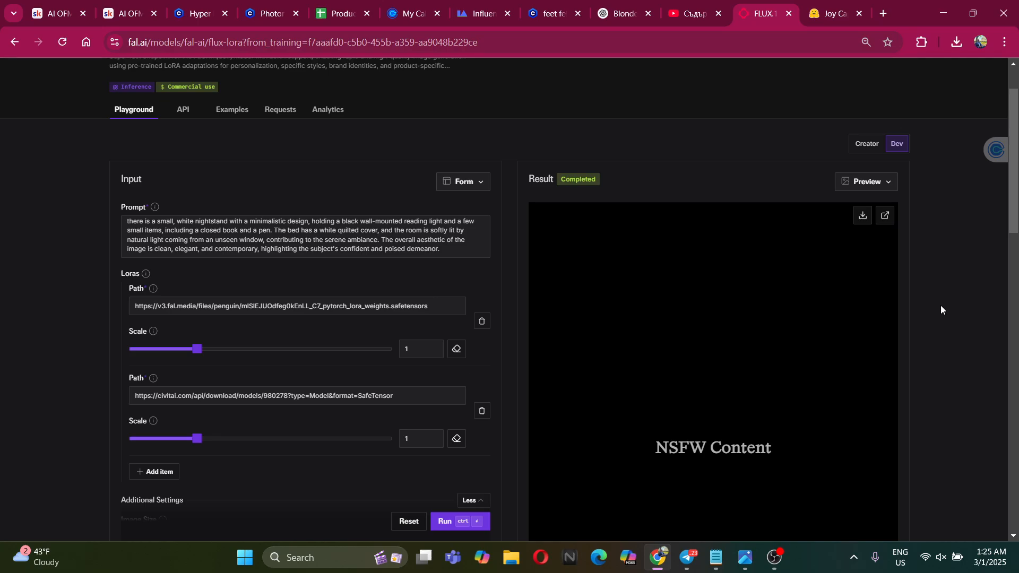
left_click(826, 12)
scroll(584, 237, "down", 4)
scroll(594, 230, "up", 4)
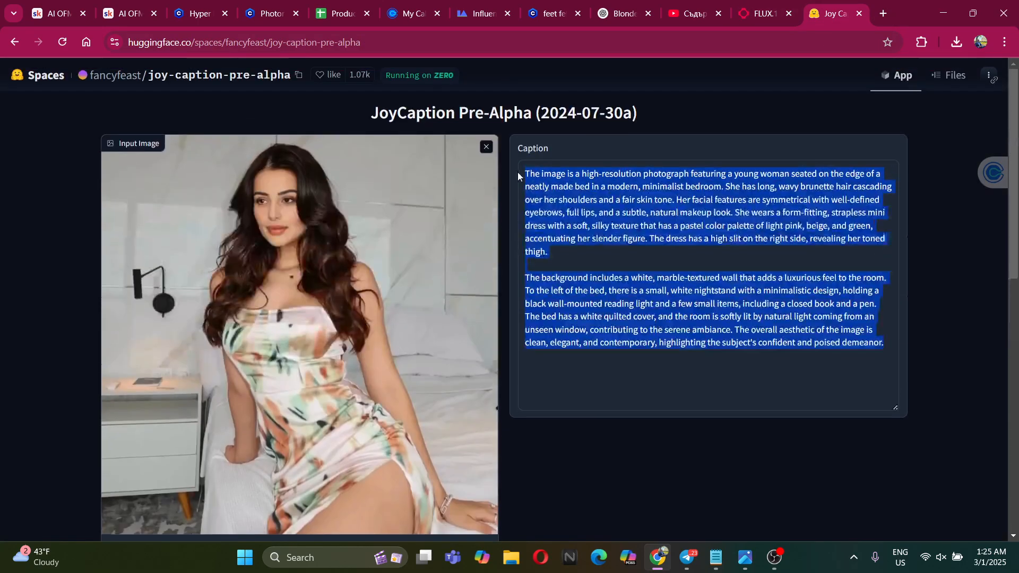
left_click(661, 294)
left_click_drag(884, 354, 532, 172)
left_click(681, 214)
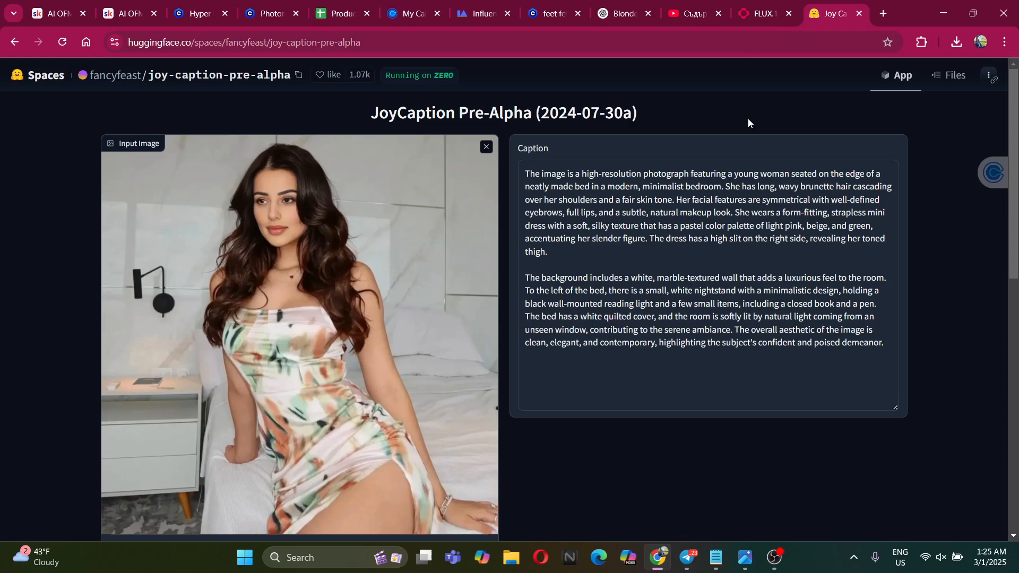
left_click(742, 9)
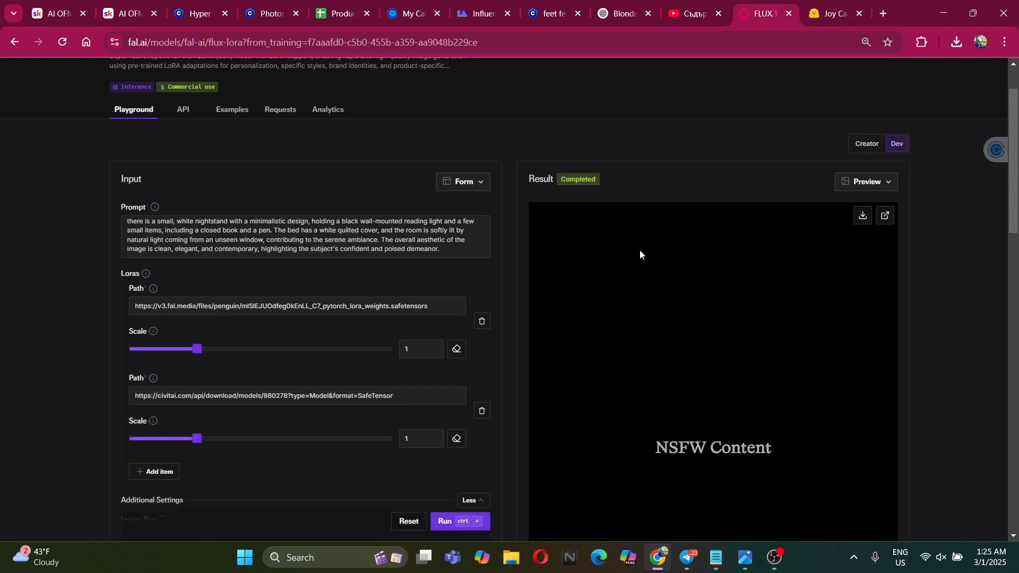
scroll(477, 295, "down", 4)
scroll(511, 289, "up", 5)
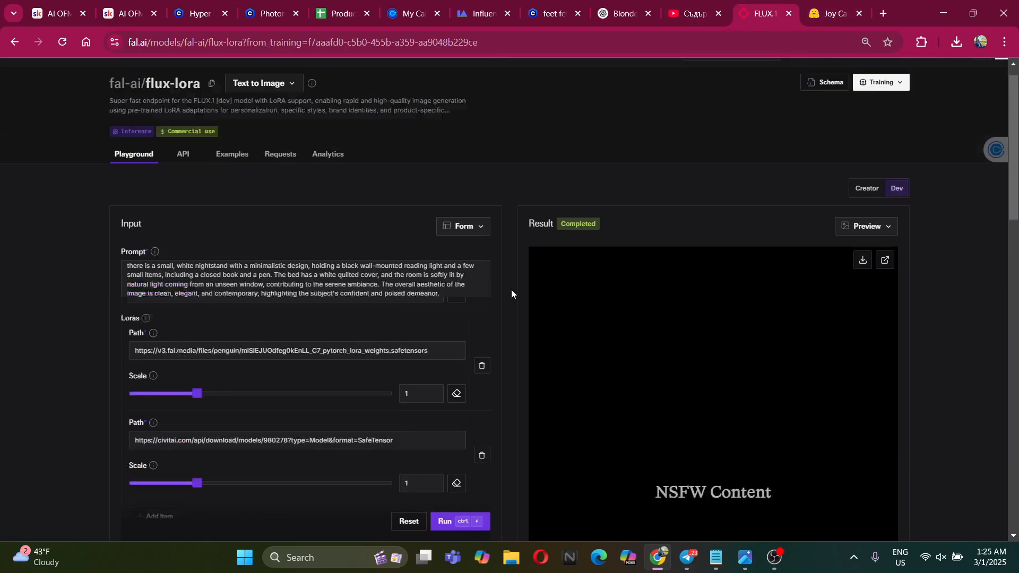
left_click(831, 13)
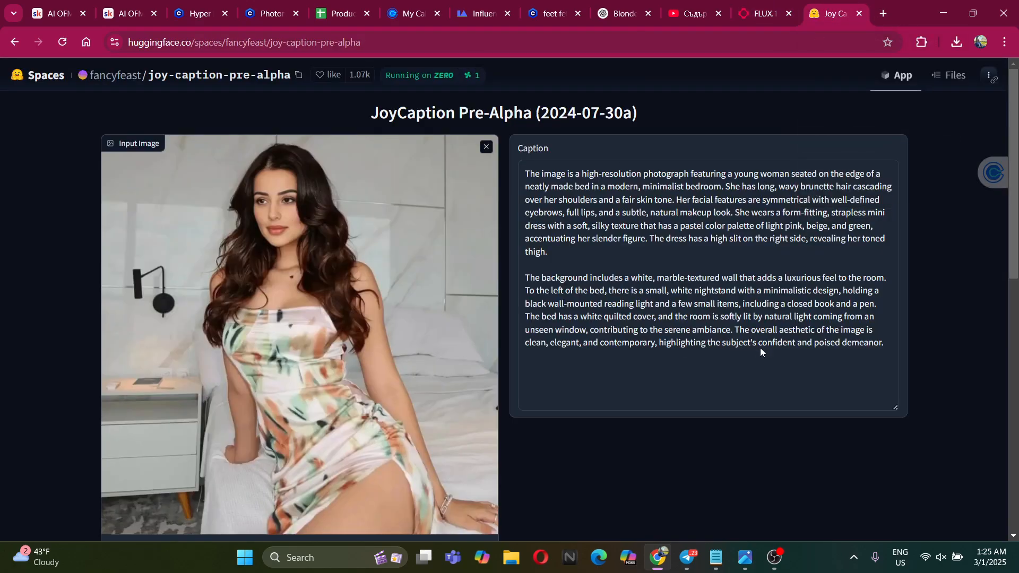
left_click_drag(888, 343, 610, 174)
left_click(747, 4)
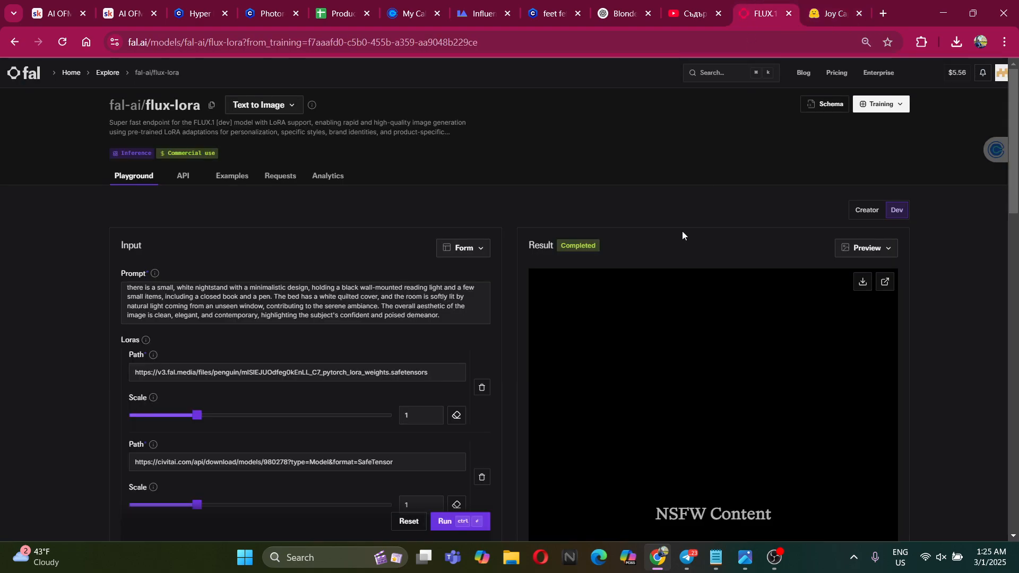
scroll(584, 358, "down", 3)
scroll(484, 341, "up", 3)
left_click(818, 4)
left_click(486, 145)
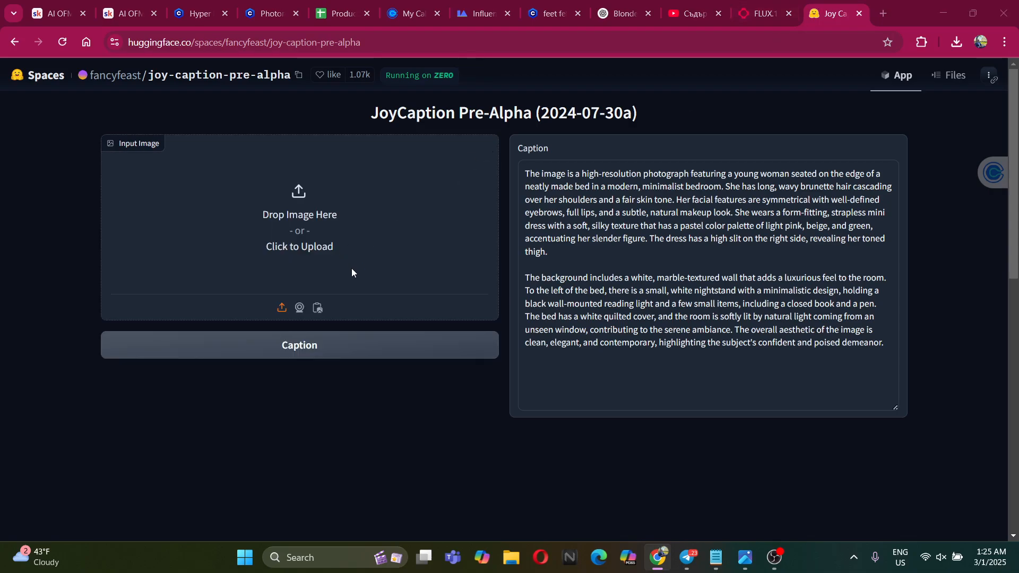
left_click(349, 246)
scroll(360, 186, "down", 3)
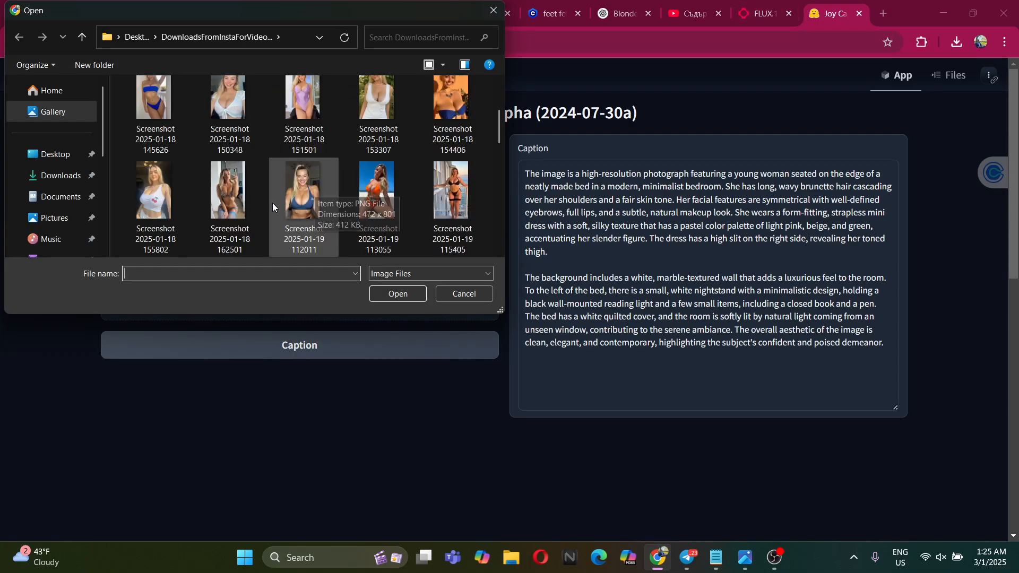
left_click(377, 191)
left_click(398, 293)
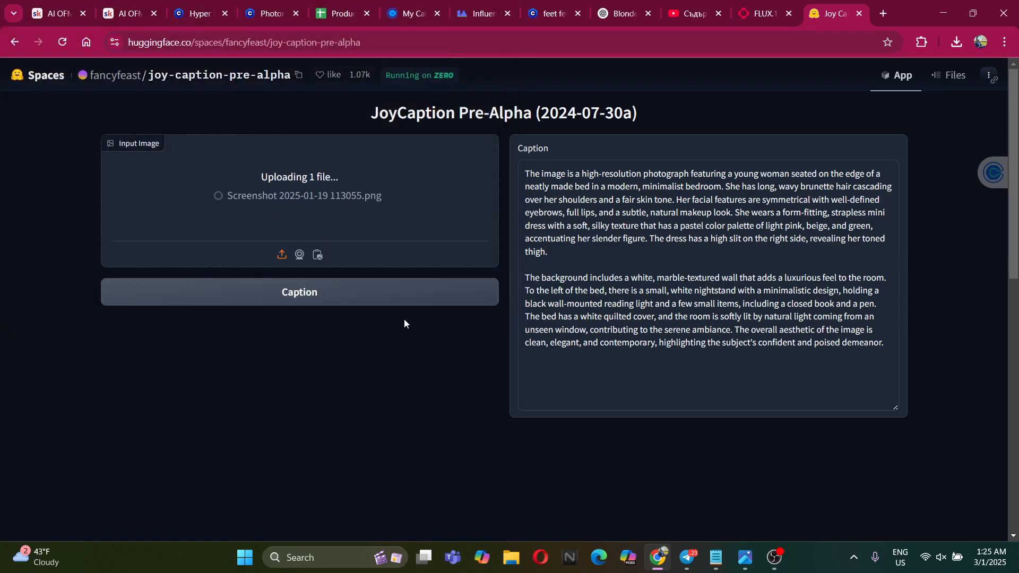
scroll(549, 451, "down", 4)
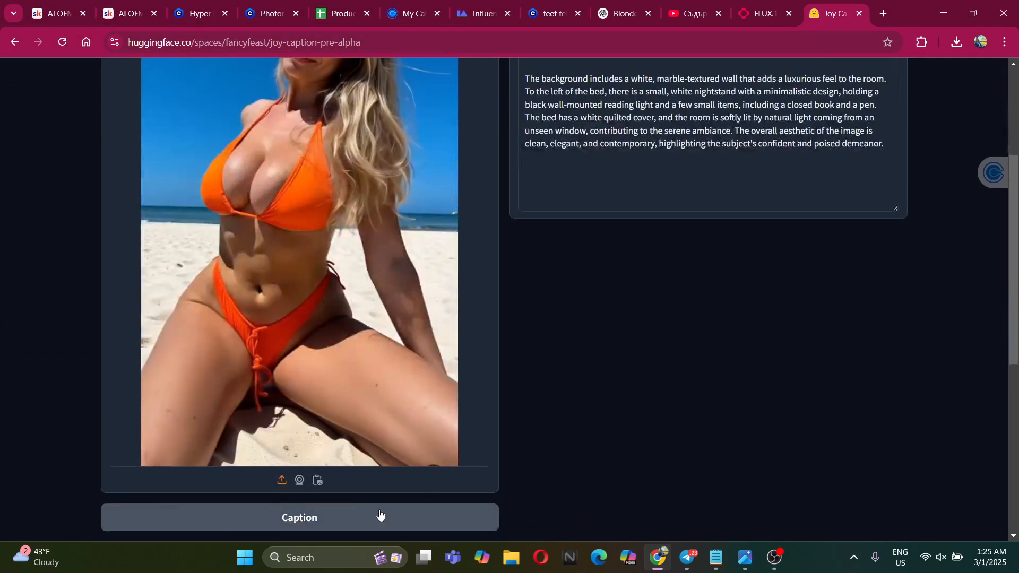
left_click(346, 521)
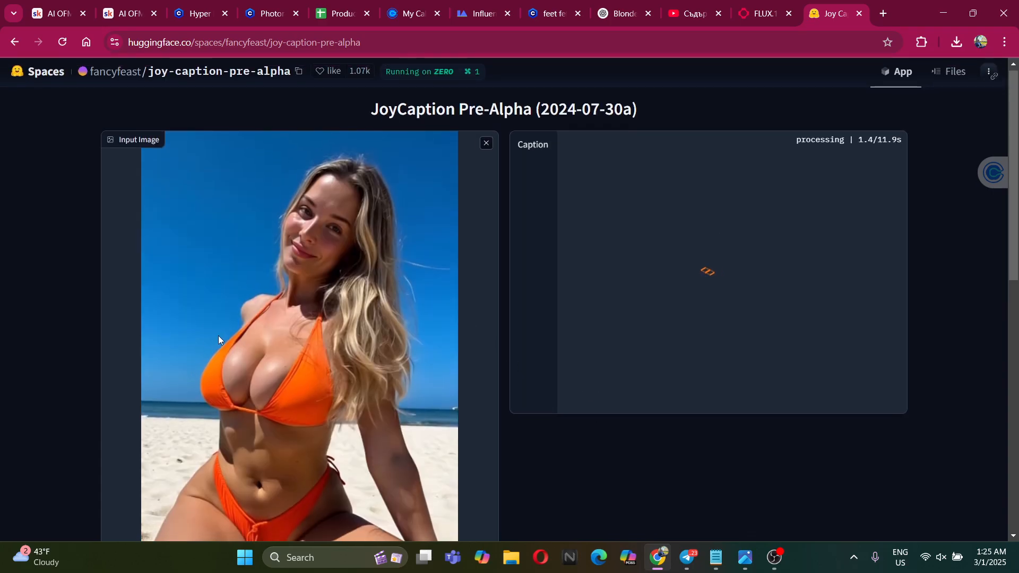
scroll(341, 440, "down", 4)
scroll(717, 444, "down", 4)
scroll(690, 427, "down", 4)
scroll(676, 413, "down", 4)
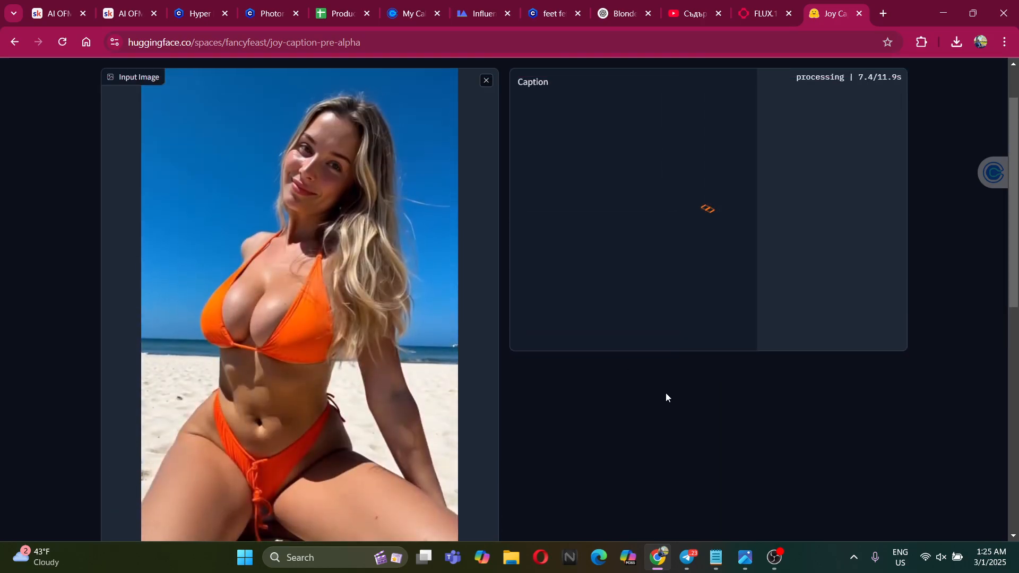
Copy the beach caption into the fal.ai flux-lora prompt after the trigger word !@#$MySelina, replacing the bedroom text, and generate an image
left_click_drag(820, 243, 524, 110)
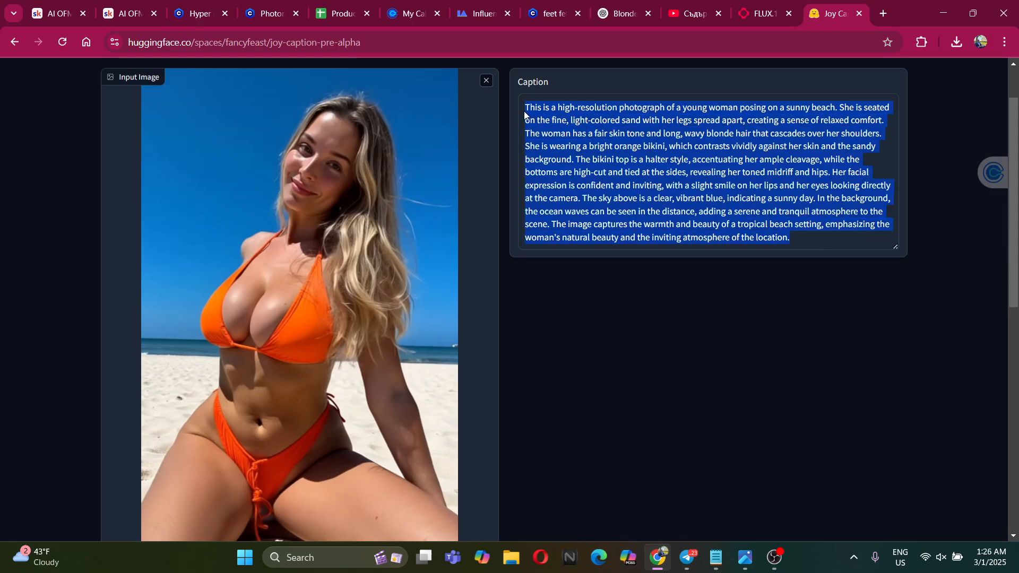
left_click(717, 5)
left_click(758, 12)
left_click_drag(451, 324, 192, 222)
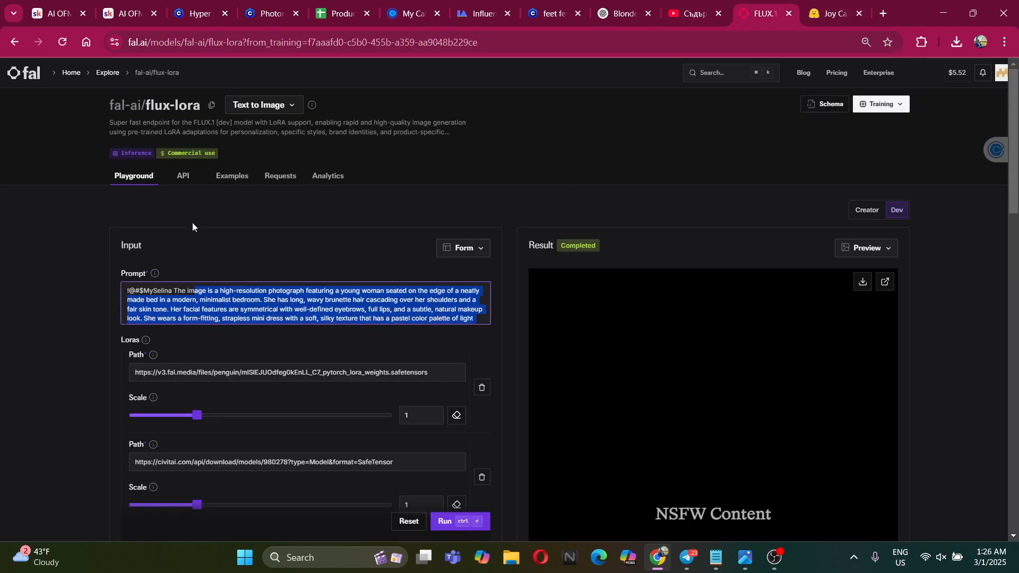
key("BackSpace")
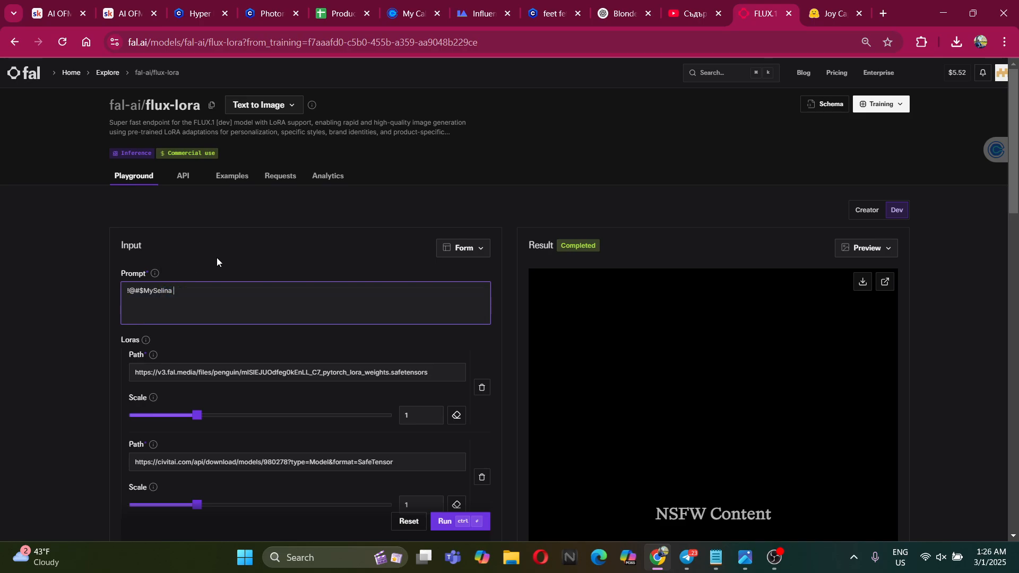
key("ctrl+v")
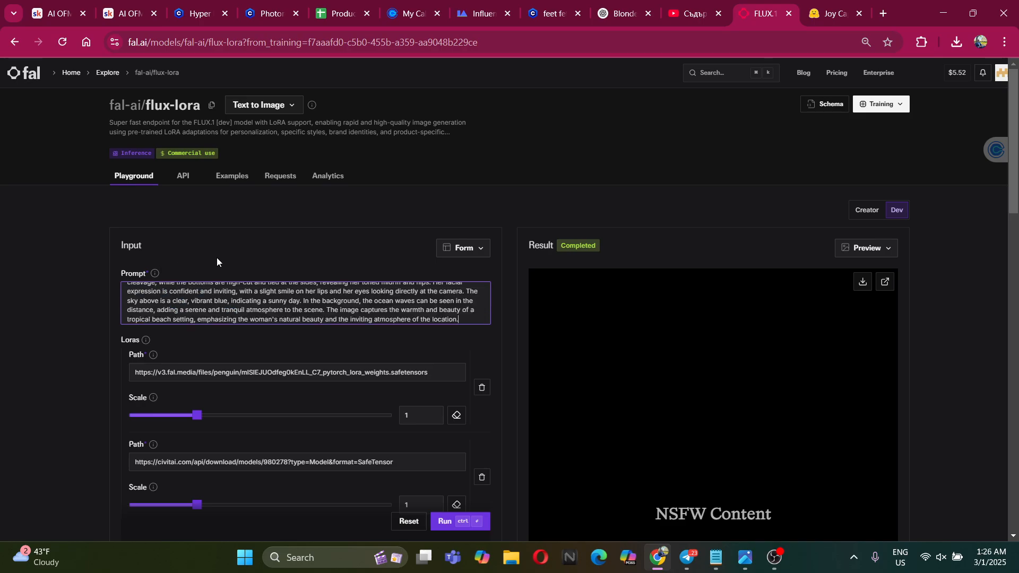
left_click(447, 521)
scroll(555, 422, "down", 5)
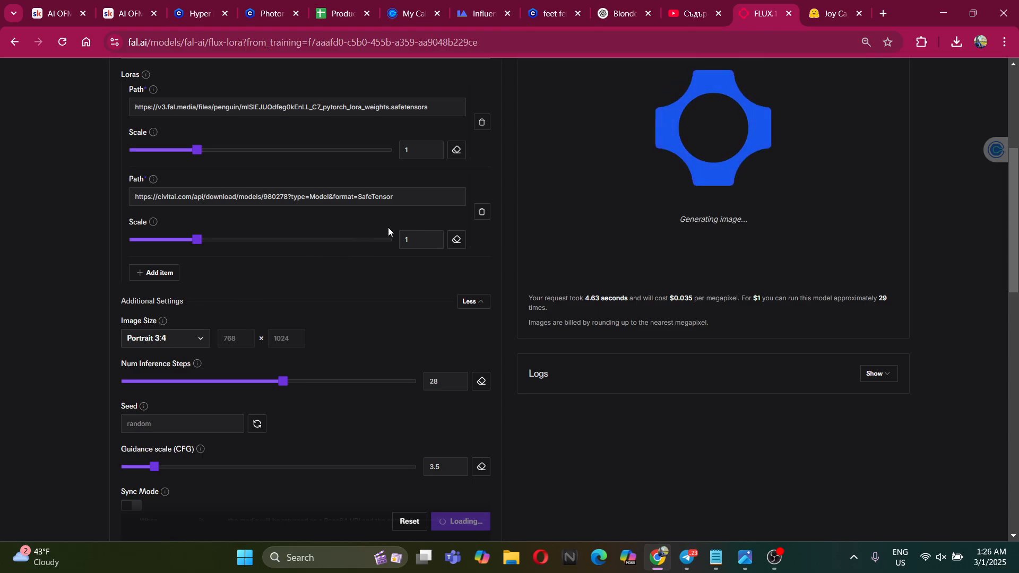
scroll(558, 335, "up", 3)
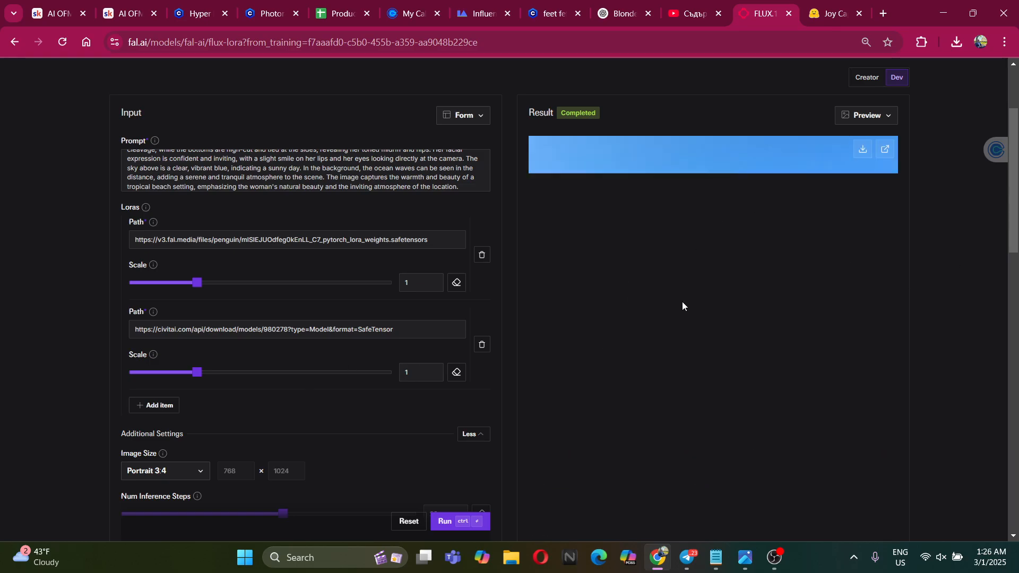
Review the generated orange-bikini beach image and save it as a JPEG in the MyModel1 Selina folder
scroll(959, 366, "down", 3)
scroll(959, 365, "up", 3)
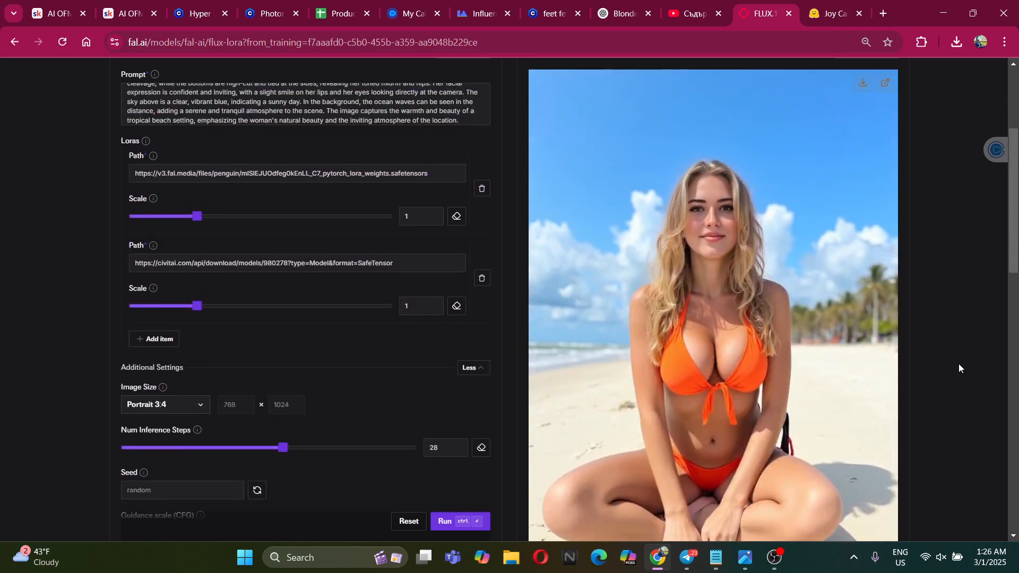
scroll(775, 271, "up", 4)
scroll(753, 275, "down", 2)
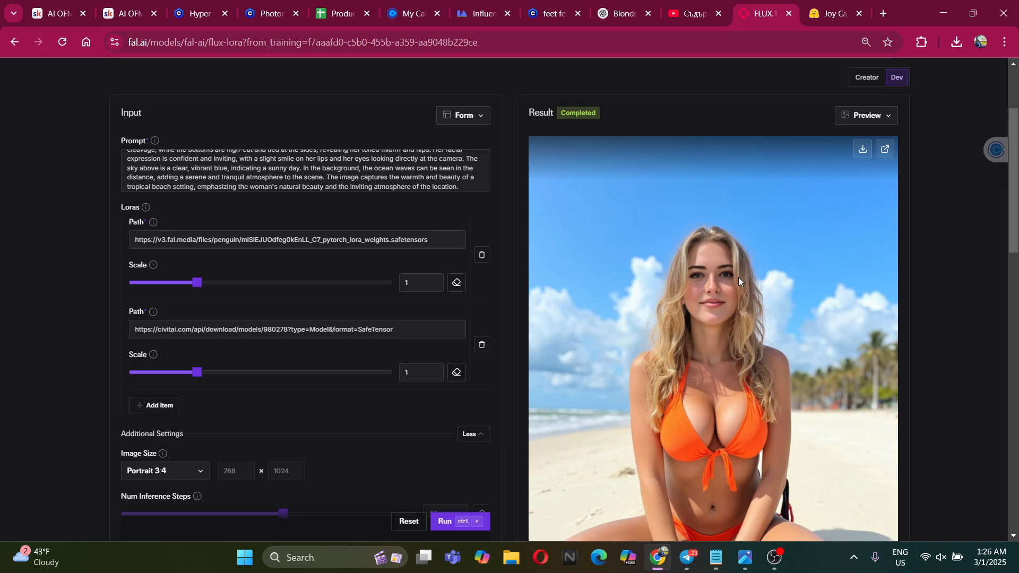
scroll(575, 288, "down", 2)
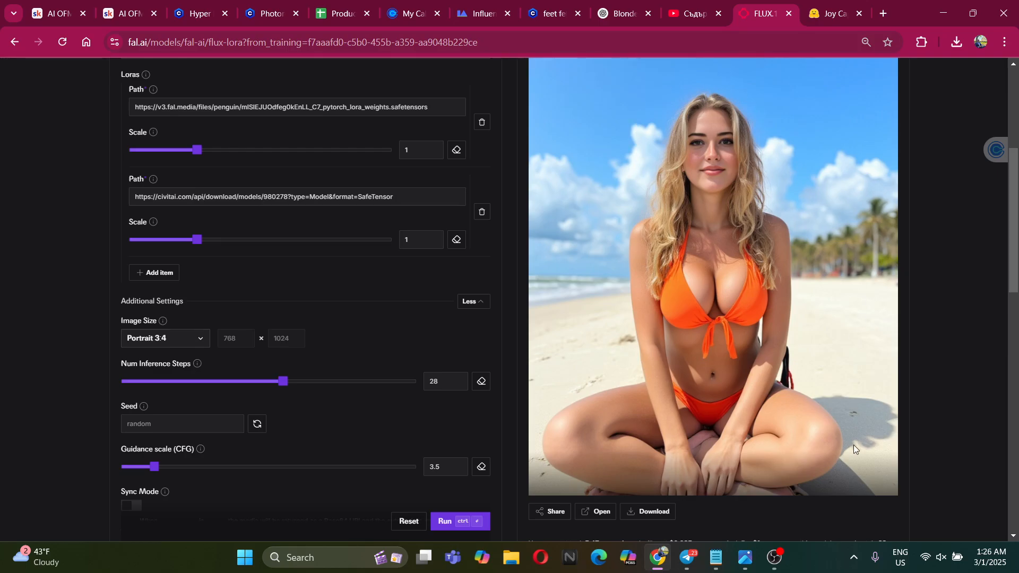
scroll(626, 190, "up", 2)
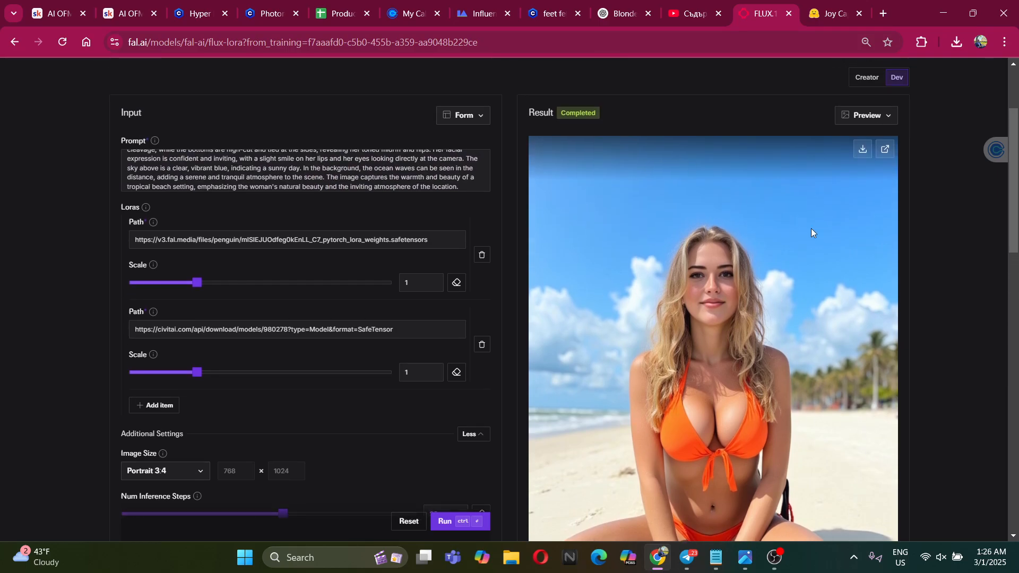
left_click(863, 150)
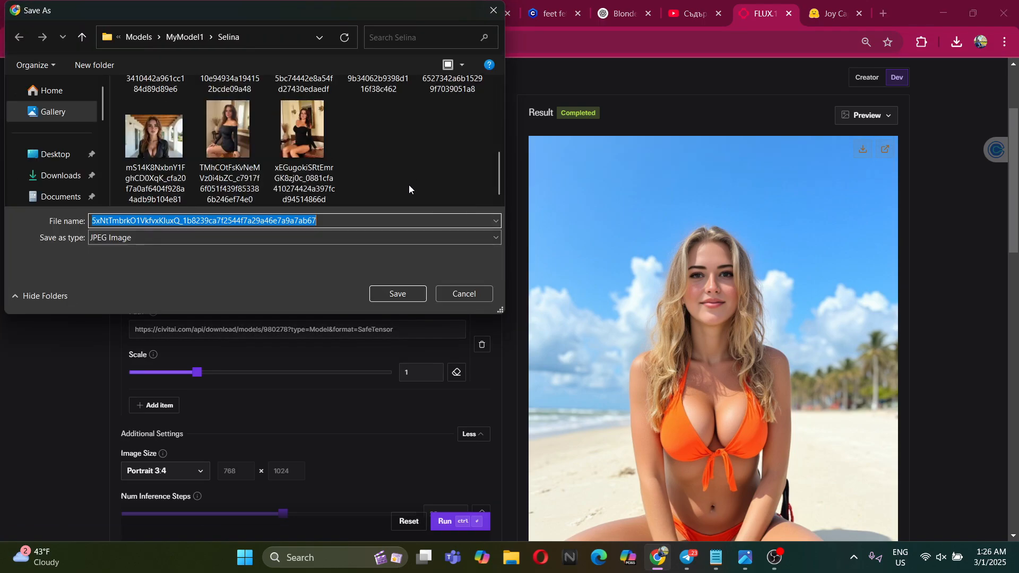
left_click(399, 291)
Rerun the beach prompt with the same LoRAs and settings, and save the second image as a JPEG
scroll(941, 357, "down", 5)
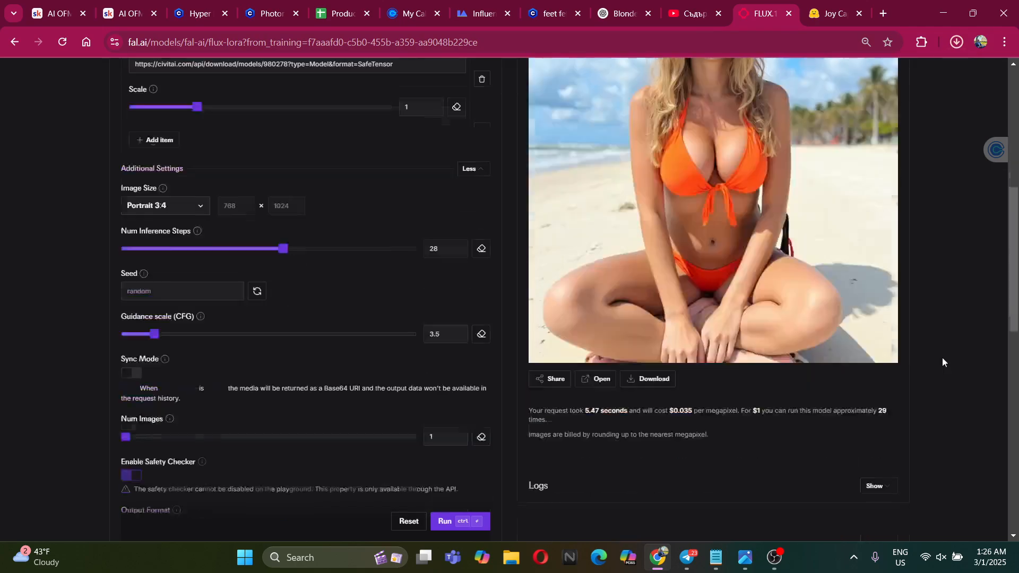
left_click(432, 522)
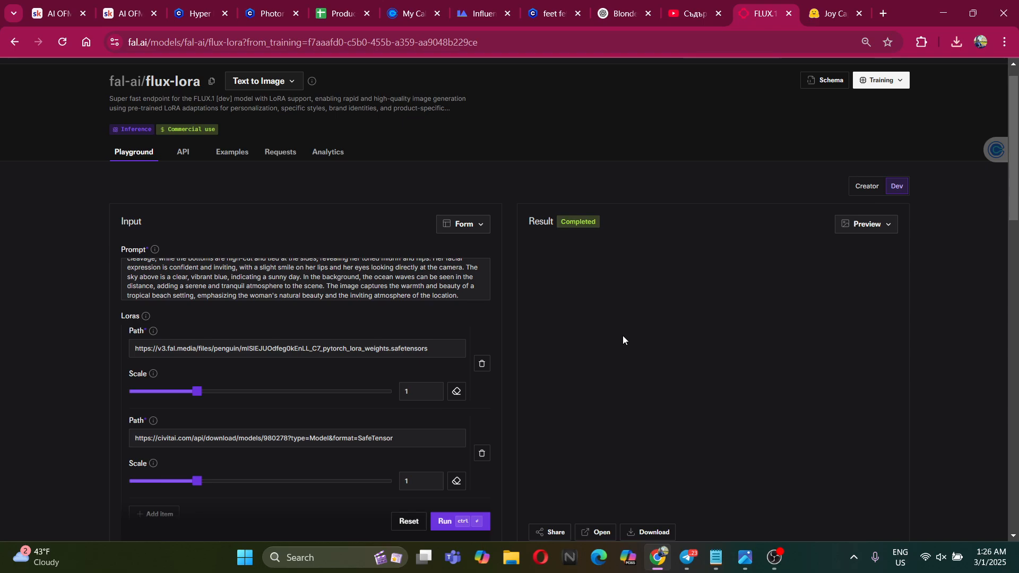
scroll(624, 336, "down", 5)
scroll(841, 330, "up", 3)
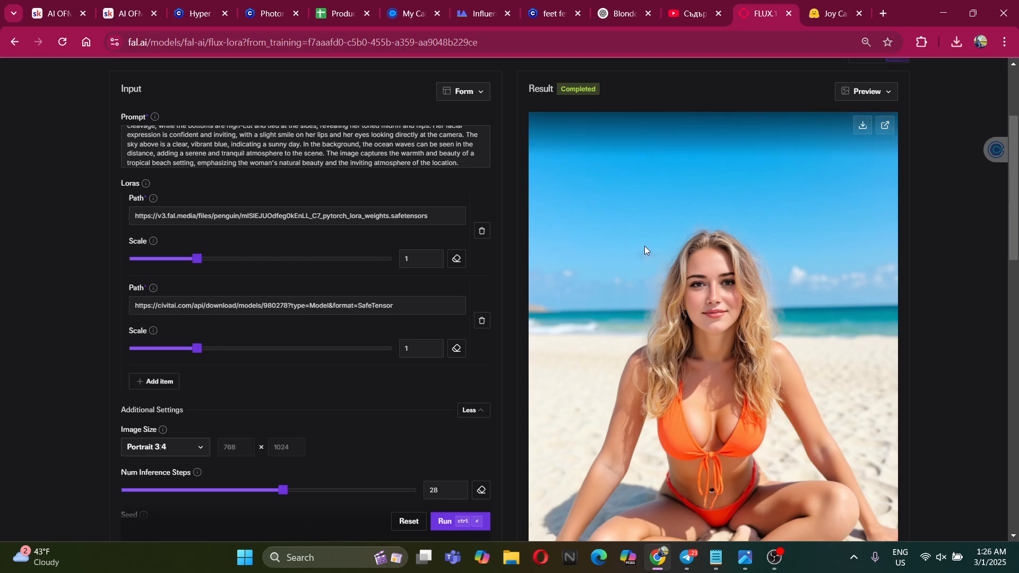
scroll(402, 180, "down", 5)
left_click(412, 295)
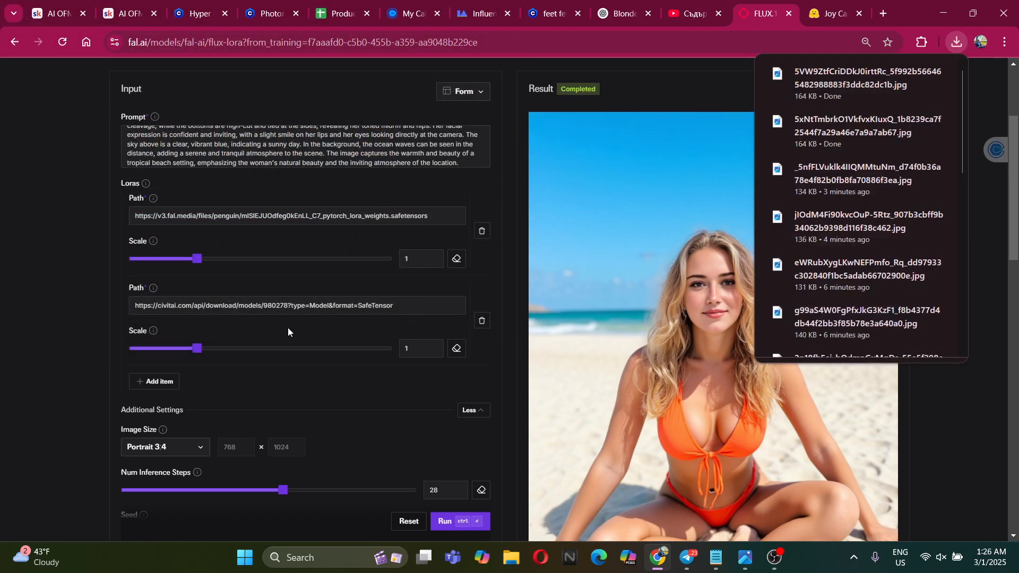
left_click(138, 3)
left_click(204, 7)
left_click(279, 4)
left_click(204, 7)
left_click(847, 4)
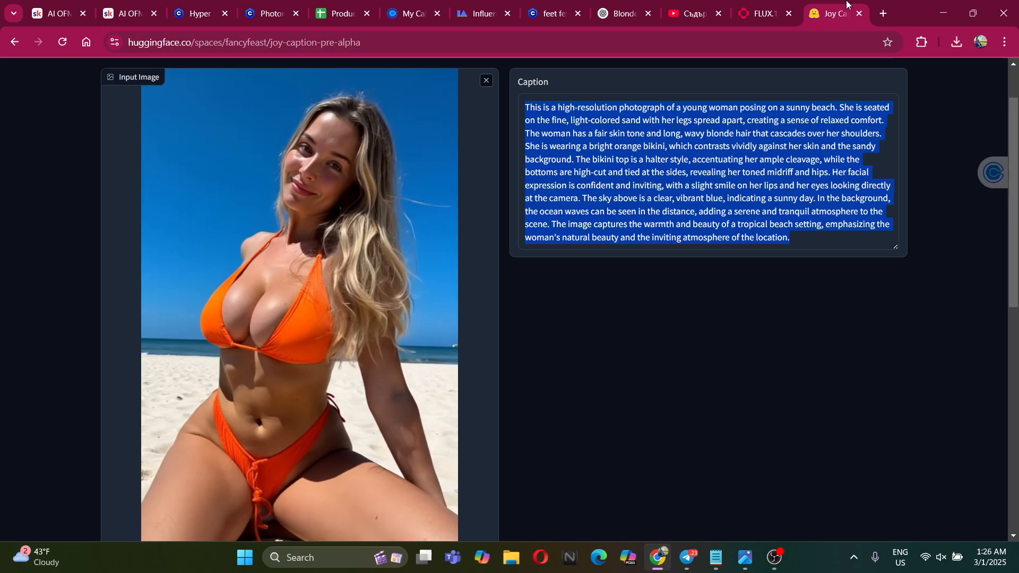
left_click(742, 5)
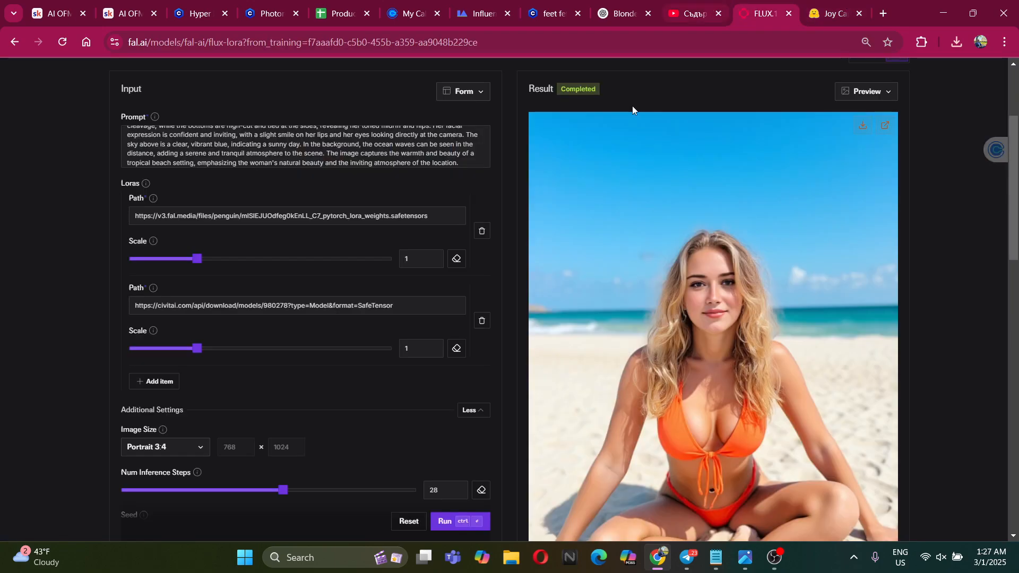
Examine the face, pose and background of the second generated beach image together with its generation settings
scroll(288, 371, "up", 2)
scroll(279, 369, "down", 3)
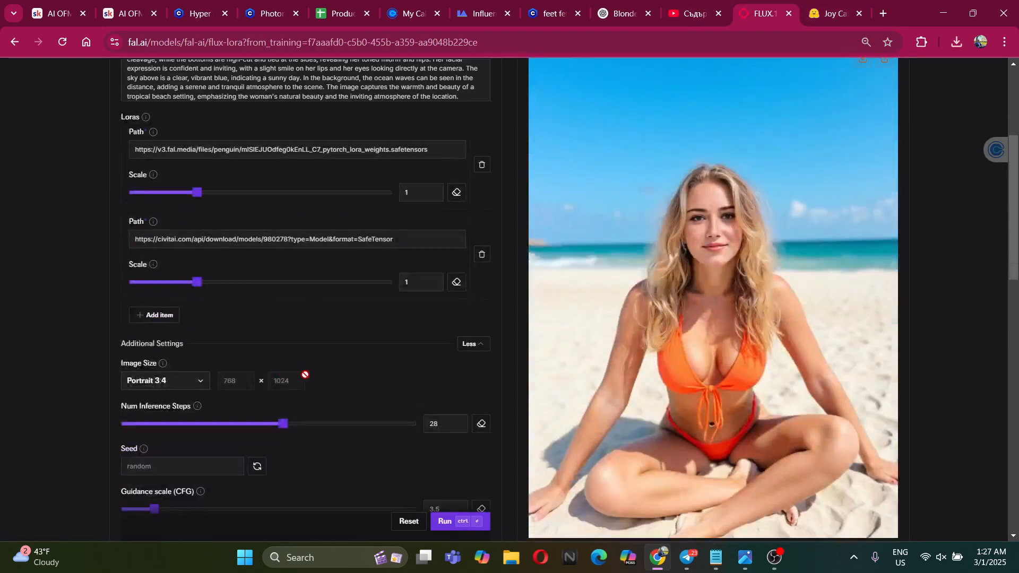
scroll(690, 403, "down", 3)
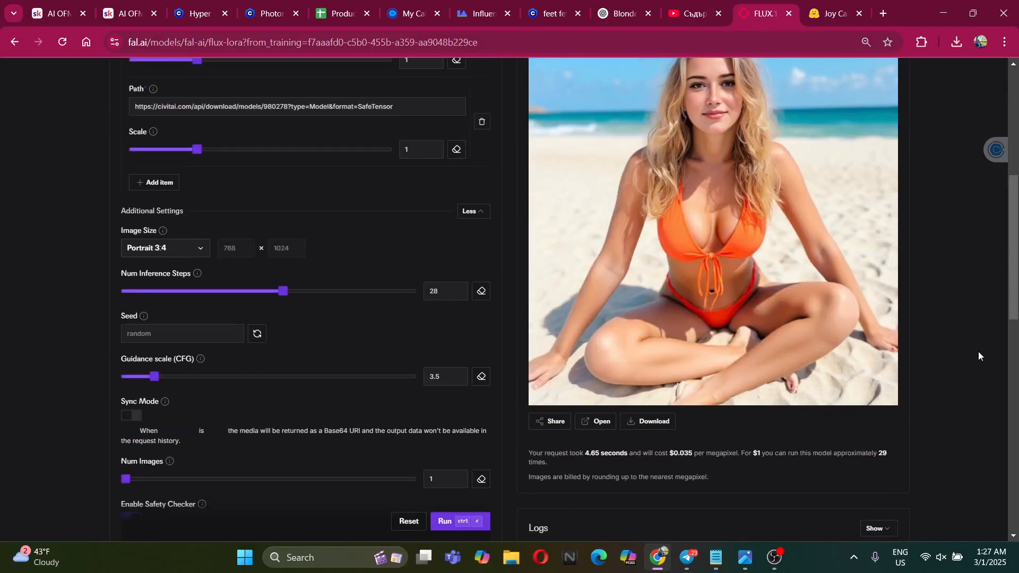
scroll(950, 366, "up", 2)
scroll(921, 375, "up", 1)
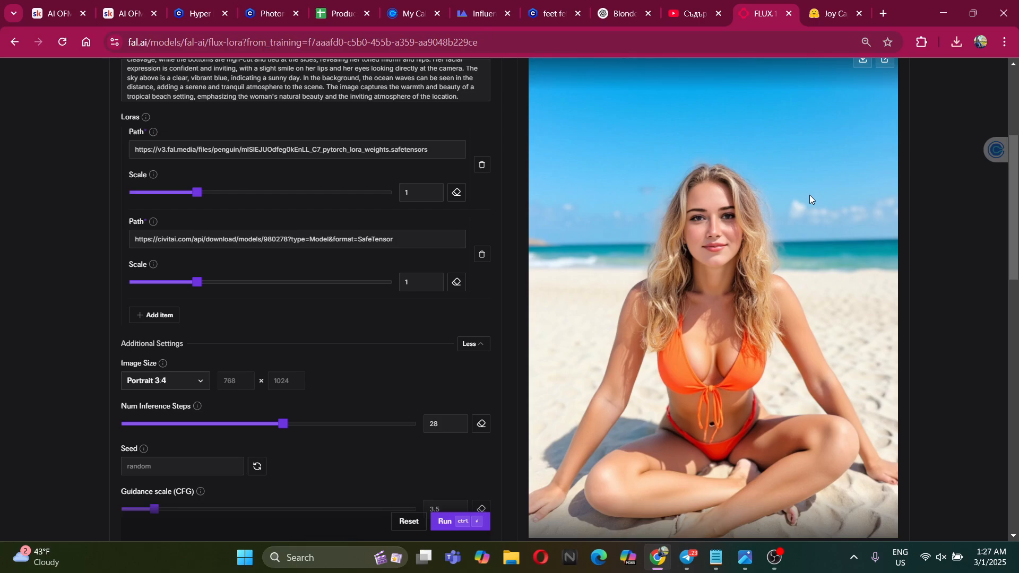
scroll(810, 195, "up", 2)
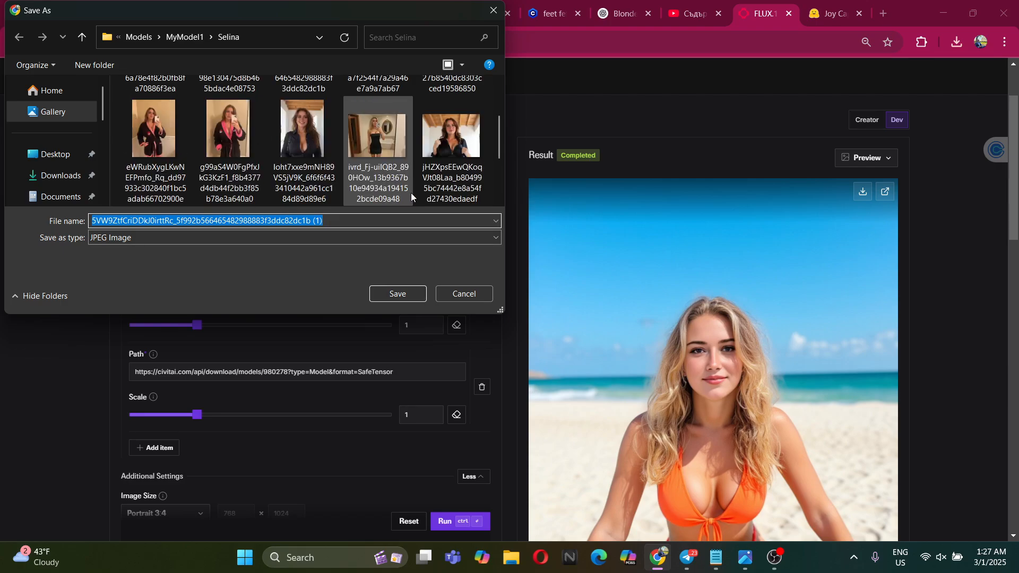
left_click(450, 294)
scroll(504, 387, "down", 5)
scroll(504, 387, "up", 8)
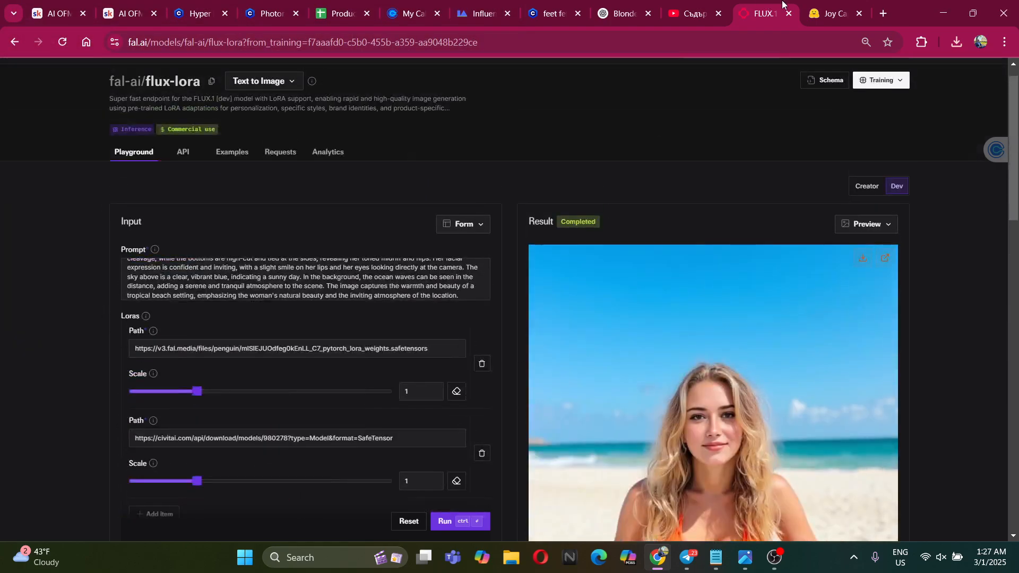
Switch to the JoyCaption space and clear the beach photo from the input image
key("ctrl+Tab")
left_click(486, 80)
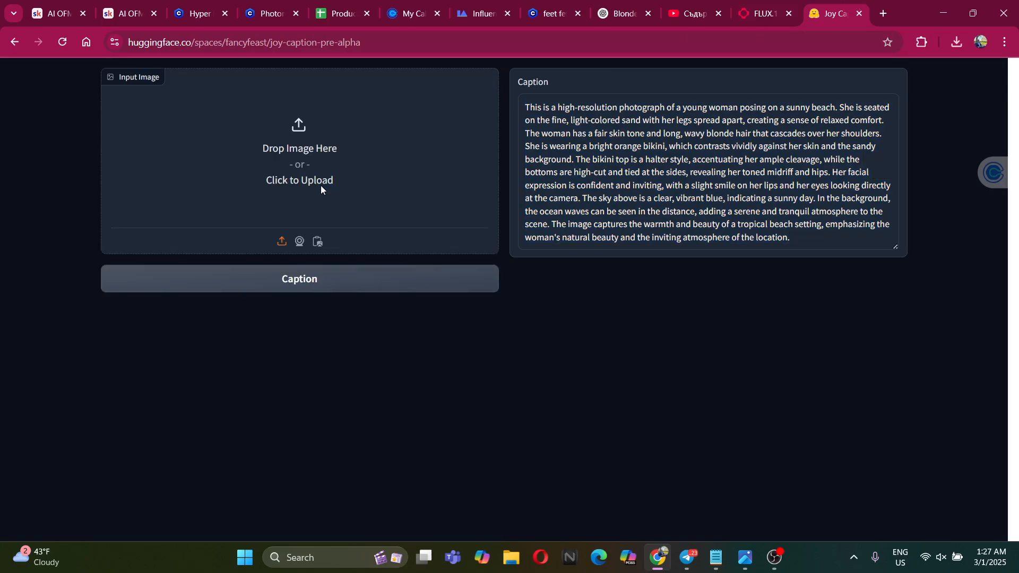
scroll(382, 208, "down", 5)
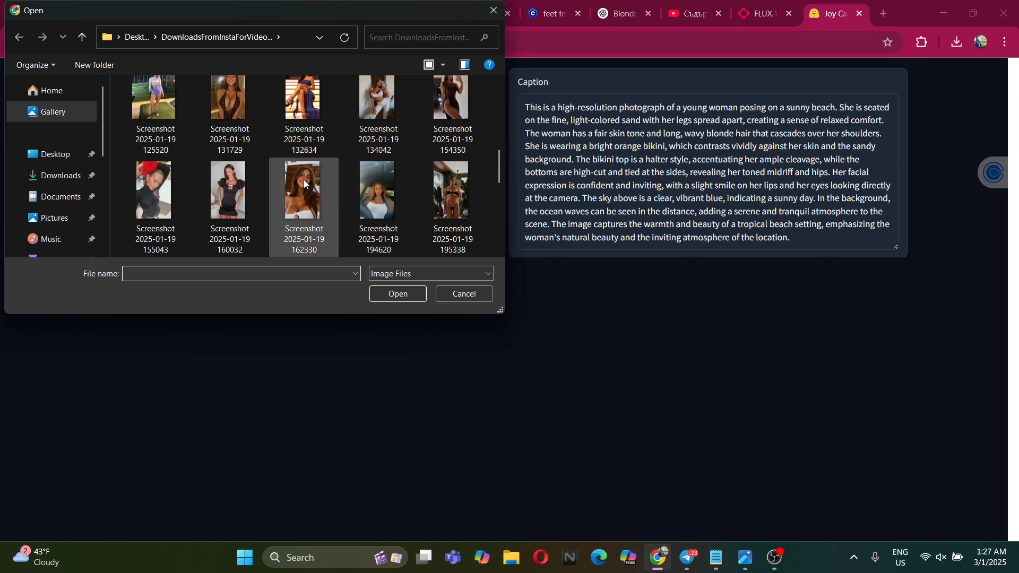
double_click(240, 179)
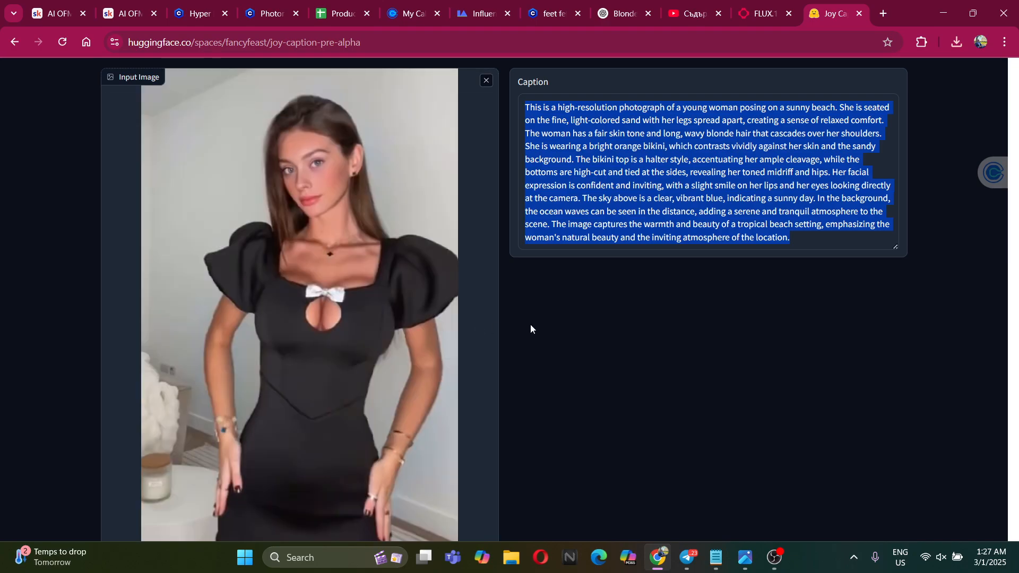
scroll(531, 325, "down", 3)
scroll(531, 324, "up", 3)
left_click(485, 81)
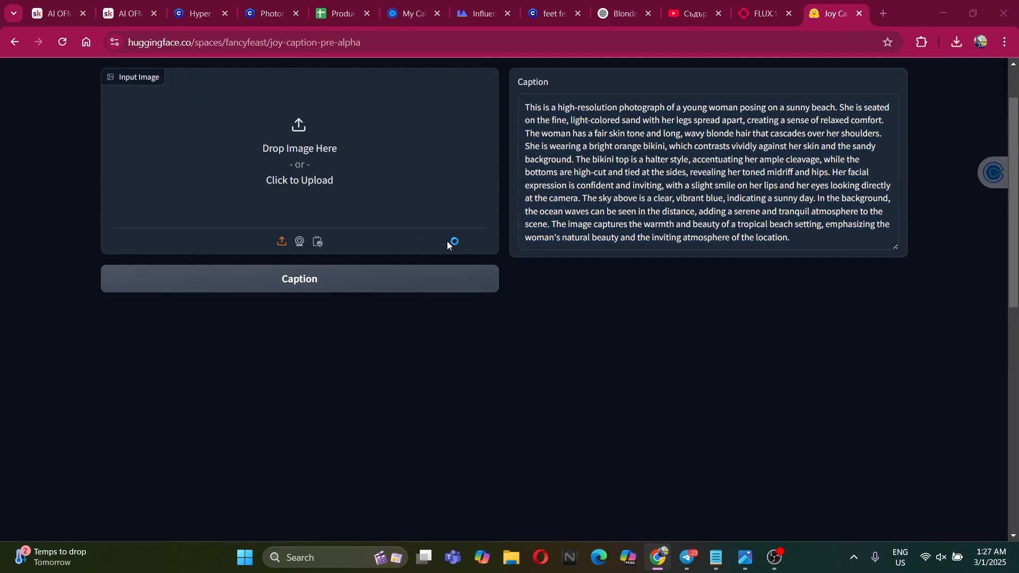
Load Screenshot 2025-01-21 141249.png as the JoyCaption input image and generate its caption
left_click(370, 207)
scroll(333, 193, "down", 3)
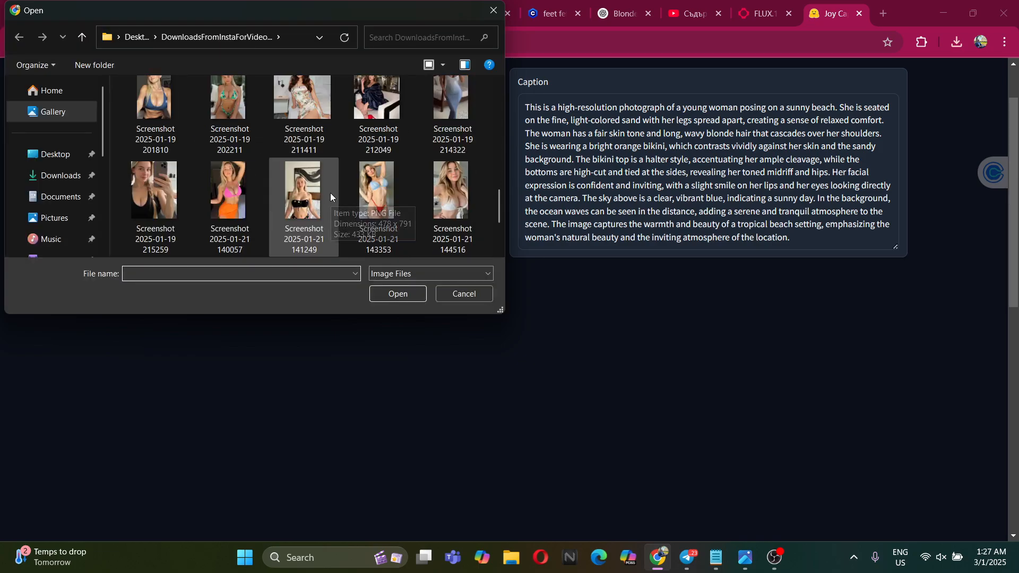
scroll(286, 192, "down", 2)
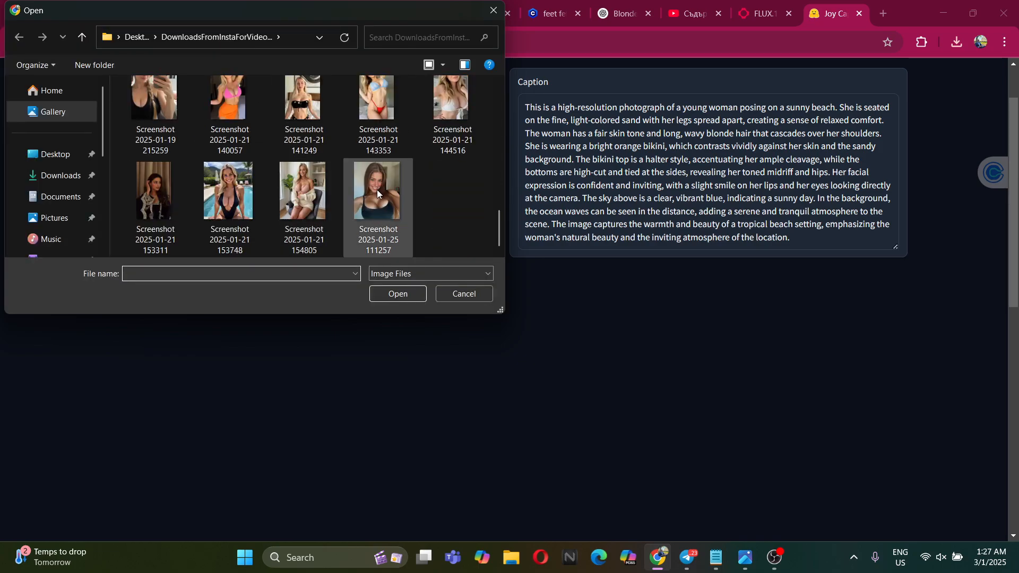
scroll(302, 190, "up", 2)
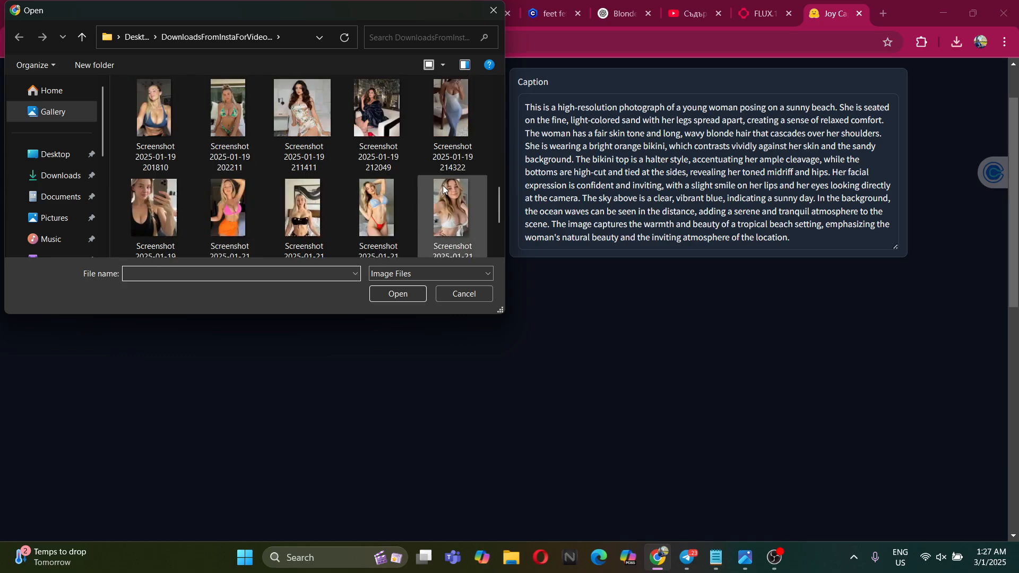
double_click(317, 190)
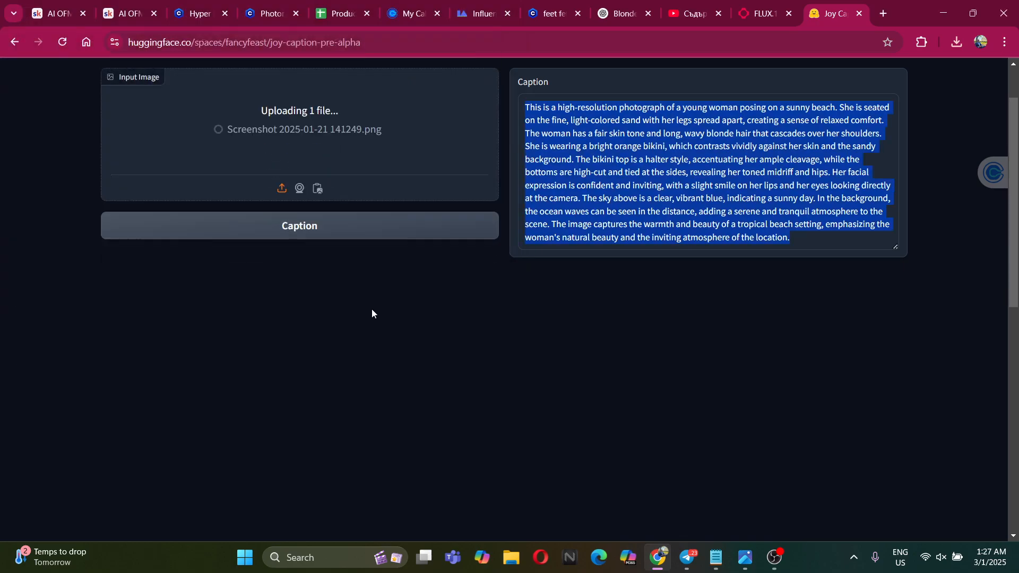
scroll(568, 419, "down", 8)
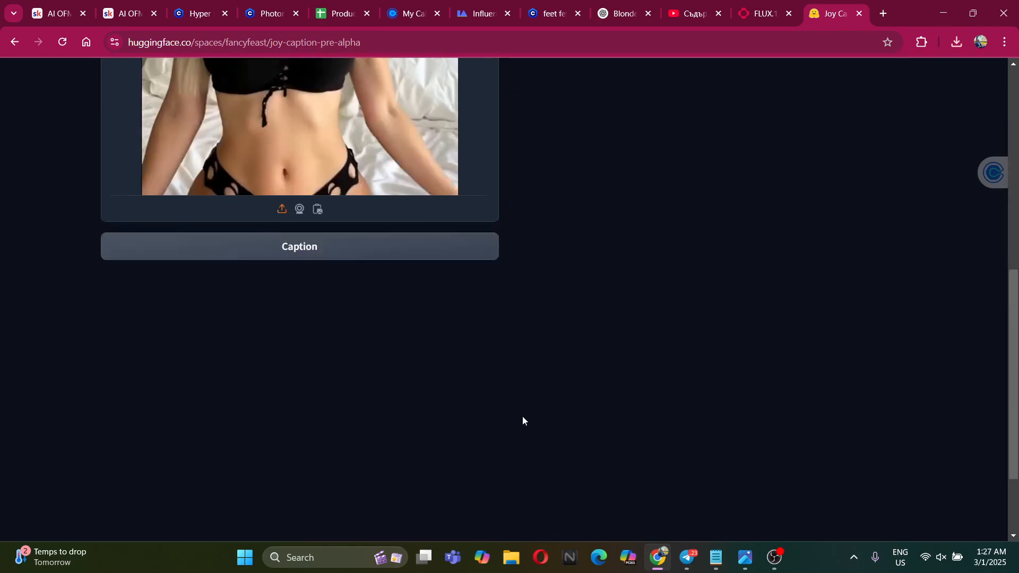
left_click(335, 245)
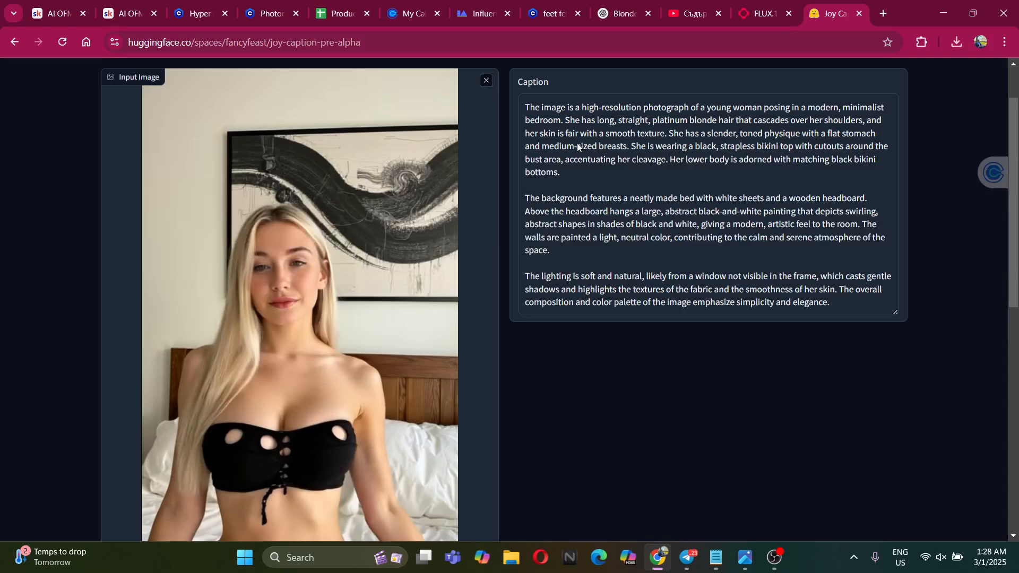
Copy the black-bikini bedroom caption into the fal.ai flux-lora prompt after the trigger word !@#$MySelina, replacing the beach text
left_click_drag(524, 104, 851, 303)
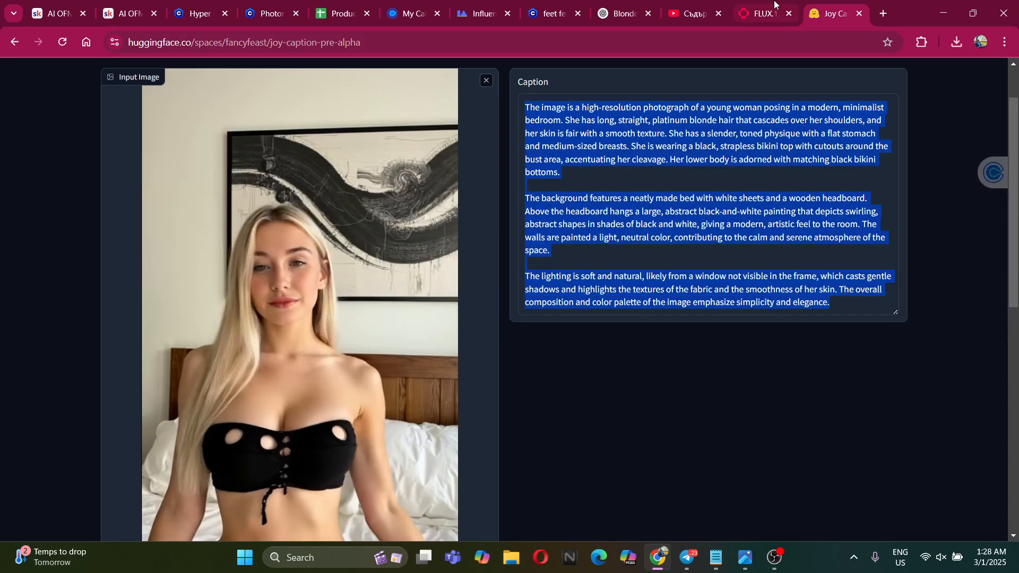
left_click(761, 13)
left_click_drag(470, 293, 335, 262)
scroll(467, 303, "down", 4)
scroll(451, 289, "up", 4)
scroll(460, 290, "down", 4)
scroll(460, 291, "up", 4)
scroll(453, 298, "down", 3)
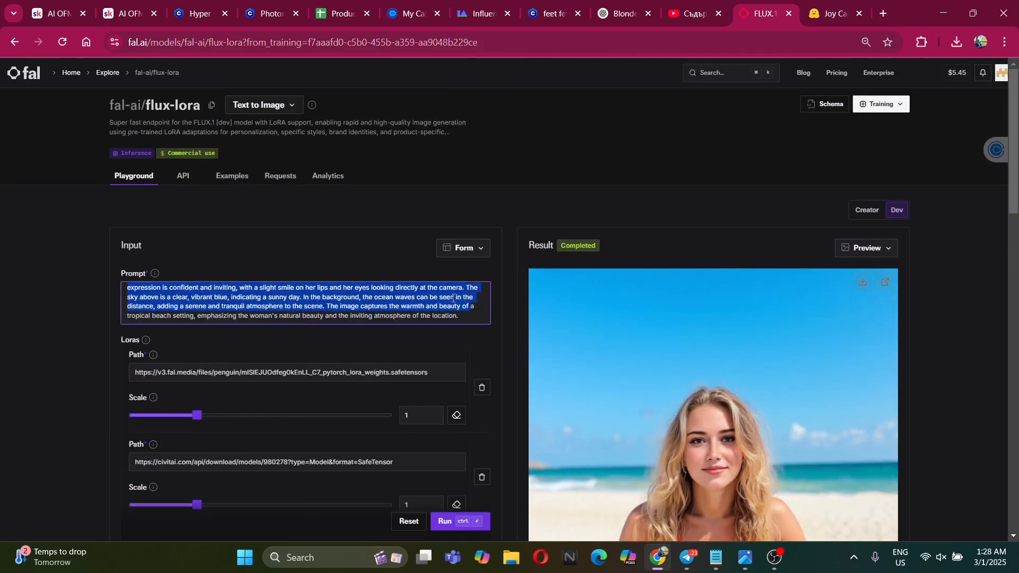
left_click(464, 313)
scroll(467, 286, "down", 1)
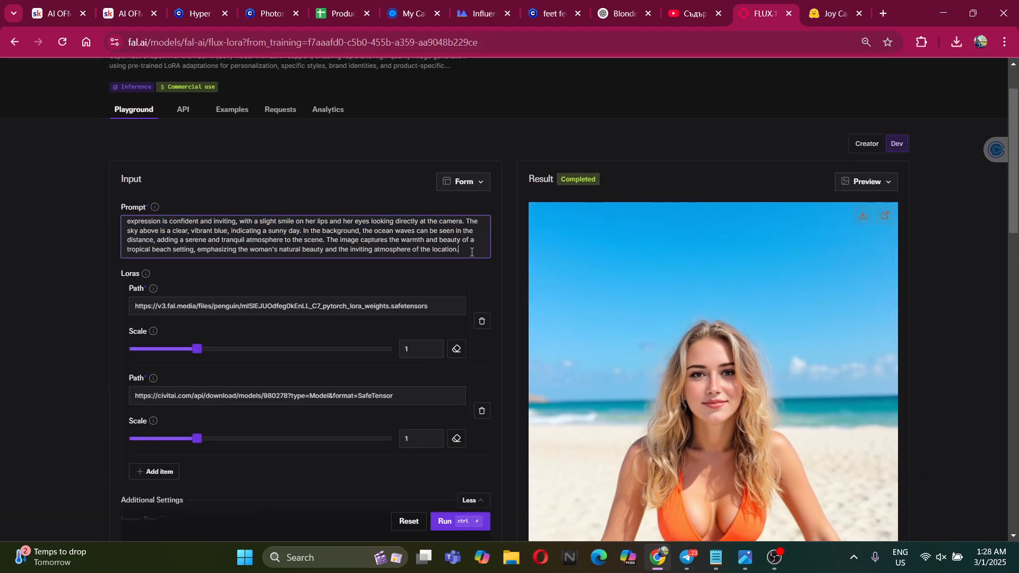
left_click_drag(471, 253, 215, 213)
key("BackSpace")
key("ctrl+v")
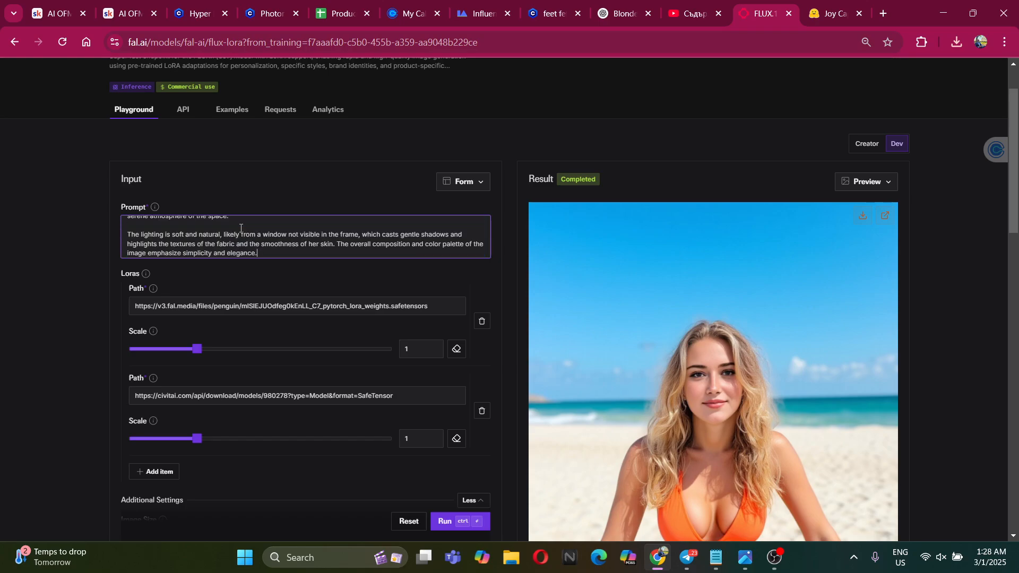
scroll(282, 227, "up", 6)
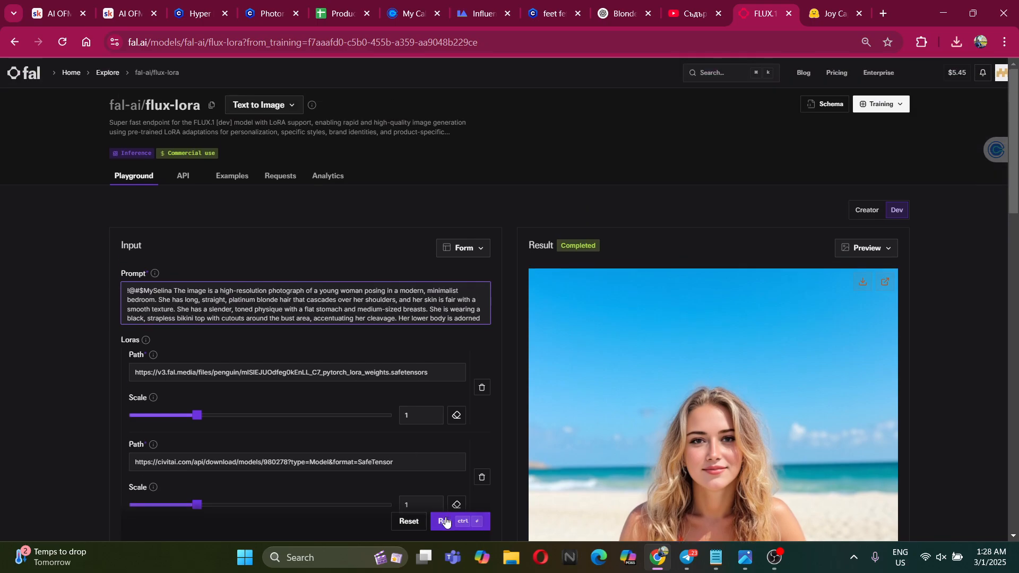
Generate an image from the black-bikini bedroom prompt with the two current LoRAs at scale 1
left_click(445, 521)
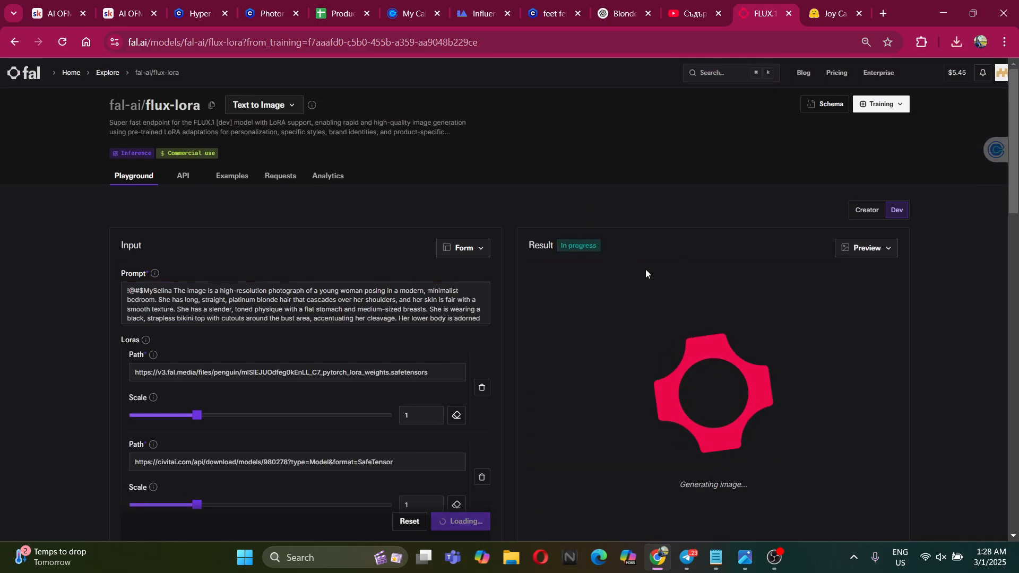
scroll(665, 240, "down", 4)
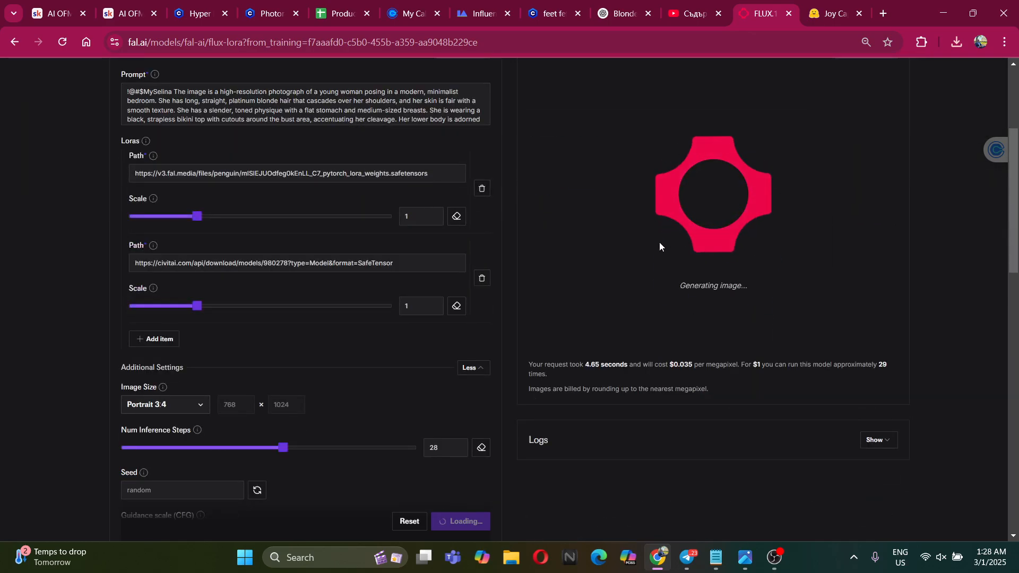
scroll(664, 240, "up", 4)
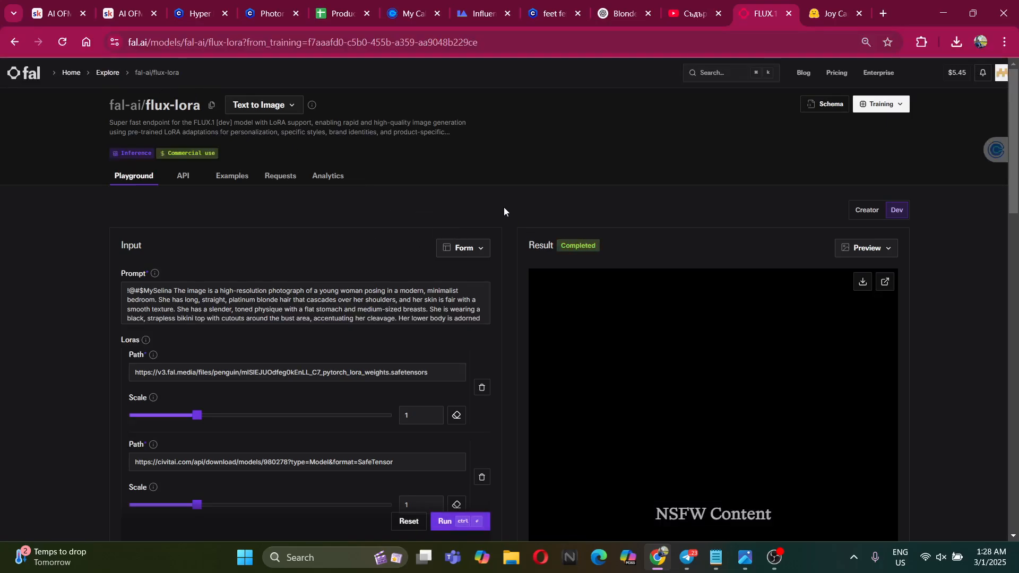
Rerun the same bedroom prompt and check the new result against the generation settings and safety checker option
scroll(506, 209, "down", 5)
left_click(442, 525)
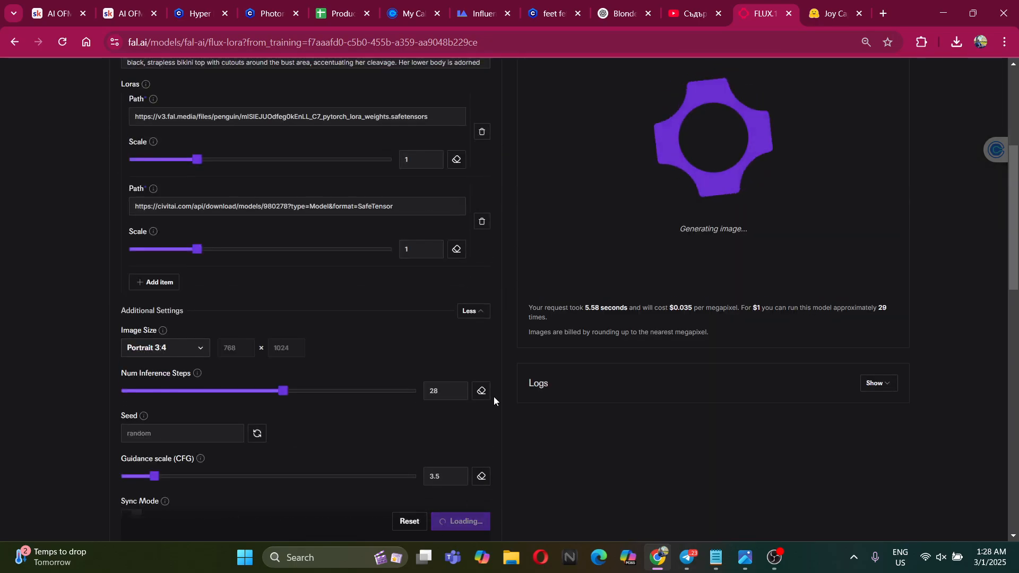
scroll(480, 356, "up", 2)
scroll(674, 259, "up", 3)
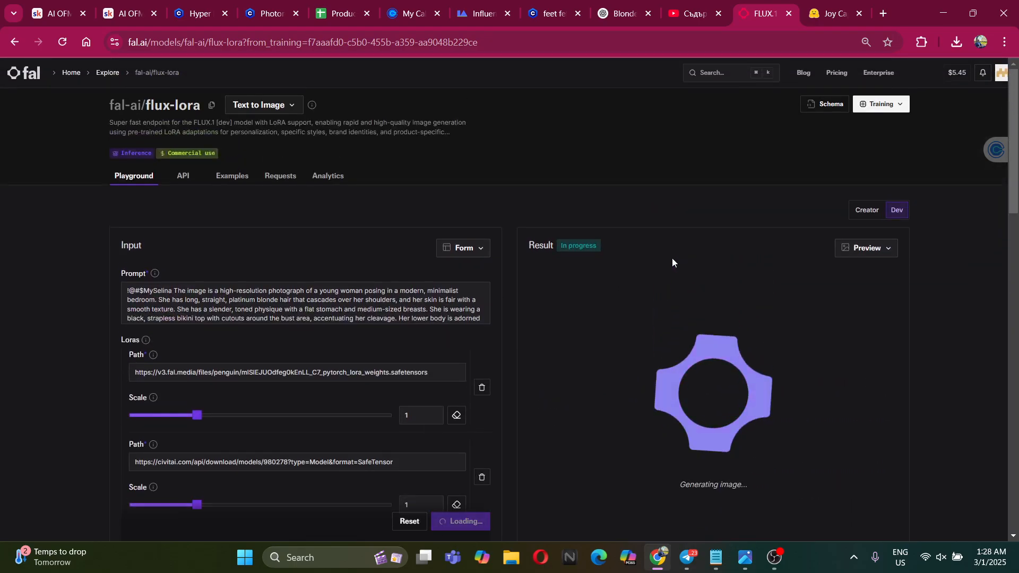
scroll(509, 257, "down", 4)
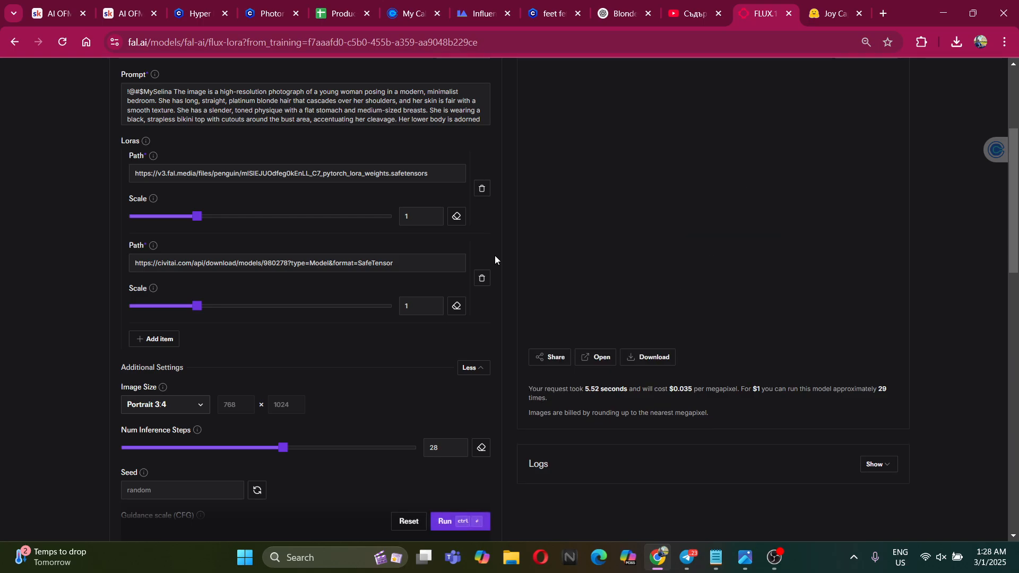
scroll(494, 255, "down", 6)
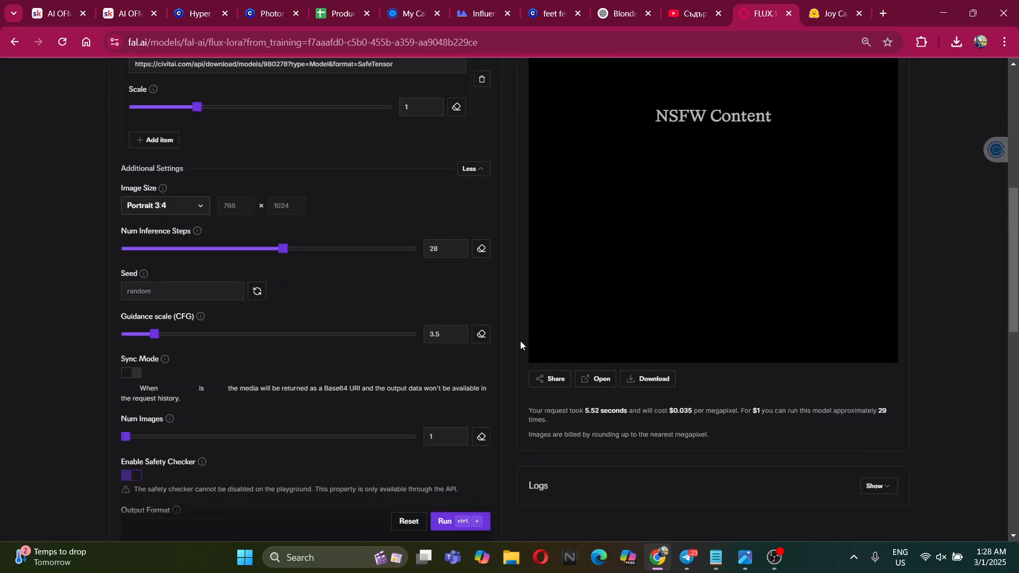
scroll(551, 414, "up", 5)
In JoyCaption, replace the input image with Screenshot 2025-01-21 140057.png and generate its caption
left_click(846, 6)
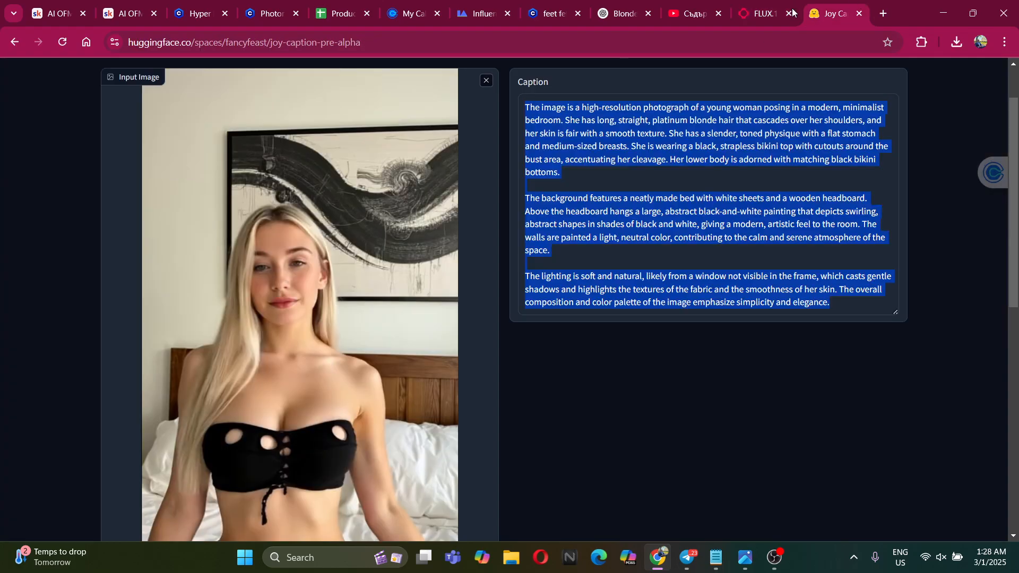
left_click(487, 80)
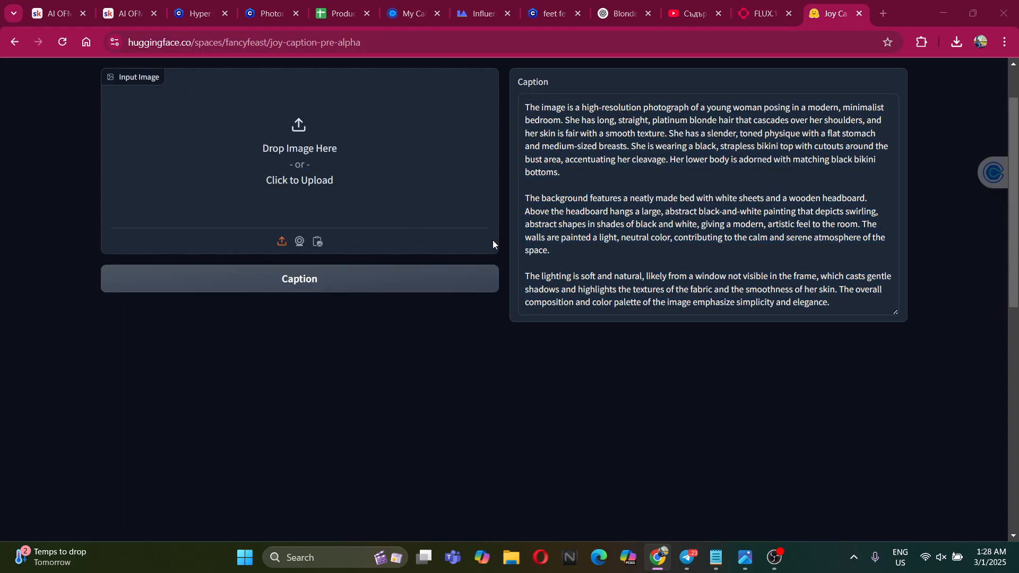
left_click(492, 244)
scroll(366, 200, "down", 3)
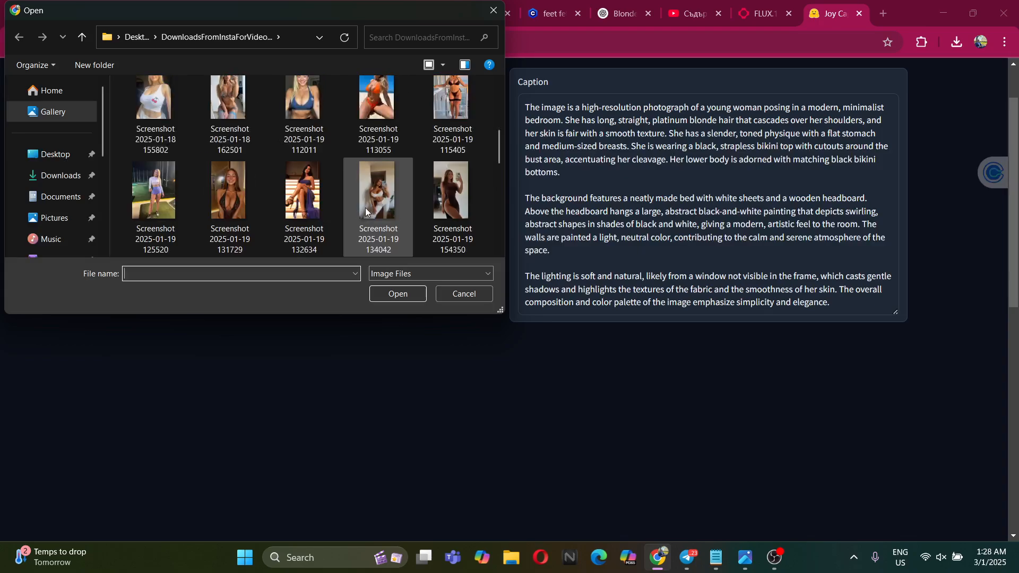
scroll(197, 197, "down", 2)
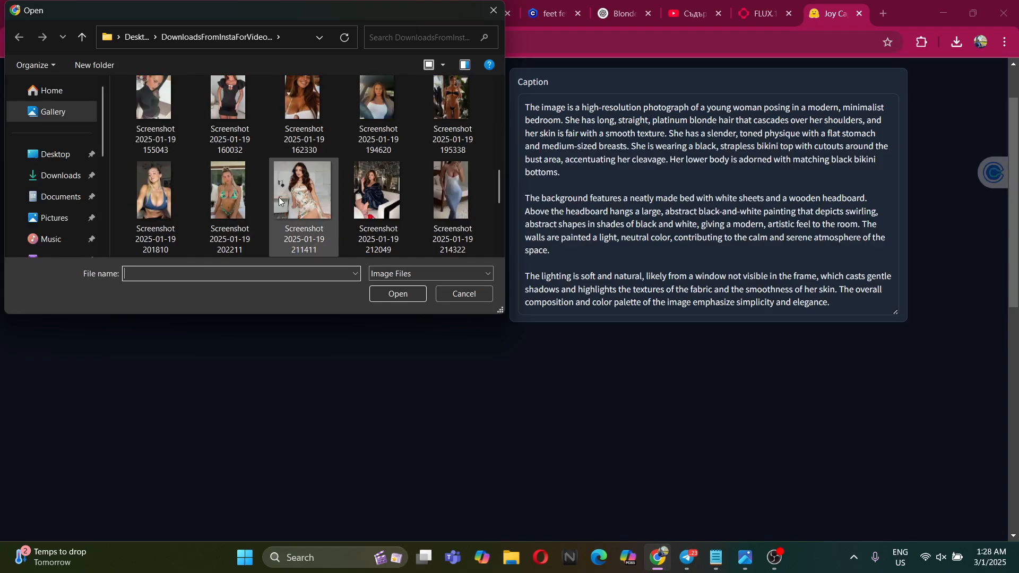
scroll(236, 196, "down", 2)
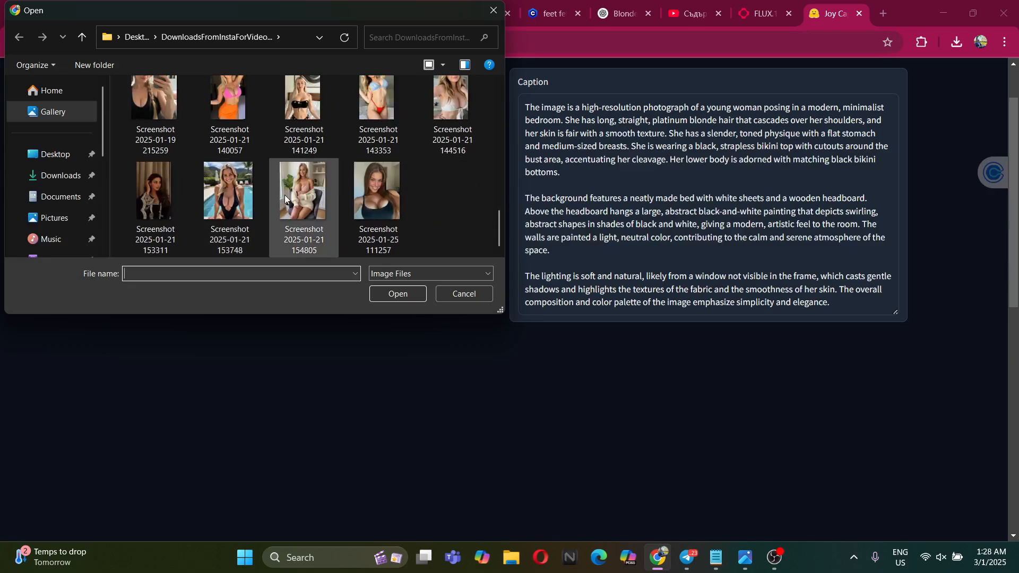
scroll(434, 197, "up", 2)
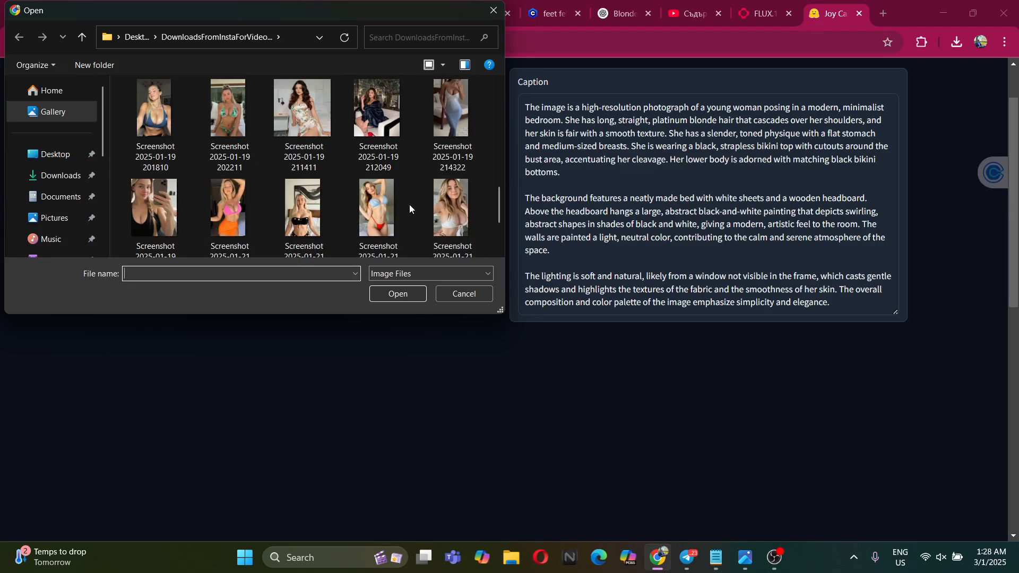
double_click(235, 211)
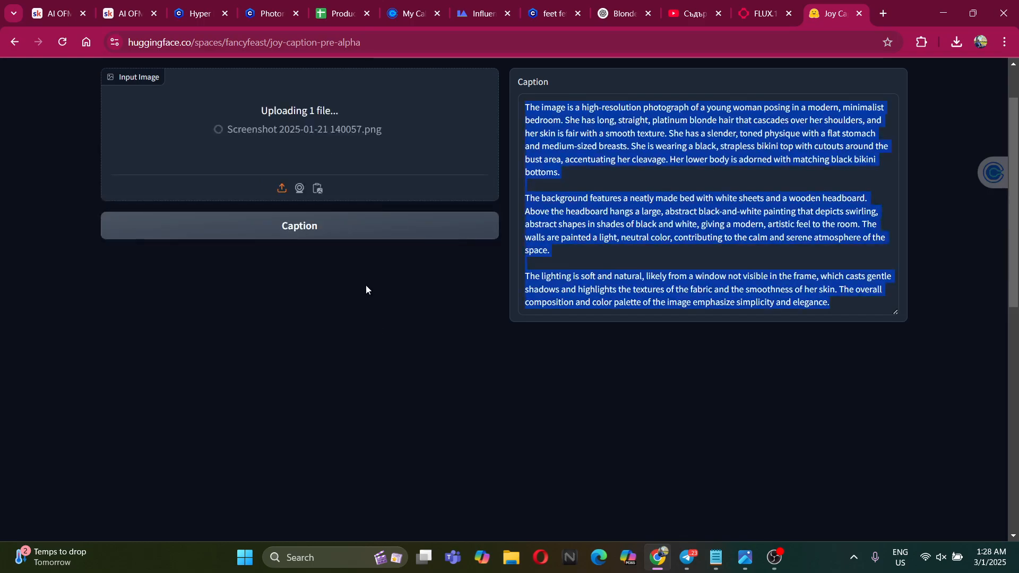
scroll(545, 371, "down", 2)
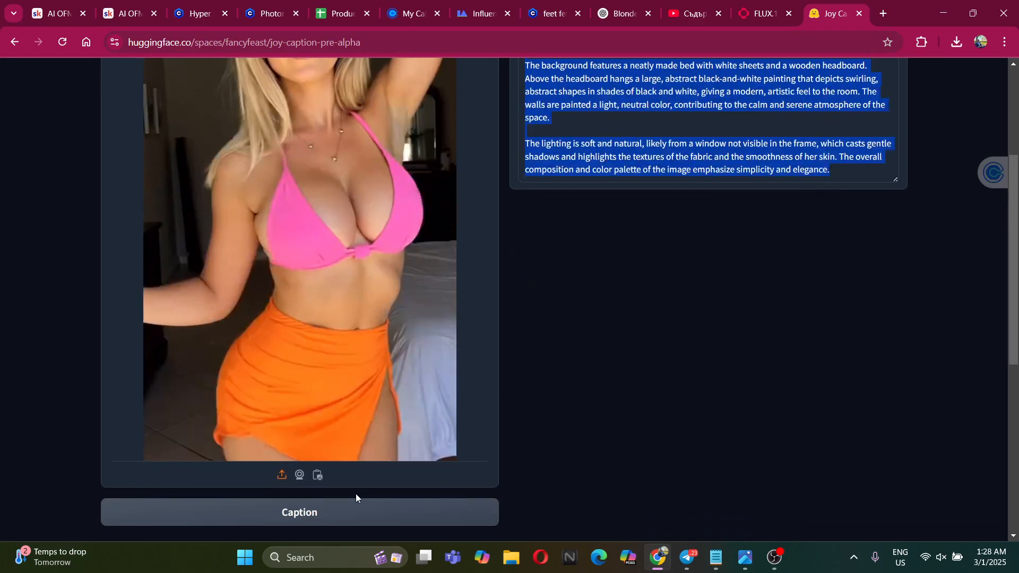
left_click(357, 508)
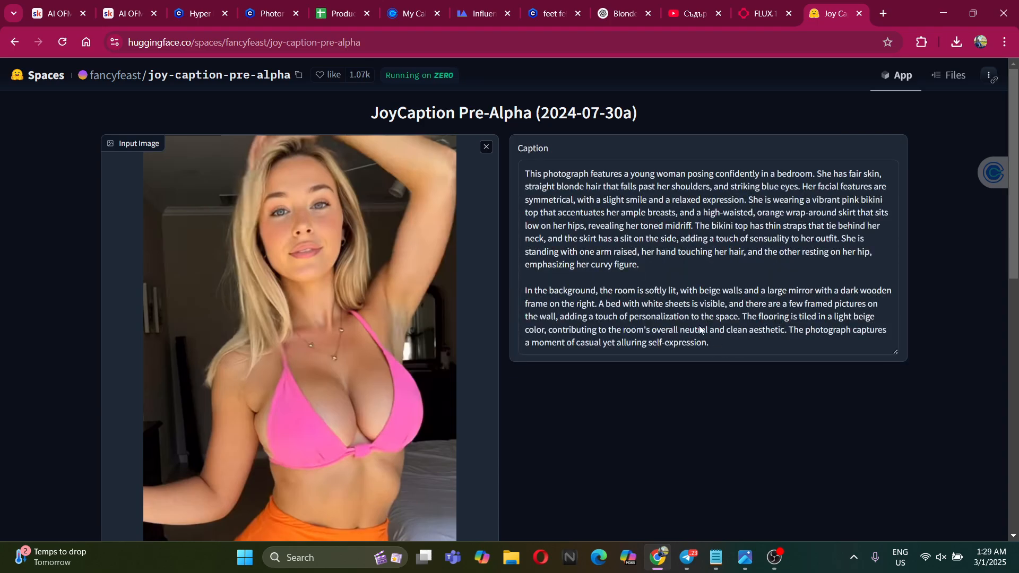
Copy the pink-bikini and orange-skirt caption into the fal.ai flux-lora prompt after the trigger word, replacing the previous bedroom text
left_click_drag(716, 344, 513, 178)
left_click(758, 10)
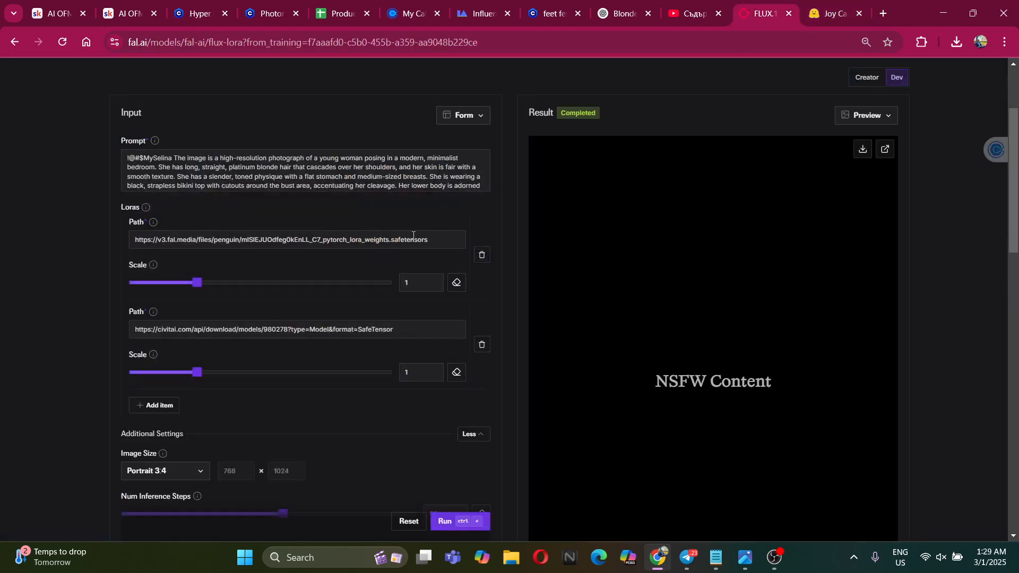
scroll(371, 266, "up", 3)
left_click_drag(176, 287, 343, 361)
key("BackSpace")
key("ctrl+v")
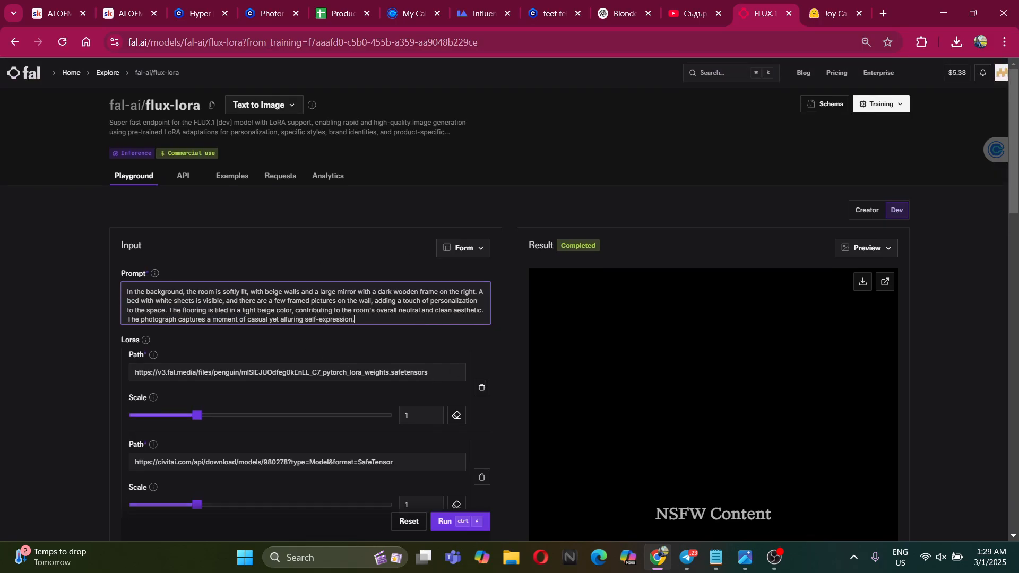
Generate an image from the pink-bikini prompt and review the result
left_click(451, 521)
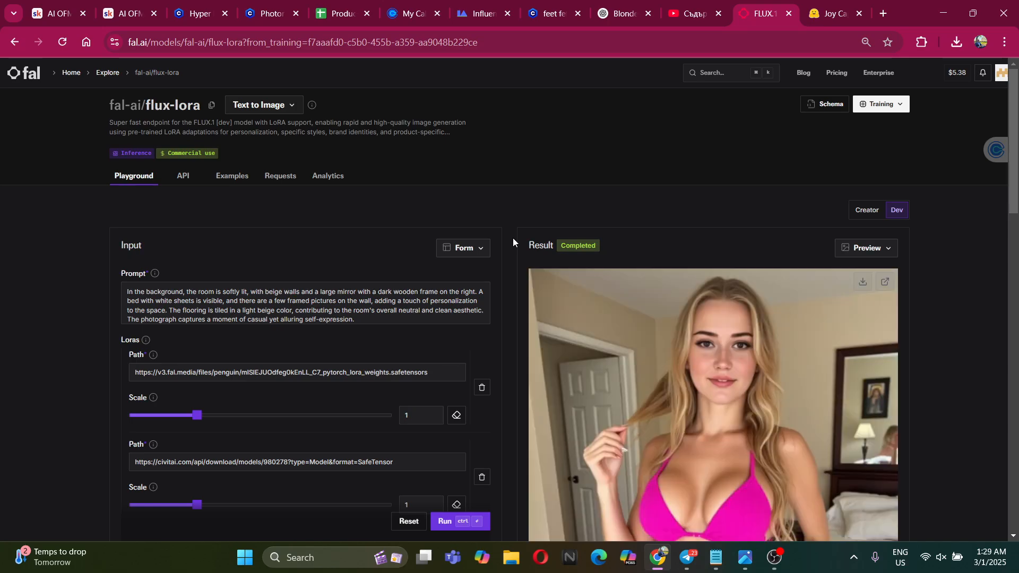
scroll(546, 254, "down", 5)
scroll(944, 351, "up", 2)
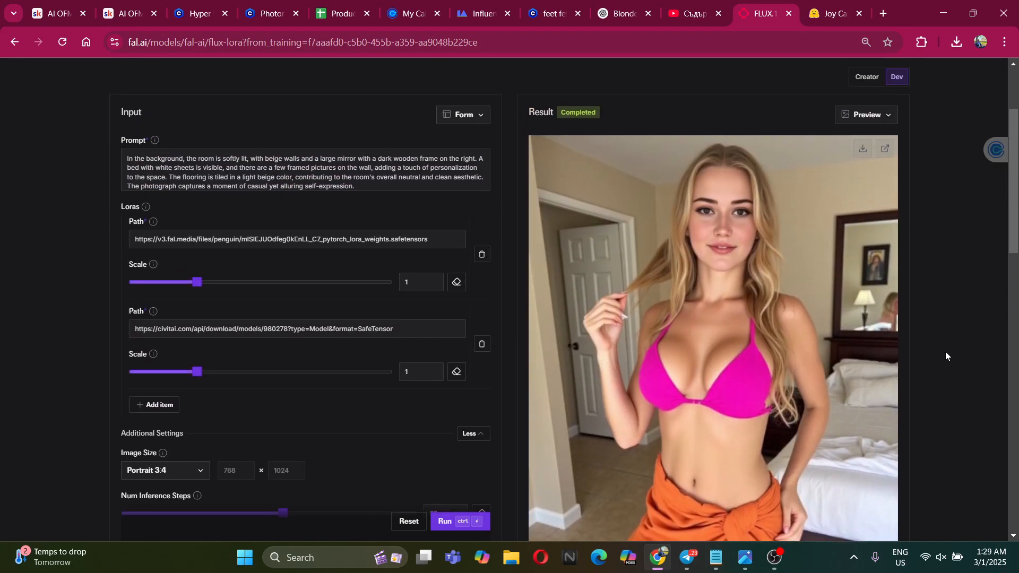
Save the generated pink-bikini and orange-skirt portrait to the computer as a JPEG image under its suggested file name
scroll(955, 297, "down", 3)
scroll(710, 435, "up", 3)
scroll(575, 336, "up", 3)
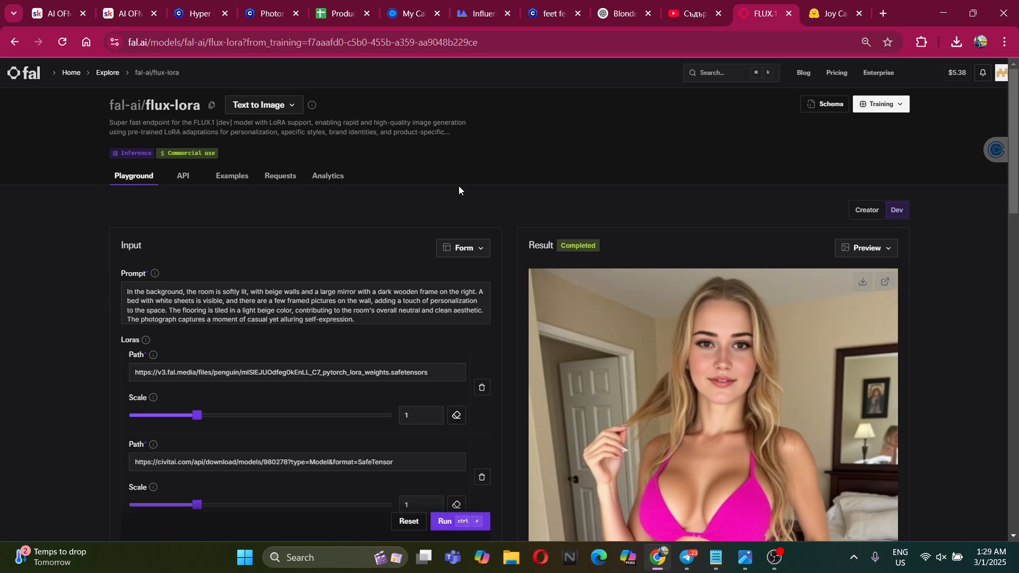
left_click(408, 289)
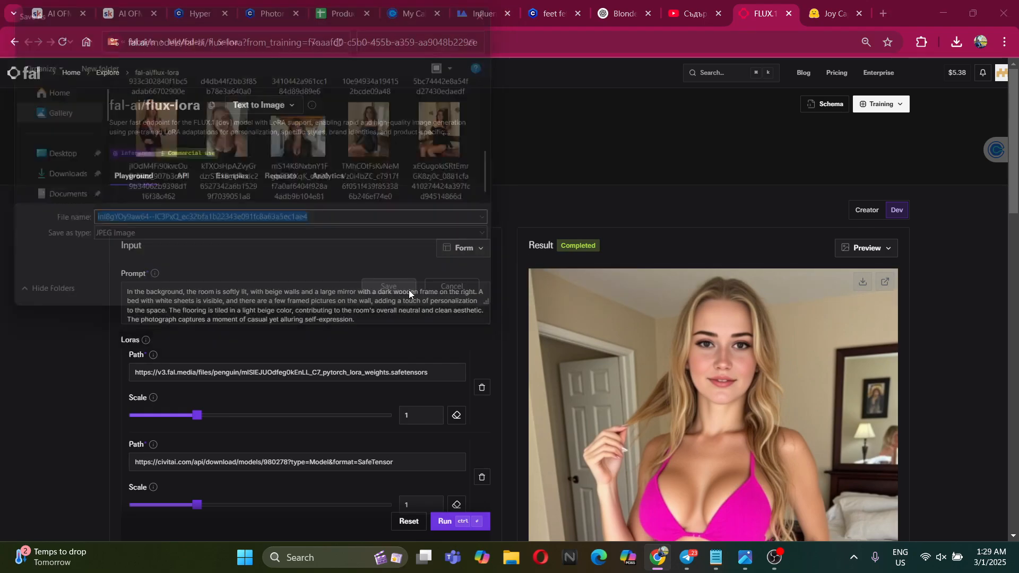
scroll(785, 307, "down", 4)
scroll(661, 296, "up", 10)
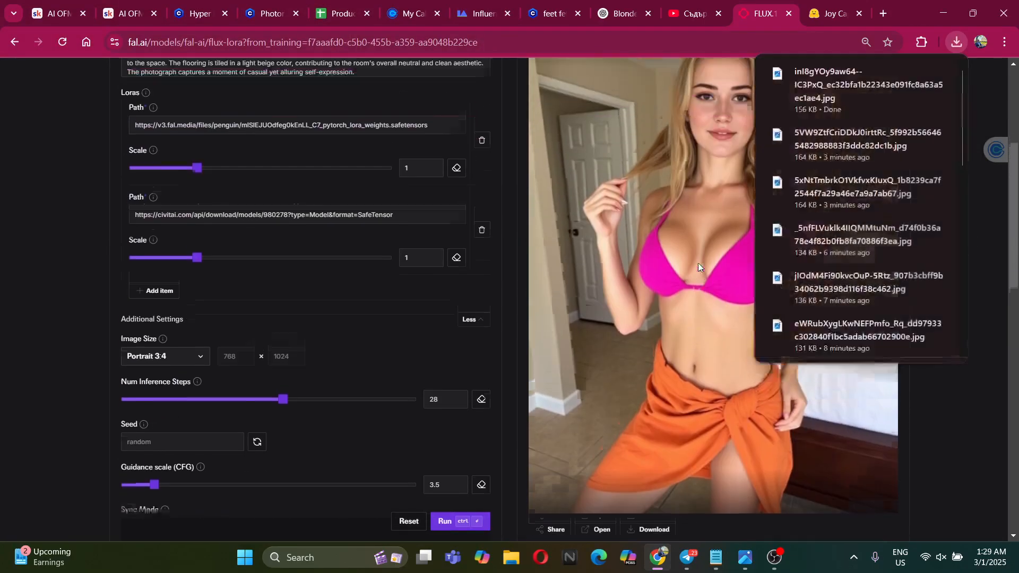
Compare the source photo and caption in JoyCaption with the pink-bikini image generated in the fal.ai flux-lora playground
left_click(831, 14)
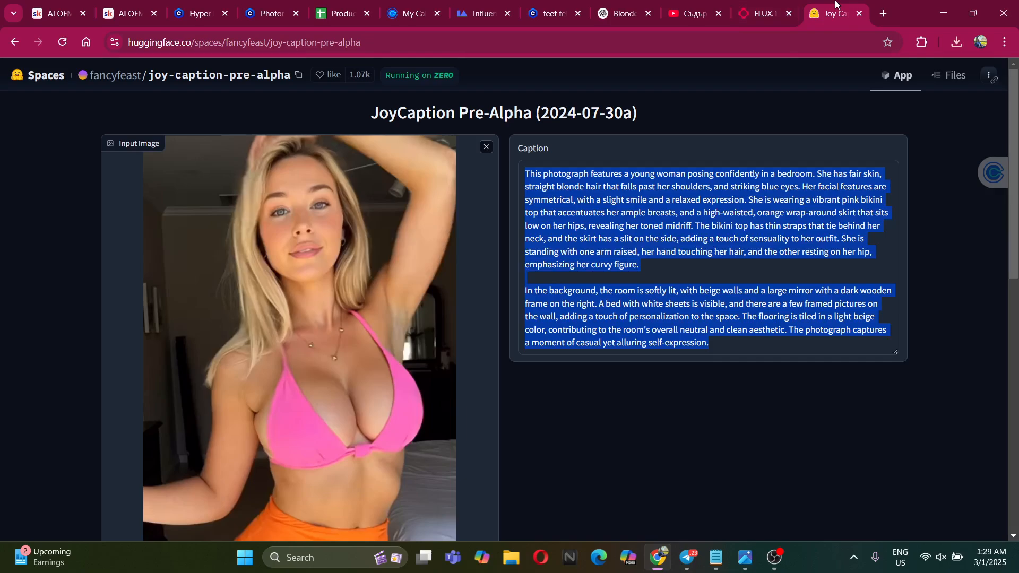
scroll(345, 302, "down", 4)
scroll(403, 297, "up", 5)
left_click(764, 13)
scroll(796, 435, "down", 5)
scroll(845, 433, "up", 5)
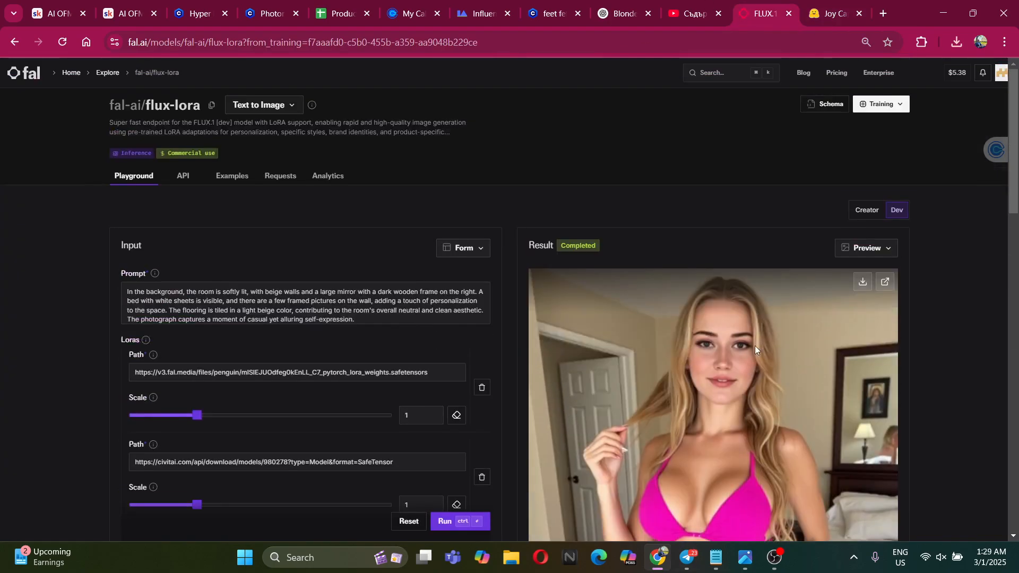
scroll(902, 378, "down", 6)
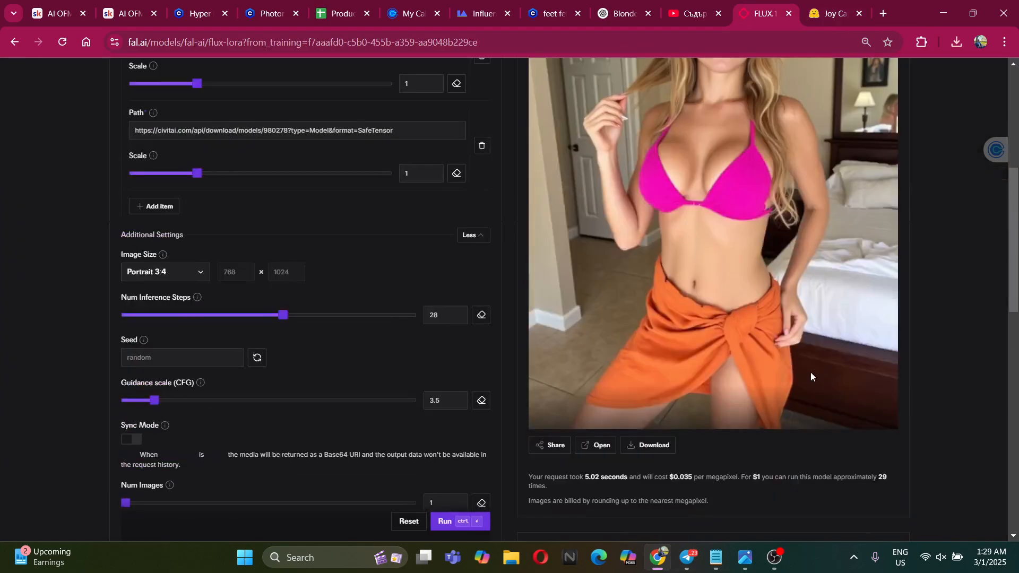
scroll(862, 361, "up", 5)
scroll(923, 348, "down", 2)
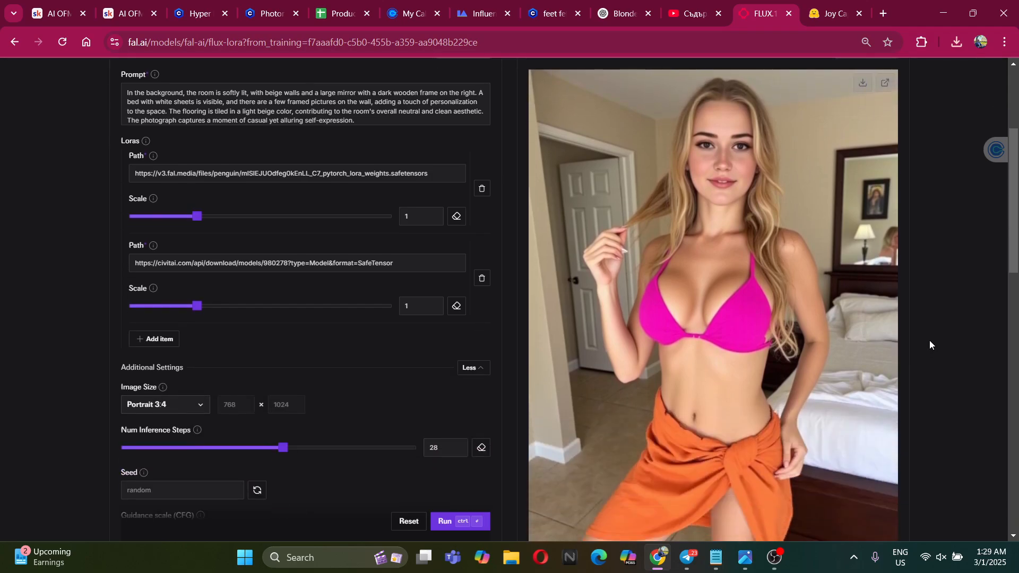